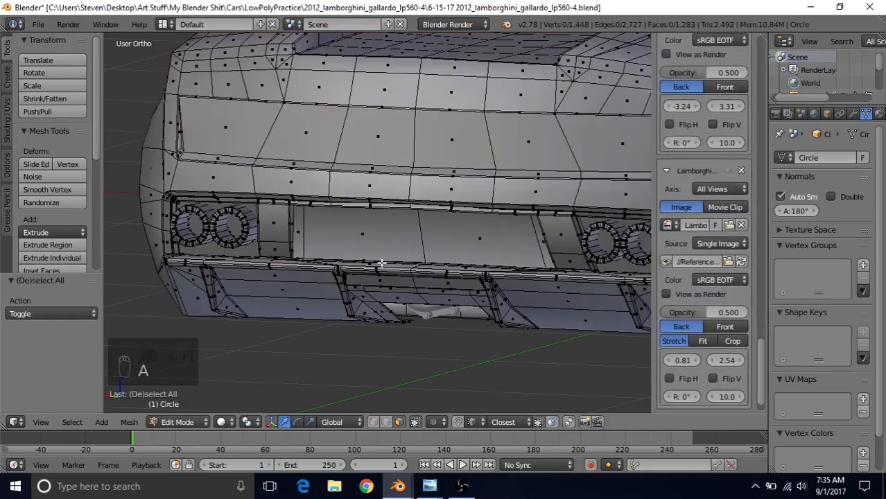
Select the body face just ahead of the front wheel arch and focus the view on it.
{"action": "scroll", "coordinate": [377, 229], "scroll_direction": "down", "scroll_amount": 4}
{"action": "middle_click_drag", "start_coordinate": [373, 235], "coordinate": [511, 223]}
{"action": "middle_click_drag", "start_coordinate": [377, 203], "coordinate": [401, 217]}
{"action": "scroll", "coordinate": [342, 220], "scroll_direction": "up", "scroll_amount": 2}
{"action": "scroll", "coordinate": [365, 224], "scroll_direction": "up", "scroll_amount": 1}
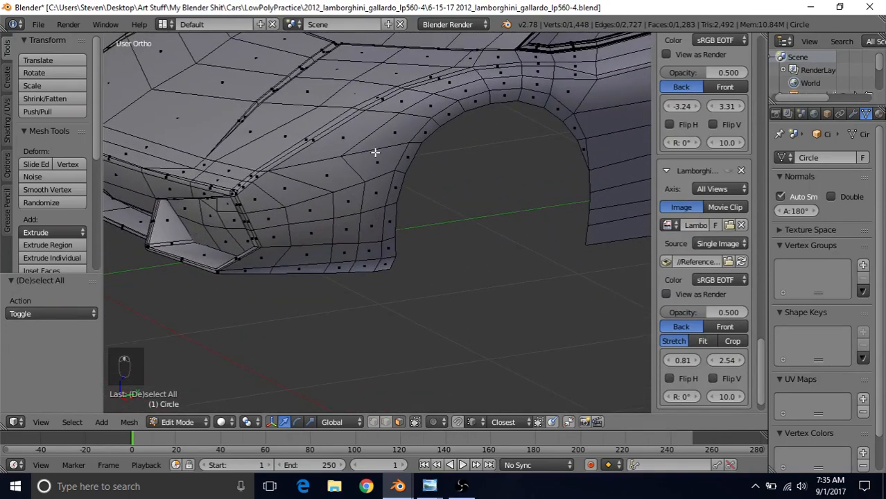
{"action": "right_click", "coordinate": [371, 208]}
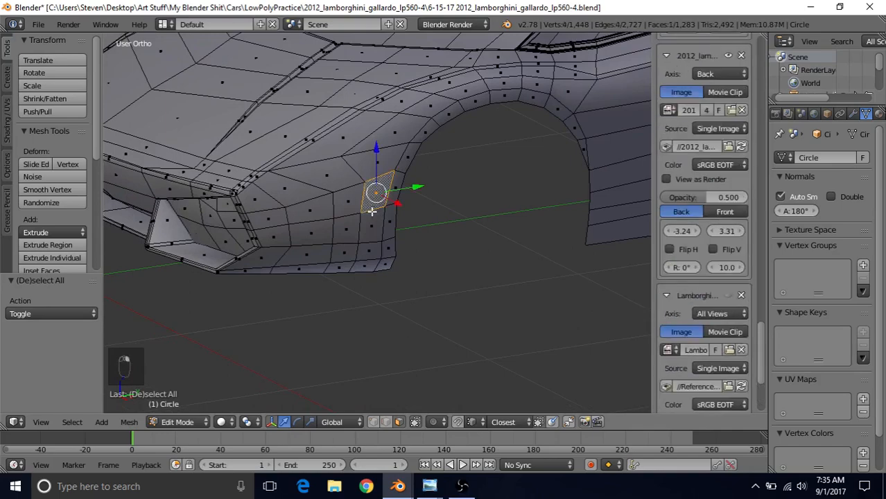
{"action": "key", "text": "KP_Decimal"}
{"action": "scroll", "coordinate": [368, 210], "scroll_direction": "down", "scroll_amount": 5}
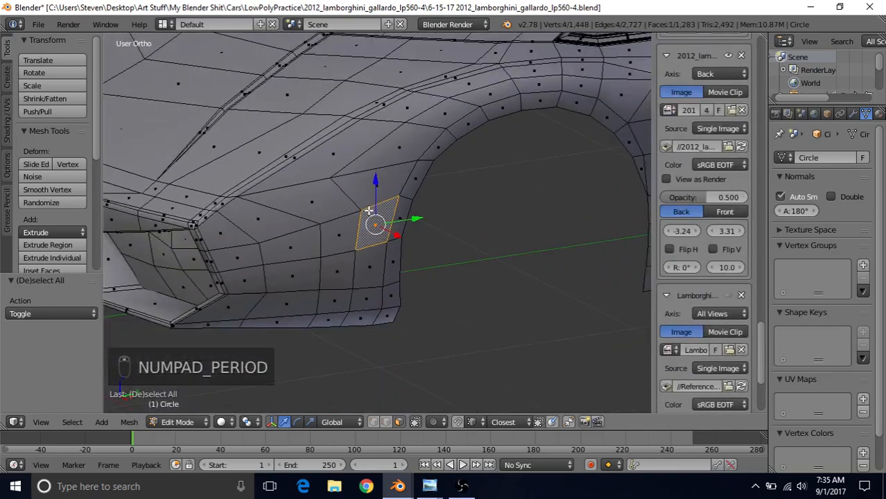
{"action": "middle_click_drag", "start_coordinate": [369, 210], "coordinate": [386, 202]}
Examine the fender vent in the rims reference photo in Windows Photo Viewer and return to Blender.
{"action": "mouse_move", "coordinate": [429, 487]}
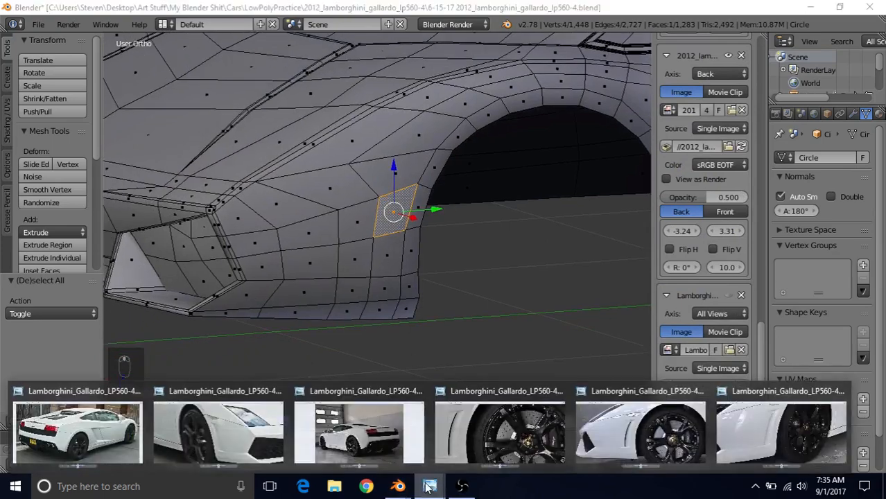
{"action": "mouse_move", "coordinate": [395, 451]}
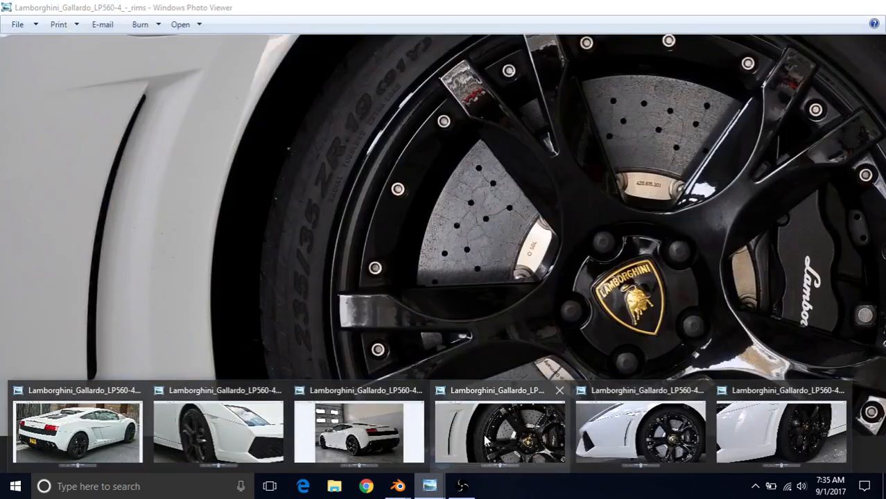
{"action": "left_click", "coordinate": [503, 435]}
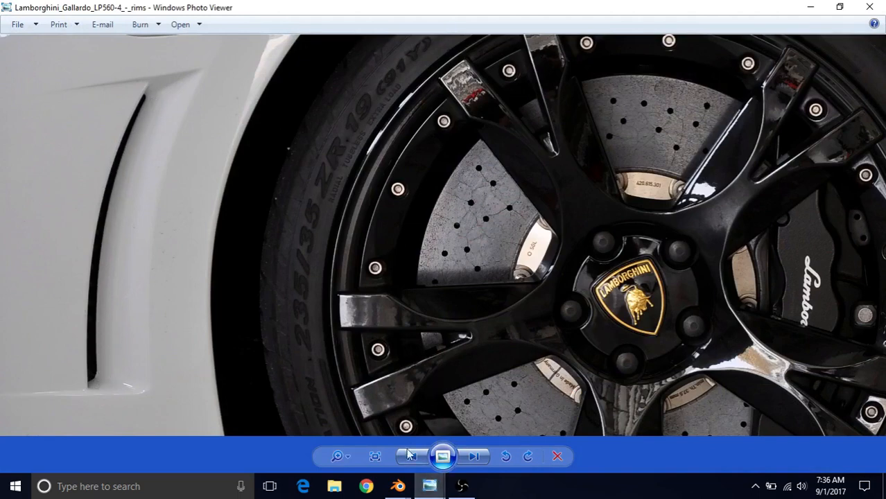
{"action": "mouse_move", "coordinate": [401, 484]}
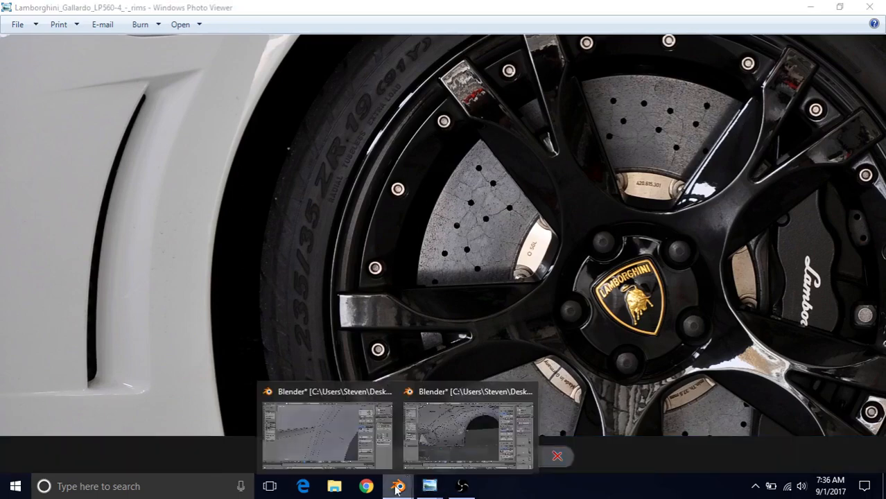
{"action": "left_click", "coordinate": [461, 424]}
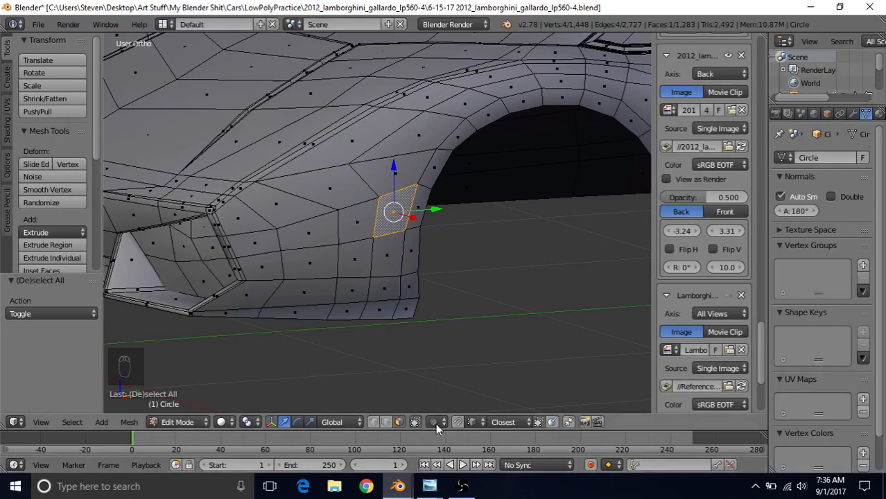
View the front fender in wireframe over the right-side blueprint and compare its vent with the side reference photo.
{"action": "key", "text": "KP_3"}
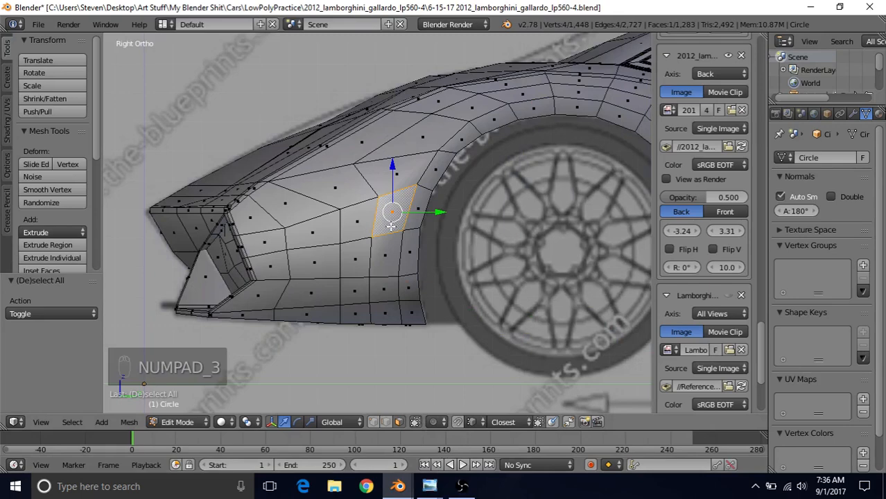
{"action": "scroll", "coordinate": [392, 224], "scroll_direction": "up", "scroll_amount": 3}
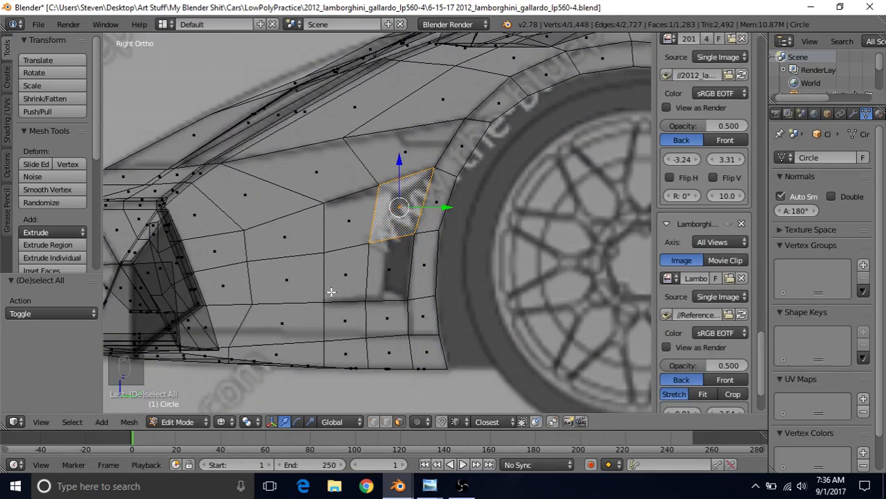
{"action": "left_click", "coordinate": [423, 488]}
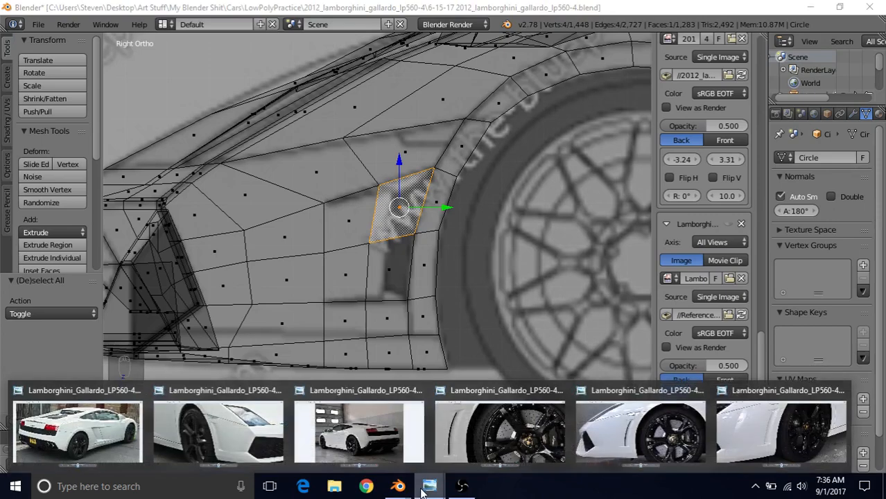
{"action": "left_click", "coordinate": [593, 432]}
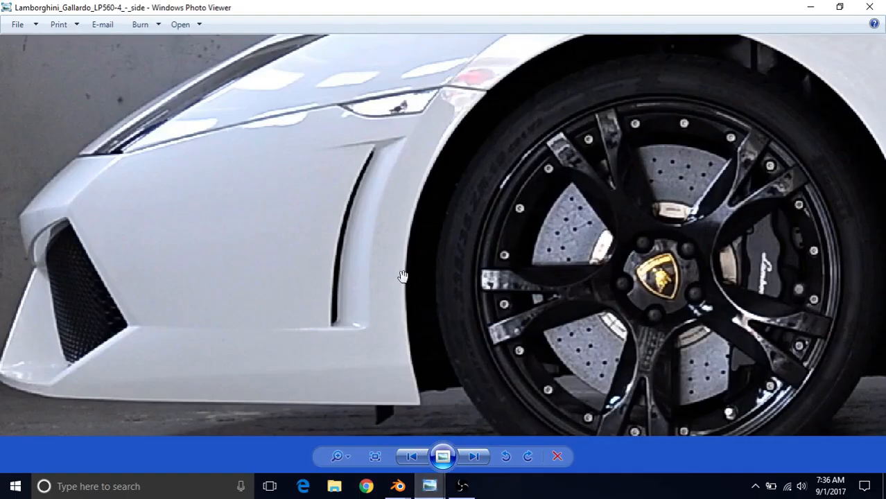
{"action": "left_click_drag", "start_coordinate": [403, 276], "coordinate": [428, 276]}
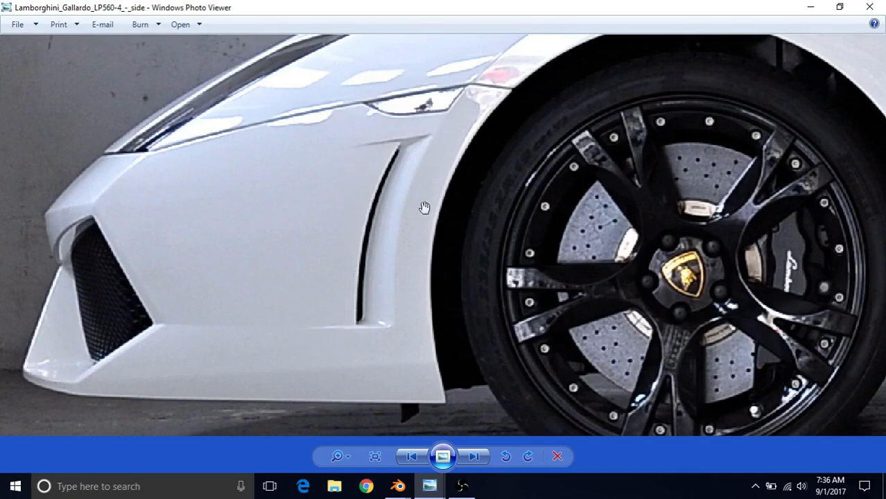
{"action": "left_click", "coordinate": [399, 488]}
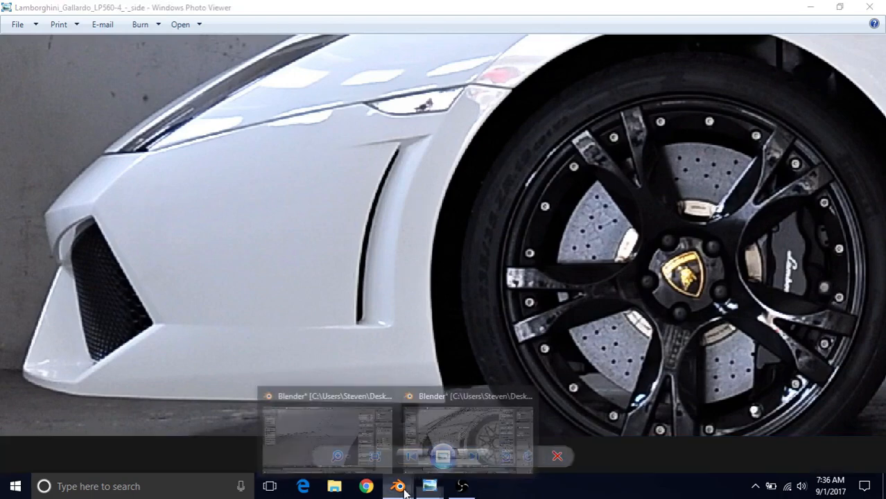
{"action": "left_click", "coordinate": [453, 449]}
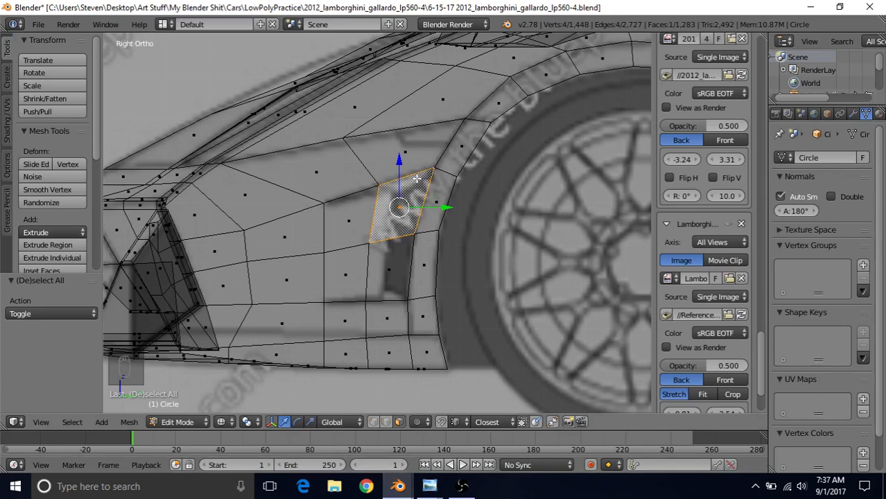
Check the upper end of the fender vent in the rims photo in Windows Photo Viewer and return to Blender.
{"action": "left_click", "coordinate": [427, 488]}
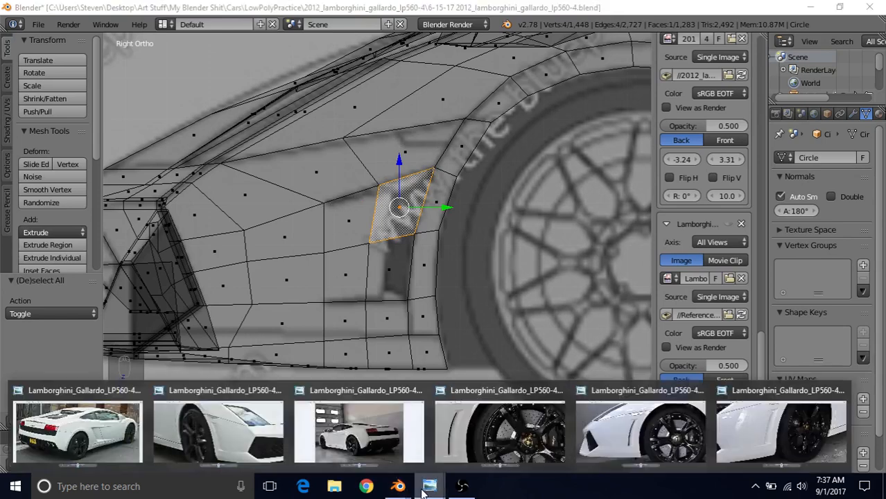
{"action": "left_click", "coordinate": [500, 432]}
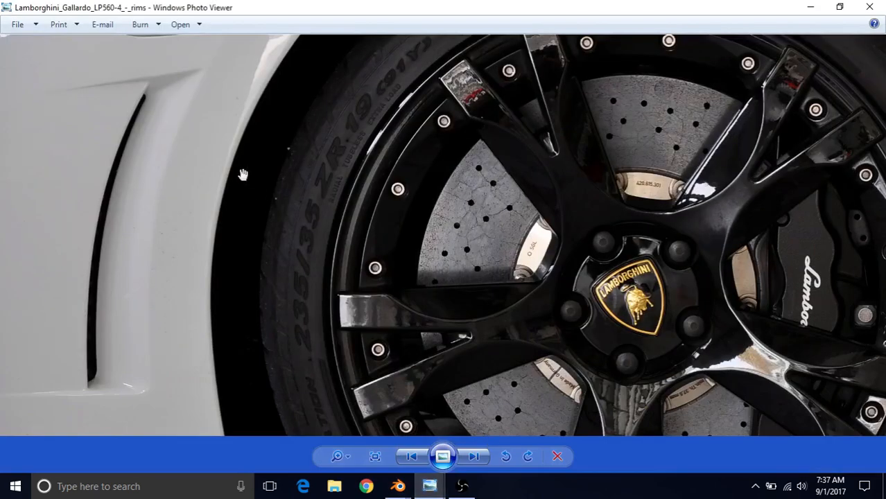
{"action": "left_click_drag", "start_coordinate": [240, 175], "coordinate": [365, 258]}
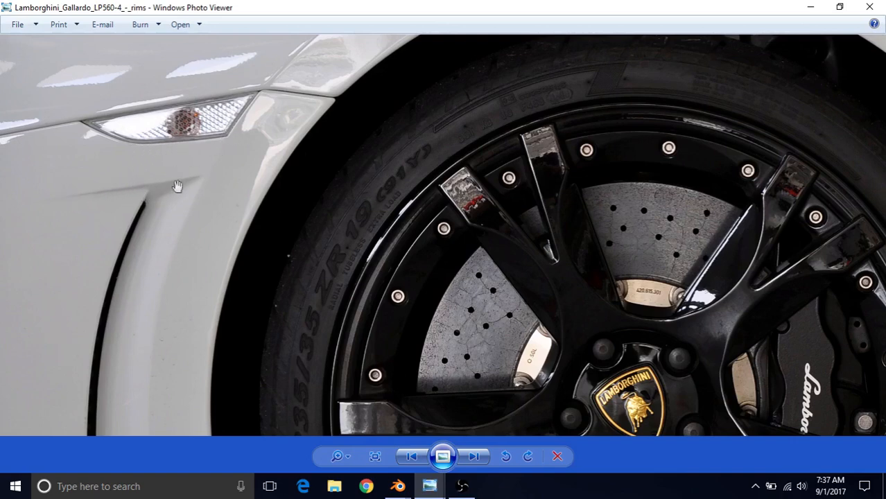
{"action": "mouse_move", "coordinate": [398, 486]}
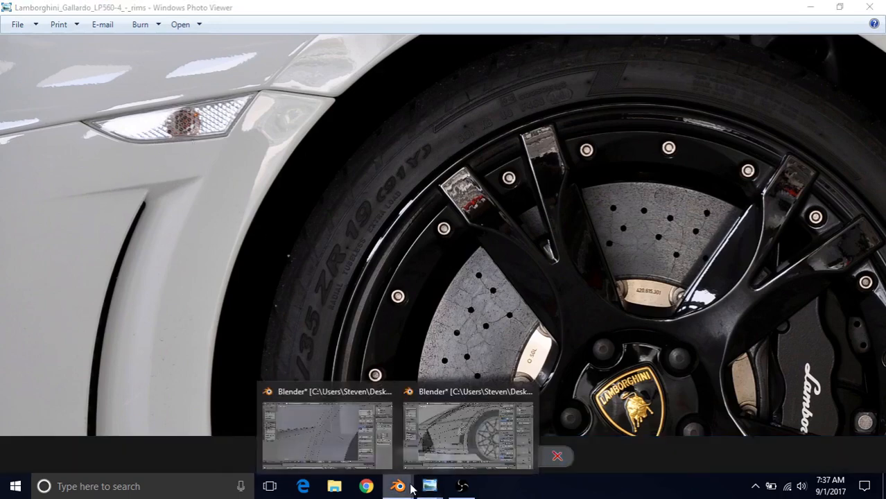
{"action": "left_click", "coordinate": [443, 440]}
In vertex selection mode, move the vent's upper front vertex 0.071 in Y and 0.053 in Z, and shift its rear neighbour toward the wheel arch.
{"action": "left_click", "coordinate": [374, 422]}
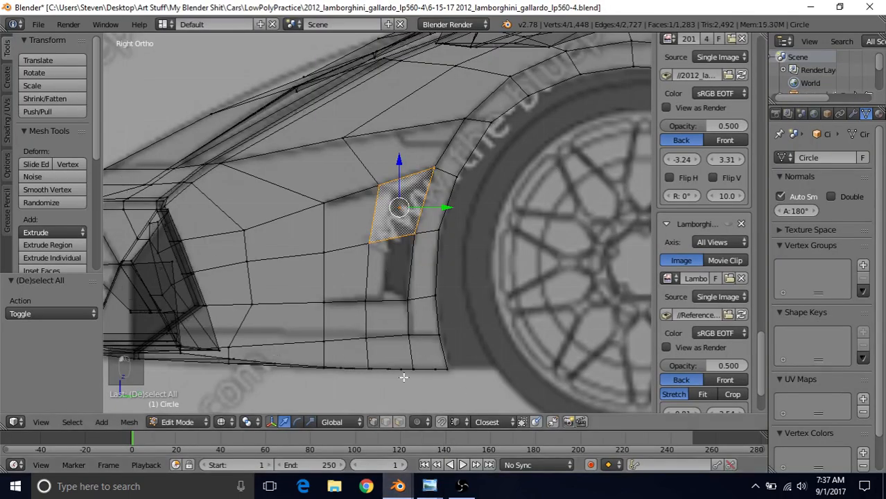
{"action": "scroll", "coordinate": [442, 286], "scroll_direction": "up", "scroll_amount": 1}
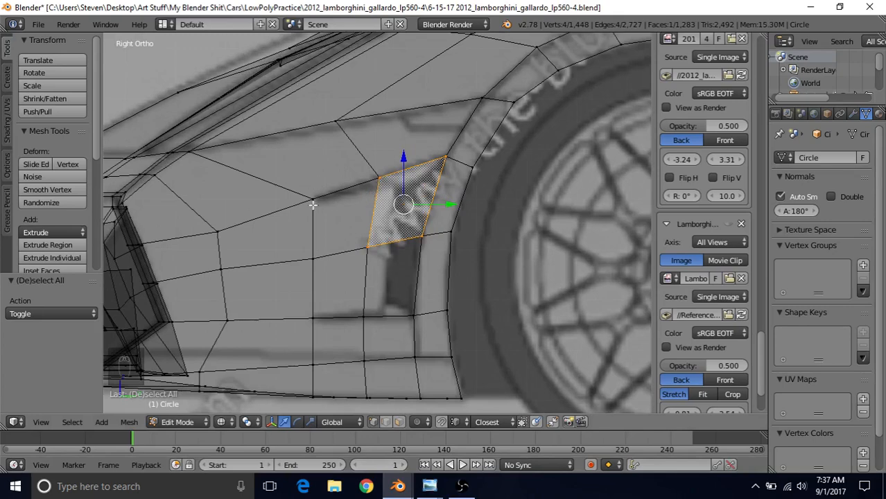
{"action": "mouse_move", "coordinate": [378, 204]}
{"action": "middle_mouse_down", "text": "shift"}
{"action": "mouse_move", "coordinate": [365, 225]}
{"action": "mouse_move", "coordinate": [375, 221]}
{"action": "middle_mouse_up", "text": "shift"}
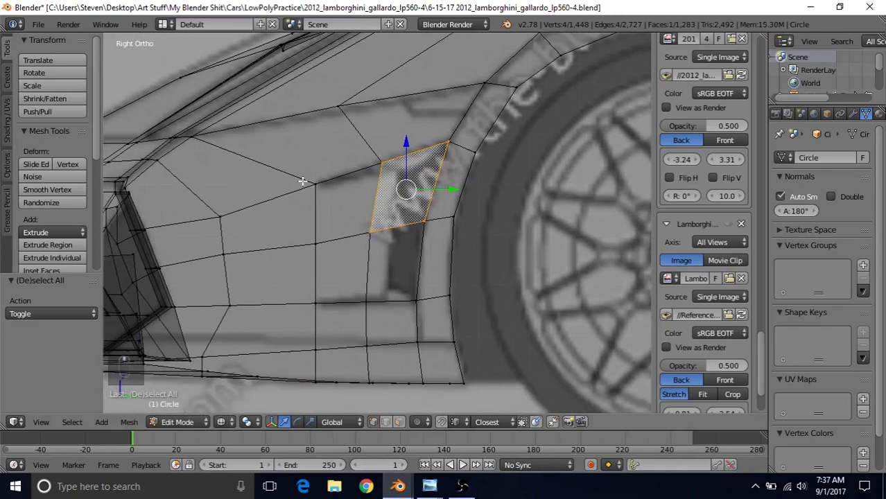
{"action": "right_click", "coordinate": [315, 178]}
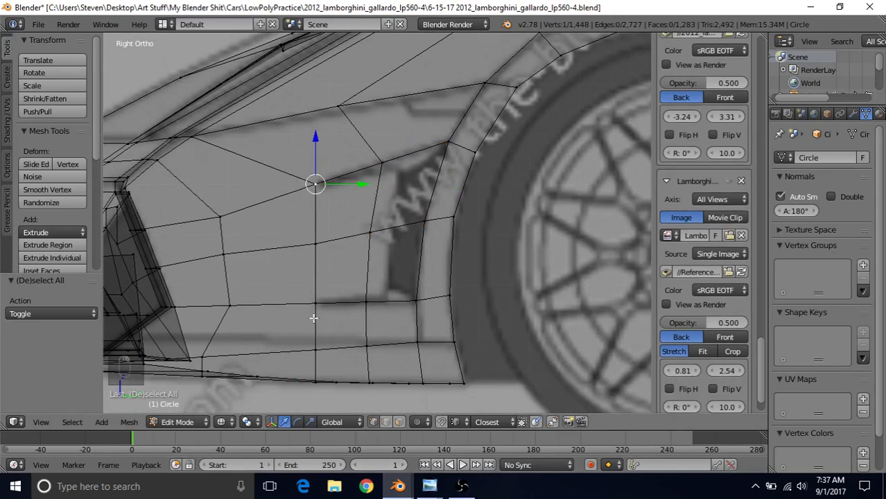
{"action": "middle_click_drag", "start_coordinate": [392, 172], "coordinate": [350, 204], "text": "shift"}
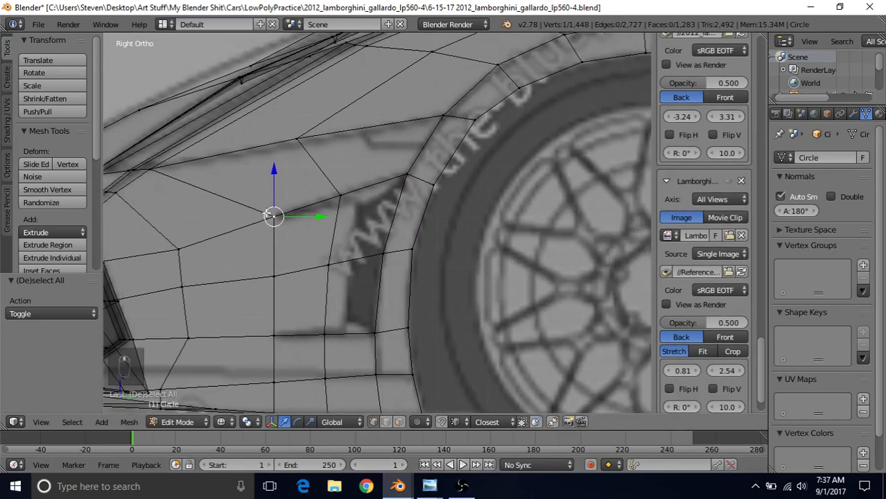
{"action": "key", "text": "g"}
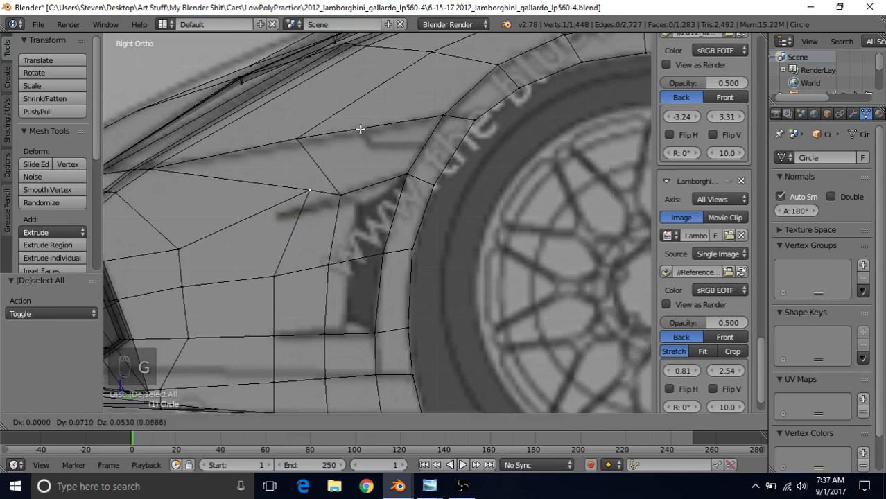
{"action": "left_click", "coordinate": [360, 129]}
{"action": "key", "text": "g"}
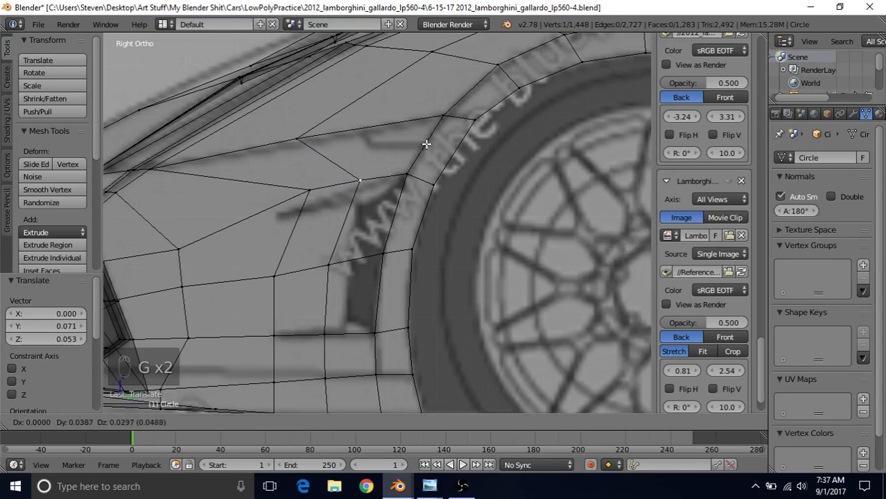
{"action": "left_click", "coordinate": [359, 161]}
Refine the two upper vent vertices, moving the front one about 0.03 and the rear one about 0.02 in Y toward the arch.
{"action": "right_click", "coordinate": [312, 188]}
{"action": "key", "text": "g"}
{"action": "left_click", "coordinate": [367, 161]}
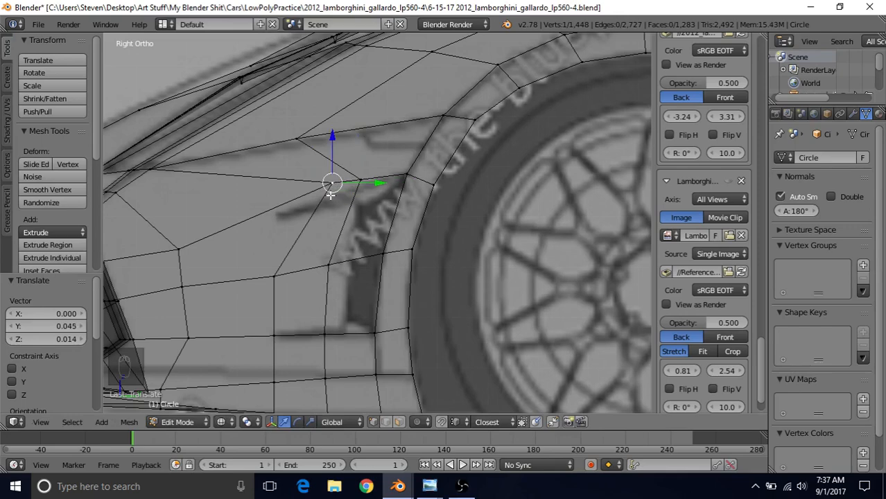
{"action": "key", "text": "g"}
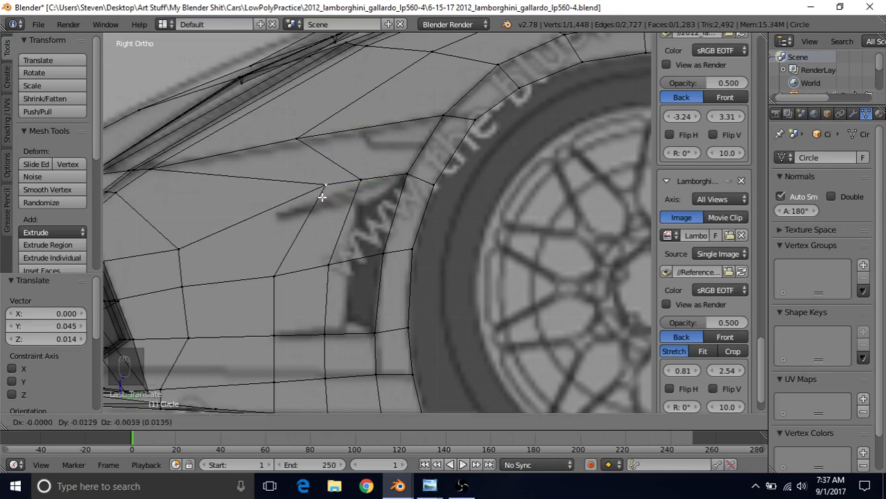
{"action": "left_click", "coordinate": [322, 197]}
{"action": "key", "text": "g"}
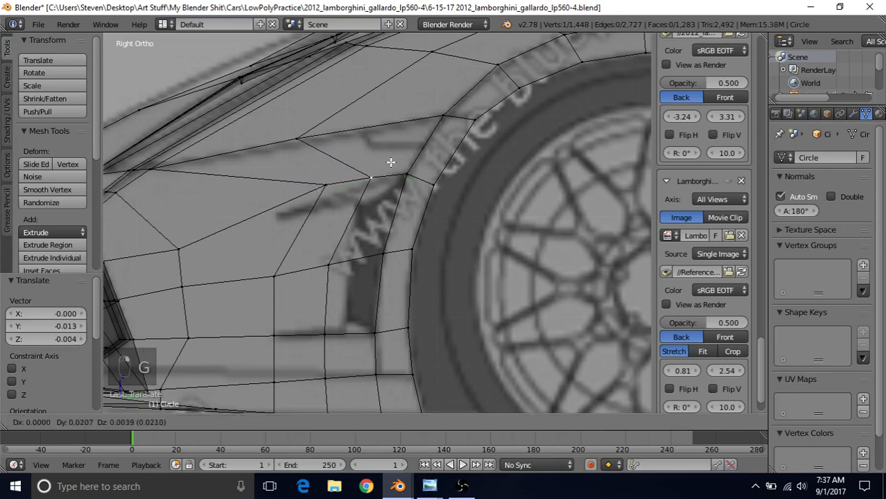
{"action": "left_click", "coordinate": [392, 163]}
Move the front vertex midway down the vent about 0.03 in Y and 0.04 in Z.
{"action": "middle_click_drag", "start_coordinate": [296, 229], "coordinate": [315, 232], "text": "shift"}
{"action": "right_click", "coordinate": [286, 256]}
{"action": "key", "text": "g"}
{"action": "left_click", "coordinate": [332, 198]}
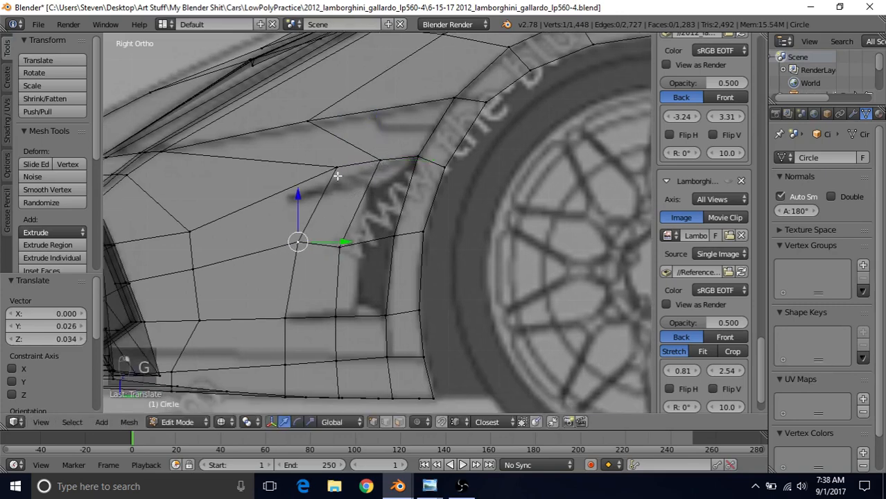
{"action": "key", "text": "g"}
{"action": "left_click", "coordinate": [313, 226]}
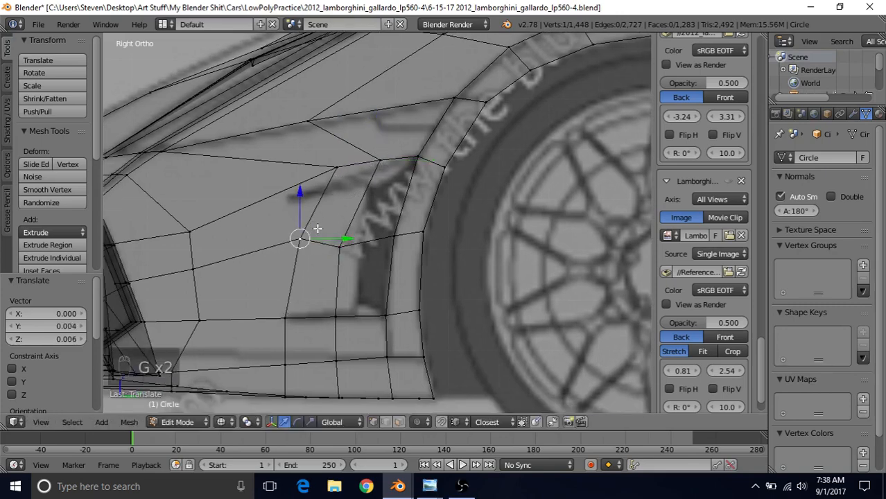
Move the vent's middle rear vertex 0.028 in Y and 0.030 in Z, and its middle front vertex a further 0.010 in Y.
{"action": "right_click", "coordinate": [340, 244]}
{"action": "key", "text": "g"}
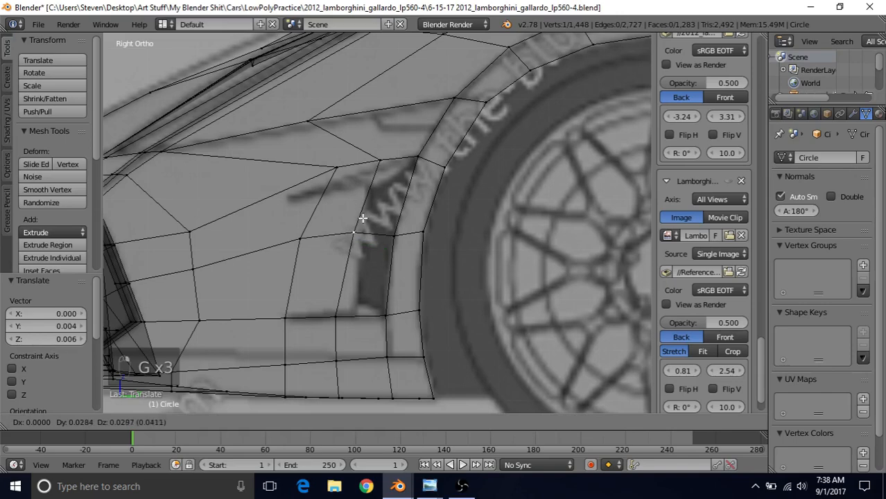
{"action": "left_click", "coordinate": [361, 221]}
{"action": "right_click", "coordinate": [305, 238]}
{"action": "key", "text": "g"}
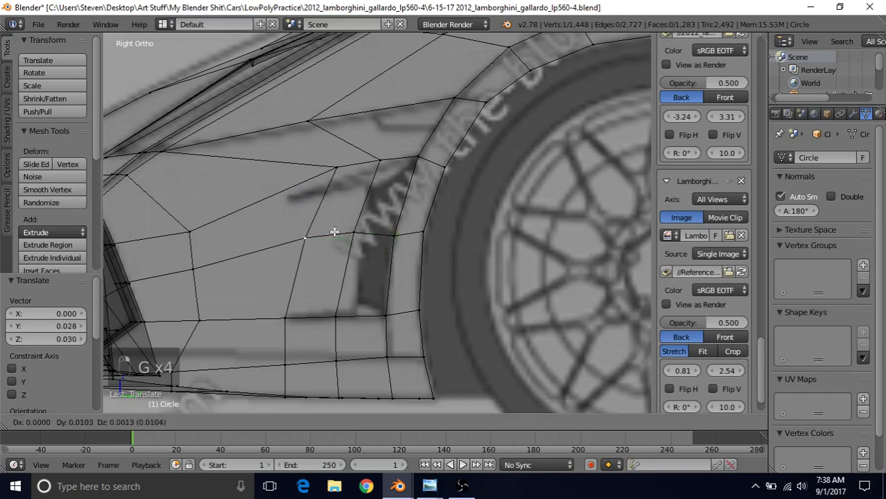
{"action": "left_click", "coordinate": [334, 231]}
Slide the vertex on the vent's lower edge along that edge toward the wheel arch by a factor of 0.207.
{"action": "middle_click_drag", "start_coordinate": [314, 289], "coordinate": [278, 278], "text": "shift"}
{"action": "right_click", "coordinate": [299, 302]}
{"action": "key", "text": "g"}
{"action": "key", "text": "g"}
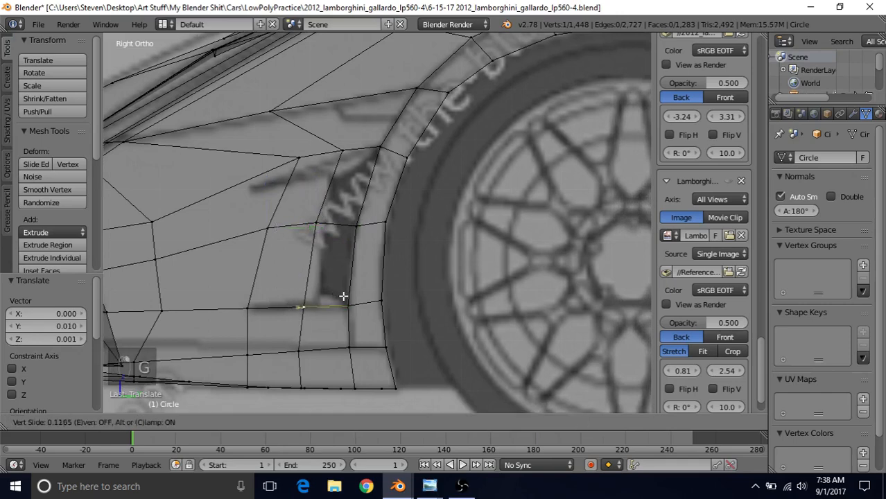
{"action": "left_click", "coordinate": [345, 297]}
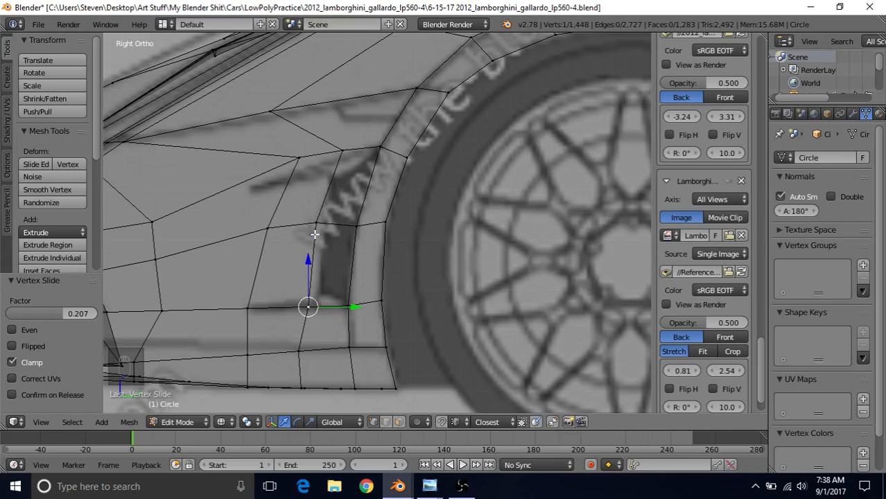
Examine the side vent's outline ahead of the wheel in the rims photo in Windows Photo Viewer, and return to Blender.
{"action": "middle_click_drag", "start_coordinate": [368, 239], "coordinate": [400, 128], "text": "shift"}
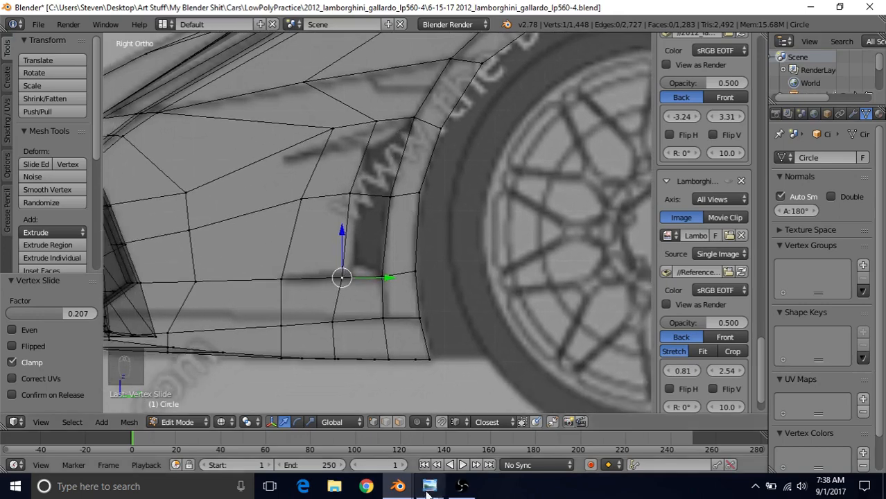
{"action": "mouse_move", "coordinate": [430, 489]}
{"action": "left_click", "coordinate": [499, 430]}
{"action": "left_click_drag", "start_coordinate": [199, 233], "coordinate": [152, 142]}
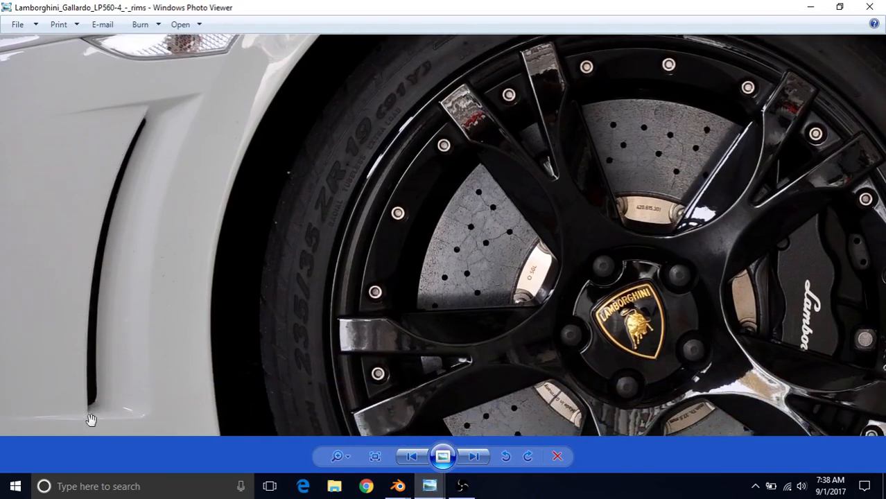
{"action": "mouse_move", "coordinate": [399, 485]}
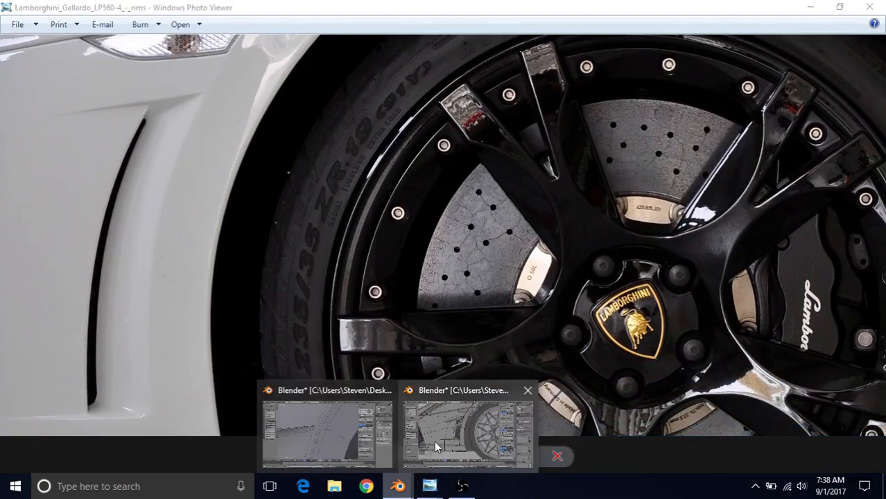
{"action": "left_click", "coordinate": [436, 441]}
Move the vent's middle front vertex 0.005 and its lower front vertex 0.004 in Y toward the wheel arch.
{"action": "middle_click_drag", "start_coordinate": [454, 202], "coordinate": [470, 206], "text": "shift"}
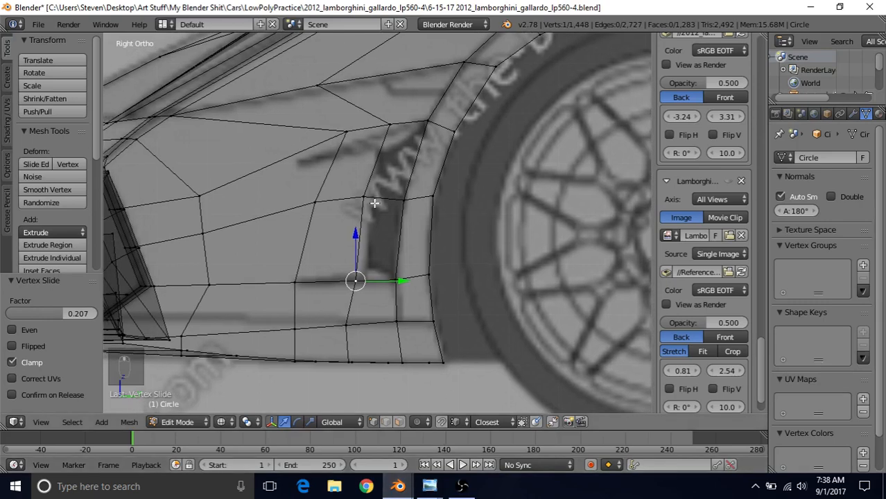
{"action": "right_click", "coordinate": [402, 200]}
{"action": "key", "text": "g"}
{"action": "key", "text": "y"}
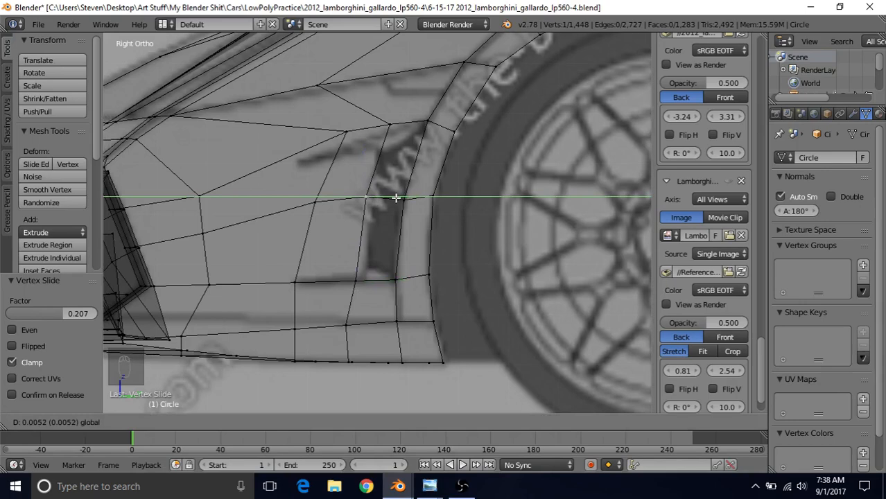
{"action": "left_click", "coordinate": [396, 199]}
{"action": "right_click", "coordinate": [371, 279]}
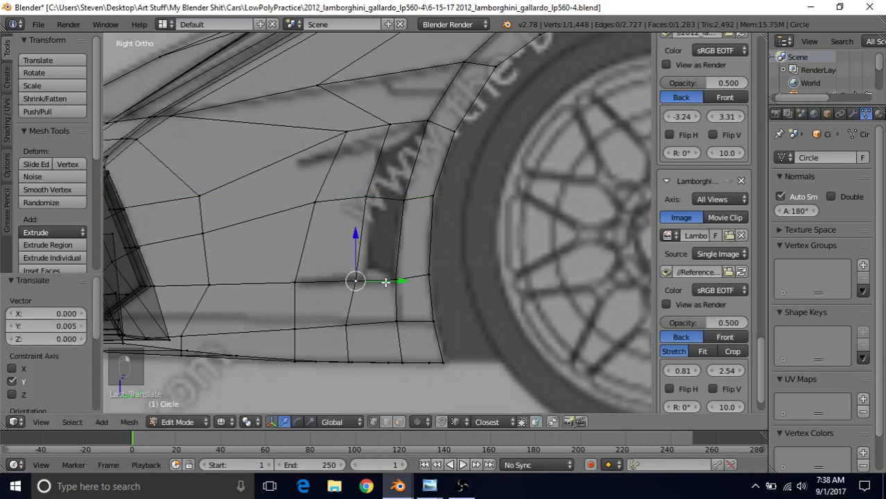
{"action": "key", "text": "g"}
{"action": "key", "text": "y"}
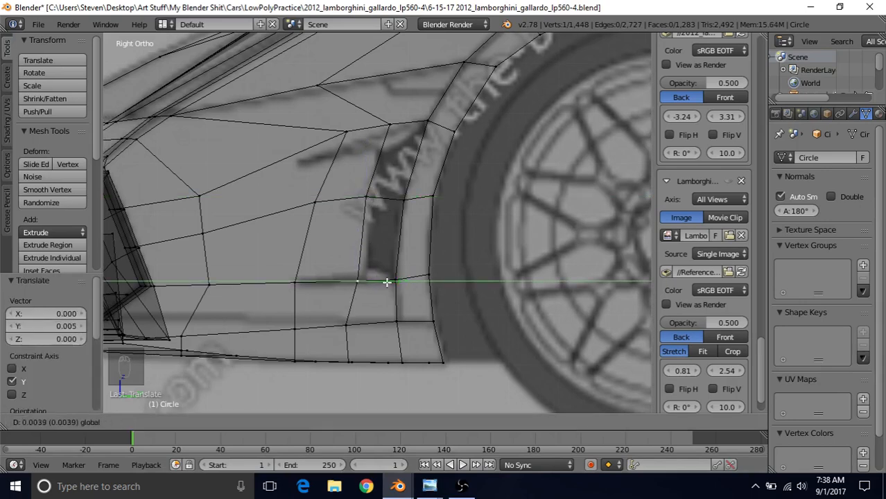
{"action": "left_click", "coordinate": [387, 282]}
Lower the vent's upper front vertex by 0.003 and its middle front vertex by 0.006 in Z.
{"action": "right_click", "coordinate": [392, 123]}
{"action": "key", "text": "g"}
{"action": "key", "text": "z"}
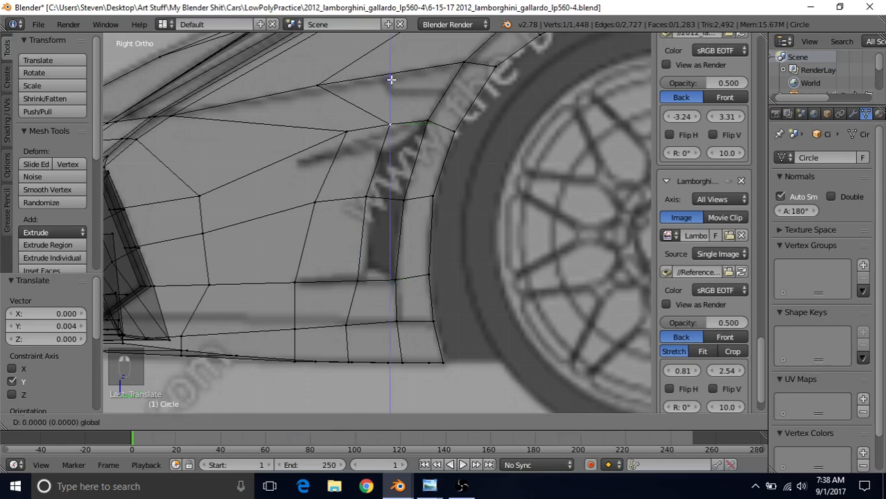
{"action": "left_click", "coordinate": [390, 82]}
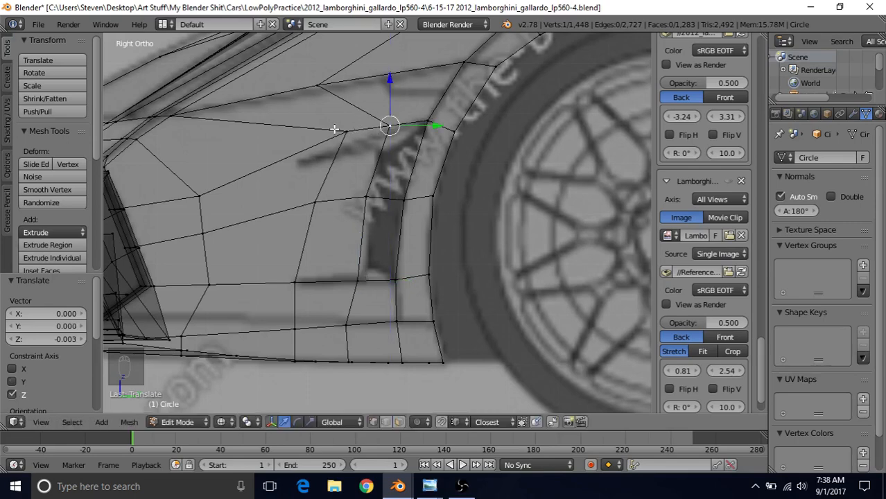
{"action": "right_click", "coordinate": [367, 203]}
{"action": "key", "text": "g"}
{"action": "key", "text": "z"}
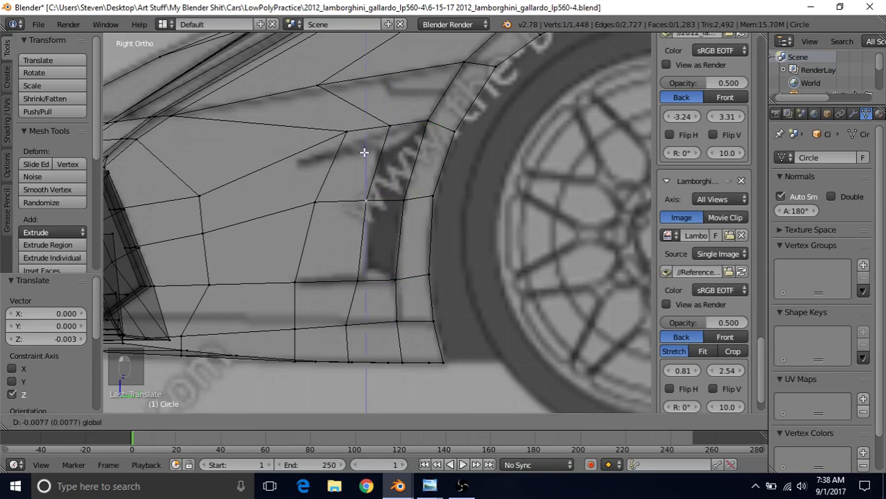
{"action": "left_click", "coordinate": [362, 151]}
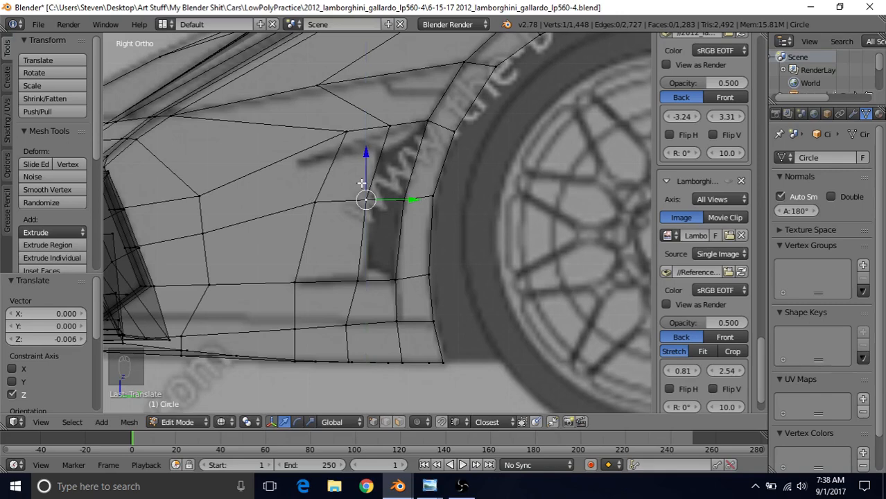
Adjust the fender surface around the vent along X, giving the selected vertex a final shift of 0.004.
{"action": "middle_click_drag", "start_coordinate": [362, 183], "coordinate": [424, 206], "text": "shift"}
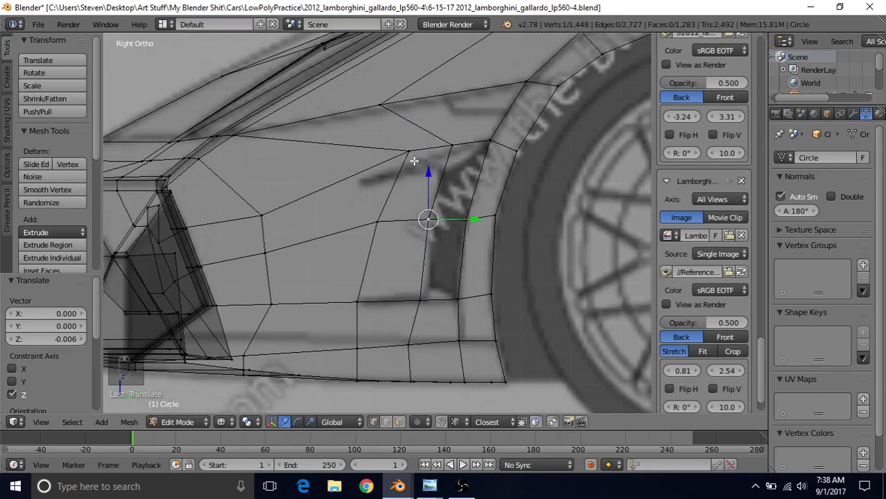
{"action": "scroll", "coordinate": [401, 179], "scroll_direction": "down", "scroll_amount": 1}
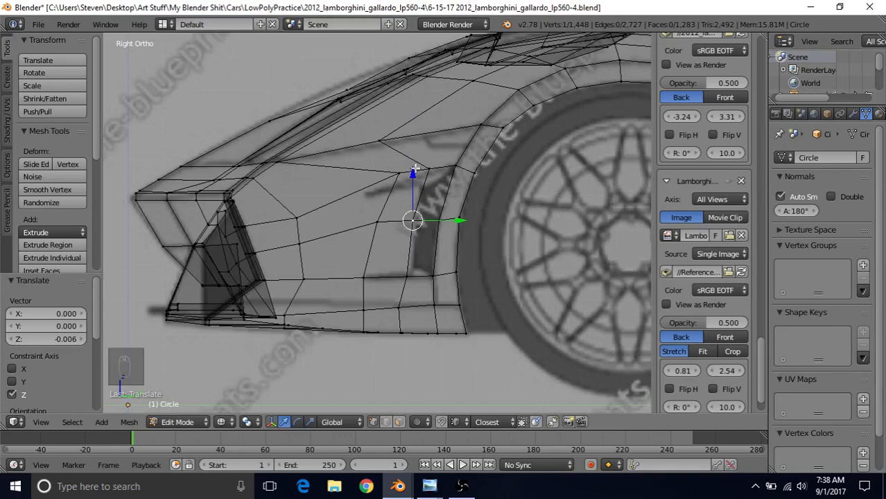
{"action": "middle_click_drag", "start_coordinate": [411, 244], "coordinate": [396, 195]}
{"action": "mouse_move", "coordinate": [362, 203]}
{"action": "left_mouse_down"}
{"action": "mouse_move", "coordinate": [349, 205]}
{"action": "mouse_move", "coordinate": [365, 217]}
{"action": "left_mouse_up"}
{"action": "middle_click_drag", "start_coordinate": [365, 215], "coordinate": [386, 196]}
{"action": "left_click_drag", "start_coordinate": [363, 230], "coordinate": [355, 233]}
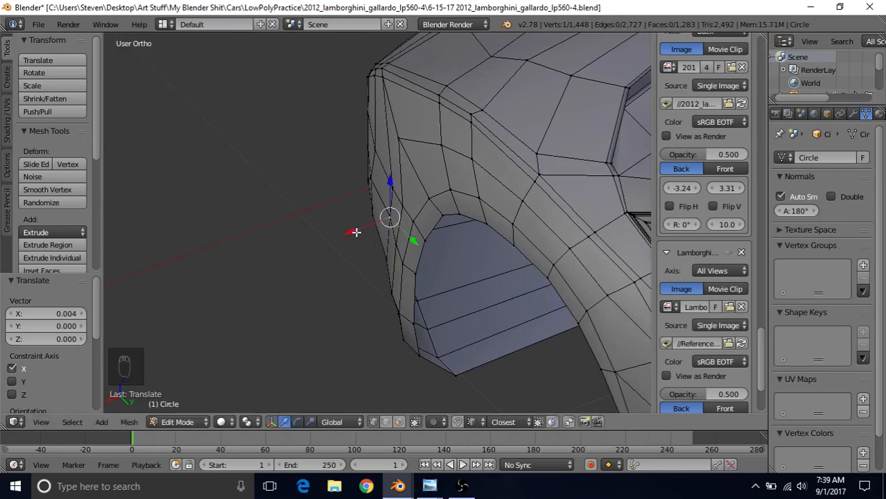
Inspect the front fender's curvature around the vent and wheel arch from several angles, and clear the selection.
{"action": "middle_click_drag", "start_coordinate": [396, 243], "coordinate": [436, 174]}
{"action": "key", "text": "Tab"}
{"action": "key", "text": "Tab"}
{"action": "middle_click_drag", "start_coordinate": [425, 204], "coordinate": [291, 233]}
{"action": "scroll", "coordinate": [417, 198], "scroll_direction": "up", "scroll_amount": 3}
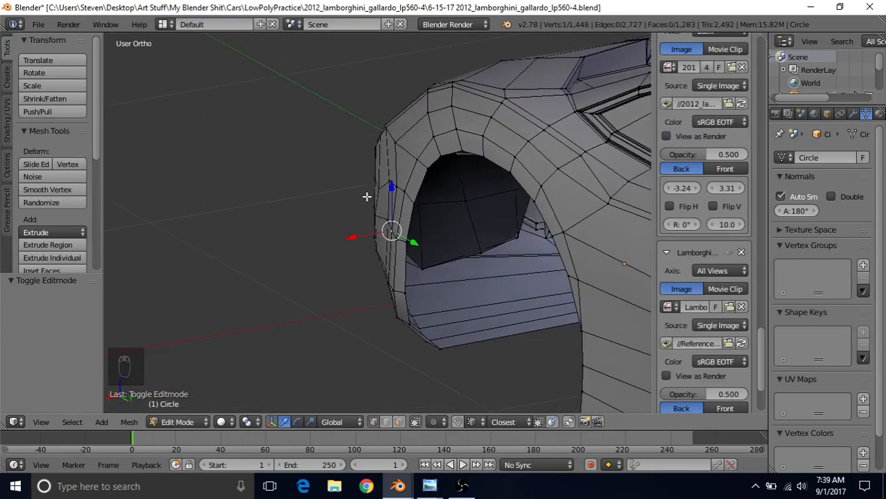
{"action": "middle_click_drag", "start_coordinate": [366, 197], "coordinate": [464, 181]}
{"action": "middle_click_drag", "start_coordinate": [448, 221], "coordinate": [421, 327]}
{"action": "key", "text": "a"}
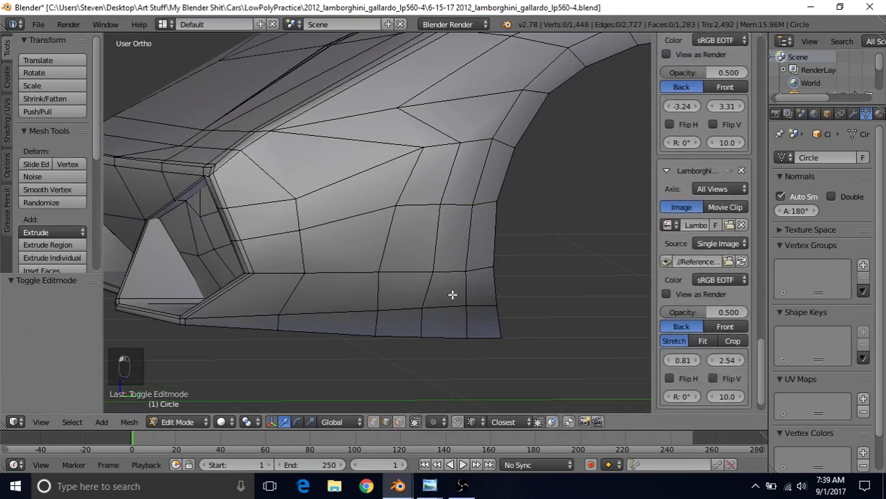
Subdivide the three crosswise edges of the fender strip just ahead of the vent with one cut, working in right-side wireframe view.
{"action": "middle_click_drag", "start_coordinate": [453, 293], "coordinate": [380, 313]}
{"action": "key", "text": "KP_3"}
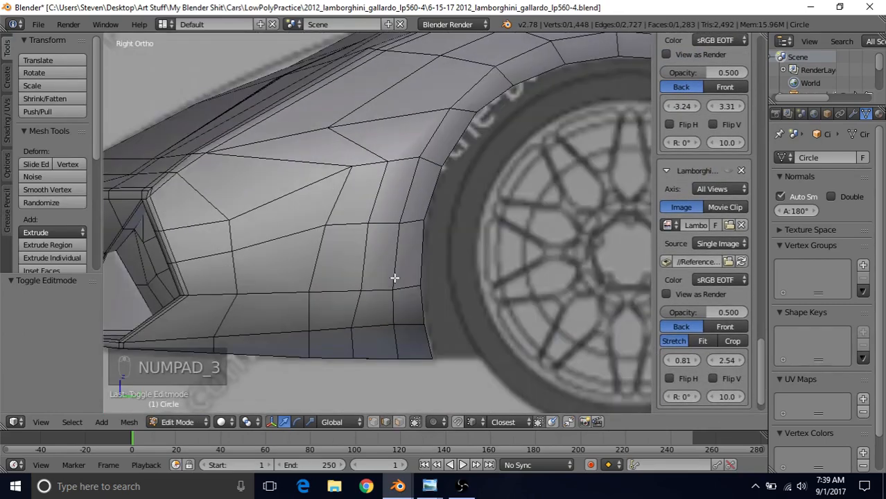
{"action": "scroll", "coordinate": [394, 278], "scroll_direction": "up", "scroll_amount": 4}
{"action": "key", "text": "z"}
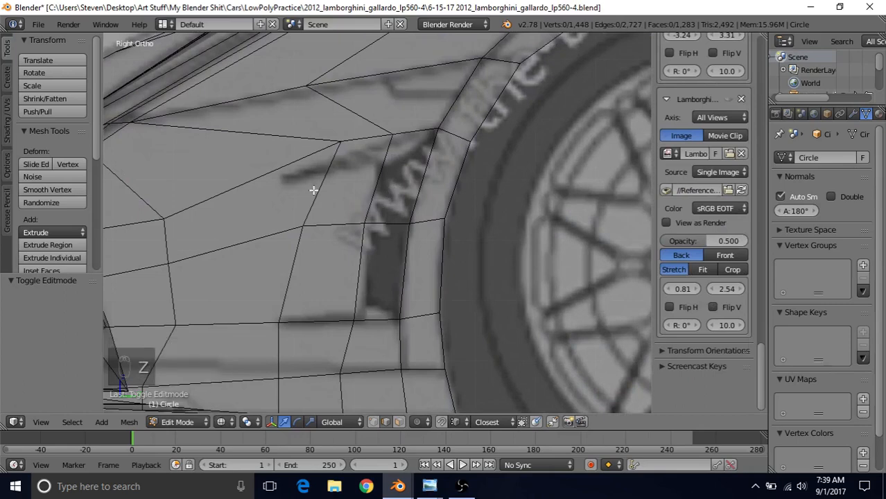
{"action": "right_click", "coordinate": [380, 143]}
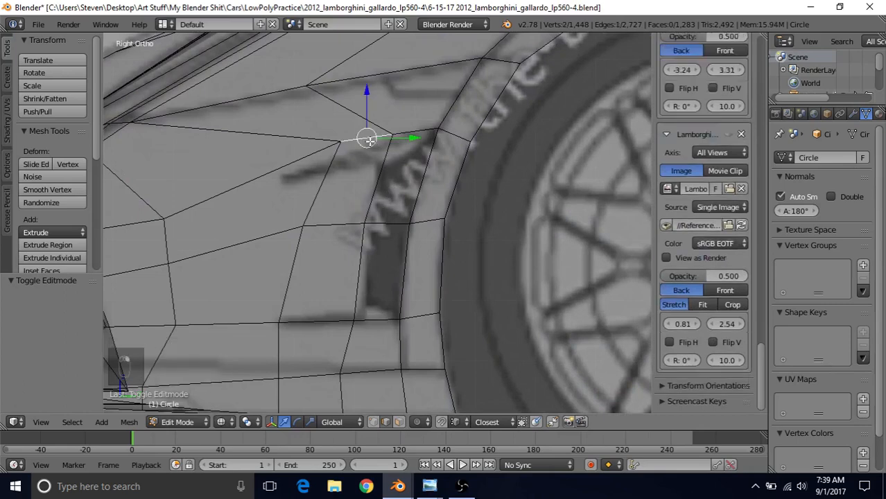
{"action": "right_click", "coordinate": [347, 231], "text": "shift"}
{"action": "right_click", "coordinate": [325, 318], "text": "shift"}
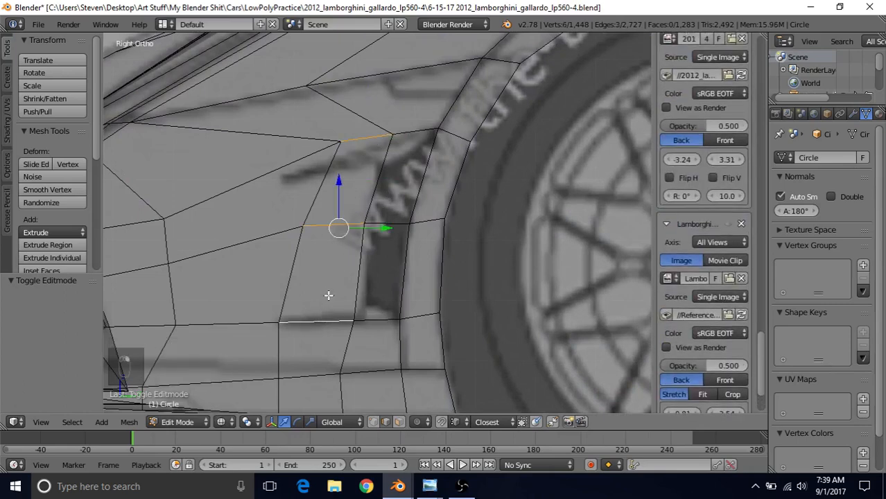
{"action": "scroll", "coordinate": [48, 183], "scroll_direction": "down", "scroll_amount": 3}
{"action": "left_click", "coordinate": [35, 244]}
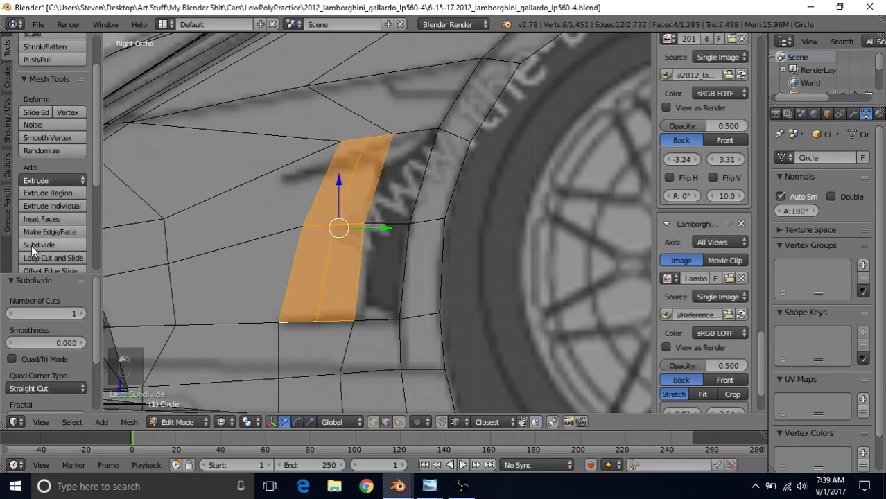
Slide the two new vertical edges toward the vent's front edge by a factor of 0.715.
{"action": "right_click", "coordinate": [353, 182]}
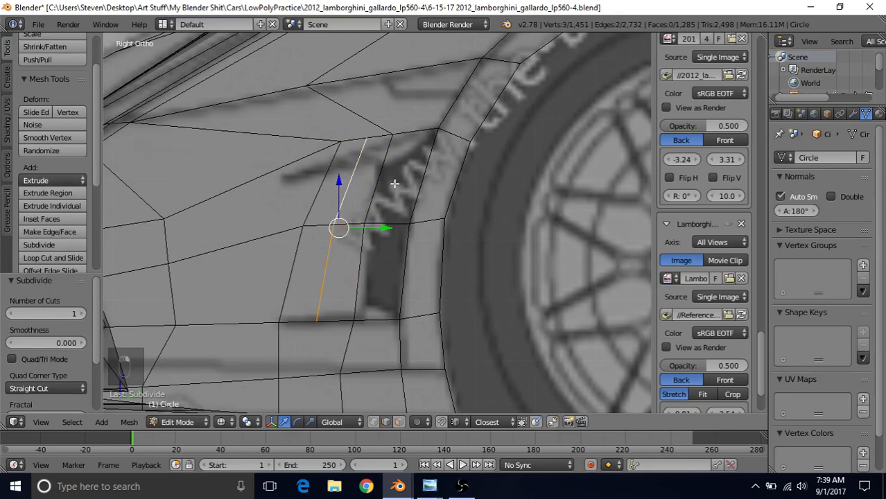
{"action": "key", "text": "g"}
{"action": "key", "text": "g"}
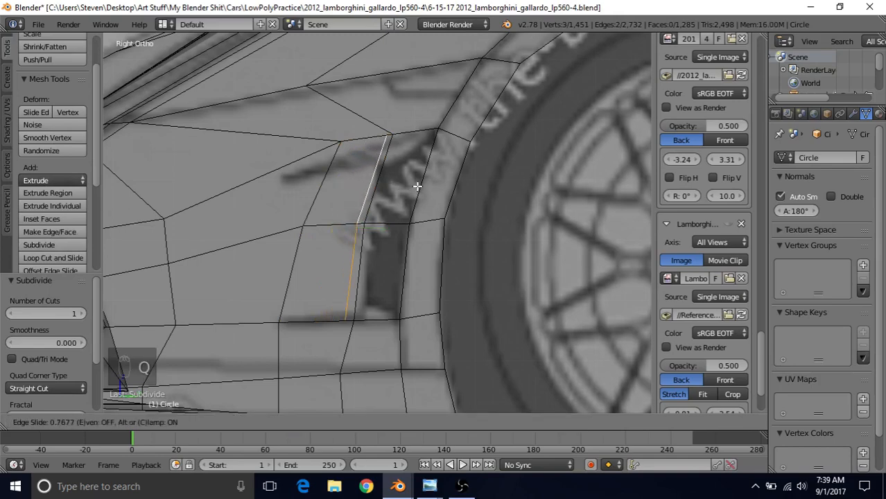
{"action": "left_click", "coordinate": [417, 187]}
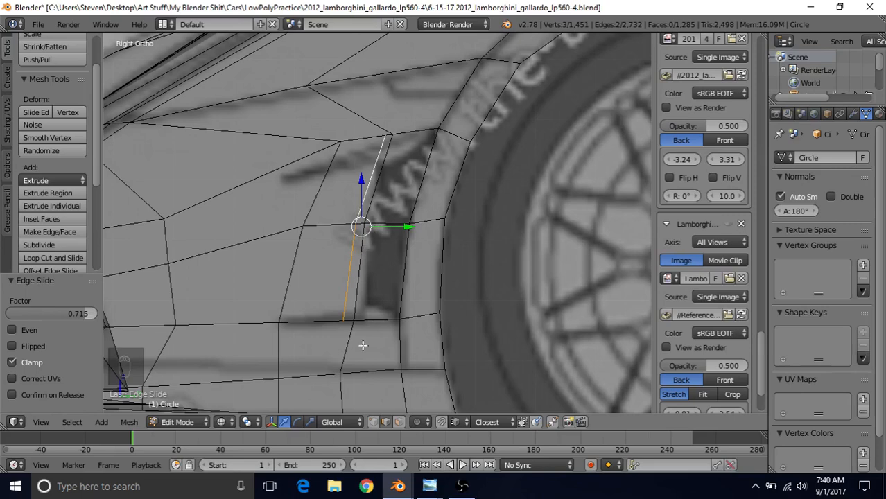
Compare the vent's front edge with the rims photo in Windows Photo Viewer, and return to Blender.
{"action": "left_click", "coordinate": [434, 489]}
{"action": "left_click", "coordinate": [476, 442]}
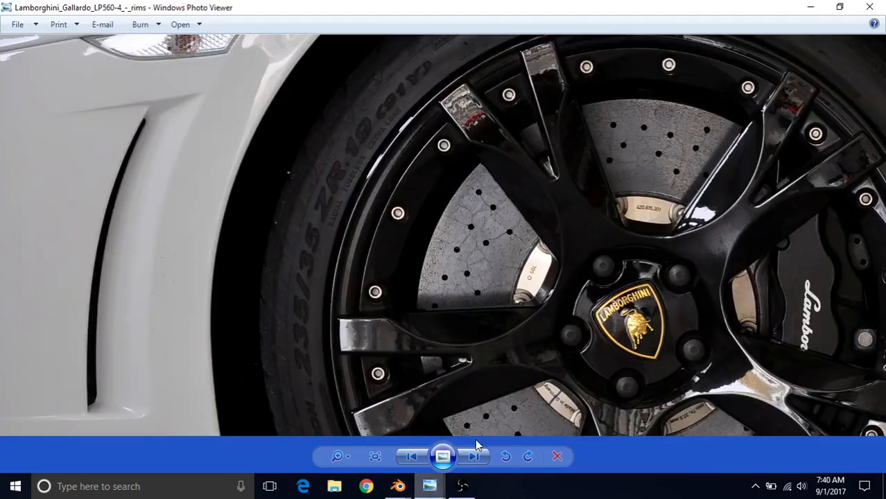
{"action": "left_click_drag", "start_coordinate": [269, 263], "coordinate": [313, 248]}
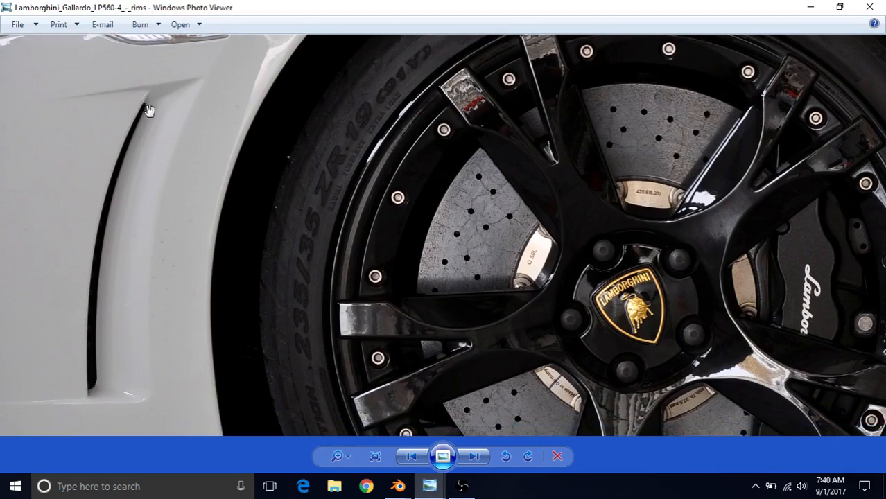
{"action": "left_click", "coordinate": [436, 446]}
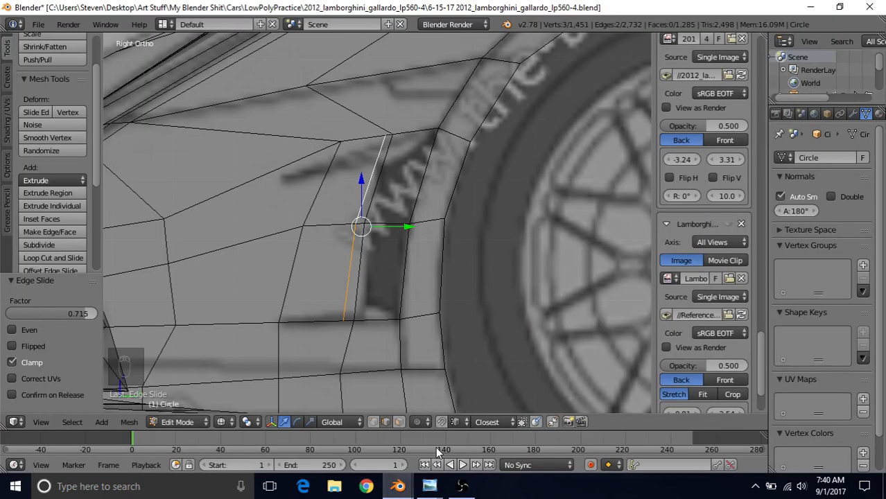
Slide the two selected vertical edges beside the vent by a further factor of 0.062.
{"action": "key", "text": "q"}
{"action": "left_click", "coordinate": [417, 203]}
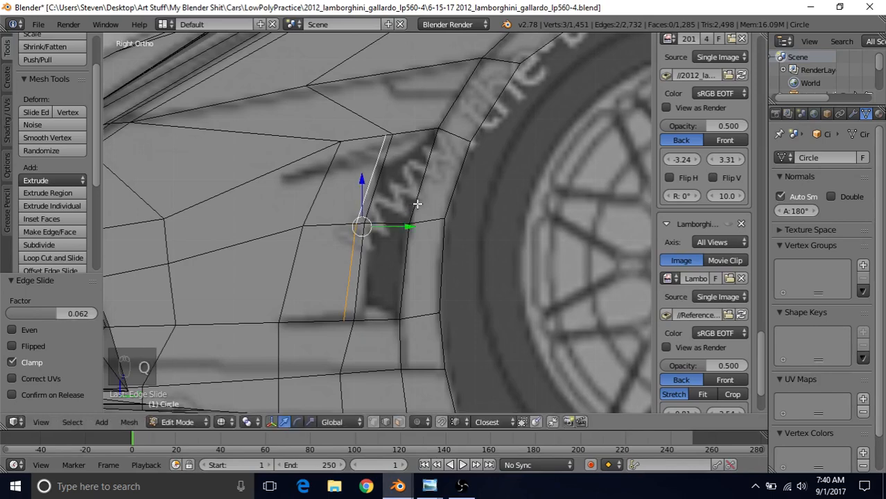
{"action": "middle_click_drag", "start_coordinate": [404, 203], "coordinate": [417, 213], "text": "shift"}
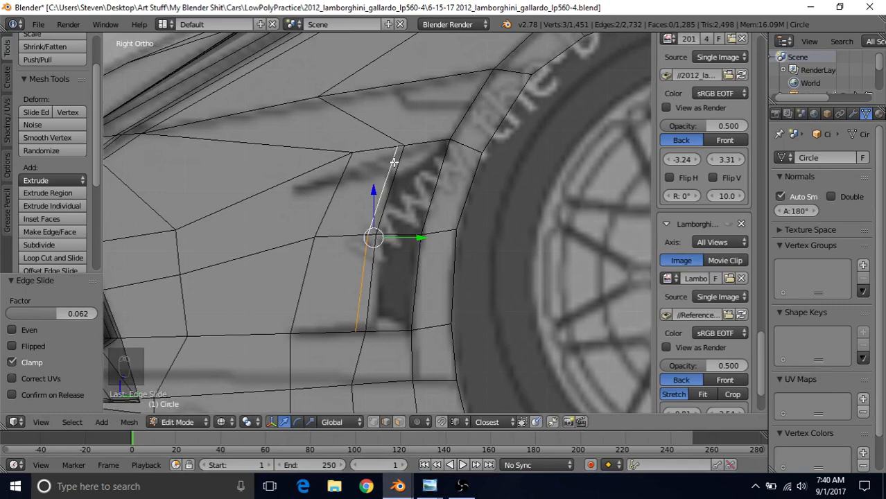
{"action": "middle_click_drag", "start_coordinate": [393, 268], "coordinate": [393, 298], "text": "shift"}
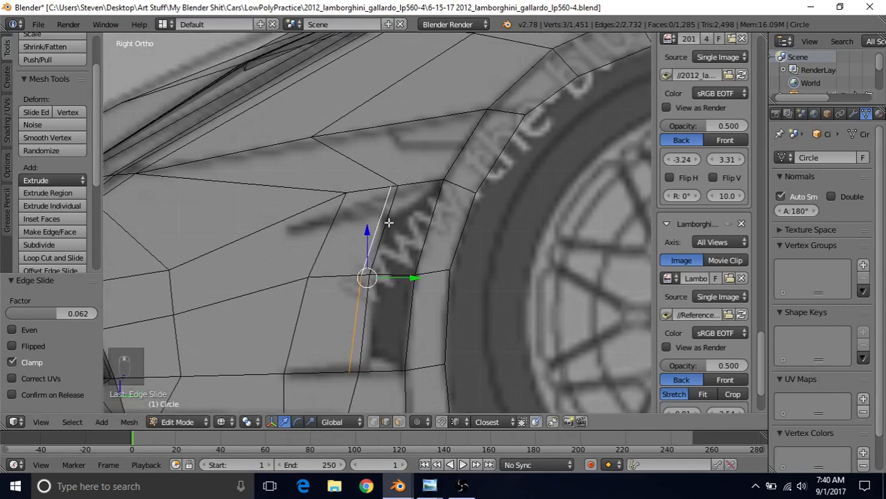
Select the four near-vertical edges spanning the upper half of the vent, from the strip ahead of it to its rear edge.
{"action": "right_click", "coordinate": [340, 224]}
{"action": "key", "text": "c"}
{"action": "left_click_drag", "start_coordinate": [380, 221], "coordinate": [429, 219]}
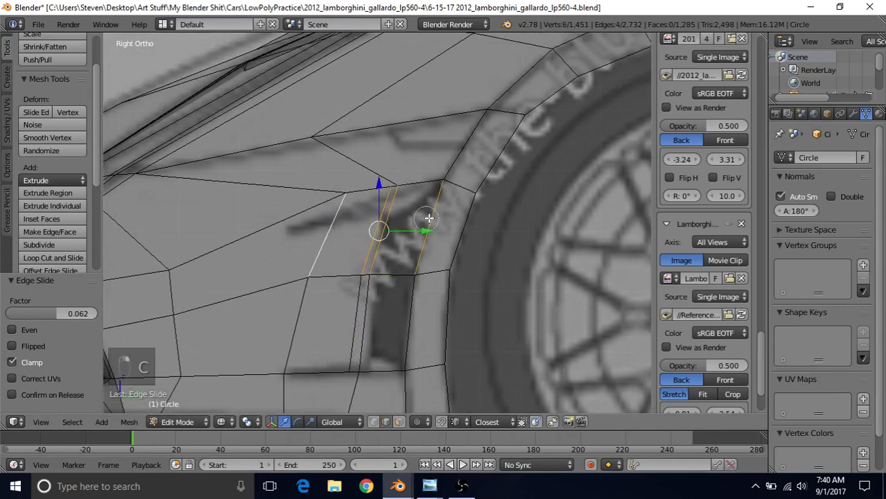
{"action": "right_click", "coordinate": [429, 218]}
{"action": "middle_click_drag", "start_coordinate": [413, 306], "coordinate": [437, 234], "text": "shift"}
{"action": "middle_click_drag", "start_coordinate": [456, 197], "coordinate": [406, 212], "text": "shift"}
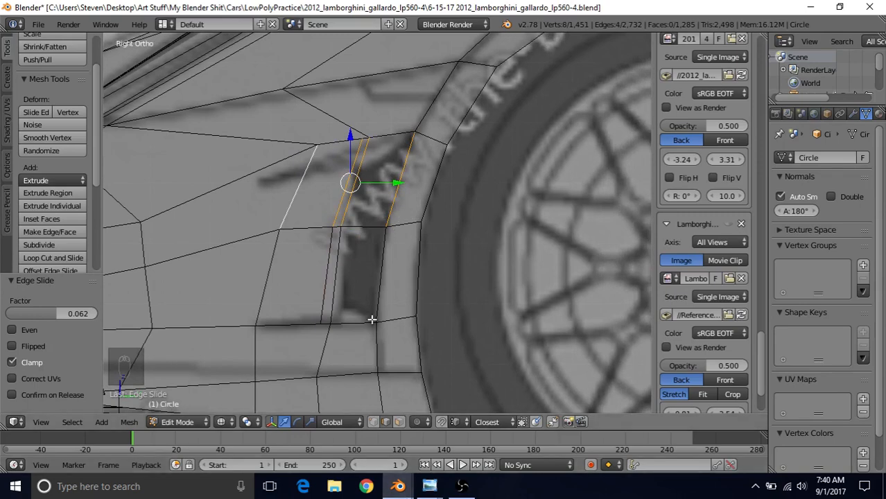
{"action": "middle_click_drag", "start_coordinate": [392, 337], "coordinate": [411, 306], "text": "shift"}
Switch to the rims photo in Windows Photo Viewer and examine the fender around the marker light and side vent.
{"action": "left_click", "coordinate": [430, 482]}
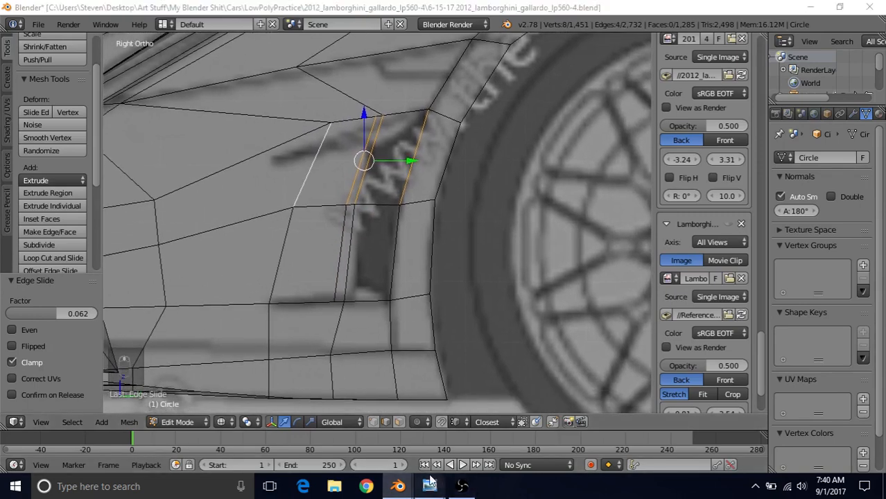
{"action": "left_click", "coordinate": [500, 431]}
{"action": "left_click_drag", "start_coordinate": [312, 166], "coordinate": [321, 318]}
{"action": "scroll", "coordinate": [334, 289], "scroll_direction": "down", "scroll_amount": 1}
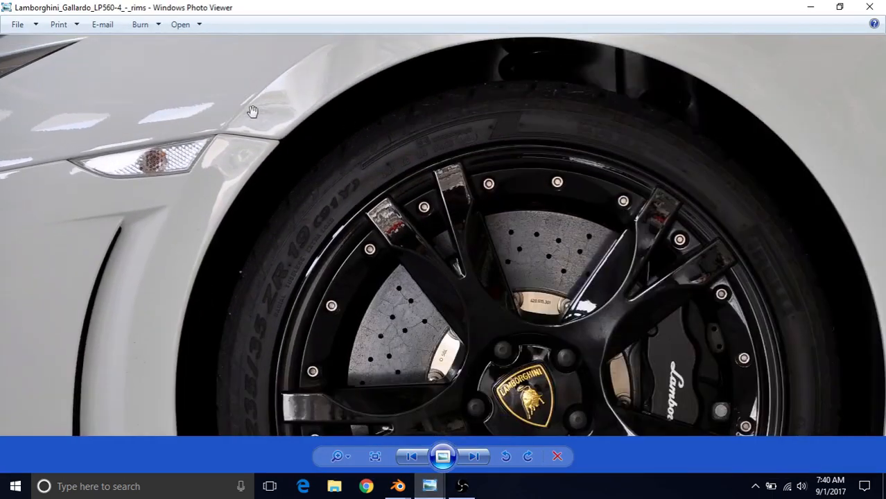
{"action": "left_click_drag", "start_coordinate": [309, 145], "coordinate": [364, 60]}
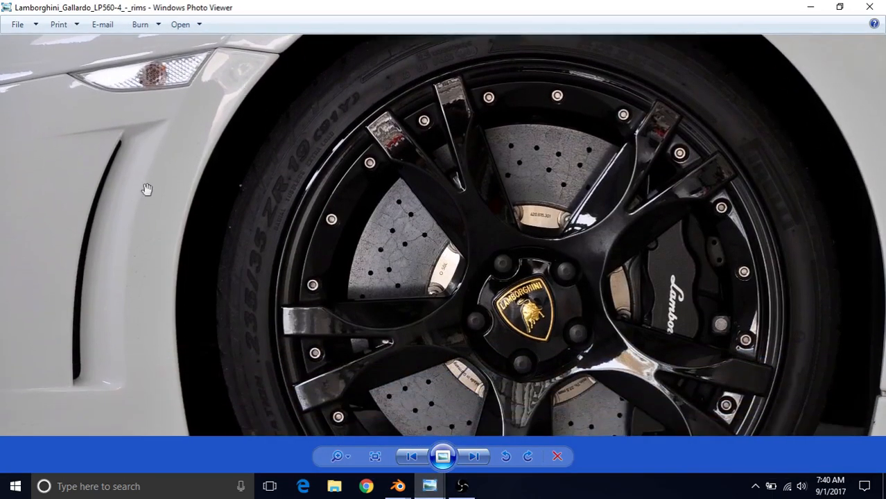
Examine the lower end of the fender vent in the rims photo and in the side photo in Windows Photo Viewer.
{"action": "left_click_drag", "start_coordinate": [127, 327], "coordinate": [164, 208]}
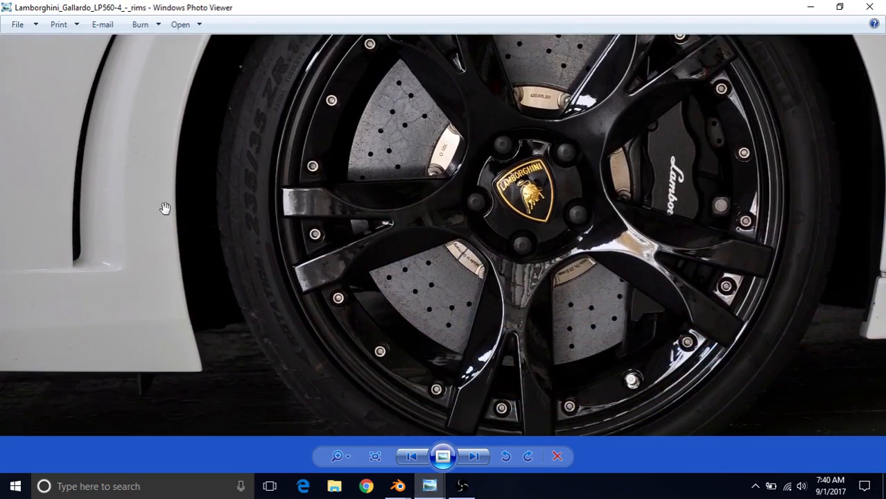
{"action": "scroll", "coordinate": [163, 228], "scroll_direction": "up", "scroll_amount": 4}
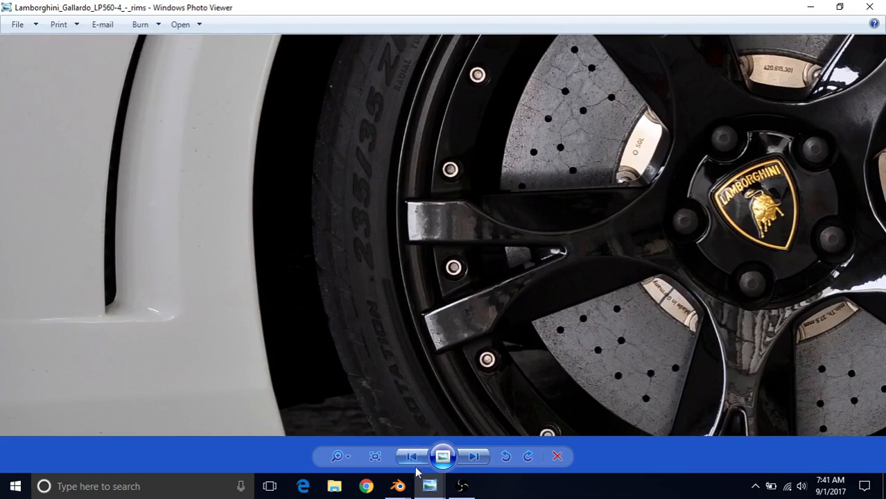
{"action": "left_click", "coordinate": [425, 488]}
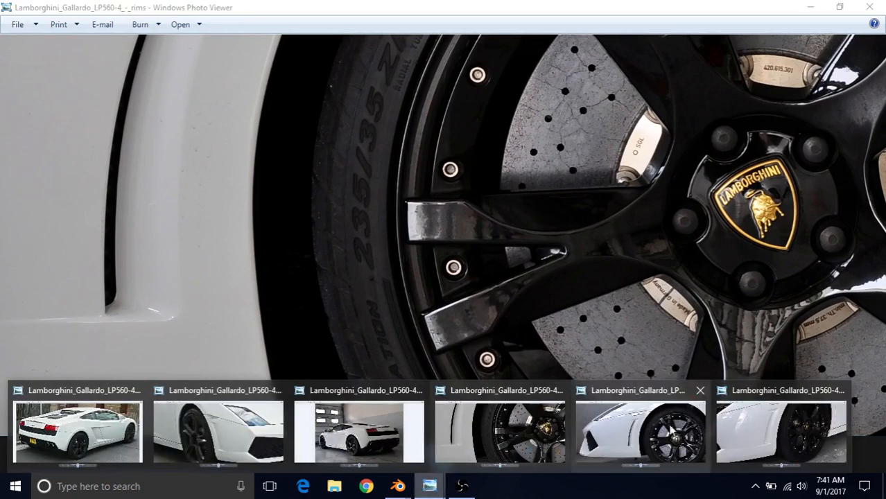
{"action": "left_click", "coordinate": [634, 440]}
{"action": "left_click_drag", "start_coordinate": [474, 288], "coordinate": [498, 266]}
{"action": "scroll", "coordinate": [498, 265], "scroll_direction": "up", "scroll_amount": 2}
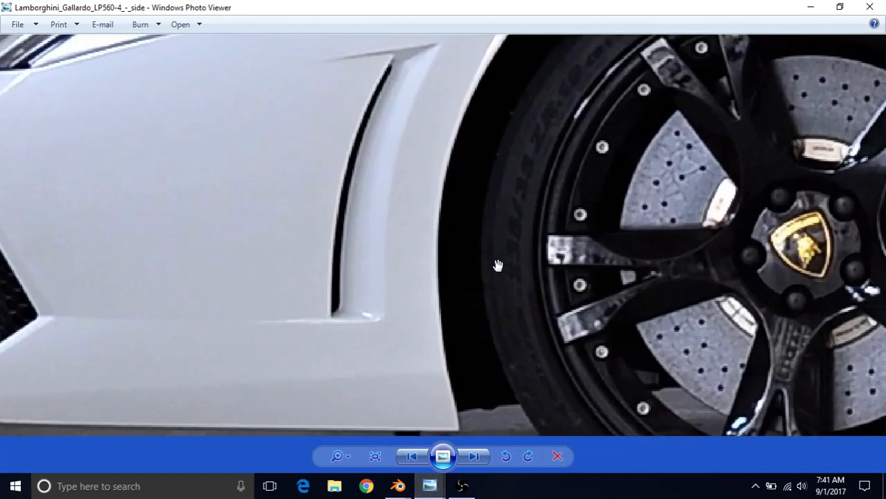
{"action": "left_click_drag", "start_coordinate": [441, 273], "coordinate": [467, 257]}
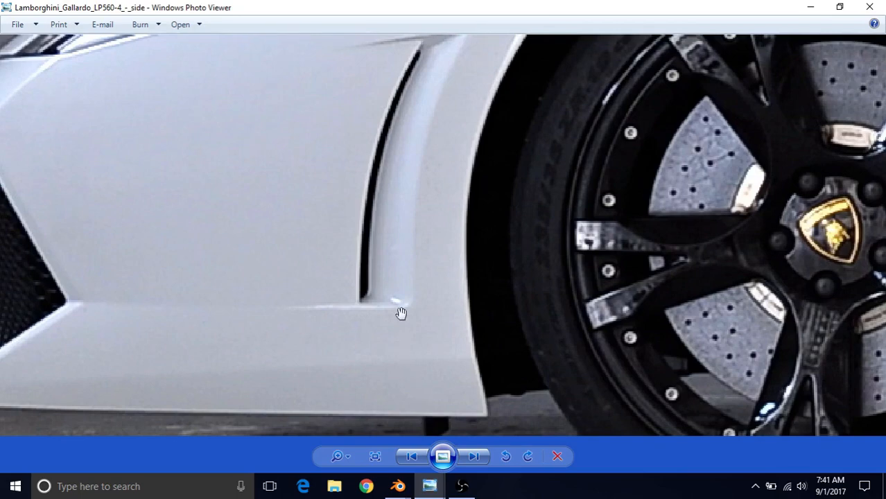
{"action": "left_click_drag", "start_coordinate": [446, 277], "coordinate": [465, 267]}
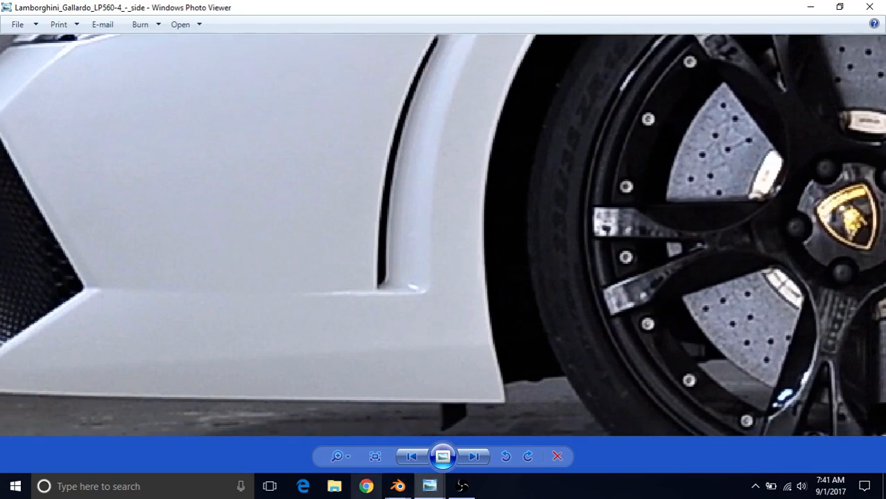
Compare the vent's lower end in the Blender mesh with the side photo in Windows Photo Viewer, and return to Blender.
{"action": "mouse_move", "coordinate": [398, 486]}
{"action": "left_click", "coordinate": [469, 427]}
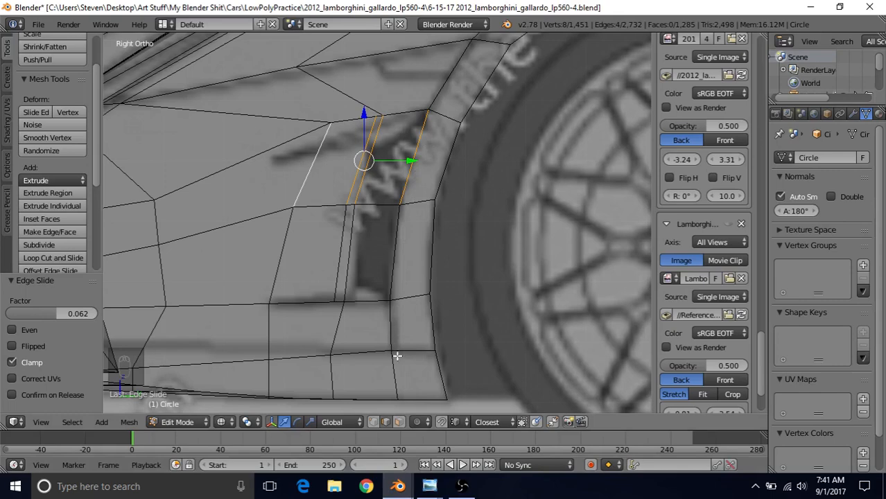
{"action": "mouse_move", "coordinate": [430, 487]}
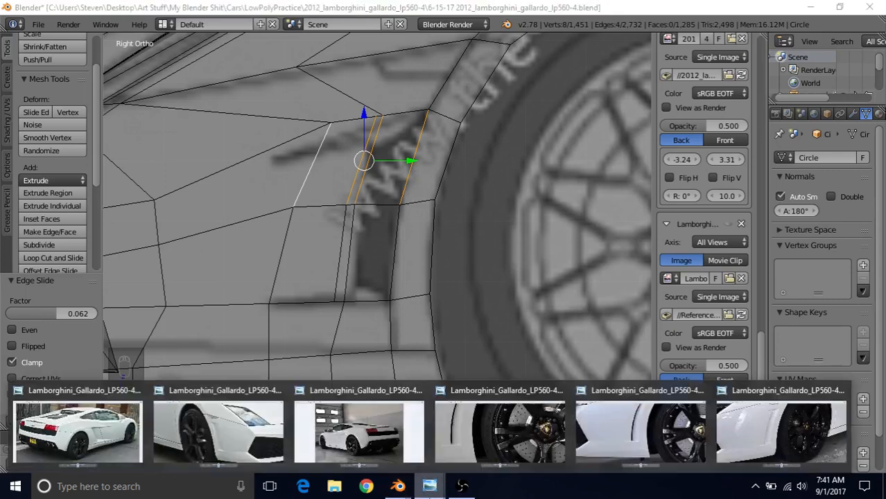
{"action": "left_click", "coordinate": [607, 434]}
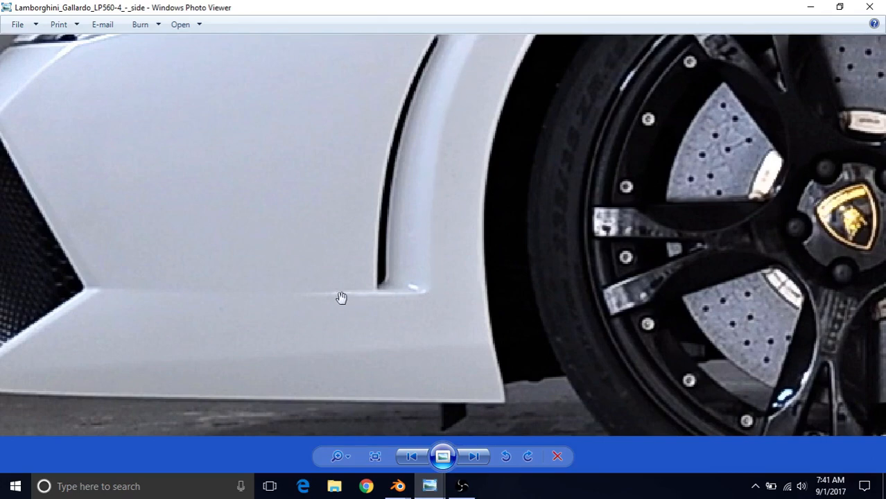
{"action": "left_click", "coordinate": [397, 487]}
{"action": "left_click", "coordinate": [444, 442]}
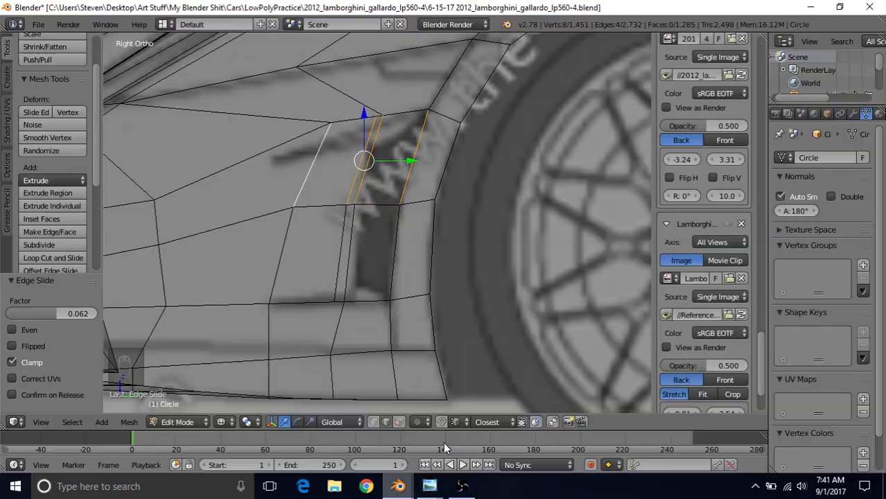
Add a single loop cut around the front wheel arch strip, slid outward by a factor of about -0.76.
{"action": "middle_click_drag", "start_coordinate": [407, 285], "coordinate": [432, 255], "text": "shift"}
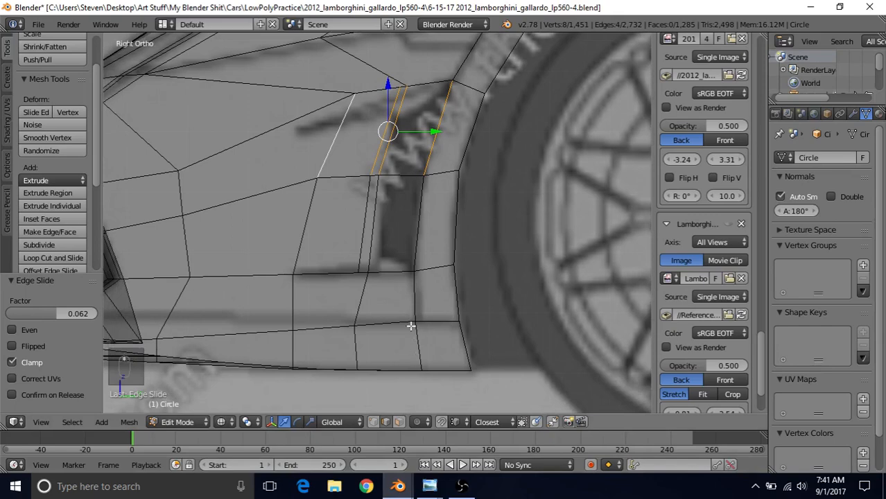
{"action": "middle_click_drag", "start_coordinate": [461, 189], "coordinate": [364, 307], "text": "shift"}
{"action": "scroll", "coordinate": [483, 188], "scroll_direction": "down", "scroll_amount": 2}
{"action": "middle_click_drag", "start_coordinate": [503, 162], "coordinate": [413, 138], "text": "shift"}
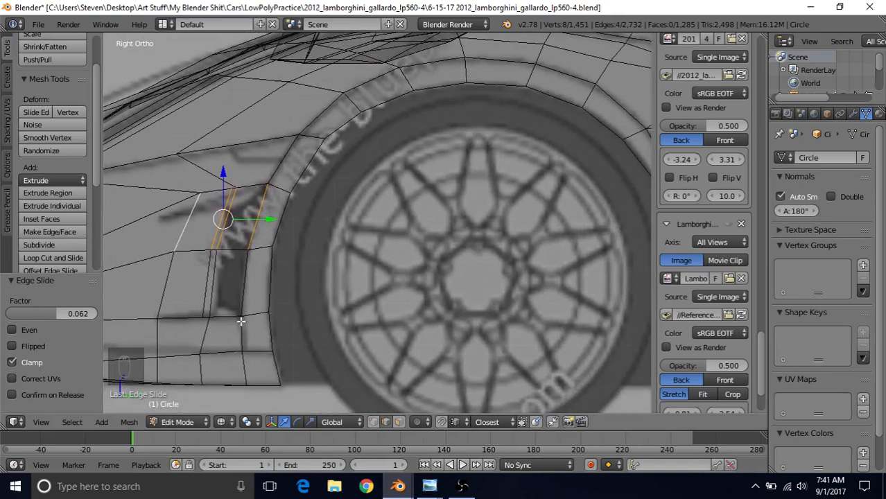
{"action": "middle_click_drag", "start_coordinate": [460, 189], "coordinate": [435, 180], "text": "shift"}
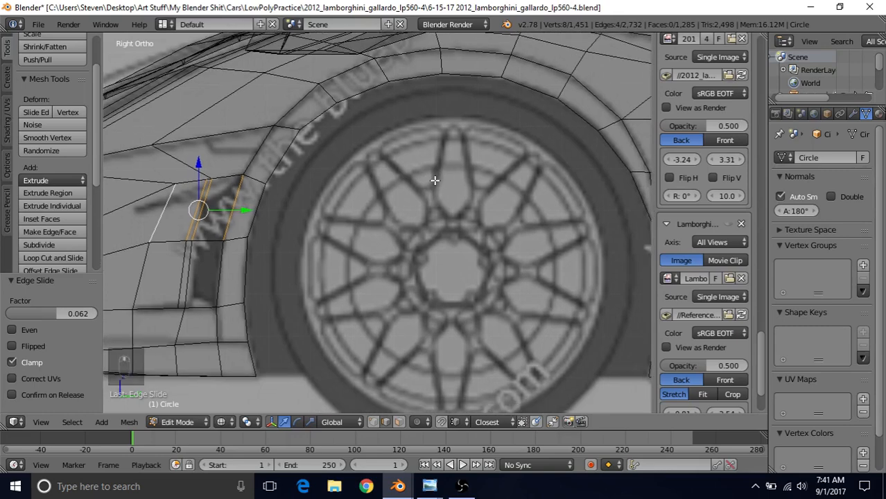
{"action": "middle_click_drag", "start_coordinate": [356, 187], "coordinate": [362, 189], "text": "shift"}
{"action": "key", "text": "ctrl+r"}
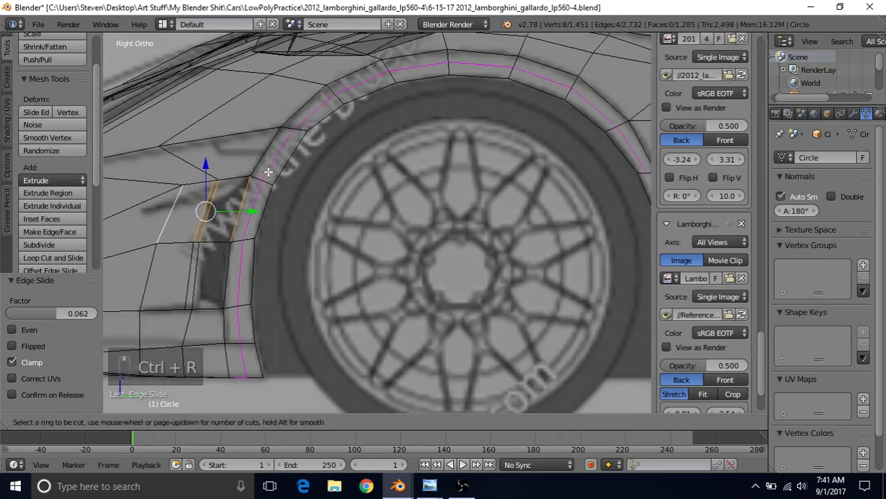
{"action": "left_click", "coordinate": [268, 171]}
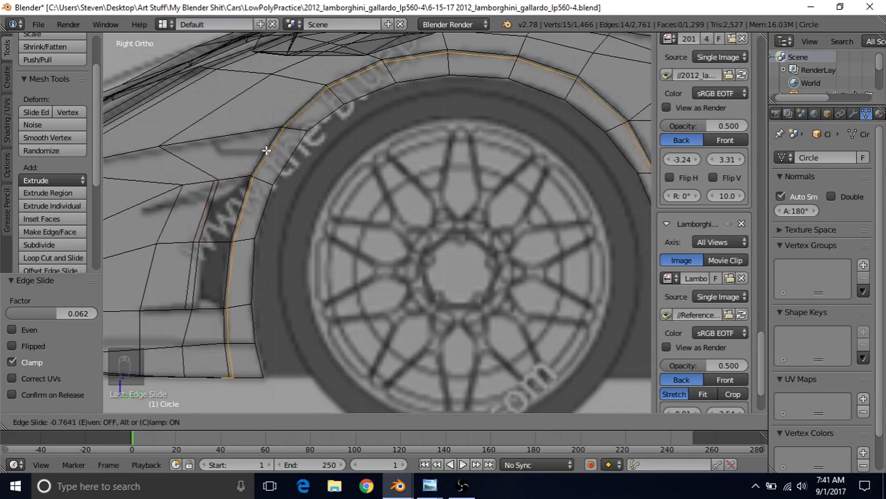
{"action": "left_click", "coordinate": [266, 150]}
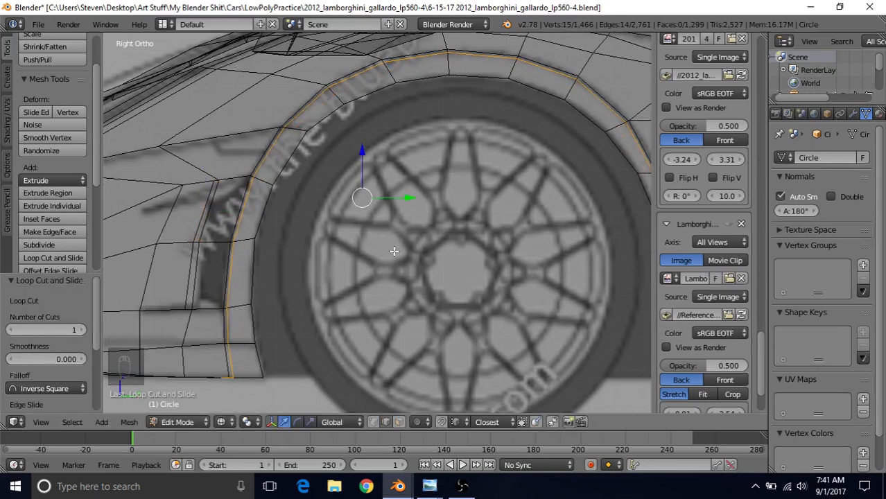
Switch the viewport to solid shading and select the seven lengthwise edges on the body side directly behind the front wheel arch.
{"action": "scroll", "coordinate": [394, 251], "scroll_direction": "down", "scroll_amount": 3}
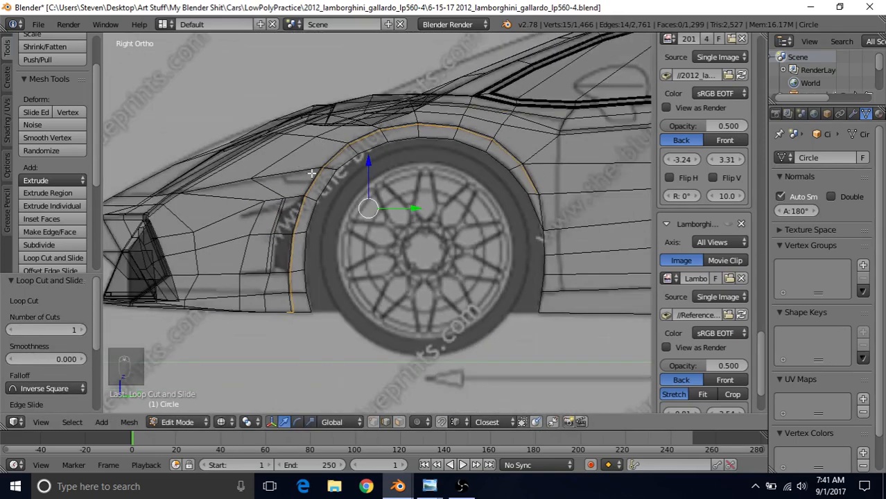
{"action": "key", "text": "z"}
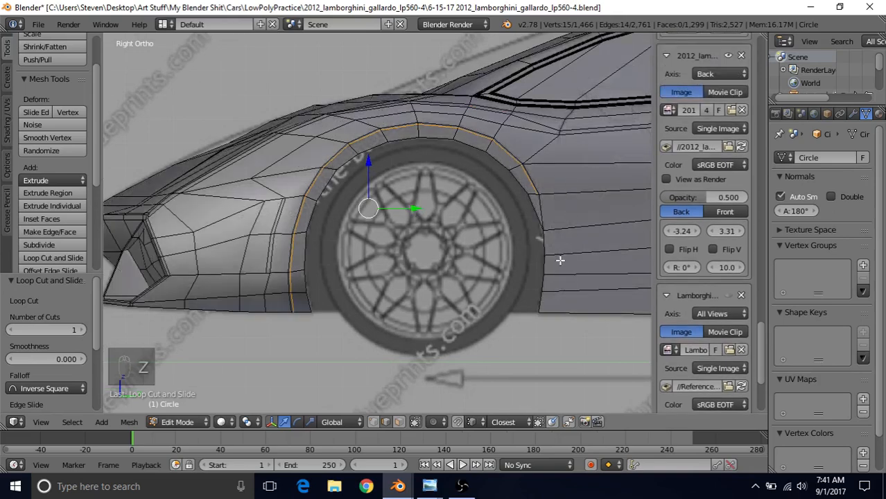
{"action": "middle_click_drag", "start_coordinate": [495, 260], "coordinate": [471, 251], "text": "shift"}
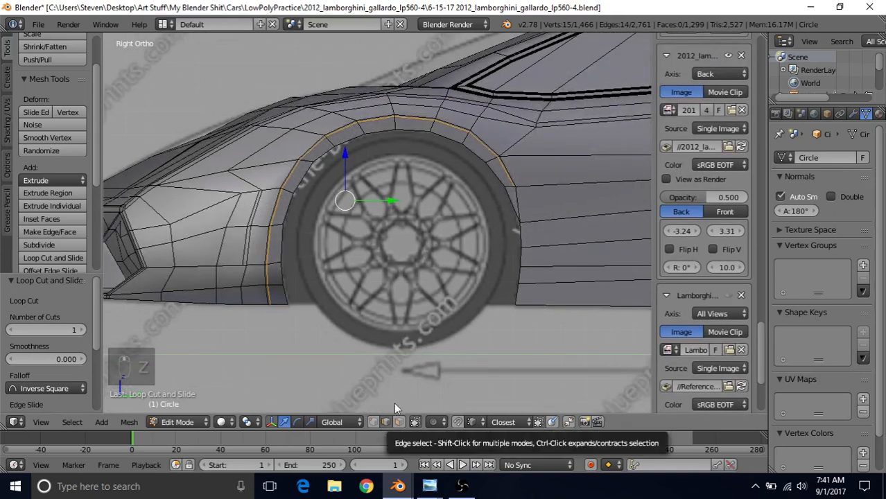
{"action": "right_click", "coordinate": [573, 301]}
{"action": "key", "text": "c"}
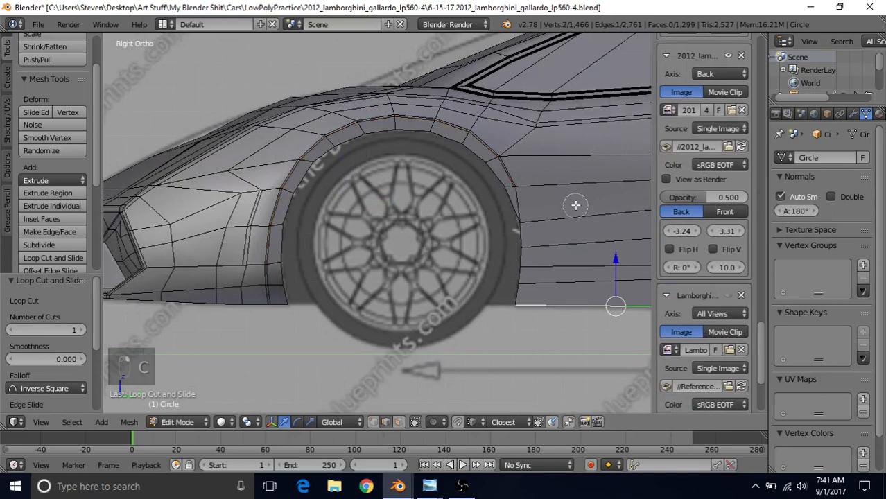
{"action": "mouse_move", "coordinate": [570, 278]}
{"action": "left_mouse_down"}
{"action": "mouse_move", "coordinate": [570, 203]}
{"action": "mouse_move", "coordinate": [545, 156]}
{"action": "left_mouse_up"}
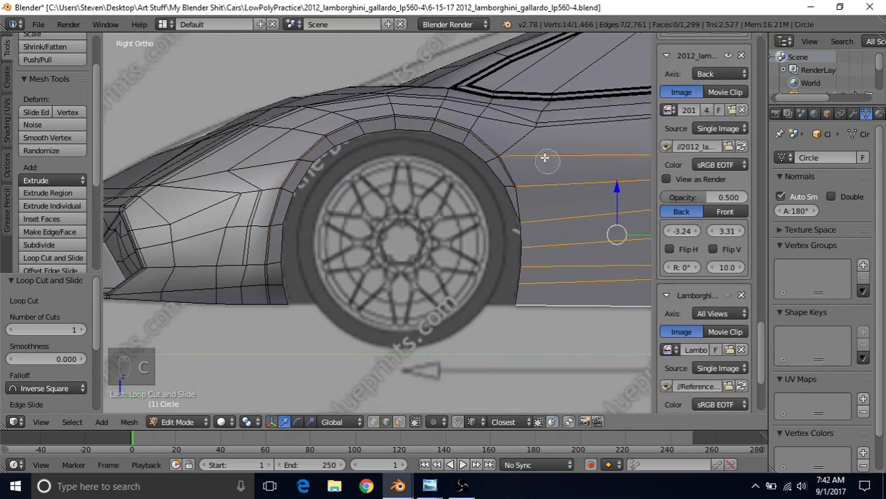
{"action": "right_click", "coordinate": [532, 154]}
Add the three edges radiating outward from the upper rear part of the front wheel arch to the selection.
{"action": "middle_click_drag", "start_coordinate": [523, 177], "coordinate": [517, 217], "text": "shift"}
{"action": "scroll", "coordinate": [516, 217], "scroll_direction": "up", "scroll_amount": 2}
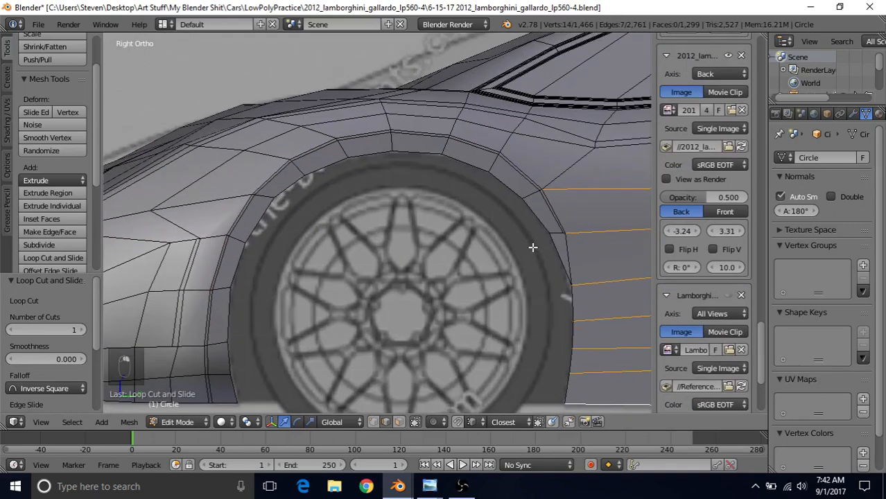
{"action": "scroll", "coordinate": [533, 247], "scroll_direction": "down", "scroll_amount": 2}
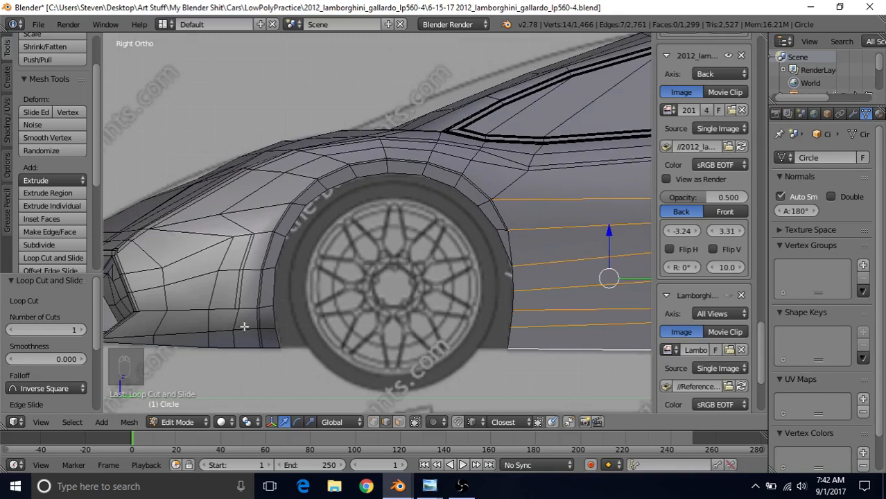
{"action": "scroll", "coordinate": [444, 248], "scroll_direction": "up", "scroll_amount": 3}
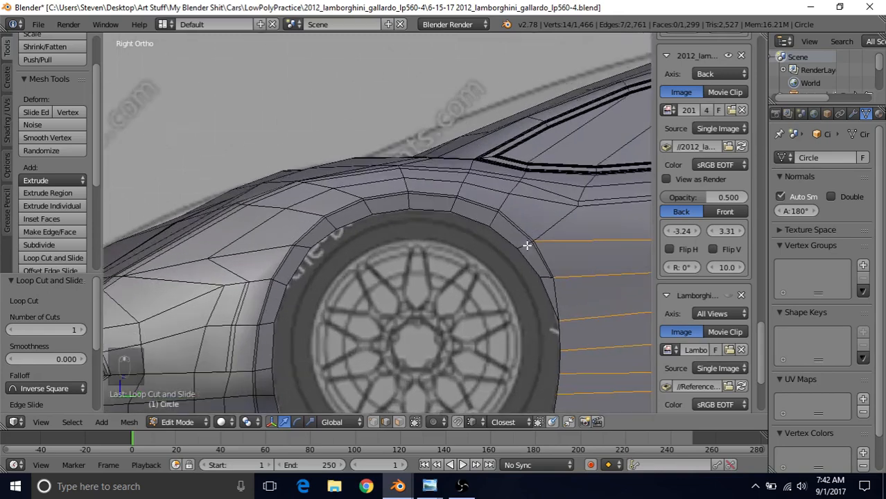
{"action": "key", "text": "c"}
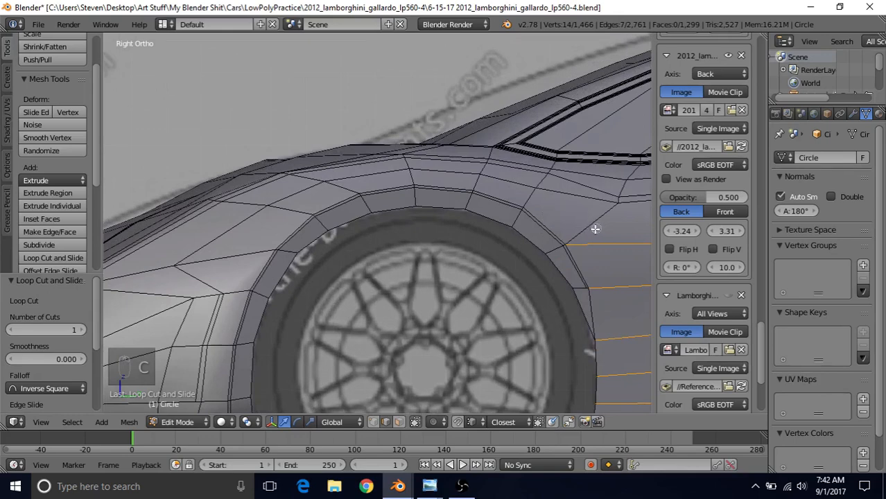
{"action": "left_click_drag", "start_coordinate": [520, 196], "coordinate": [462, 184]}
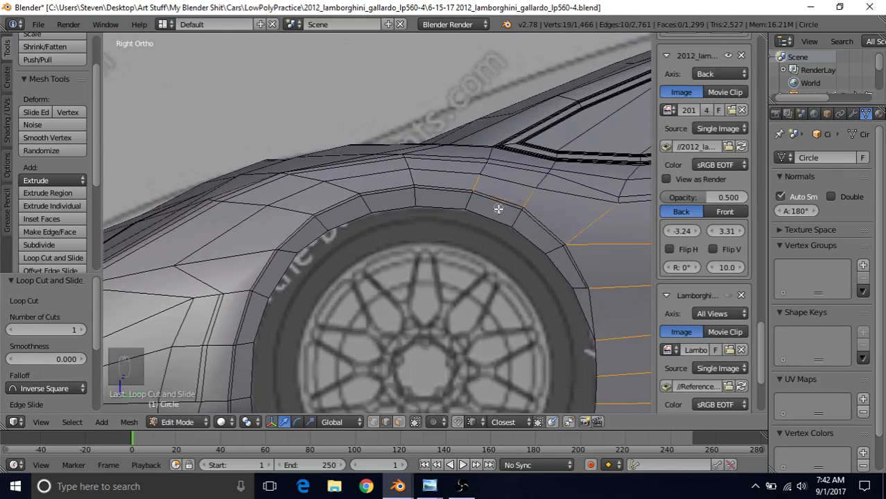
Extend the selection with the seven edges radiating outward from the arch's crest, forward and down to the vent's lower end.
{"action": "right_click", "coordinate": [337, 190], "text": "shift"}
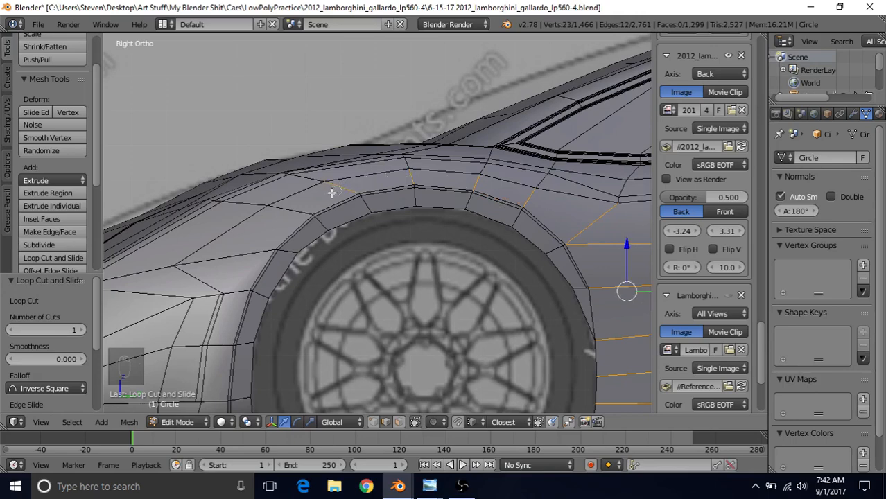
{"action": "right_click", "coordinate": [292, 212], "text": "shift"}
{"action": "right_click", "coordinate": [253, 252], "text": "shift"}
{"action": "right_click", "coordinate": [234, 292], "text": "shift"}
{"action": "right_click", "coordinate": [221, 344], "text": "shift"}
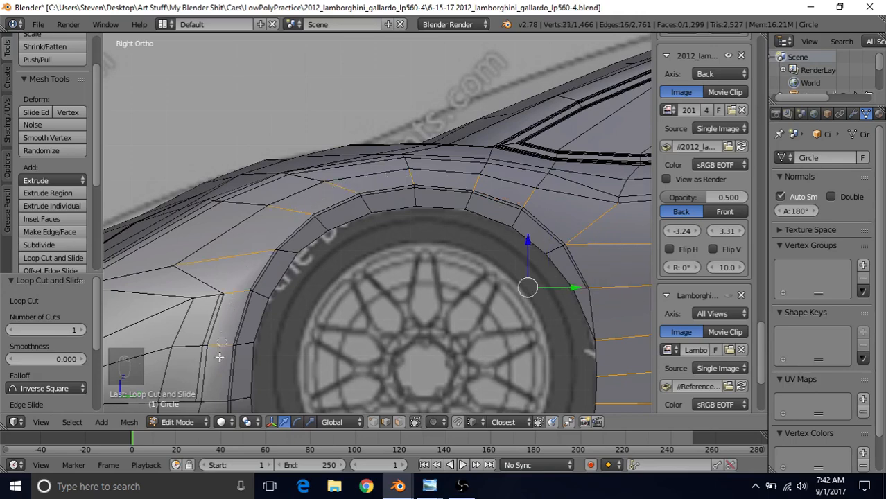
{"action": "right_click", "coordinate": [216, 398], "text": "shift"}
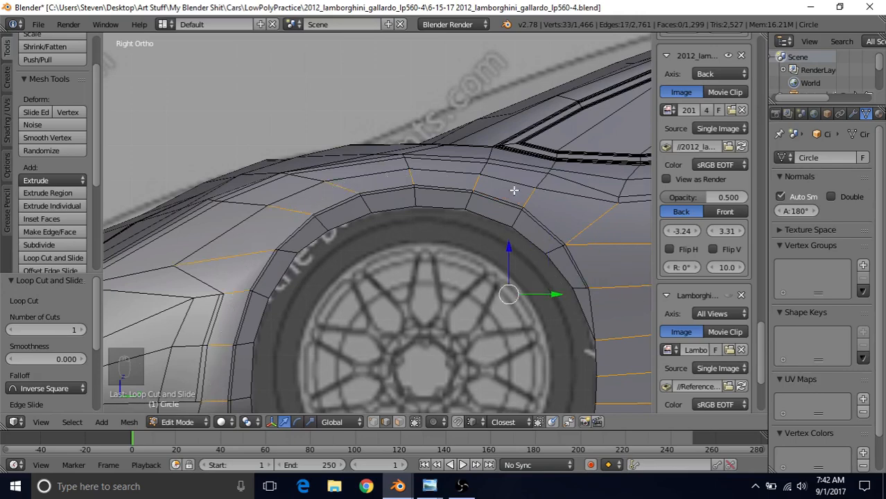
Add the edge below the vent to the selection, leaving out the fender's bottom edge, and subdivide the selected edges with one cut.
{"action": "middle_click_drag", "start_coordinate": [254, 362], "coordinate": [376, 169], "text": "shift"}
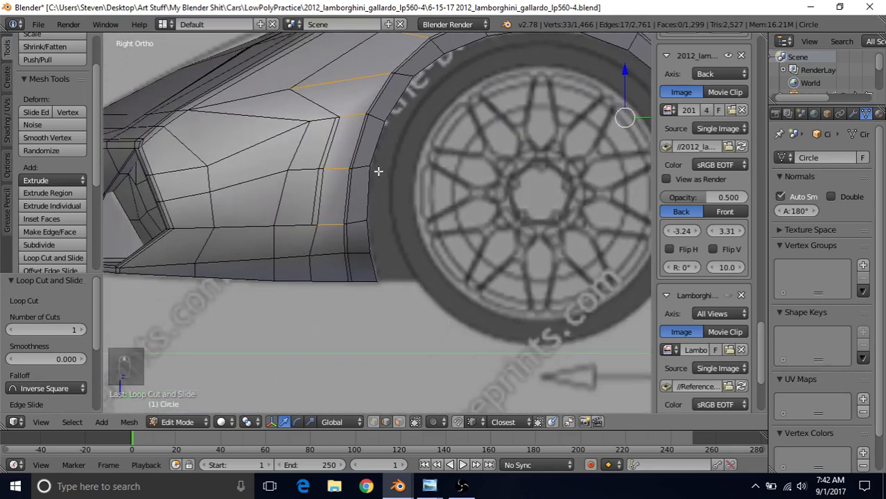
{"action": "key", "text": "c"}
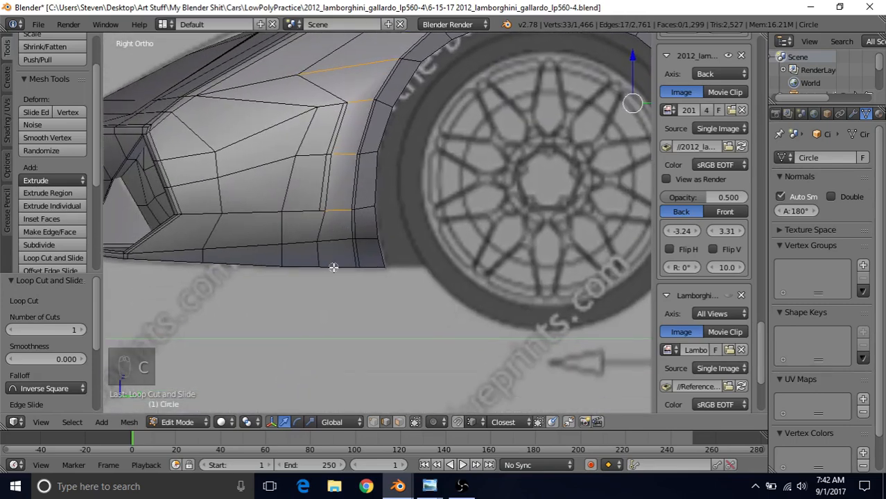
{"action": "right_click", "coordinate": [340, 240], "text": "shift"}
{"action": "right_click", "coordinate": [338, 267], "text": "shift"}
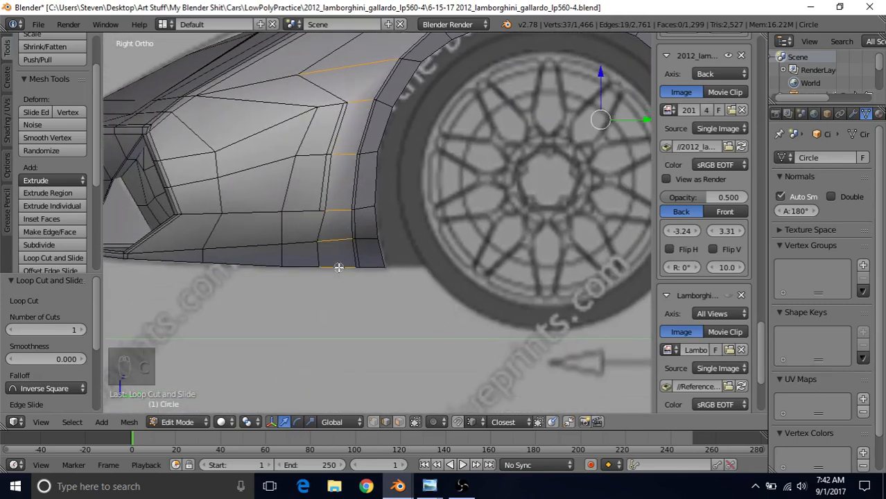
{"action": "key", "text": "c"}
{"action": "key", "text": "c"}
{"action": "middle_click_drag", "start_coordinate": [340, 254], "coordinate": [334, 279]}
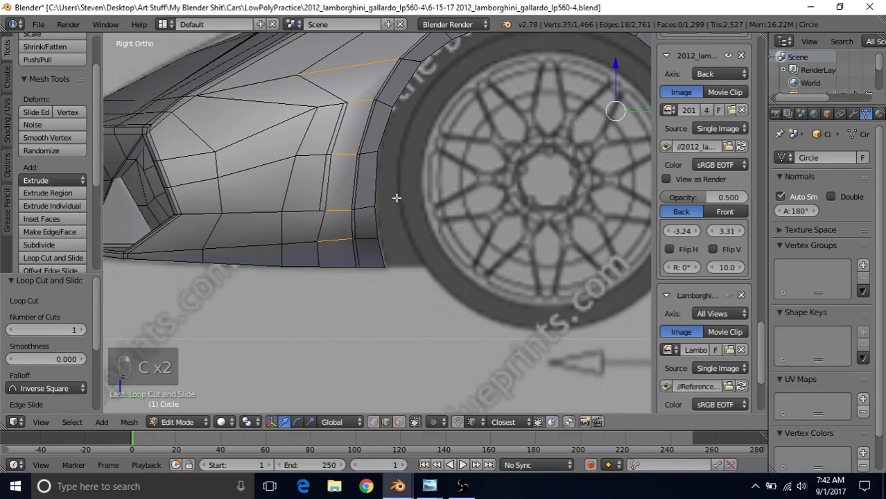
{"action": "middle_click_drag", "start_coordinate": [397, 197], "coordinate": [357, 274], "text": "shift"}
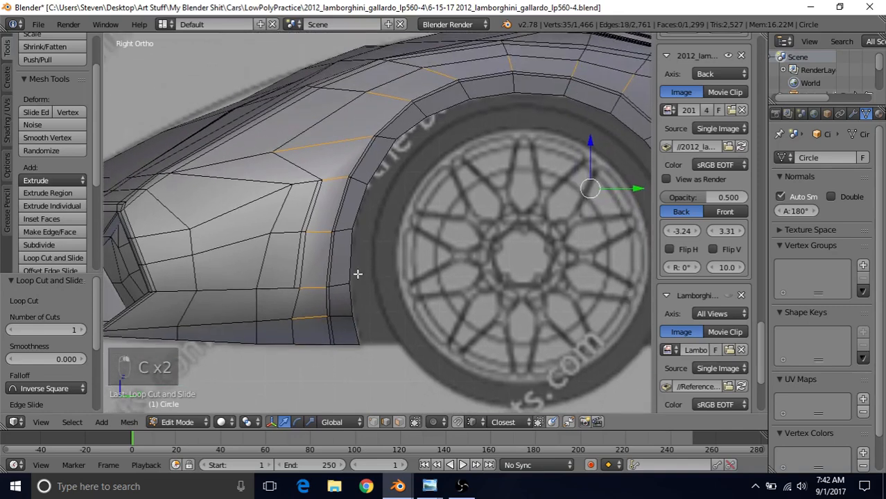
{"action": "left_click", "coordinate": [40, 243]}
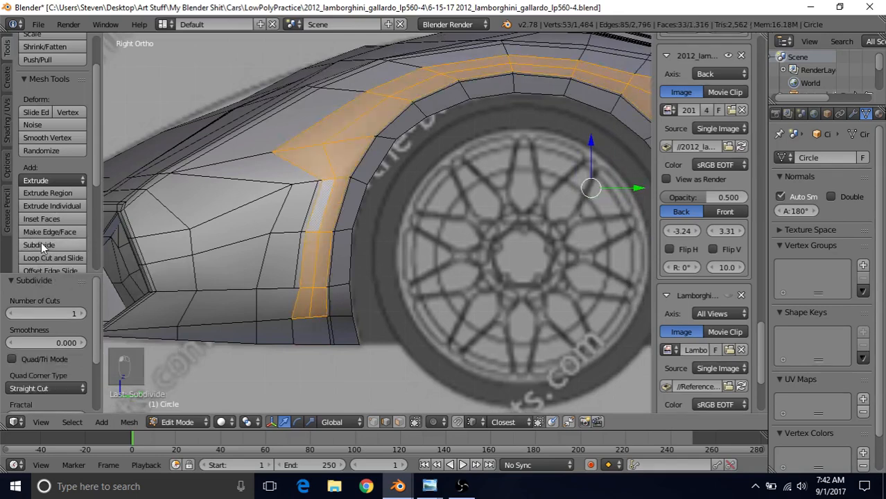
Slide the new edge loop around the front wheel arch toward the arch's inner border by a factor of about 0.883.
{"action": "right_click", "coordinate": [353, 111], "text": "alt"}
{"action": "key", "text": "g"}
{"action": "key", "text": "g"}
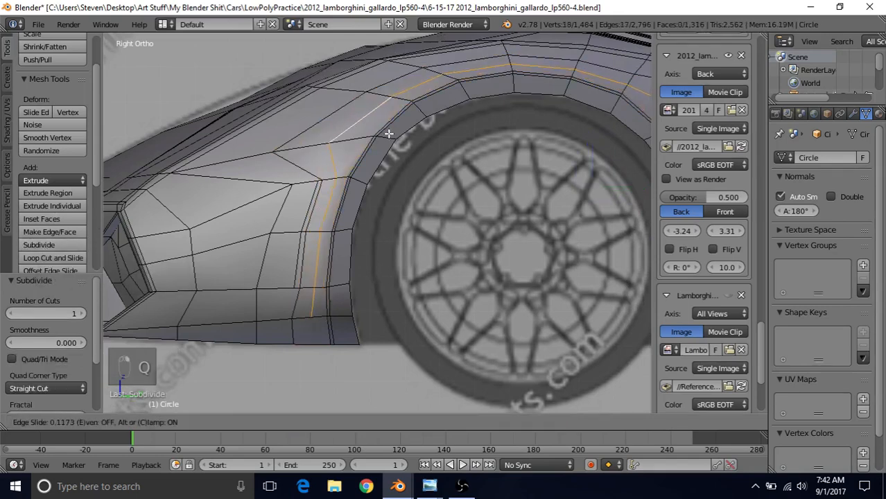
{"action": "left_click", "coordinate": [434, 168]}
Examine the slid edge loop near the lower fender and the shaded surface around the front wheel arch from several angles.
{"action": "middle_click_drag", "start_coordinate": [311, 335], "coordinate": [331, 313], "text": "shift"}
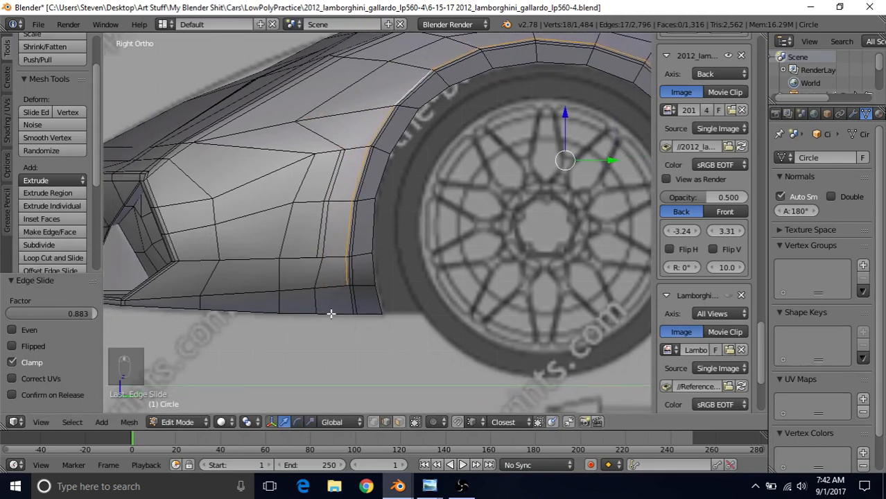
{"action": "scroll", "coordinate": [368, 284], "scroll_direction": "up", "scroll_amount": 2}
{"action": "middle_click_drag", "start_coordinate": [380, 269], "coordinate": [440, 213], "text": "shift"}
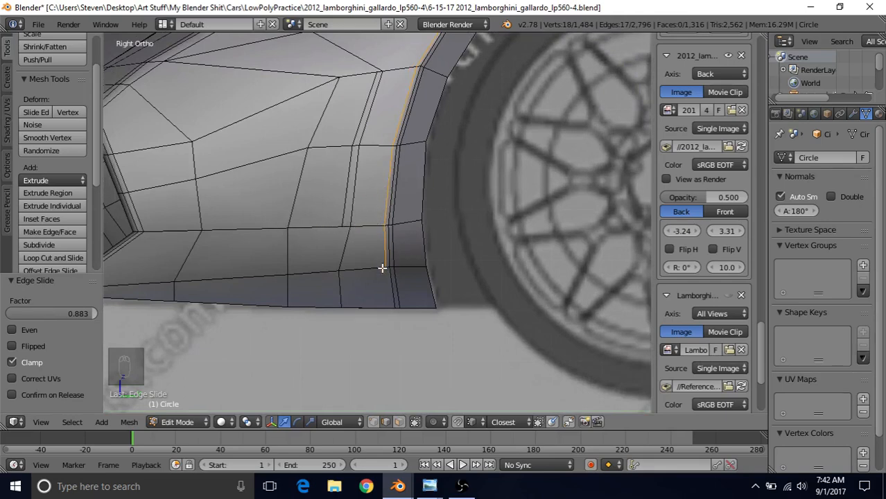
{"action": "middle_click_drag", "start_coordinate": [450, 172], "coordinate": [404, 258], "text": "shift"}
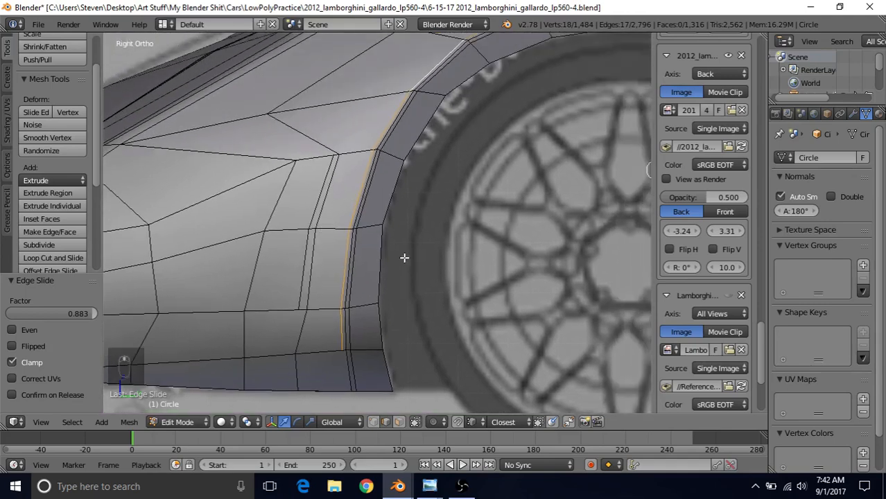
{"action": "scroll", "coordinate": [416, 212], "scroll_direction": "down", "scroll_amount": 5}
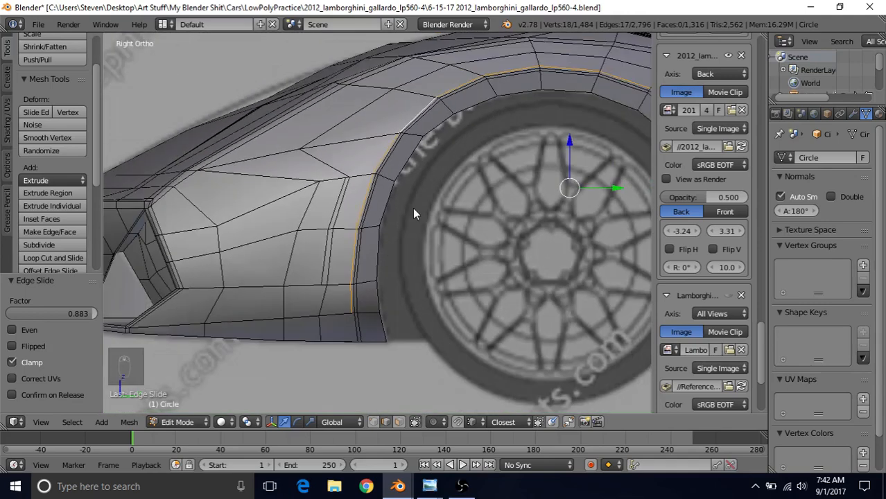
{"action": "key", "text": "Tab"}
{"action": "middle_click_drag", "start_coordinate": [417, 167], "coordinate": [449, 211]}
{"action": "middle_click_drag", "start_coordinate": [356, 205], "coordinate": [348, 239]}
{"action": "middle_click_drag", "start_coordinate": [430, 227], "coordinate": [336, 222]}
{"action": "key", "text": "Tab"}
{"action": "key", "text": "Tab"}
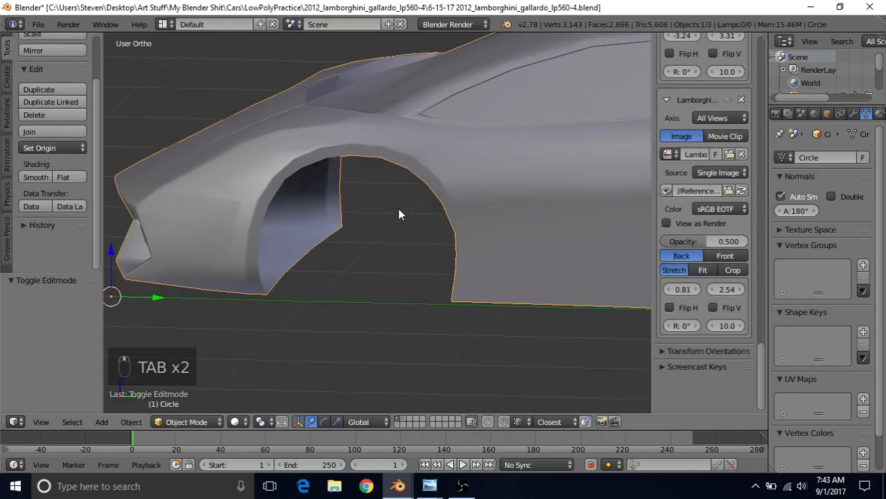
{"action": "middle_click_drag", "start_coordinate": [402, 214], "coordinate": [380, 230]}
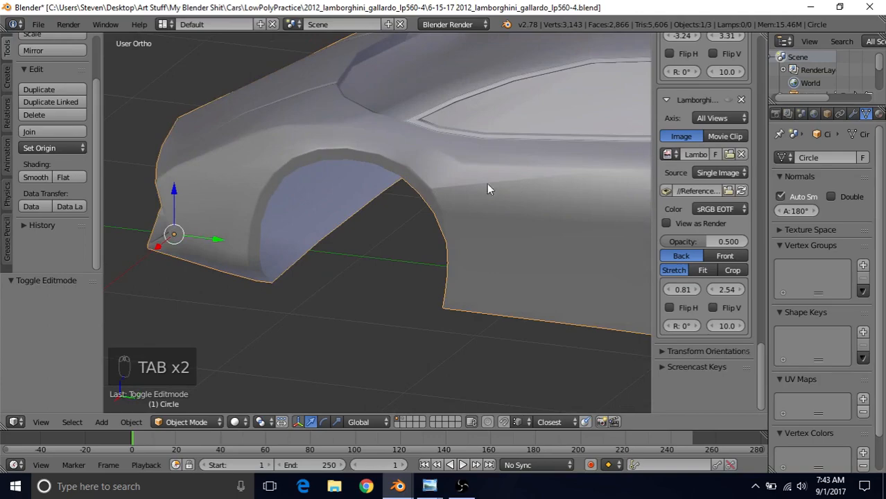
Merge the two nearly coincident vertices on the outer loop at the upper rear of the front wheel arch at their center.
{"action": "key", "text": "Tab"}
{"action": "scroll", "coordinate": [357, 281], "scroll_direction": "up", "scroll_amount": 6}
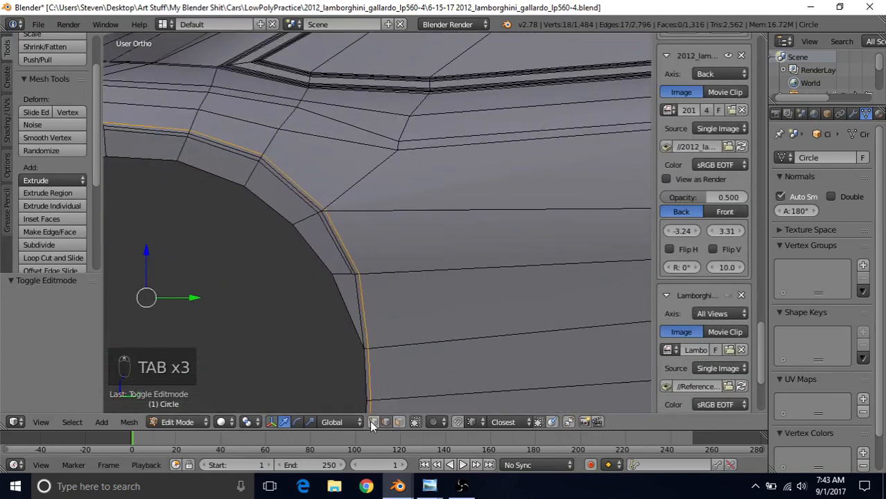
{"action": "middle_click_drag", "start_coordinate": [374, 259], "coordinate": [477, 292], "text": "shift"}
{"action": "scroll", "coordinate": [476, 291], "scroll_direction": "up", "scroll_amount": 3}
{"action": "scroll", "coordinate": [404, 258], "scroll_direction": "up", "scroll_amount": 3}
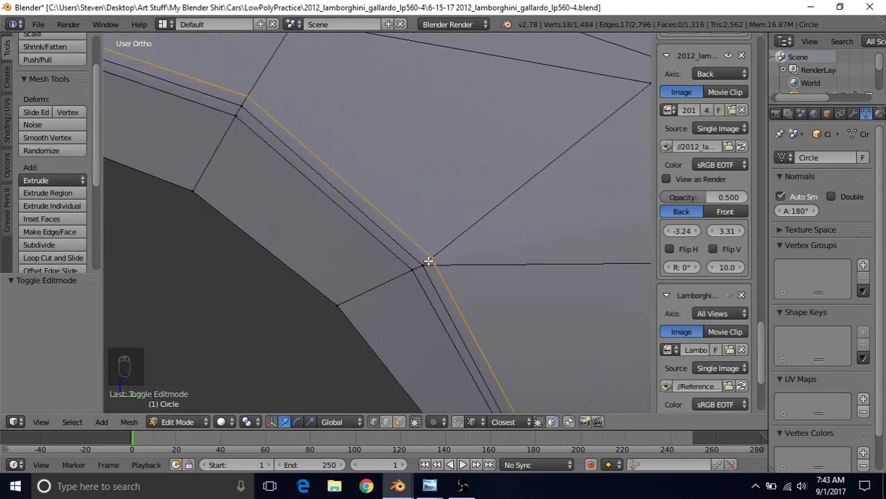
{"action": "right_click", "coordinate": [438, 256]}
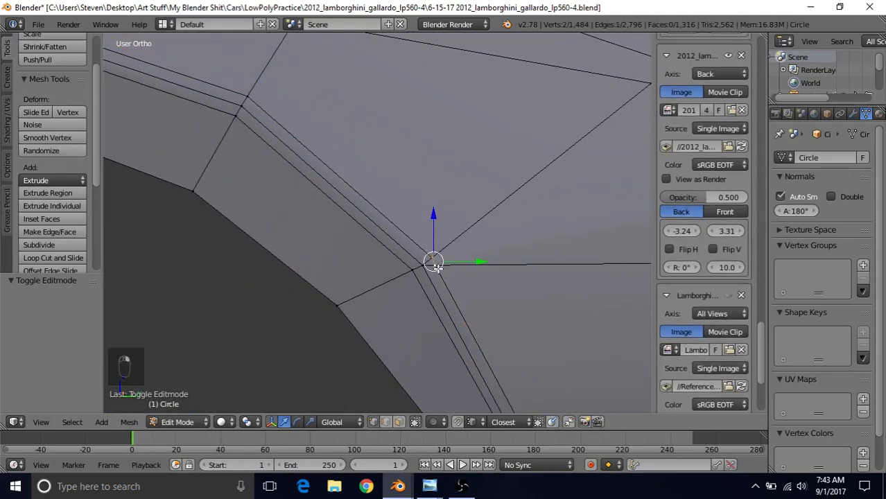
{"action": "key", "text": "alt+m"}
{"action": "left_click", "coordinate": [436, 270]}
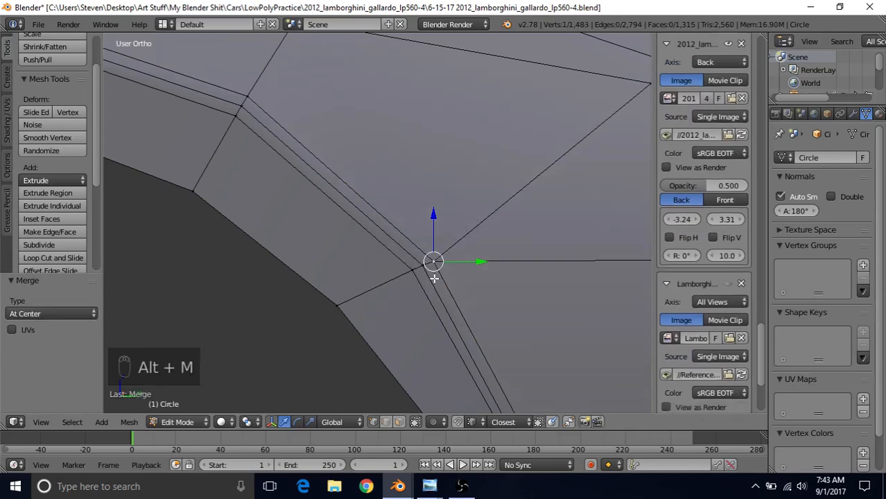
{"action": "key", "text": "Tab"}
{"action": "scroll", "coordinate": [413, 303], "scroll_direction": "down", "scroll_amount": 5}
{"action": "middle_click_drag", "start_coordinate": [426, 248], "coordinate": [477, 237]}
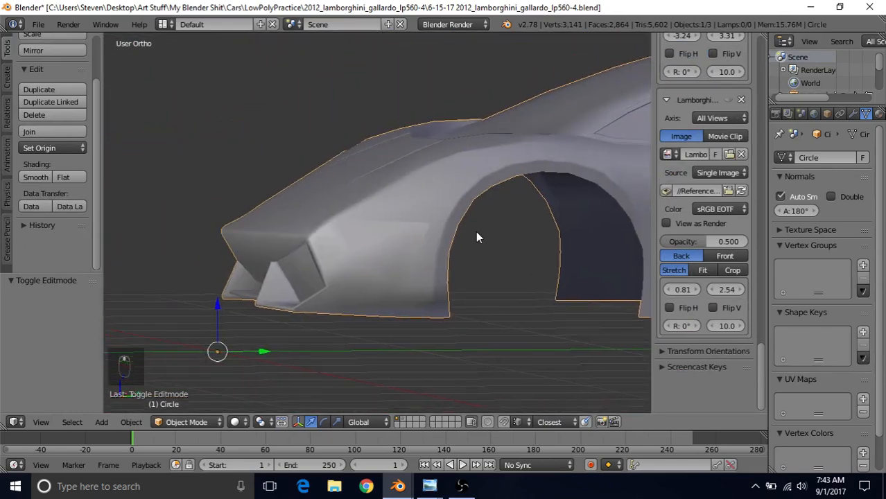
In wireframe right side view, subdivide the four upright edges across the vent's upper section with one cut.
{"action": "key", "text": "KP_3"}
{"action": "key", "text": "Tab"}
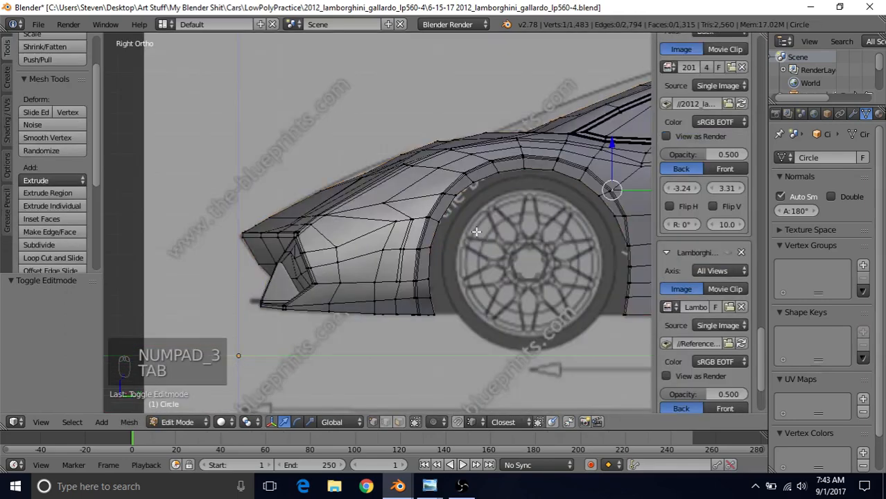
{"action": "scroll", "coordinate": [408, 257], "scroll_direction": "up", "scroll_amount": 4}
{"action": "scroll", "coordinate": [408, 257], "scroll_direction": "up", "scroll_amount": 2}
{"action": "key", "text": "z"}
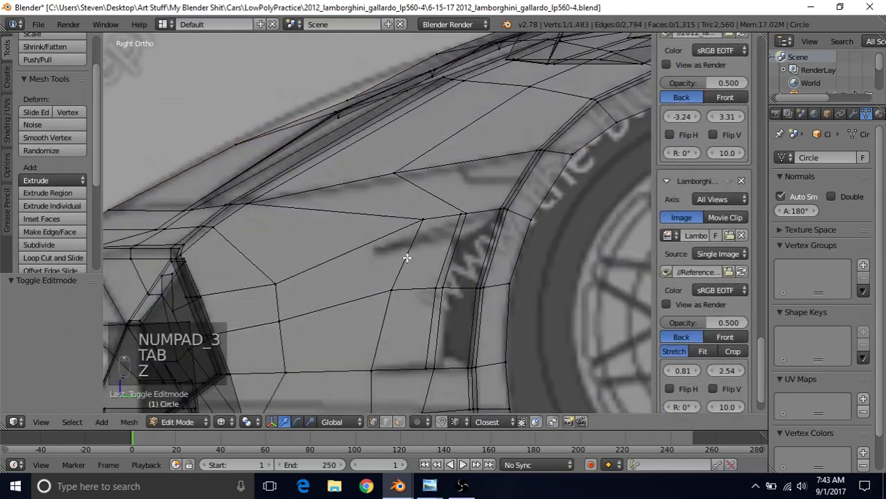
{"action": "middle_click_drag", "start_coordinate": [404, 253], "coordinate": [358, 239], "text": "shift"}
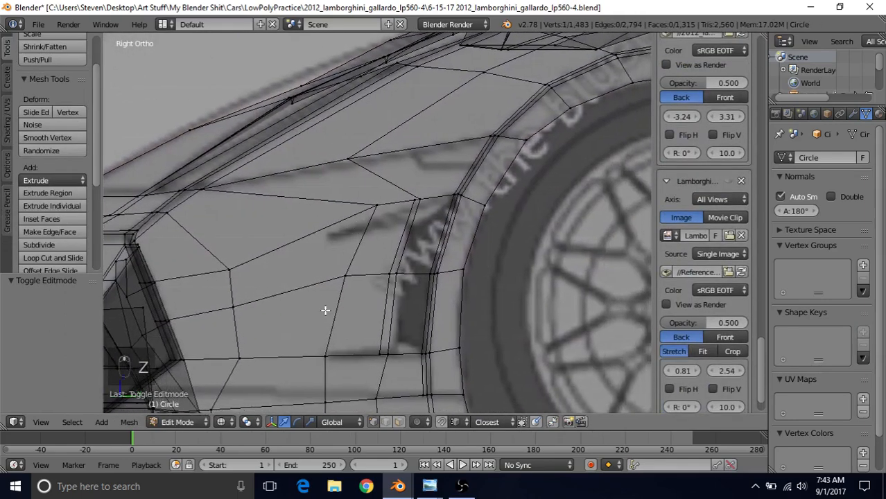
{"action": "left_click", "coordinate": [388, 422]}
{"action": "key", "text": "c"}
{"action": "left_click", "coordinate": [359, 237]}
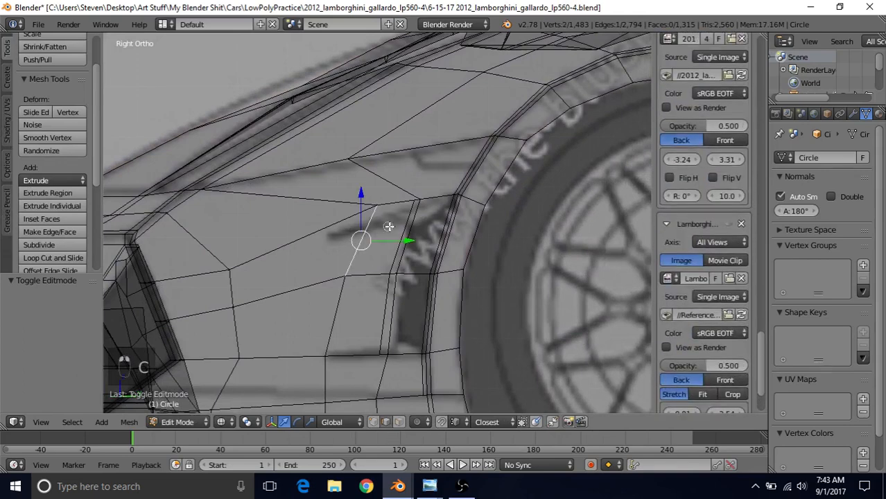
{"action": "left_click", "coordinate": [410, 222]}
{"action": "left_click", "coordinate": [442, 220]}
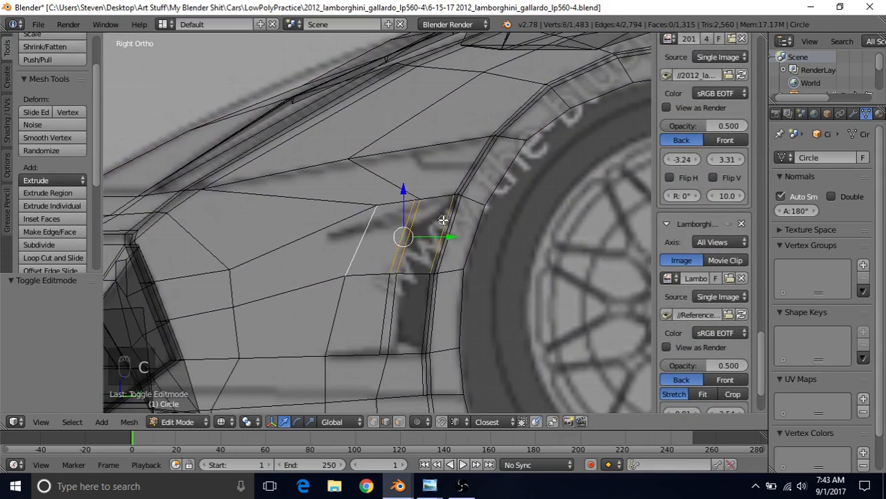
{"action": "scroll", "coordinate": [414, 228], "scroll_direction": "up", "scroll_amount": 2}
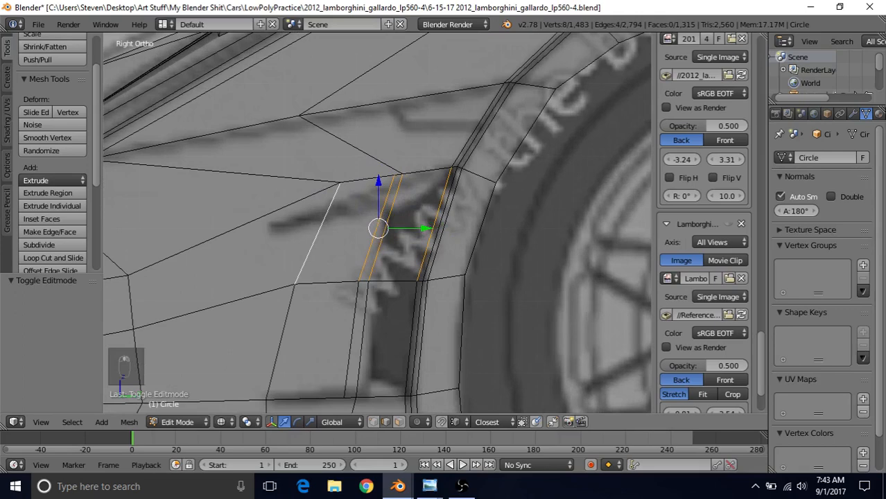
{"action": "left_click", "coordinate": [53, 245]}
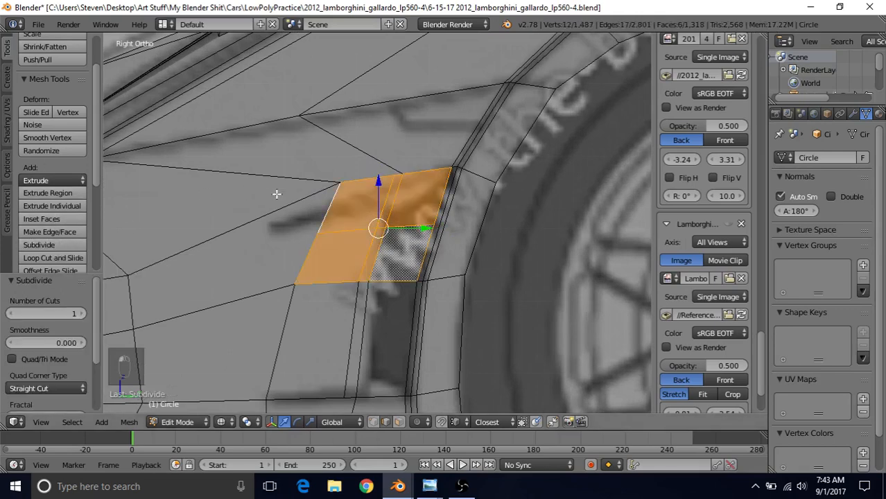
Slide the new crosswise edges up against the vent's upper border by a factor of about 0.936.
{"action": "right_click", "coordinate": [338, 231]}
{"action": "key", "text": "g"}
{"action": "key", "text": "g"}
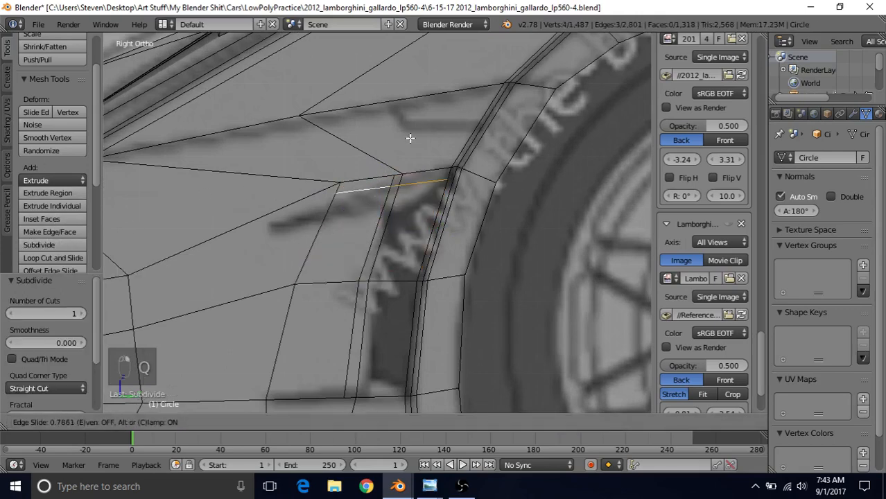
{"action": "left_click", "coordinate": [414, 131]}
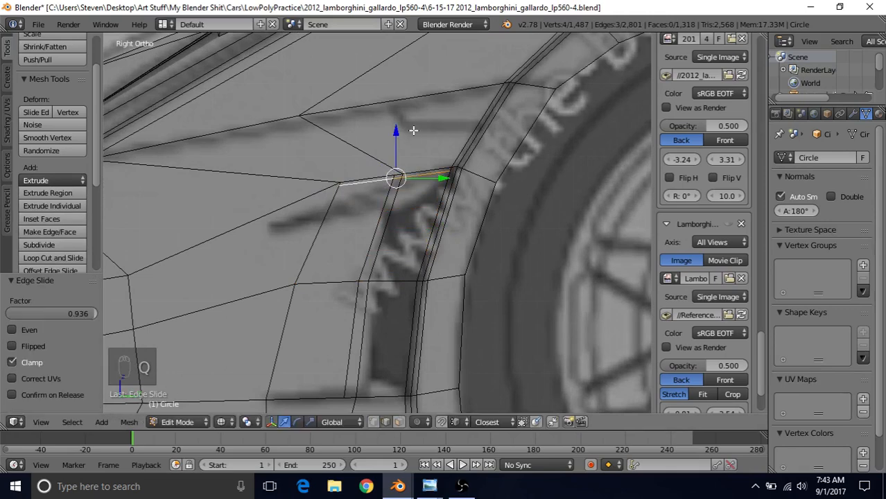
{"action": "scroll", "coordinate": [413, 130], "scroll_direction": "up", "scroll_amount": 3}
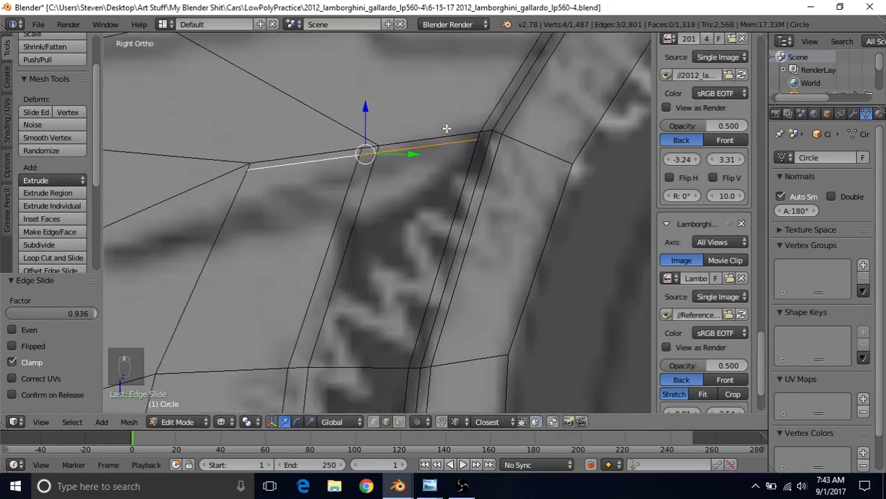
Merge the two close vertices at the vent area's upper front corner at the last selected vertex.
{"action": "right_click", "coordinate": [250, 170]}
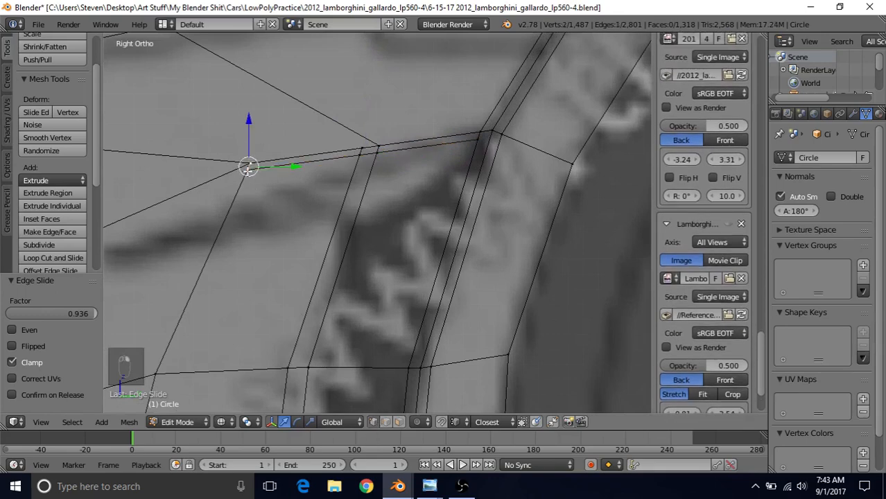
{"action": "key", "text": "alt+m"}
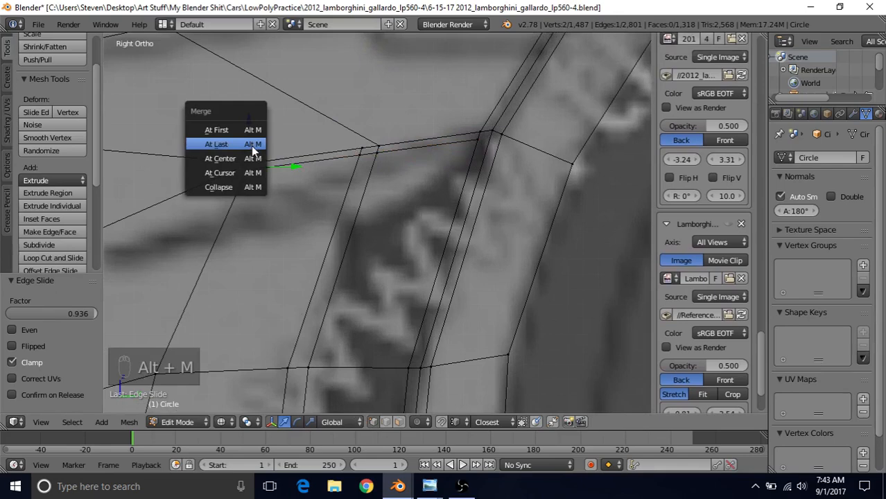
{"action": "left_click", "coordinate": [251, 145]}
Subdivide the four upright edges across the vent's lower section with one cut.
{"action": "scroll", "coordinate": [284, 302], "scroll_direction": "down", "scroll_amount": 4}
{"action": "middle_click_drag", "start_coordinate": [292, 288], "coordinate": [323, 214], "text": "shift"}
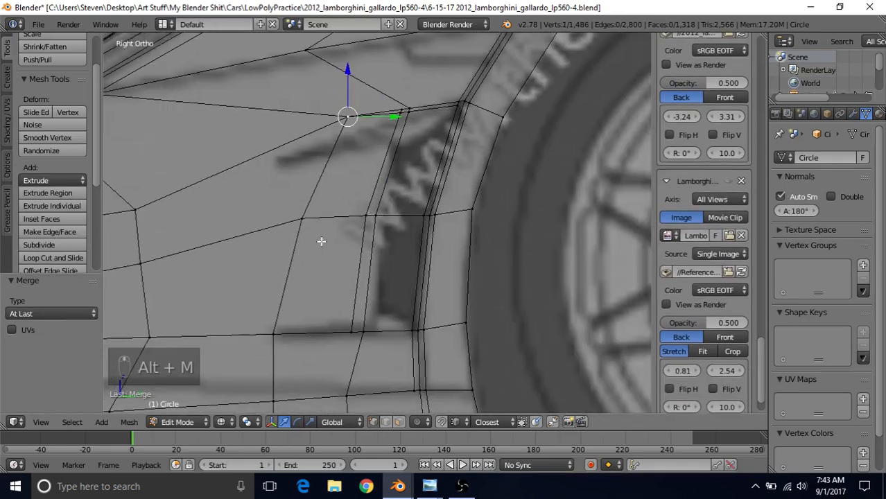
{"action": "right_click", "coordinate": [291, 265]}
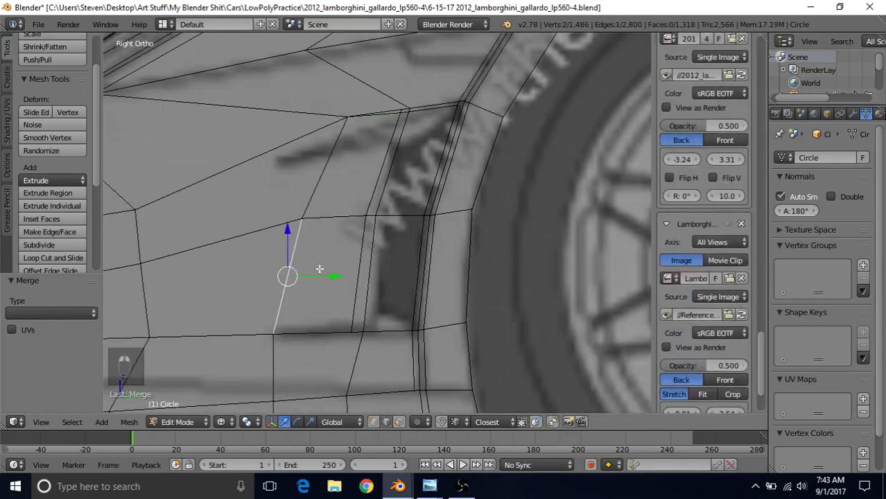
{"action": "key", "text": "c"}
{"action": "mouse_move", "coordinate": [361, 269]}
{"action": "left_mouse_down"}
{"action": "mouse_move", "coordinate": [394, 281]}
{"action": "mouse_move", "coordinate": [370, 287]}
{"action": "mouse_move", "coordinate": [413, 291]}
{"action": "left_mouse_up"}
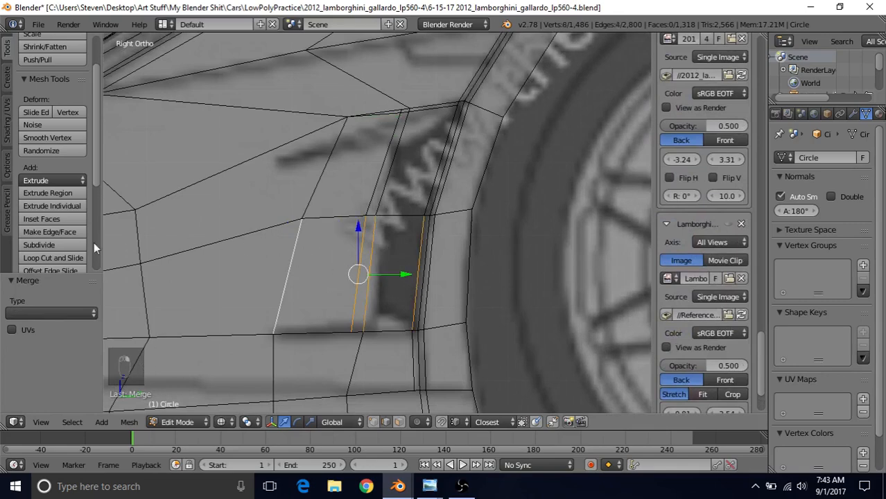
{"action": "left_click", "coordinate": [39, 245]}
Slide the new crosswise edges down close to the vent's lower border by a factor of about -0.938.
{"action": "scroll", "coordinate": [322, 314], "scroll_direction": "up", "scroll_amount": 3}
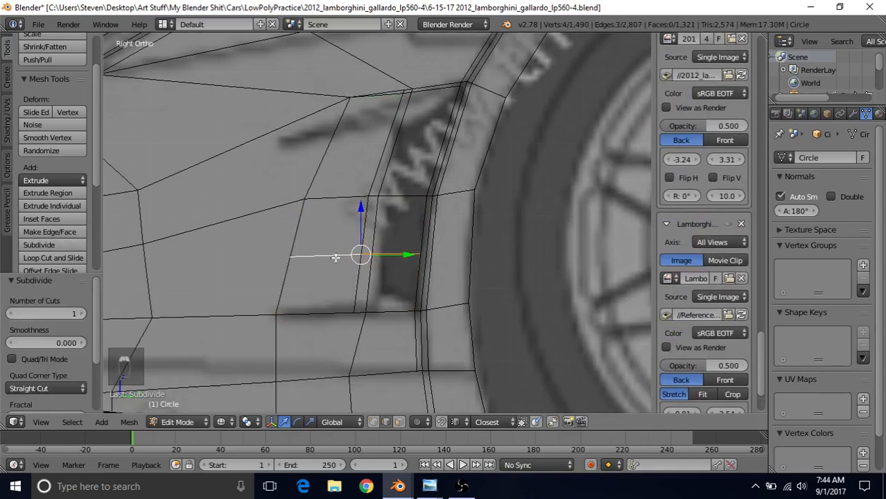
{"action": "key", "text": "g"}
{"action": "key", "text": "g"}
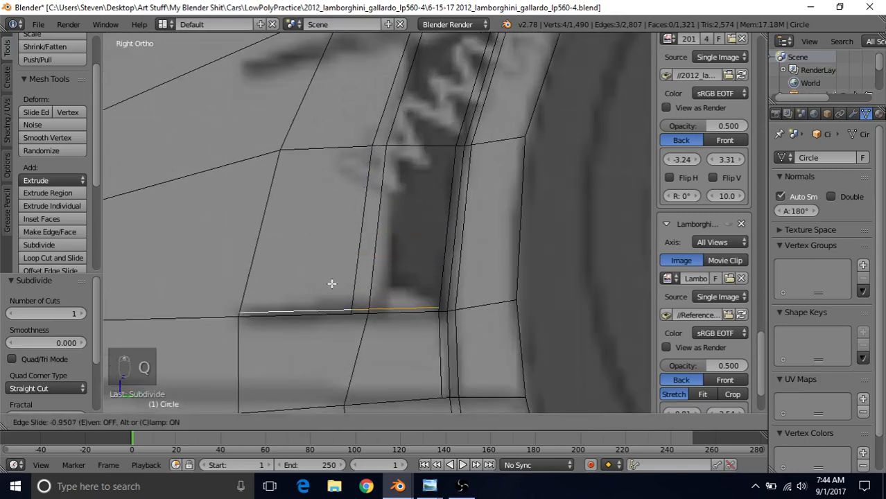
{"action": "left_click", "coordinate": [330, 279]}
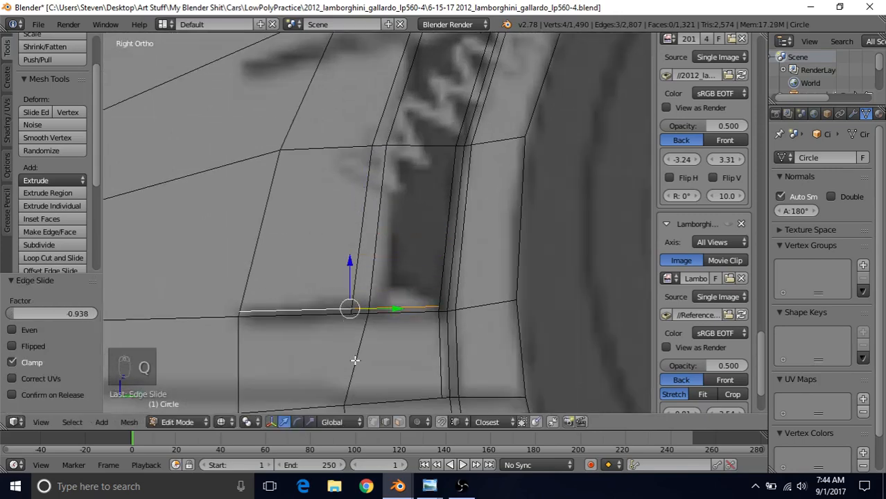
Merge the two close vertices at the vent area's lower front corner at the last selected vertex.
{"action": "right_click", "coordinate": [235, 315]}
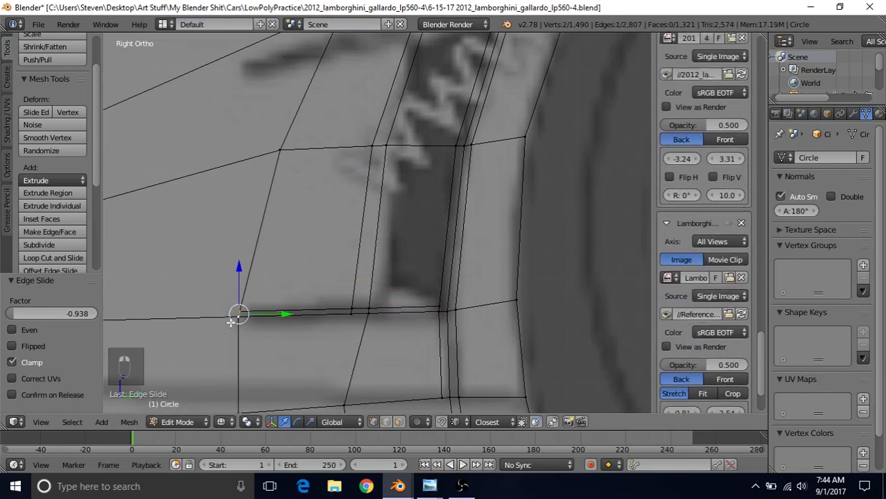
{"action": "key", "text": "alt+m"}
{"action": "left_click", "coordinate": [228, 323]}
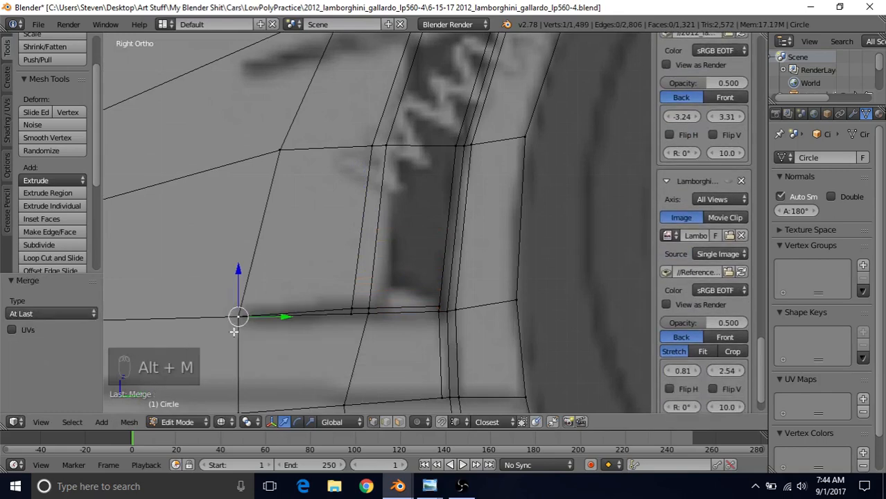
Display the car body in solid shading, view the front fender from an angle and resume mesh editing.
{"action": "scroll", "coordinate": [269, 307], "scroll_direction": "down", "scroll_amount": 1}
{"action": "scroll", "coordinate": [281, 284], "scroll_direction": "down", "scroll_amount": 2}
{"action": "key", "text": "Tab"}
{"action": "key", "text": "z"}
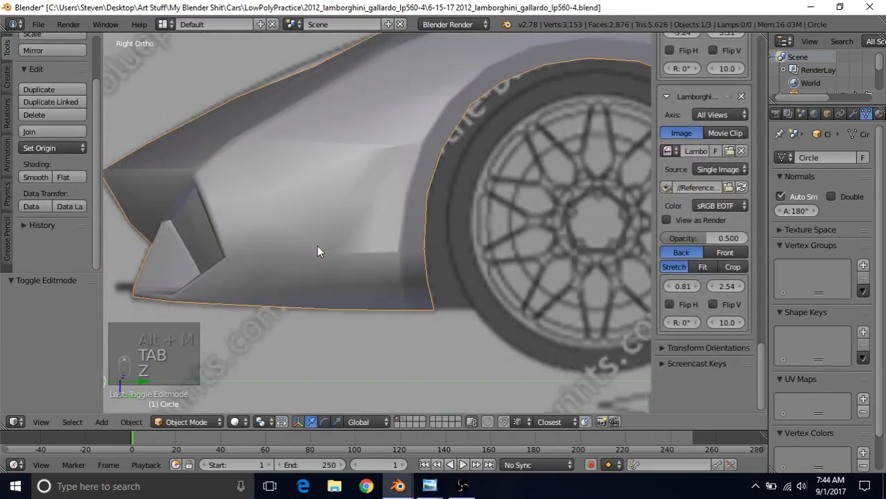
{"action": "middle_click_drag", "start_coordinate": [316, 245], "coordinate": [365, 232]}
{"action": "key", "text": "Tab"}
{"action": "scroll", "coordinate": [402, 376], "scroll_direction": "up", "scroll_amount": 3}
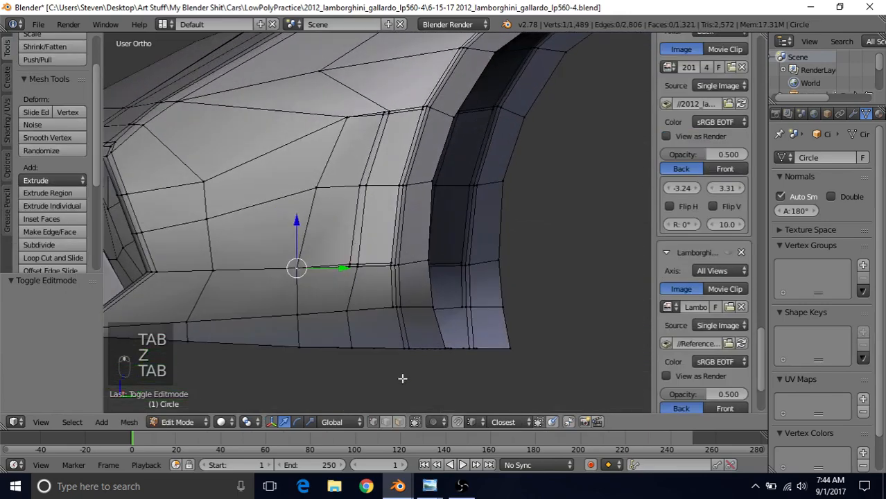
Select the two narrow upright faces of the vent strip ahead of the wheel arch in face selection mode.
{"action": "left_click", "coordinate": [397, 422]}
{"action": "scroll", "coordinate": [375, 201], "scroll_direction": "up", "scroll_amount": 2}
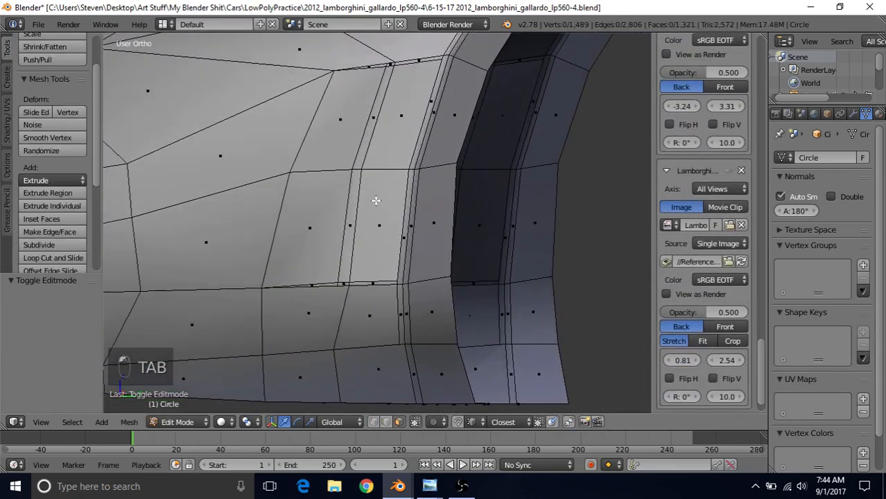
{"action": "right_click", "coordinate": [378, 117]}
{"action": "right_click", "coordinate": [354, 199], "text": "shift"}
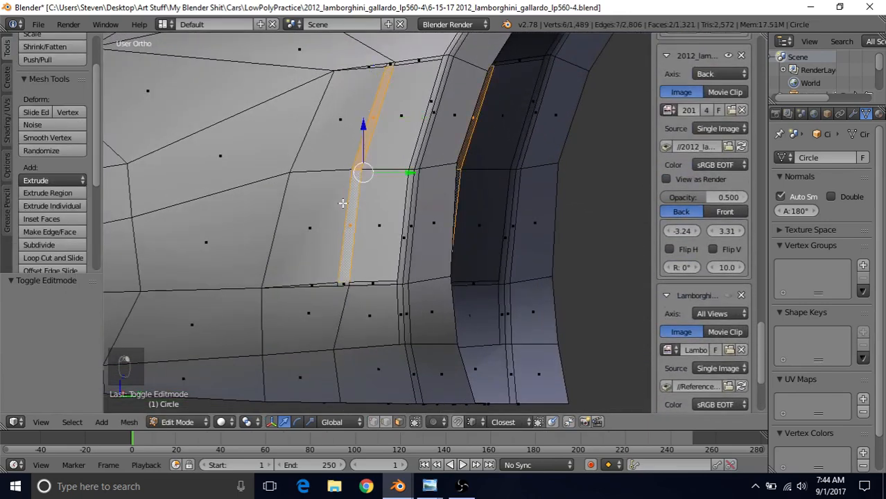
Examine the vent slot's upper and lower ends in the Lamborghini rims photo in Windows Photo Viewer, and return to Blender.
{"action": "middle_click_drag", "start_coordinate": [343, 203], "coordinate": [414, 208]}
{"action": "mouse_move", "coordinate": [430, 488]}
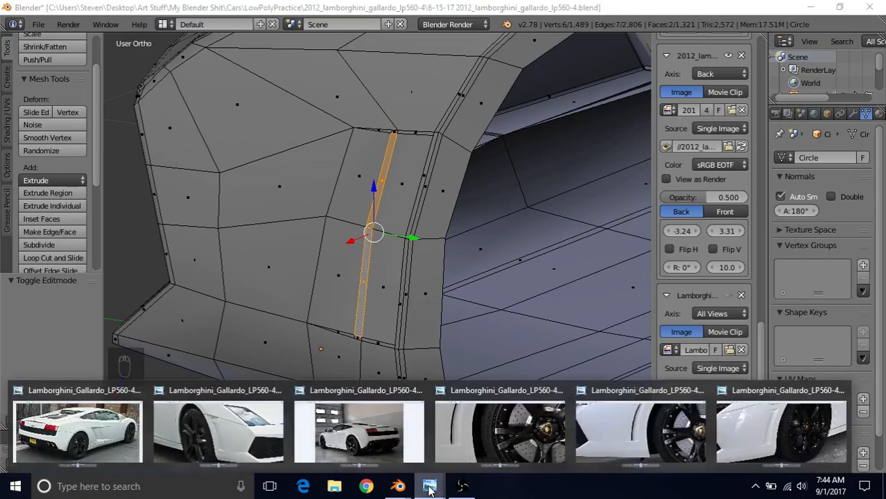
{"action": "left_click", "coordinate": [499, 431]}
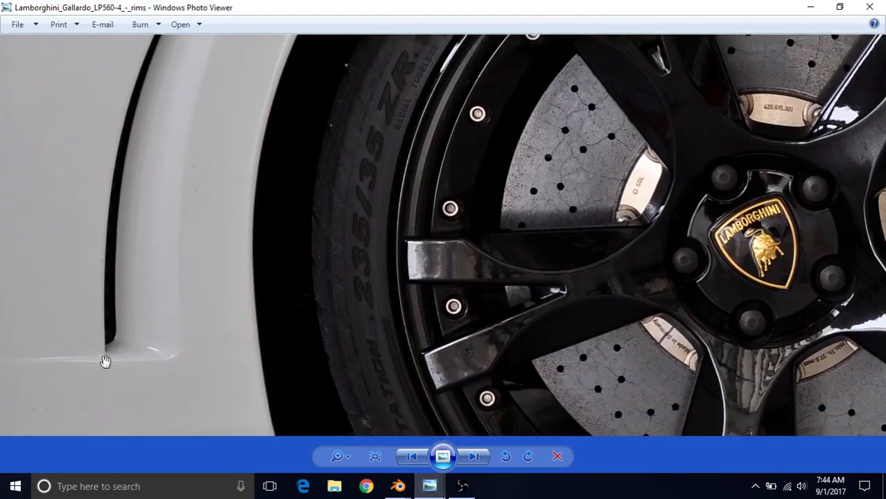
{"action": "left_click_drag", "start_coordinate": [194, 208], "coordinate": [300, 355]}
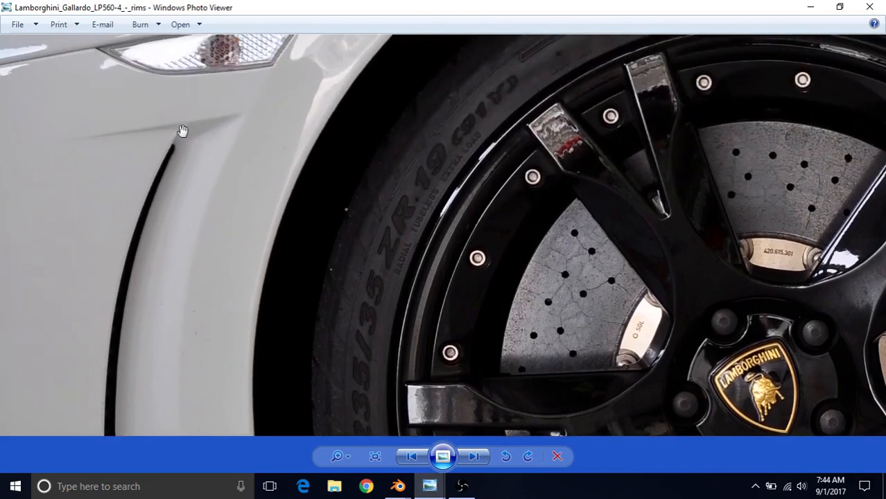
{"action": "left_click_drag", "start_coordinate": [210, 321], "coordinate": [244, 246]}
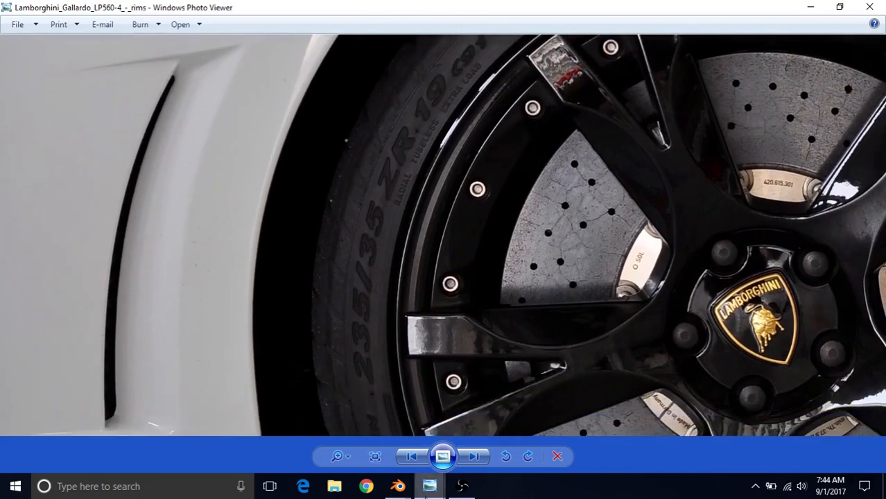
{"action": "left_click", "coordinate": [398, 492]}
{"action": "left_click", "coordinate": [451, 432]}
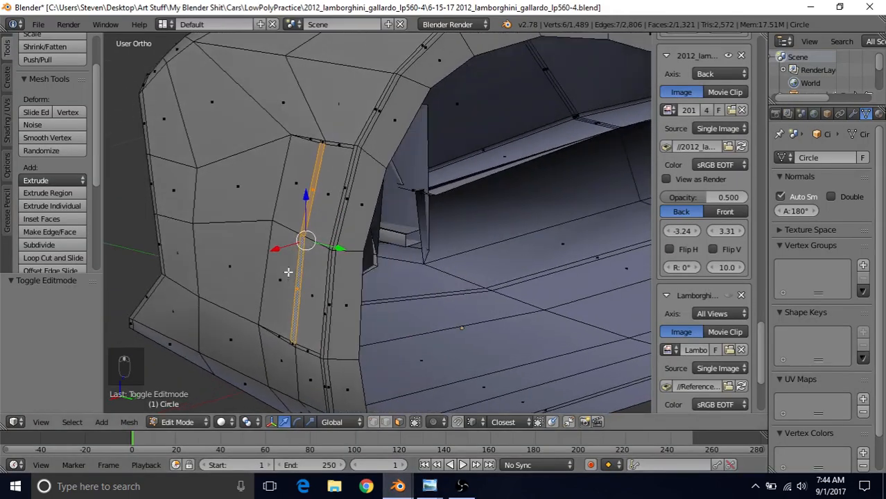
Move the two selected vent strip faces by -0.006 along the X axis.
{"action": "key", "text": "g"}
{"action": "key", "text": "x"}
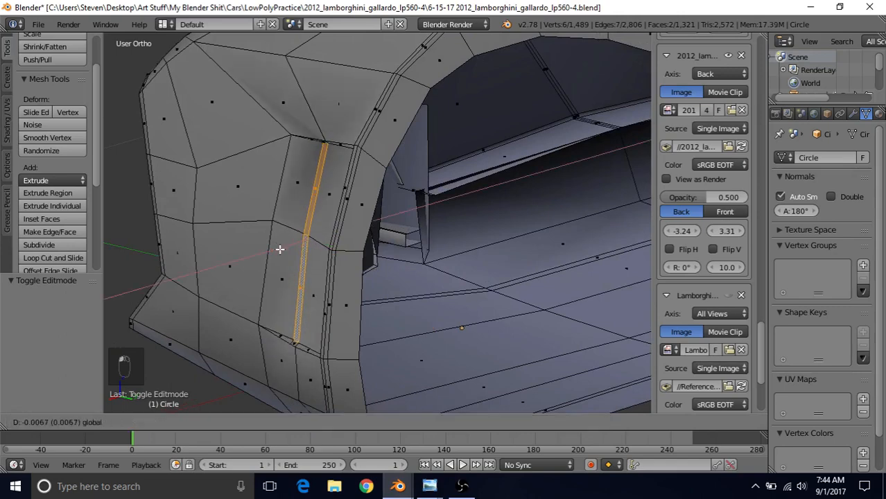
{"action": "left_click", "coordinate": [279, 250]}
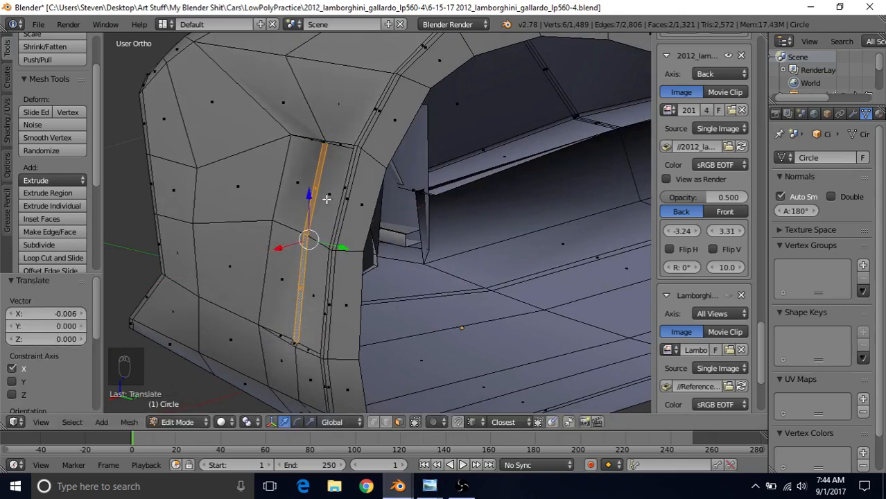
Delete the two narrow vent strip faces to open a slot in the fender.
{"action": "middle_click_drag", "start_coordinate": [327, 200], "coordinate": [373, 230]}
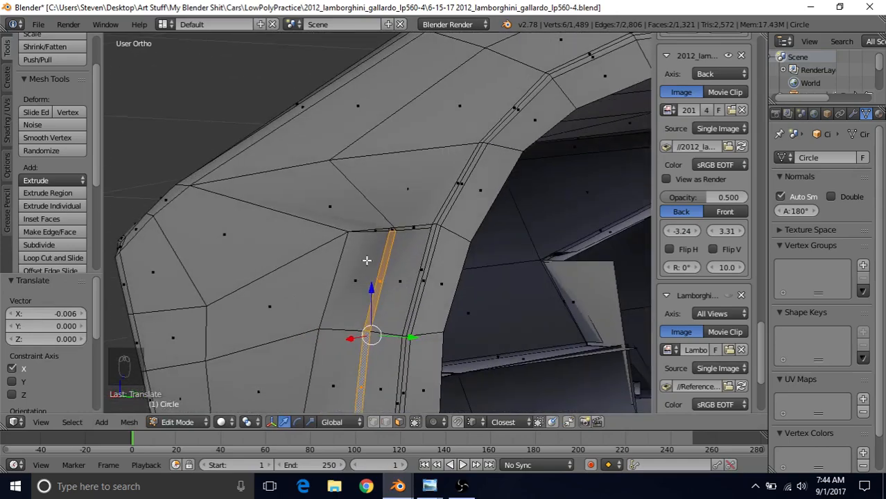
{"action": "middle_click_drag", "start_coordinate": [366, 260], "coordinate": [405, 242]}
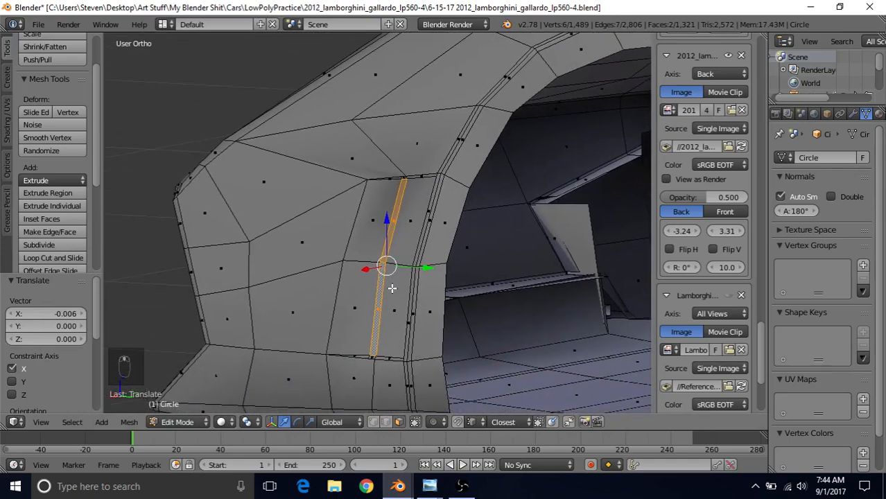
{"action": "key", "text": "Delete"}
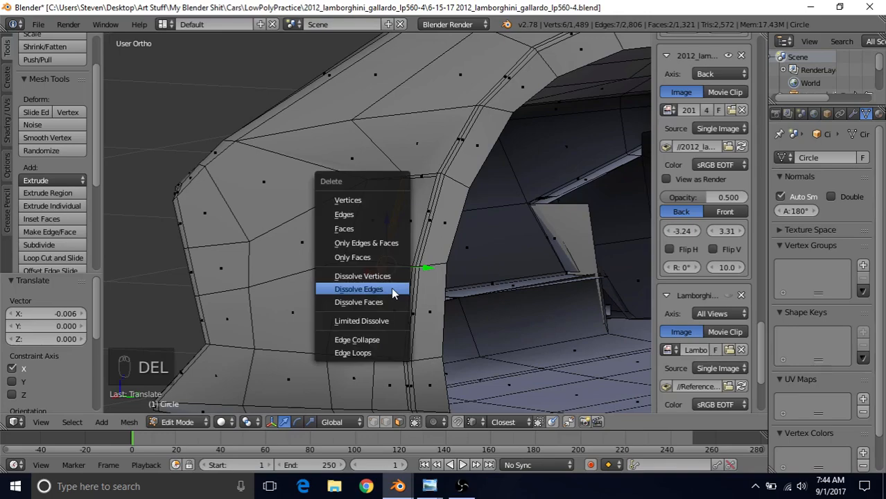
{"action": "left_click", "coordinate": [374, 229]}
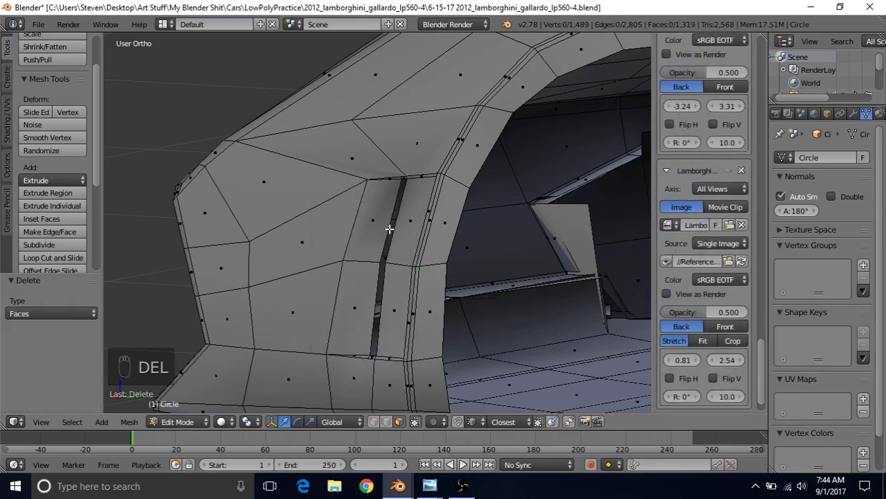
Compare the open slot with the vent's outline in the rims photo in Windows Photo Viewer, and return to Blender.
{"action": "middle_click_drag", "start_coordinate": [394, 268], "coordinate": [357, 266]}
{"action": "mouse_move", "coordinate": [431, 486]}
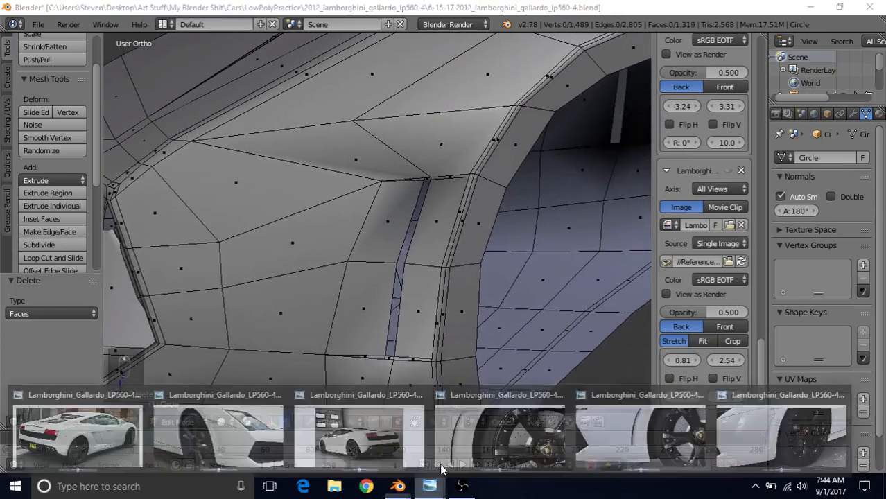
{"action": "left_click", "coordinate": [485, 437]}
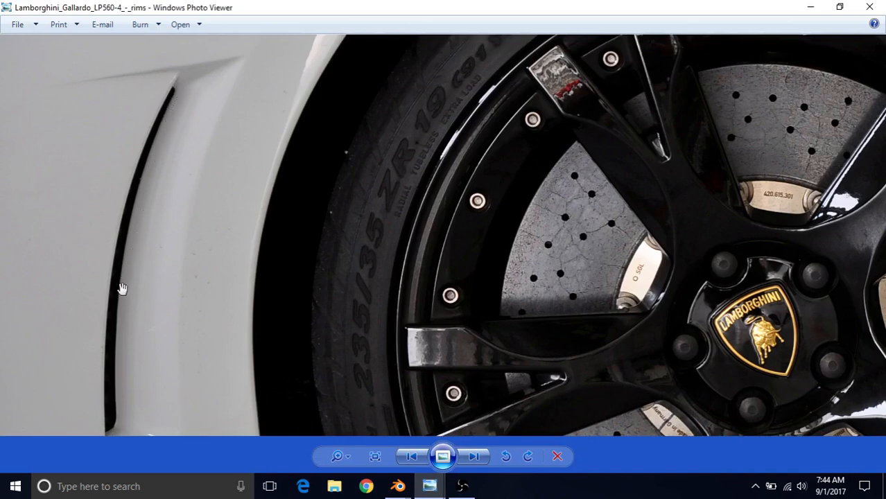
{"action": "left_click_drag", "start_coordinate": [124, 315], "coordinate": [144, 263]}
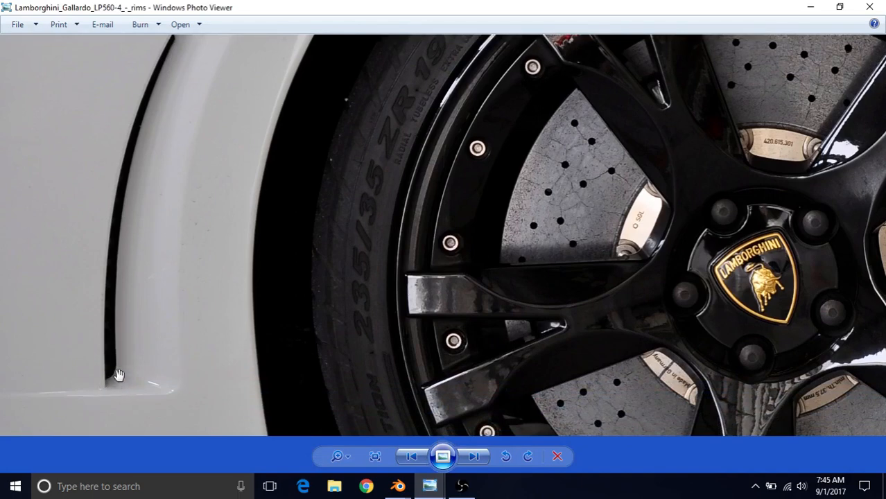
{"action": "left_click_drag", "start_coordinate": [146, 291], "coordinate": [184, 388]}
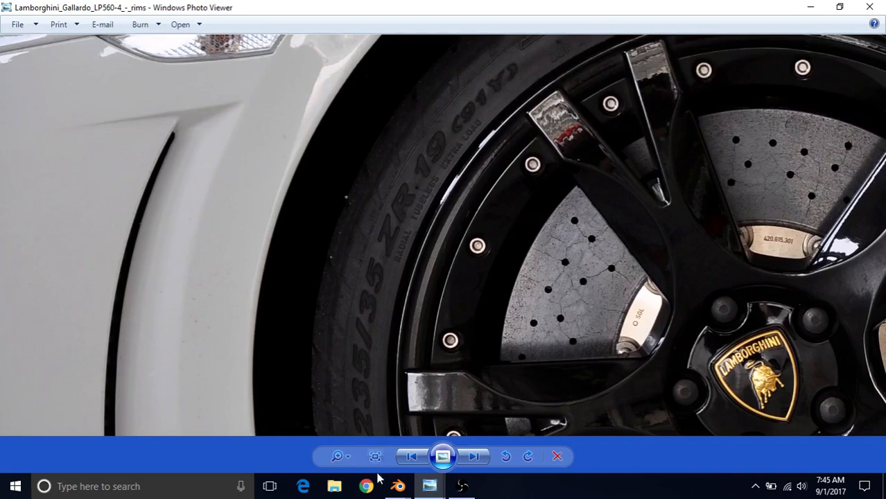
{"action": "mouse_move", "coordinate": [398, 486]}
{"action": "left_click", "coordinate": [433, 416]}
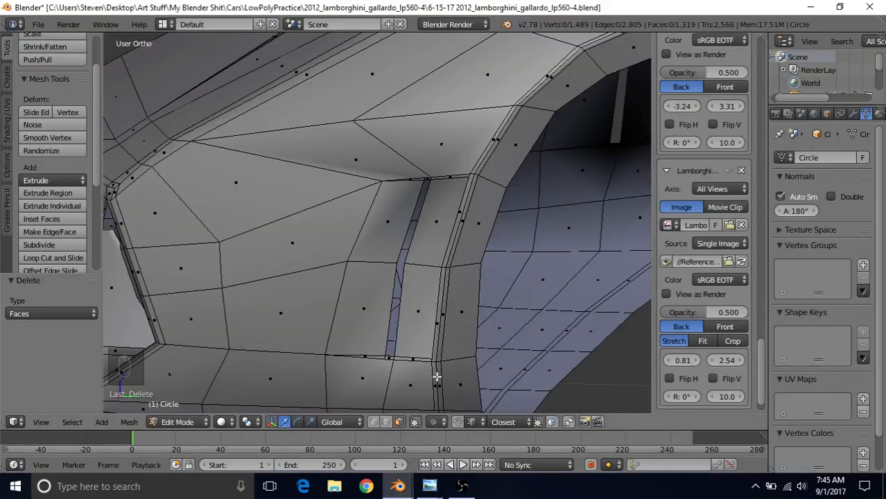
Move the two upright edges on the slot's wheel side inward by -0.004 along the X axis.
{"action": "left_click", "coordinate": [386, 422]}
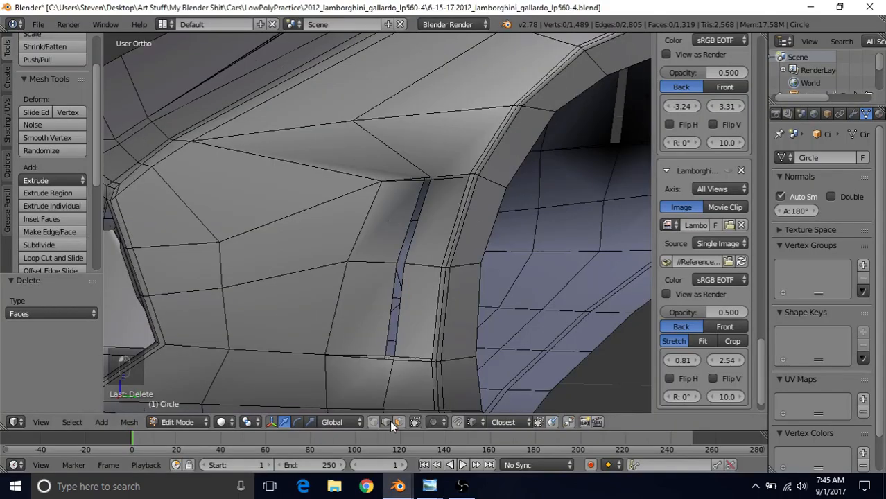
{"action": "right_click", "coordinate": [400, 326]}
{"action": "right_click", "coordinate": [420, 234], "text": "shift"}
{"action": "middle_click_drag", "start_coordinate": [420, 234], "coordinate": [372, 239]}
{"action": "left_click_drag", "start_coordinate": [246, 264], "coordinate": [249, 266]}
{"action": "left_click", "coordinate": [250, 266]}
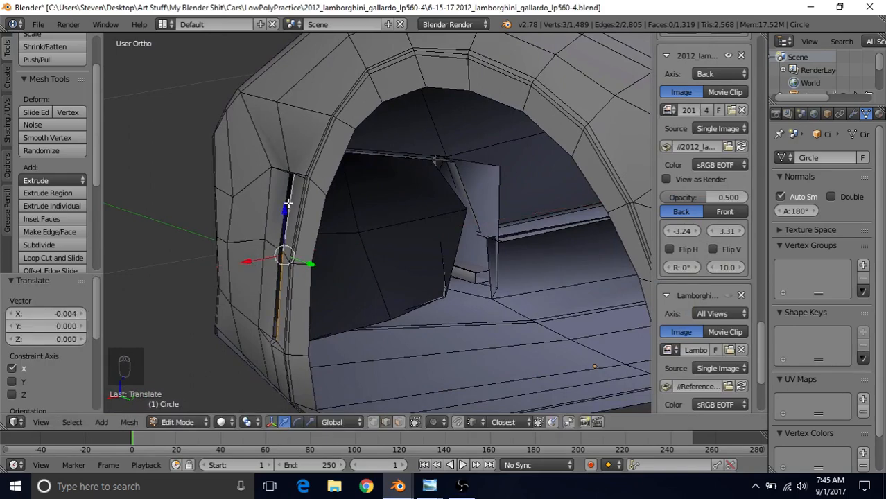
Examine how the slot's wheel-side corners taper in the rims photo in Windows Photo Viewer, and return to Blender.
{"action": "middle_click_drag", "start_coordinate": [250, 266], "coordinate": [367, 228]}
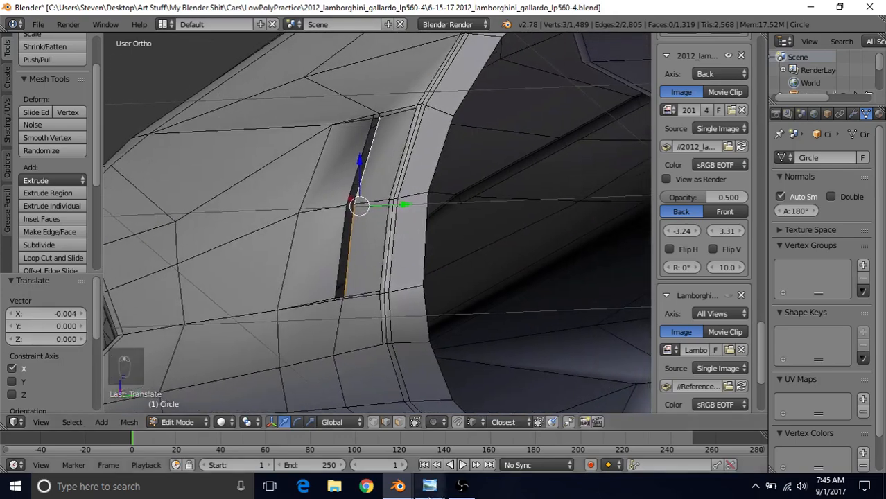
{"action": "mouse_move", "coordinate": [430, 486]}
{"action": "left_click", "coordinate": [479, 418]}
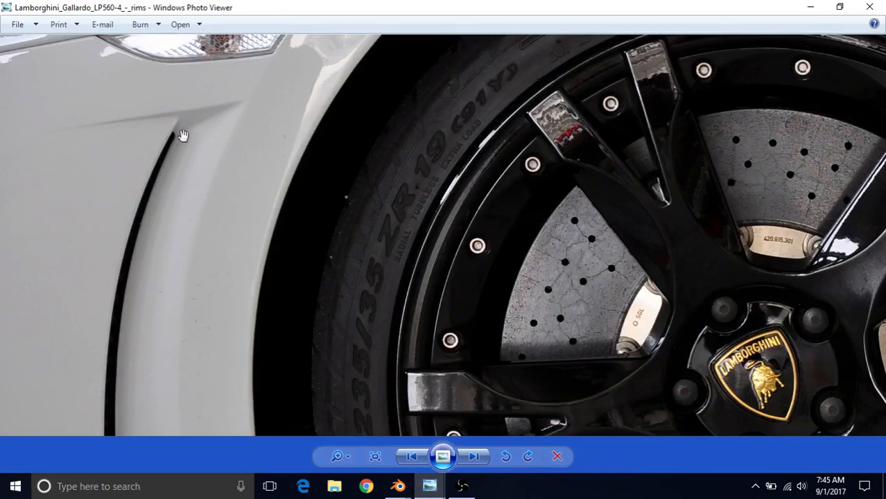
{"action": "left_click_drag", "start_coordinate": [184, 269], "coordinate": [248, 102]}
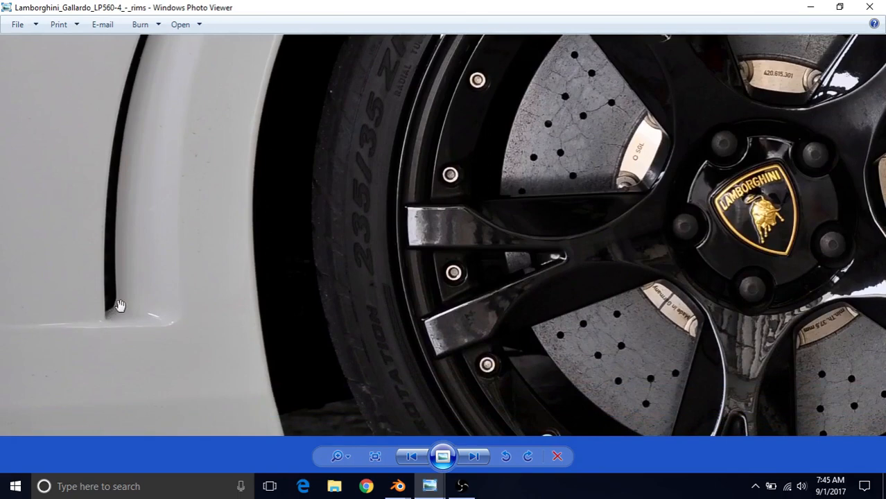
{"action": "left_click_drag", "start_coordinate": [184, 201], "coordinate": [225, 291]}
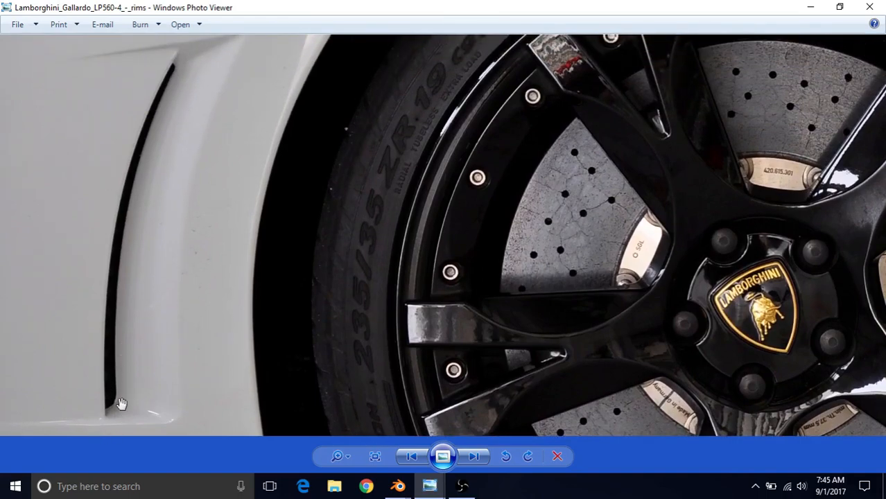
{"action": "mouse_move", "coordinate": [398, 486]}
{"action": "left_click", "coordinate": [435, 437]}
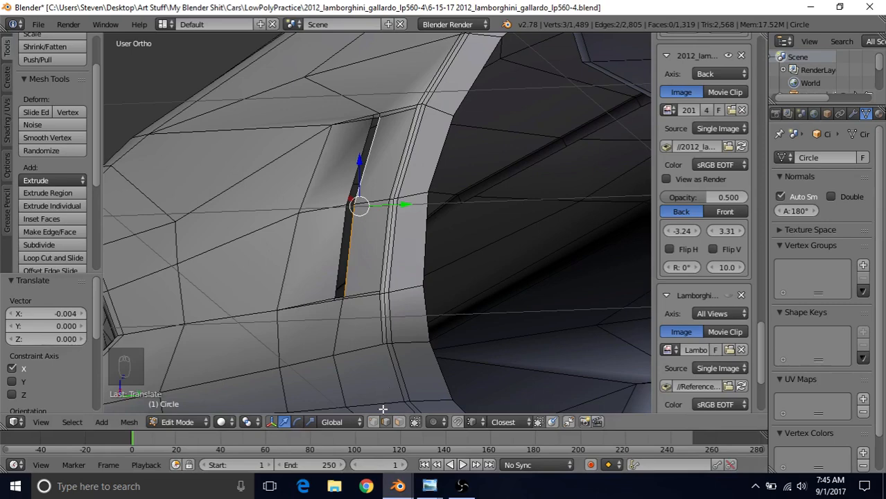
Scale the slot's upper and lower wheel-side corner vertices together to 0.970 along Z, and lower the upper one slightly along Z.
{"action": "middle_click_drag", "start_coordinate": [392, 312], "coordinate": [420, 293]}
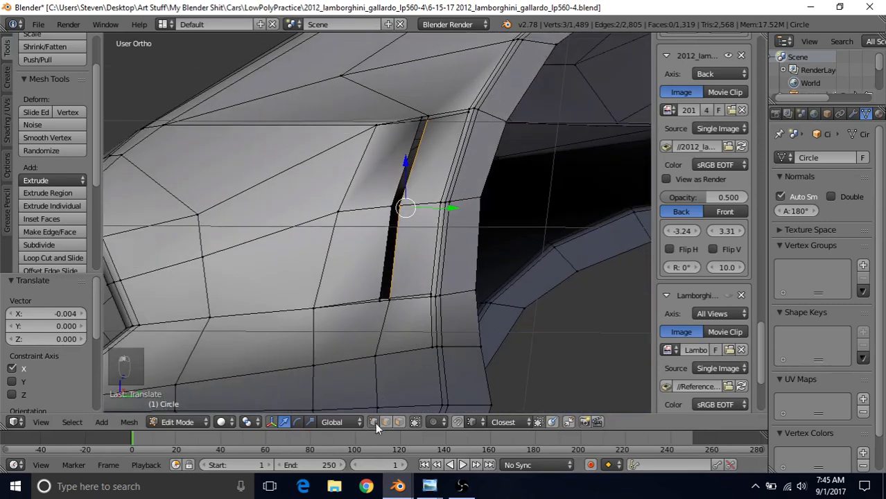
{"action": "right_click", "coordinate": [406, 297]}
{"action": "scroll", "coordinate": [420, 262], "scroll_direction": "up", "scroll_amount": 3}
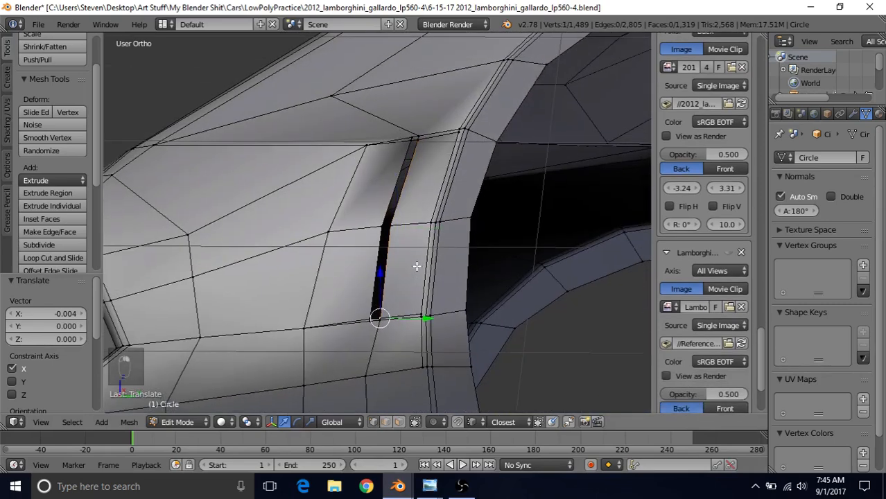
{"action": "right_click", "coordinate": [433, 103], "text": "shift"}
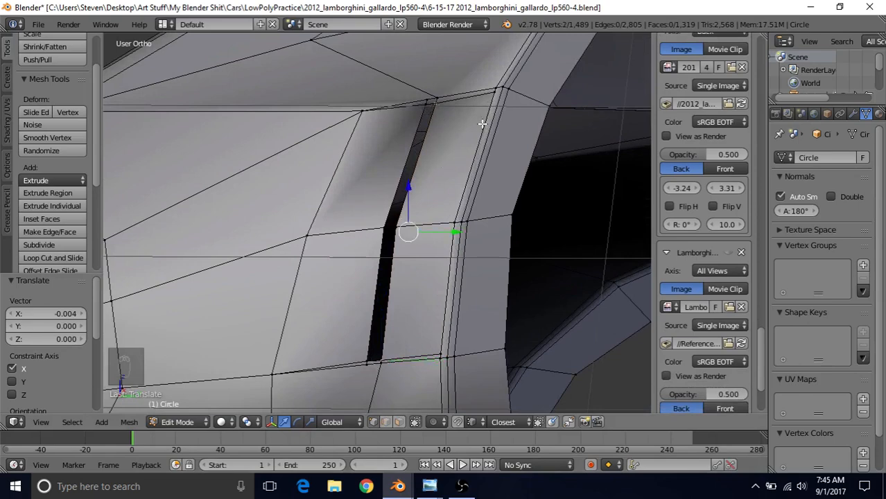
{"action": "key", "text": "s"}
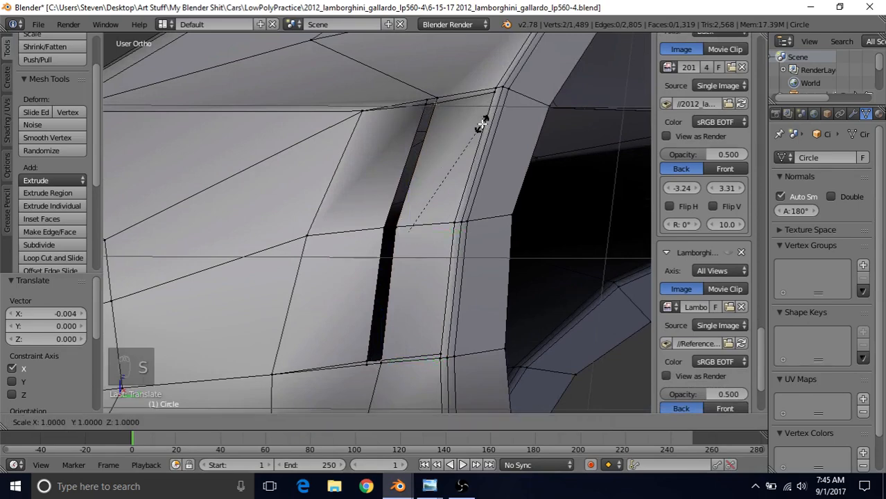
{"action": "key", "text": "z"}
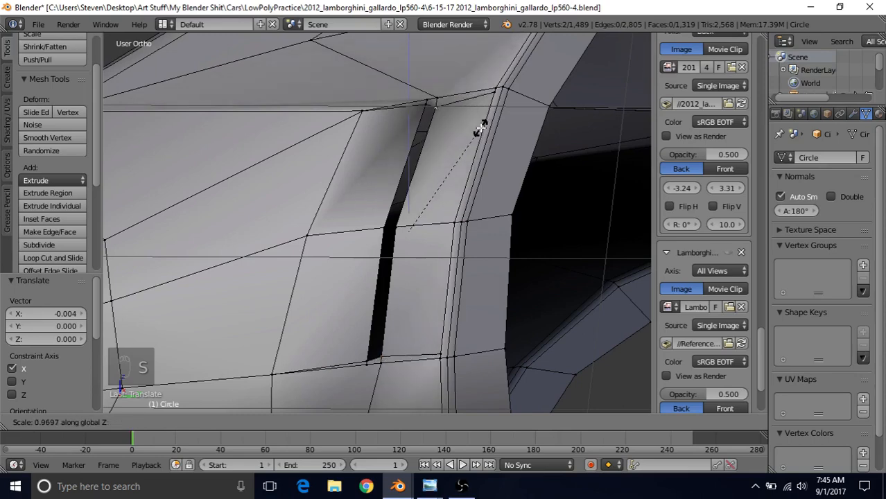
{"action": "left_click", "coordinate": [480, 129]}
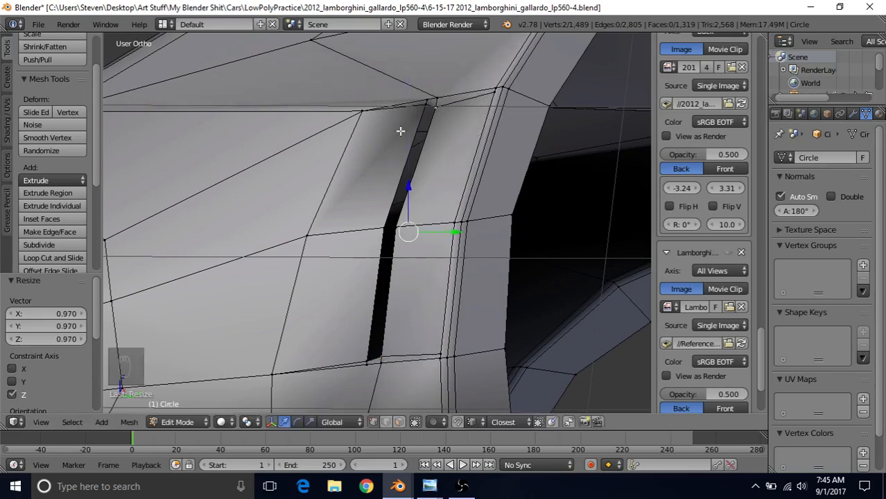
{"action": "right_click", "coordinate": [440, 114]}
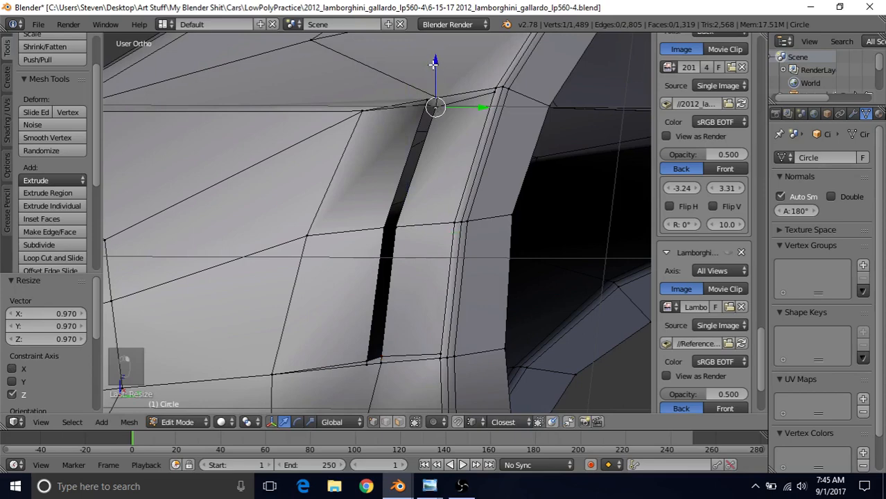
{"action": "left_click_drag", "start_coordinate": [434, 64], "coordinate": [435, 70]}
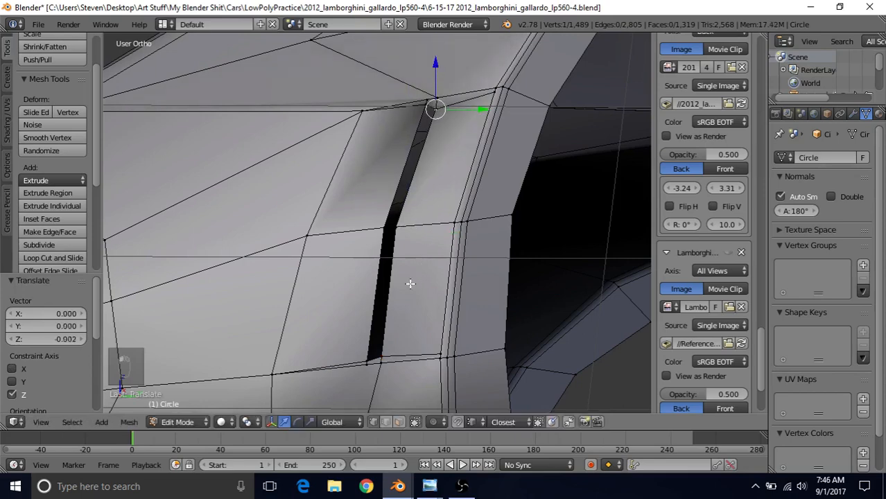
Nudge the slot's lower wheel-side corner vertex slightly along Z, and check the slot's shape in Object Mode.
{"action": "right_click", "coordinate": [383, 356]}
{"action": "left_click_drag", "start_coordinate": [377, 311], "coordinate": [379, 313]}
{"action": "key", "text": "Tab"}
{"action": "scroll", "coordinate": [381, 304], "scroll_direction": "down", "scroll_amount": 2}
{"action": "middle_click_drag", "start_coordinate": [380, 304], "coordinate": [437, 194]}
{"action": "scroll", "coordinate": [443, 178], "scroll_direction": "down", "scroll_amount": 1}
{"action": "scroll", "coordinate": [437, 195], "scroll_direction": "up", "scroll_amount": 3}
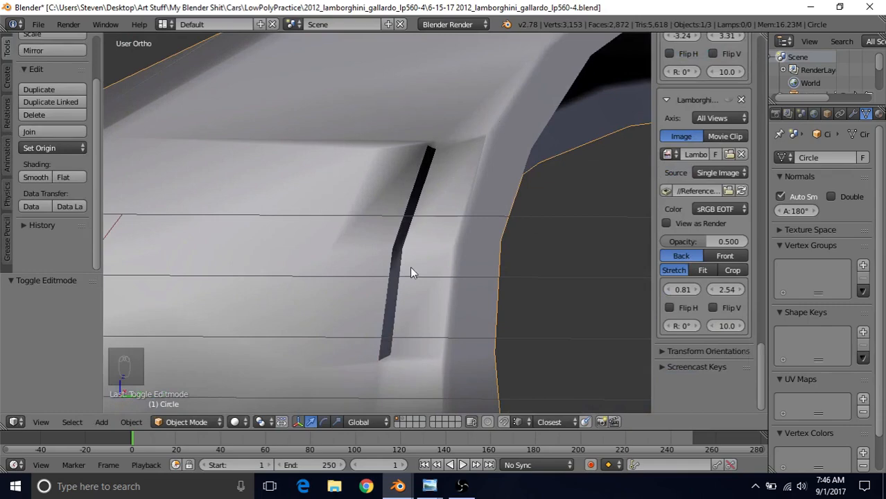
Recheck the slot's mesh and shading from another angle, and save the project file.
{"action": "key", "text": "Tab"}
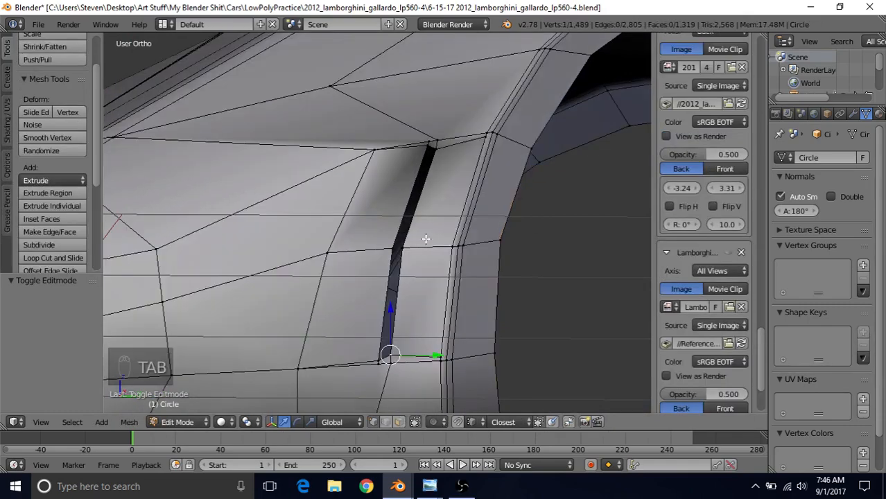
{"action": "middle_click_drag", "start_coordinate": [433, 212], "coordinate": [428, 213]}
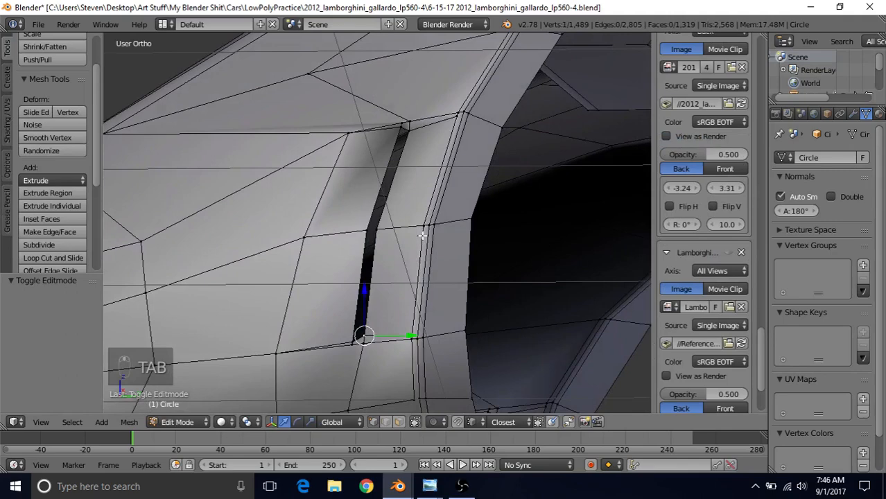
{"action": "scroll", "coordinate": [430, 240], "scroll_direction": "down", "scroll_amount": 3}
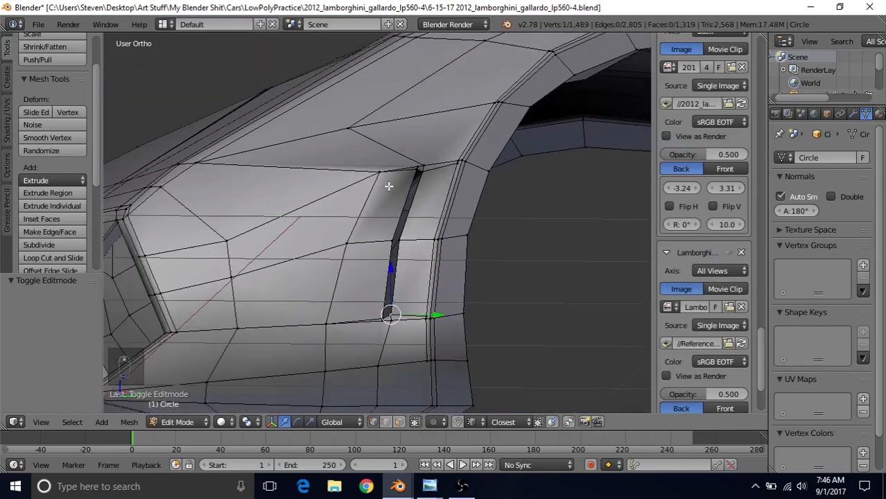
{"action": "key", "text": "Tab"}
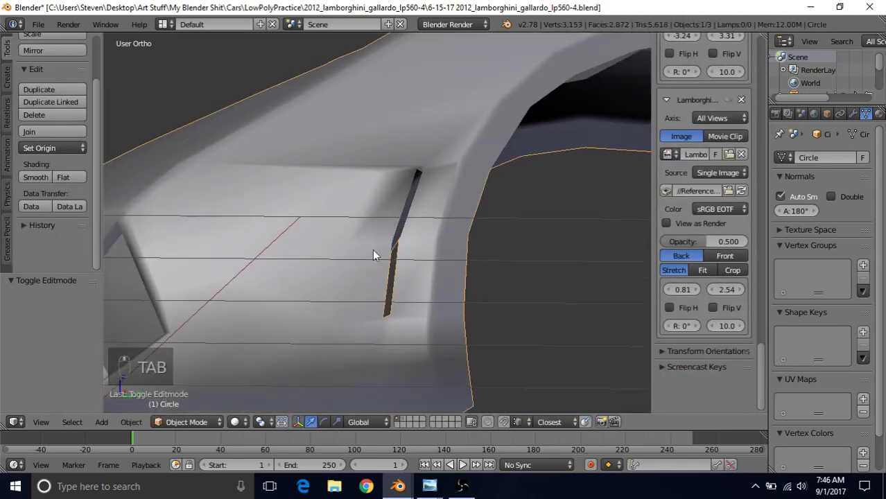
{"action": "left_click", "coordinate": [39, 24]}
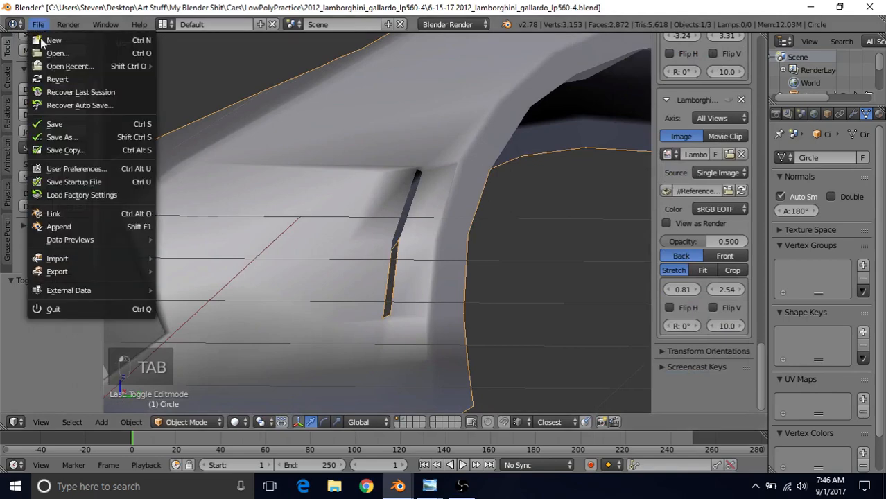
{"action": "left_click", "coordinate": [55, 125]}
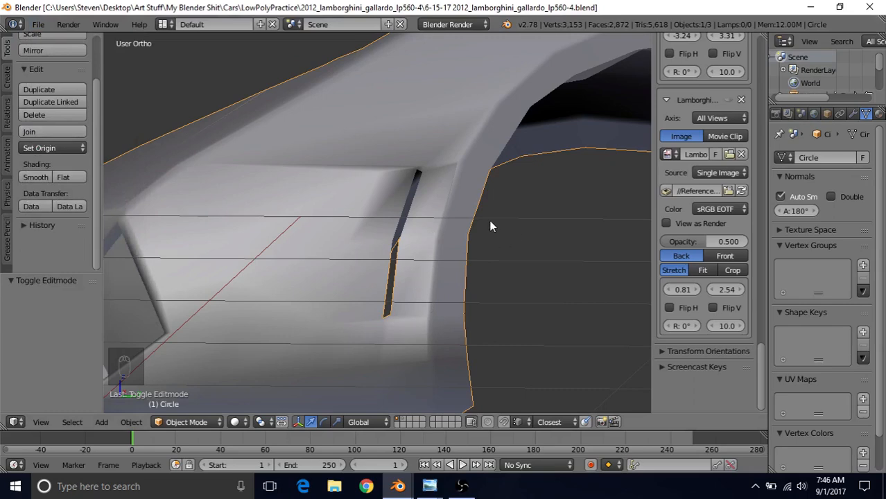
Subdivide the two opposite side edges of the face directly above the slot with one cut.
{"action": "key", "text": "Tab"}
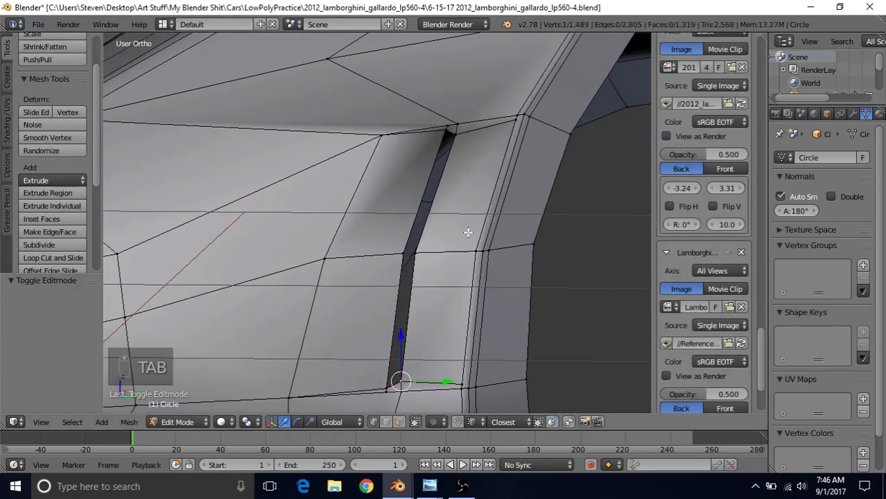
{"action": "middle_click_drag", "start_coordinate": [452, 239], "coordinate": [404, 283]}
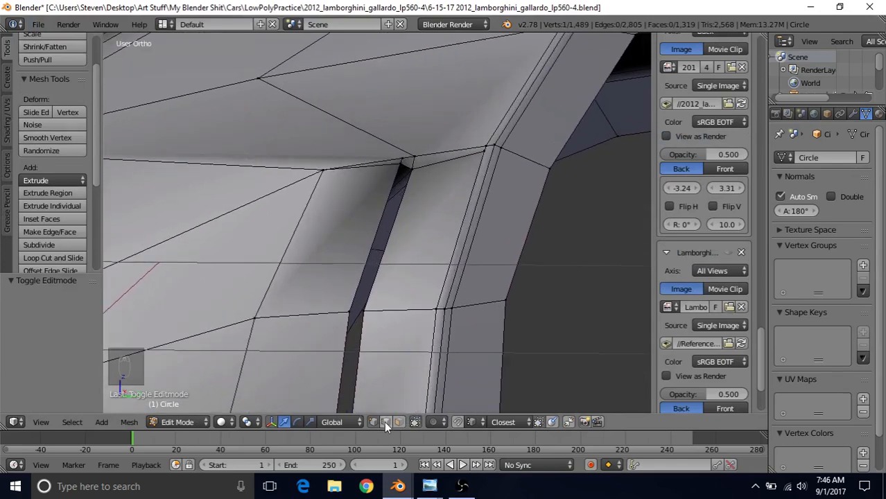
{"action": "middle_click_drag", "start_coordinate": [420, 185], "coordinate": [418, 238], "text": "shift"}
{"action": "right_click", "coordinate": [492, 157]}
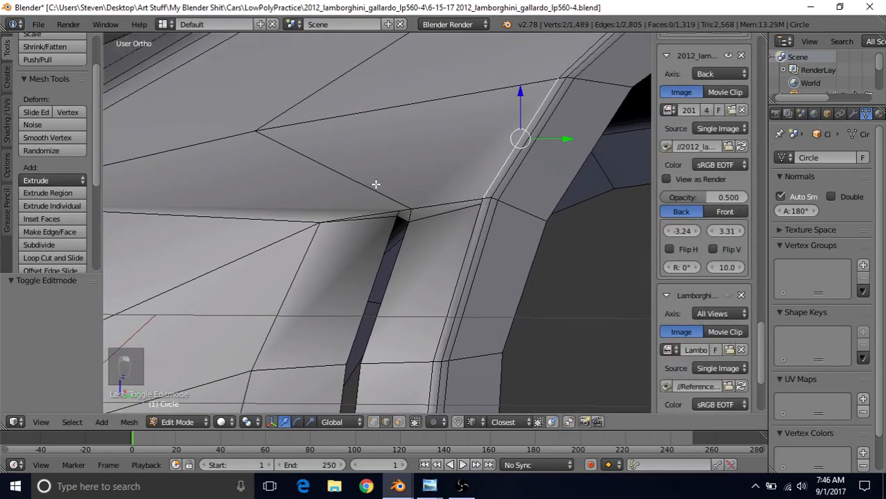
{"action": "right_click", "coordinate": [375, 183], "text": "shift"}
{"action": "right_click", "coordinate": [275, 210], "text": "shift"}
{"action": "middle_click_drag", "start_coordinate": [385, 147], "coordinate": [395, 138], "text": "shift"}
{"action": "right_click", "coordinate": [264, 209], "text": "shift"}
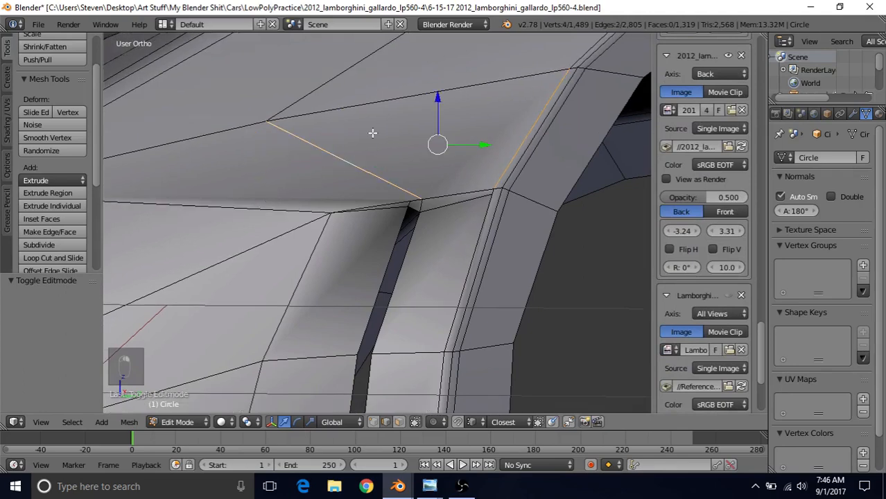
{"action": "middle_click_drag", "start_coordinate": [470, 149], "coordinate": [479, 140], "text": "shift"}
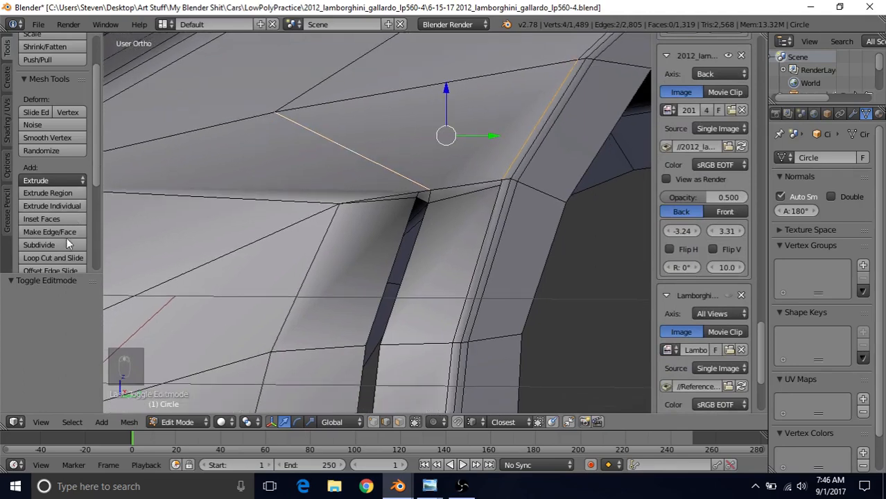
{"action": "left_click", "coordinate": [39, 245]}
Slide the new edge above the slot down close to the slot's upper border, at a factor of -0.953.
{"action": "right_click", "coordinate": [444, 134]}
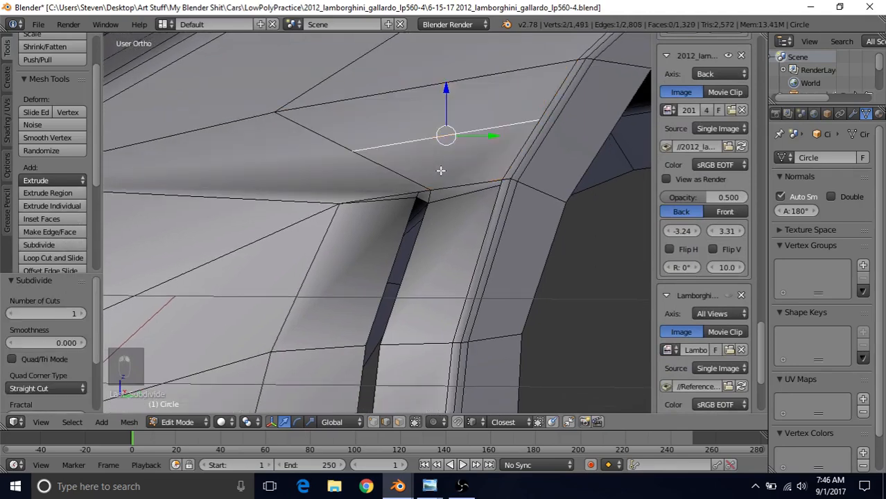
{"action": "key", "text": "q"}
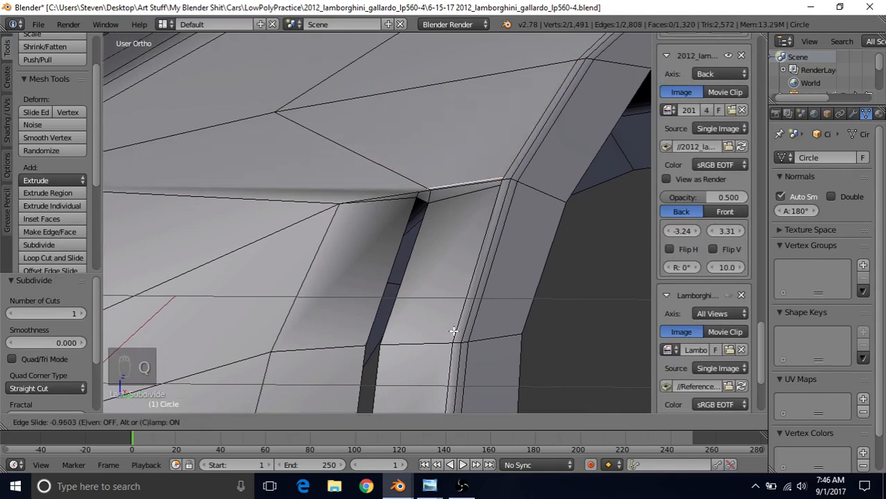
{"action": "left_click", "coordinate": [453, 326]}
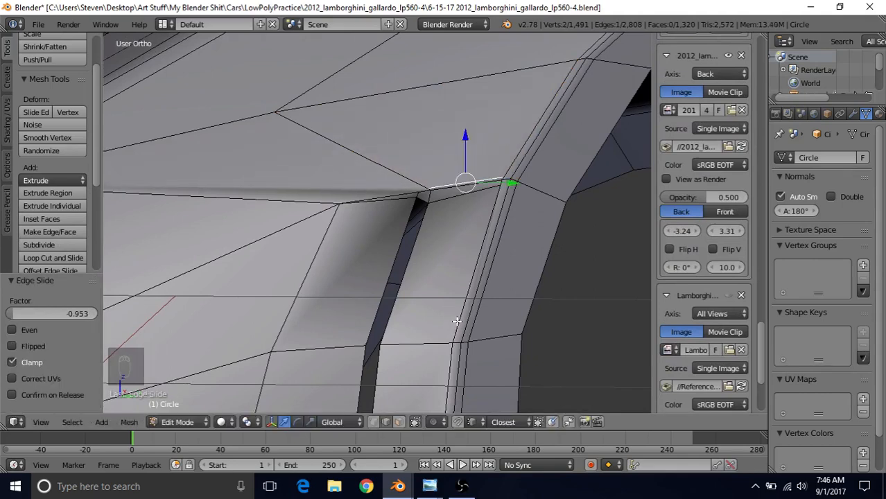
Connect the new edge's front vertex to the recess's upper front corner vertex with Vertex Connect Path.
{"action": "scroll", "coordinate": [475, 162], "scroll_direction": "up", "scroll_amount": 4}
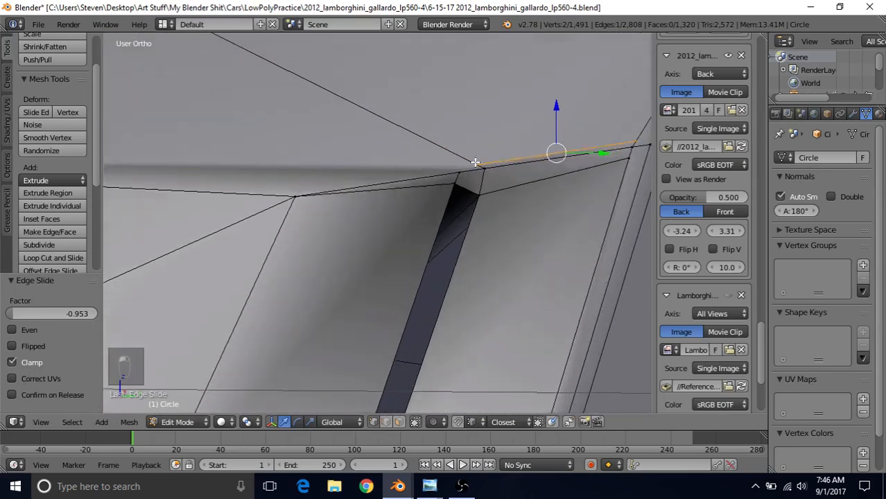
{"action": "right_click", "coordinate": [480, 156]}
{"action": "right_click", "coordinate": [301, 192], "text": "shift"}
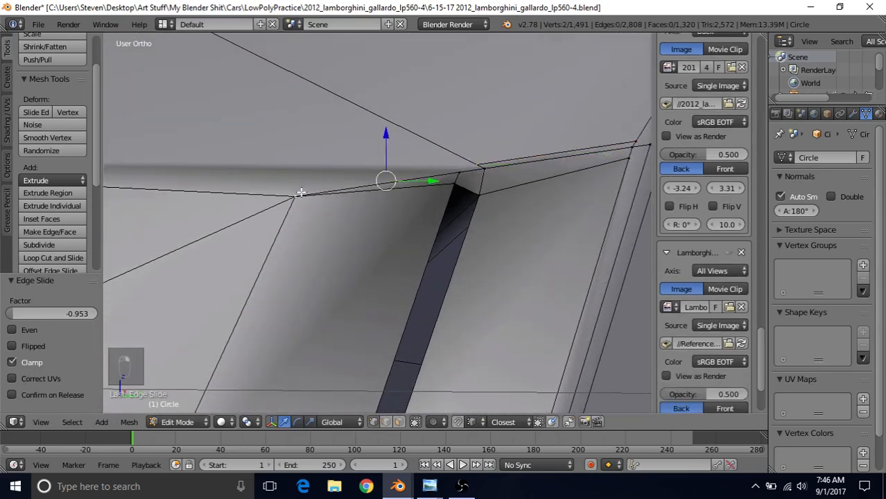
{"action": "key", "text": "j"}
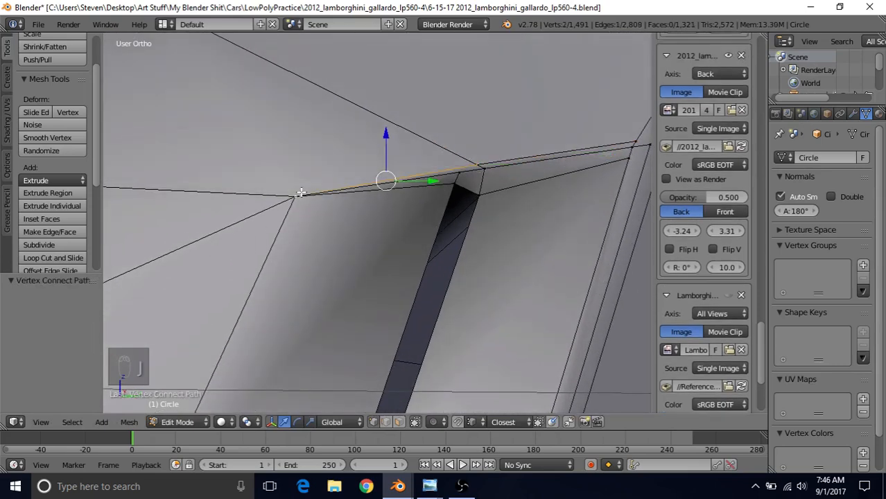
Examine the shading around the slot's upper end in Object Mode, and return to the mesh there.
{"action": "key", "text": "Tab"}
{"action": "scroll", "coordinate": [304, 202], "scroll_direction": "down", "scroll_amount": 5}
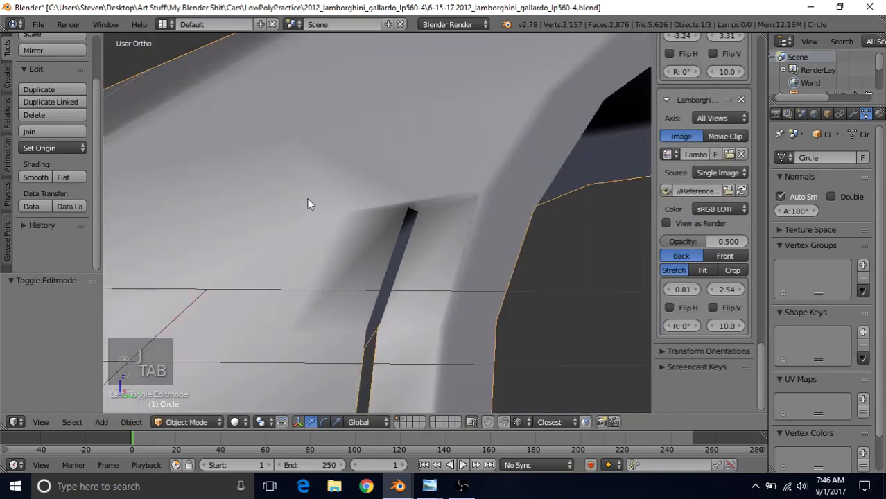
{"action": "mouse_move", "coordinate": [363, 209]}
{"action": "middle_mouse_down"}
{"action": "mouse_move", "coordinate": [384, 168]}
{"action": "mouse_move", "coordinate": [430, 165]}
{"action": "mouse_move", "coordinate": [366, 161]}
{"action": "mouse_move", "coordinate": [360, 180]}
{"action": "mouse_move", "coordinate": [372, 196]}
{"action": "middle_mouse_up"}
{"action": "scroll", "coordinate": [372, 196], "scroll_direction": "up", "scroll_amount": 2}
{"action": "key", "text": "Tab"}
{"action": "scroll", "coordinate": [373, 181], "scroll_direction": "up", "scroll_amount": 2}
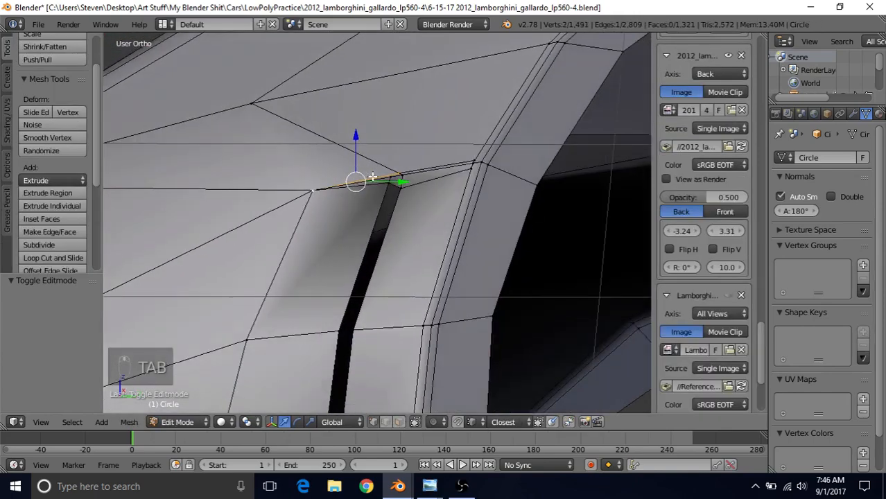
{"action": "scroll", "coordinate": [373, 177], "scroll_direction": "up", "scroll_amount": 2}
{"action": "scroll", "coordinate": [378, 156], "scroll_direction": "down", "scroll_amount": 2}
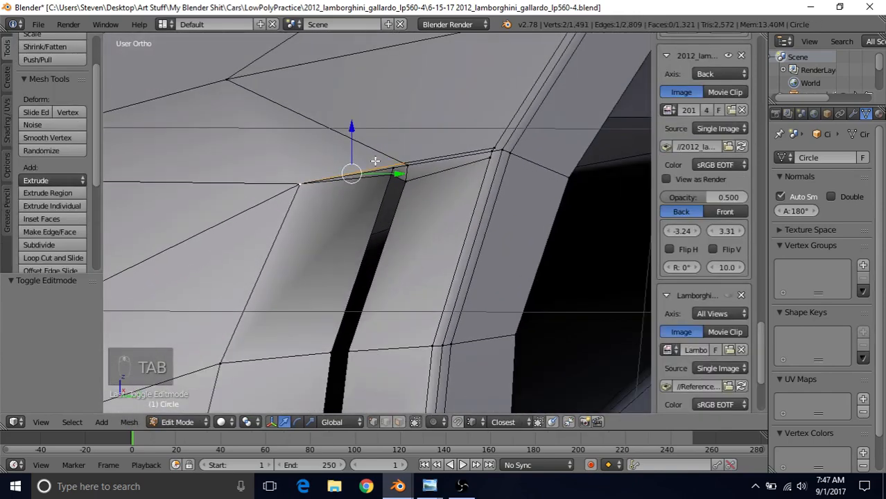
Subdivide the three upright edges of the two faces directly below the slot with one cut.
{"action": "middle_click_drag", "start_coordinate": [372, 222], "coordinate": [380, 195], "text": "shift"}
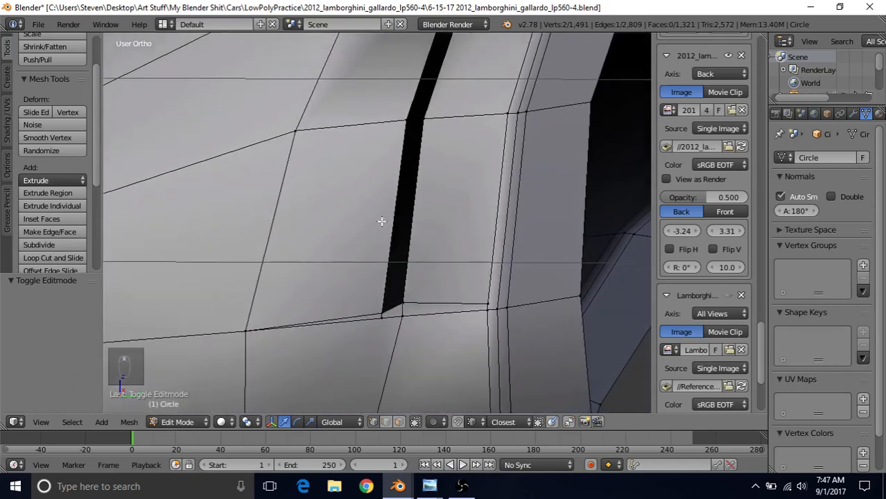
{"action": "left_click", "coordinate": [386, 423]}
{"action": "scroll", "coordinate": [415, 351], "scroll_direction": "down", "scroll_amount": 3}
{"action": "scroll", "coordinate": [434, 300], "scroll_direction": "up", "scroll_amount": 3}
{"action": "left_click", "coordinate": [257, 372]}
{"action": "left_click", "coordinate": [408, 345], "text": "shift"}
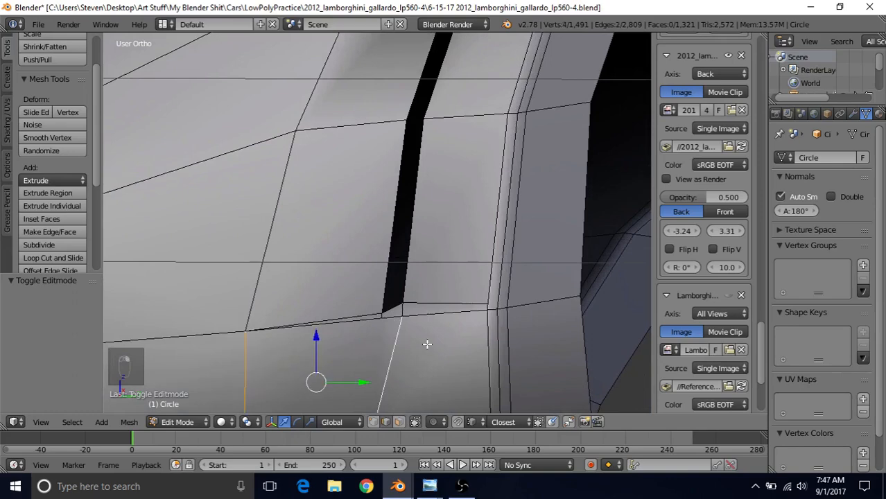
{"action": "middle_click_drag", "start_coordinate": [451, 306], "coordinate": [463, 257], "text": "shift"}
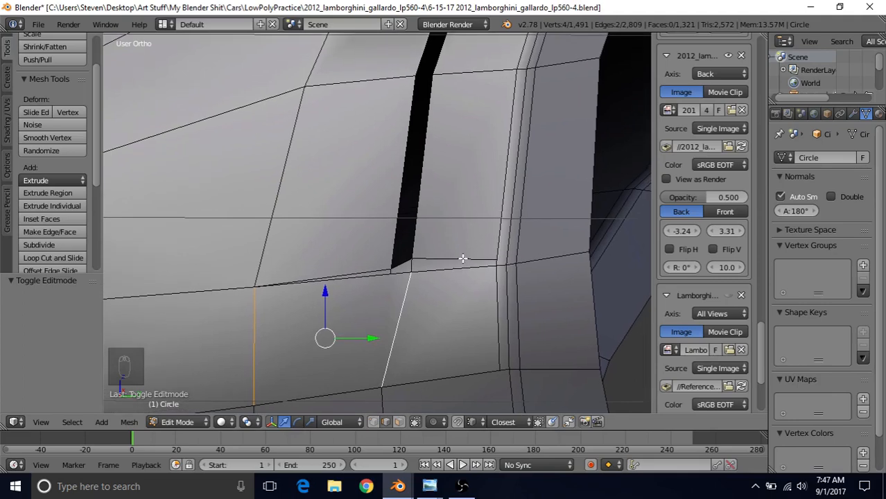
{"action": "right_click", "coordinate": [498, 300], "text": "shift"}
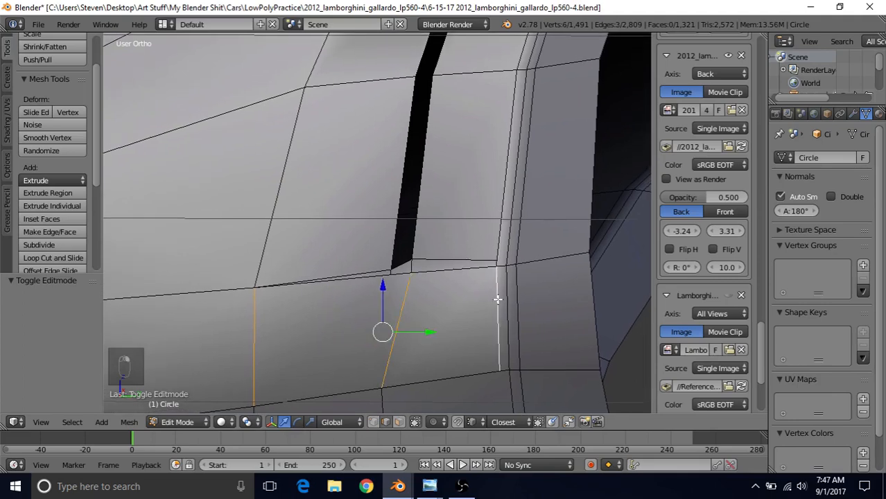
{"action": "left_click", "coordinate": [49, 245]}
{"action": "right_click", "coordinate": [310, 343], "text": "alt"}
{"action": "key", "text": "q"}
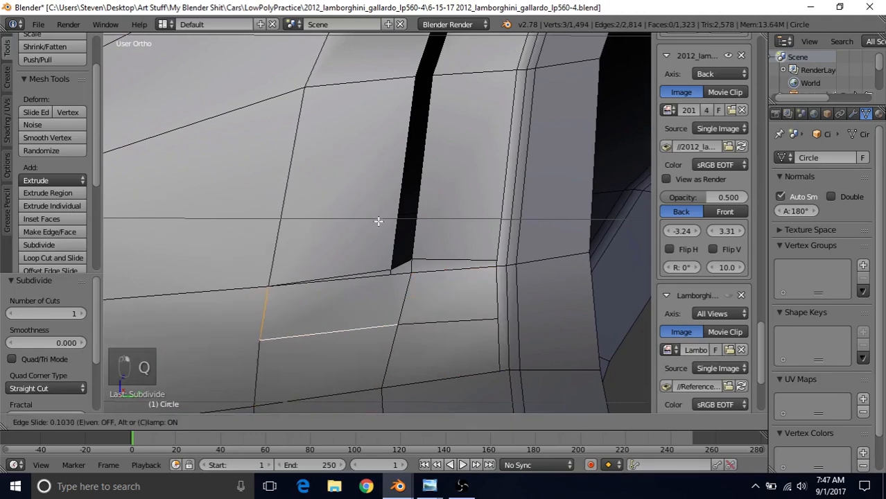
{"action": "right_click", "coordinate": [369, 239]}
Slide the two new edges below the slot up close to its lower border, at a factor of 0.882.
{"action": "right_click", "coordinate": [310, 346]}
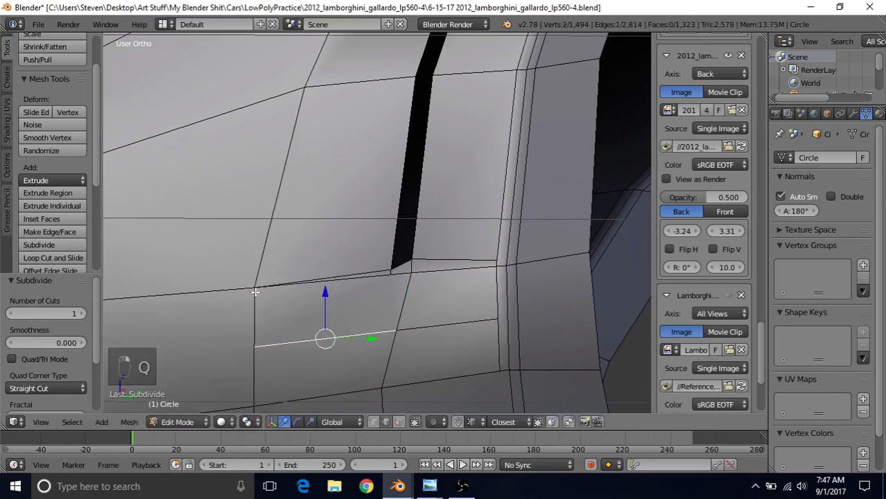
{"action": "right_click", "coordinate": [420, 324], "text": "shift"}
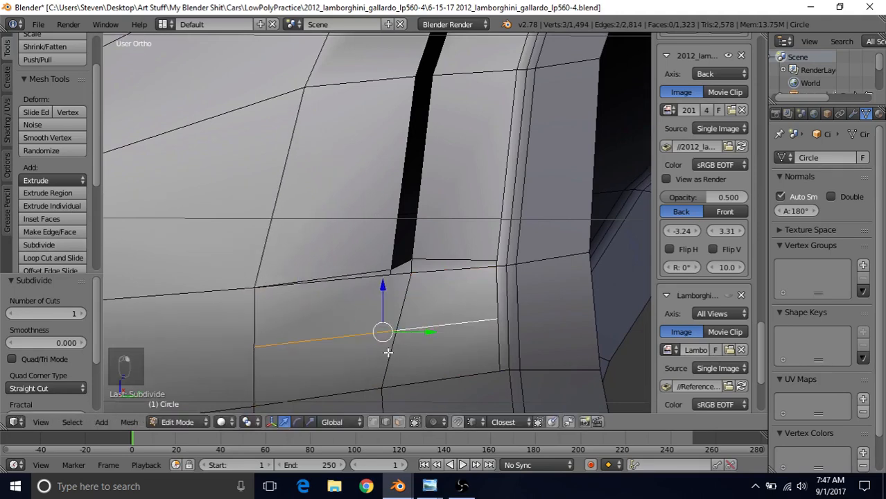
{"action": "key", "text": "q"}
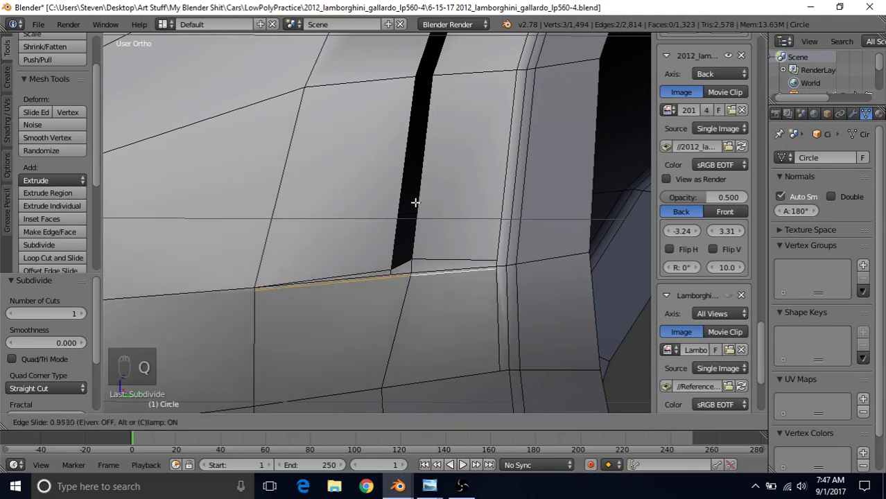
{"action": "left_click", "coordinate": [412, 207]}
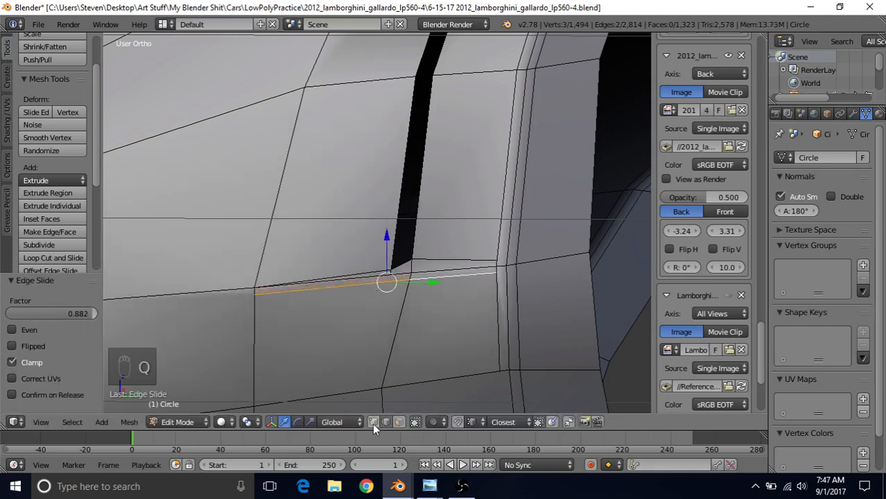
Merge the lower support edge's front vertex into the recess's lower front corner using At Last, and check the shading in Object Mode.
{"action": "right_click", "coordinate": [255, 288]}
{"action": "key", "text": "alt+m"}
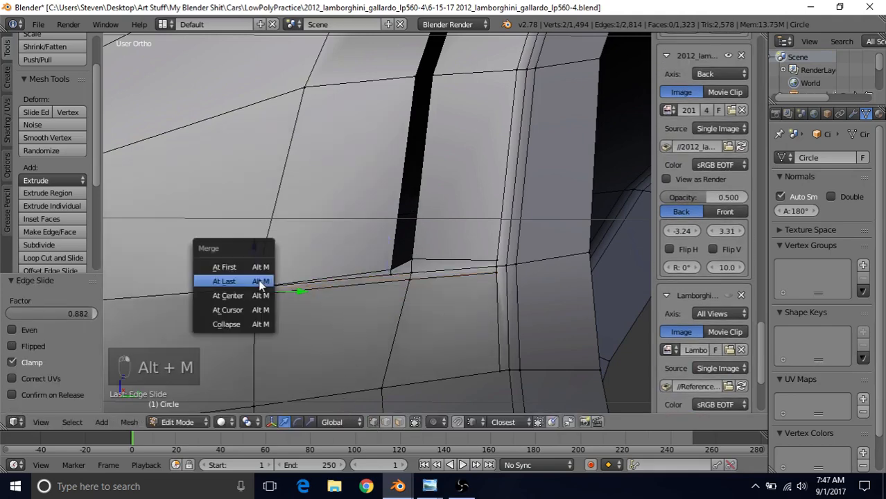
{"action": "left_click", "coordinate": [259, 282]}
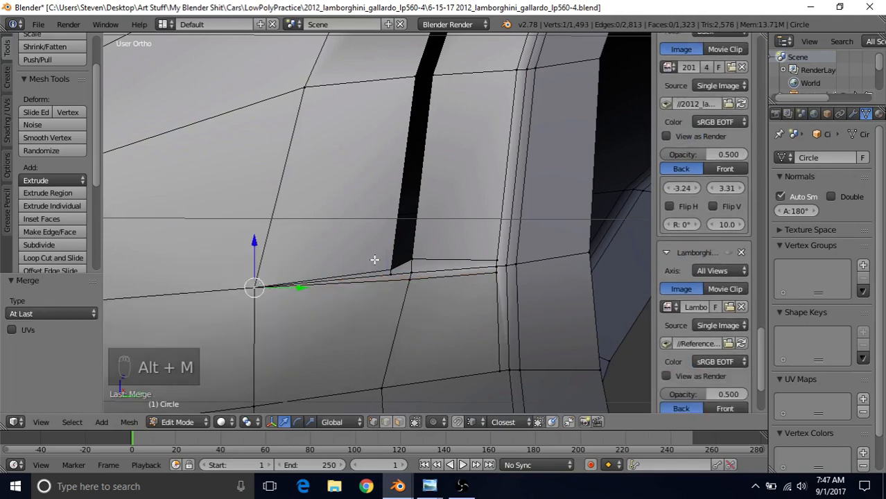
{"action": "key", "text": "Tab"}
{"action": "scroll", "coordinate": [359, 287], "scroll_direction": "down", "scroll_amount": 5}
{"action": "middle_click_drag", "start_coordinate": [418, 213], "coordinate": [408, 297], "text": "shift"}
{"action": "scroll", "coordinate": [408, 298], "scroll_direction": "up", "scroll_amount": 2}
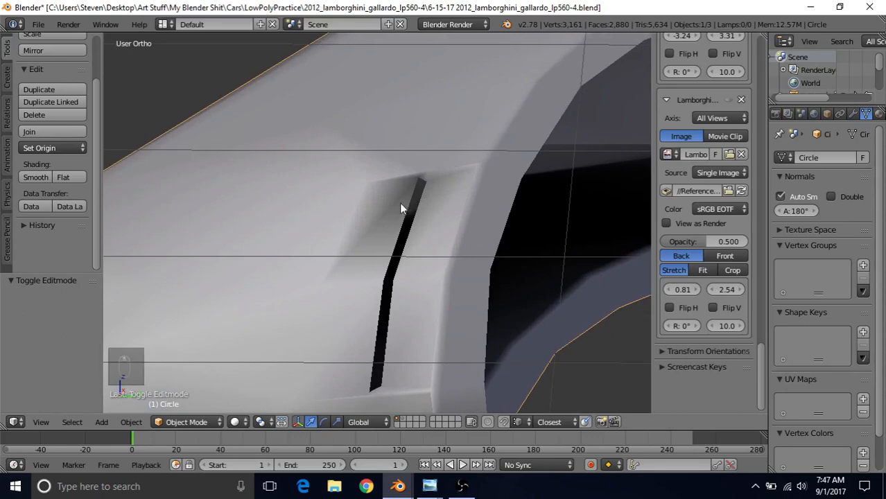
Subdivide the two upright edges of the upper face directly ahead of the slot with one cut.
{"action": "key", "text": "Tab"}
{"action": "scroll", "coordinate": [395, 211], "scroll_direction": "up", "scroll_amount": 1}
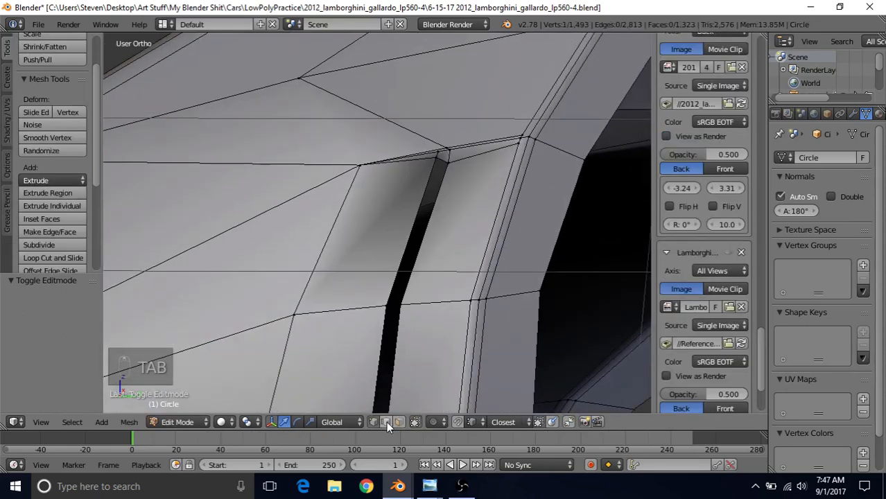
{"action": "left_click", "coordinate": [386, 422]}
{"action": "right_click", "coordinate": [325, 248]}
{"action": "right_click", "coordinate": [412, 232], "text": "shift"}
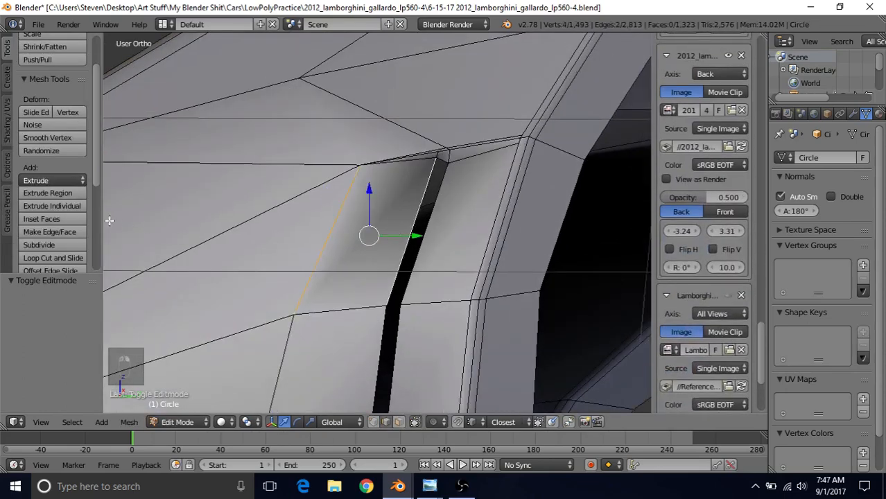
{"action": "left_click", "coordinate": [68, 244]}
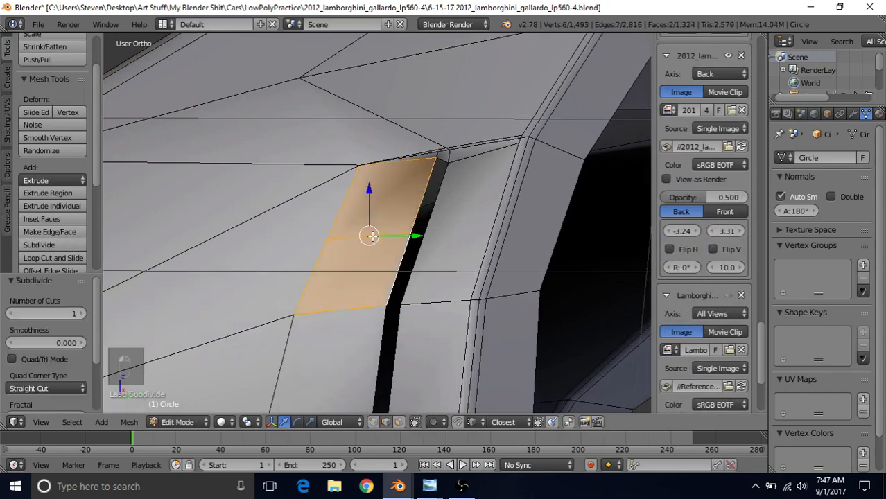
Slide the new edge ahead of the slot up close to the recess's upper border, at a factor of 0.967.
{"action": "right_click", "coordinate": [372, 237]}
{"action": "middle_click_drag", "start_coordinate": [405, 191], "coordinate": [392, 233], "text": "shift"}
{"action": "scroll", "coordinate": [393, 228], "scroll_direction": "up", "scroll_amount": 1}
{"action": "key", "text": "q"}
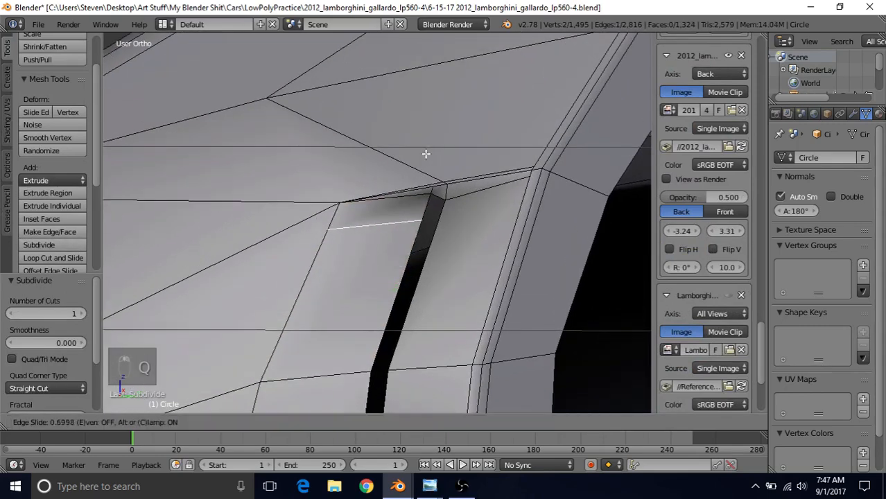
{"action": "left_click", "coordinate": [434, 135]}
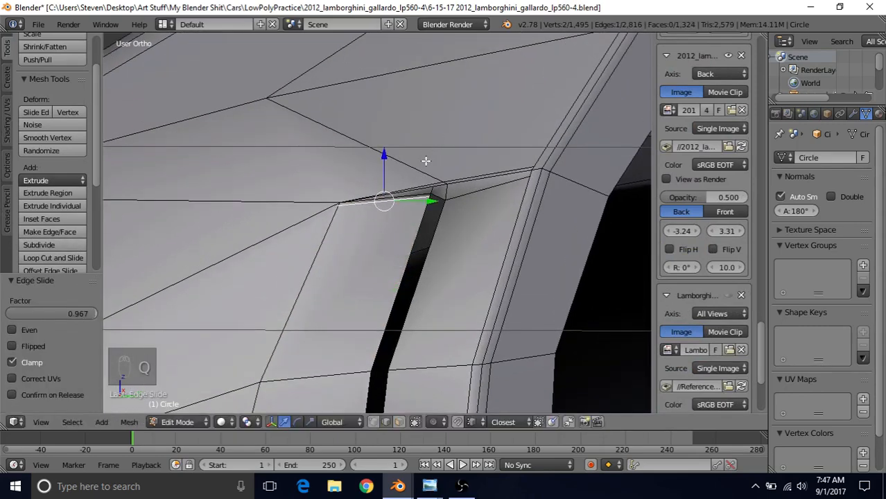
Merge the upper support edge's front vertex into the recess's upper front corner using At Last.
{"action": "middle_click_drag", "start_coordinate": [426, 161], "coordinate": [444, 276]}
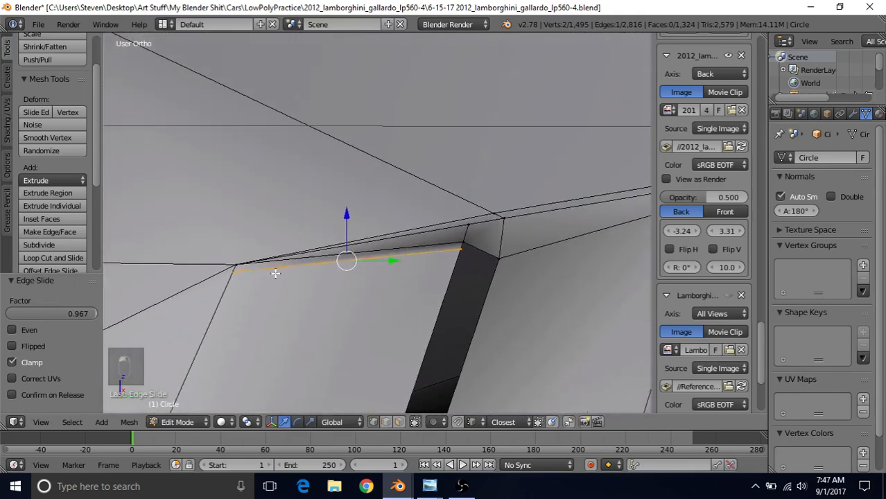
{"action": "right_click", "coordinate": [235, 267], "text": "shift"}
{"action": "key", "text": "alt+m"}
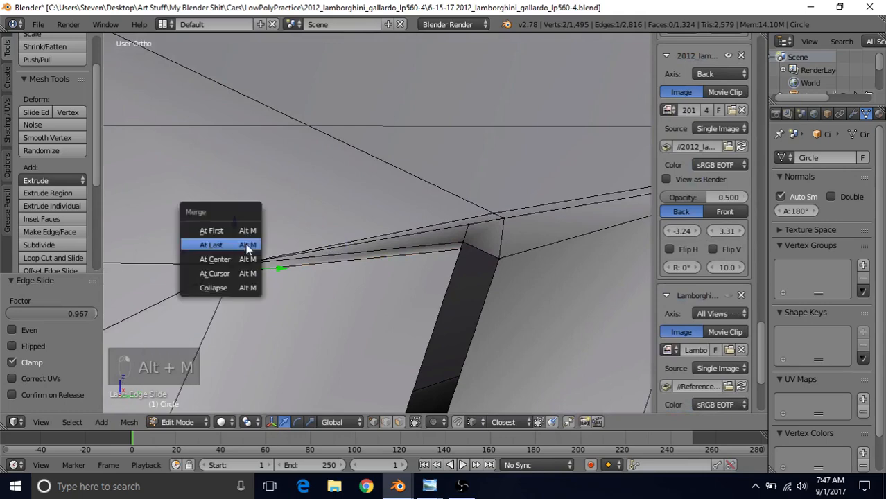
{"action": "left_click", "coordinate": [248, 246]}
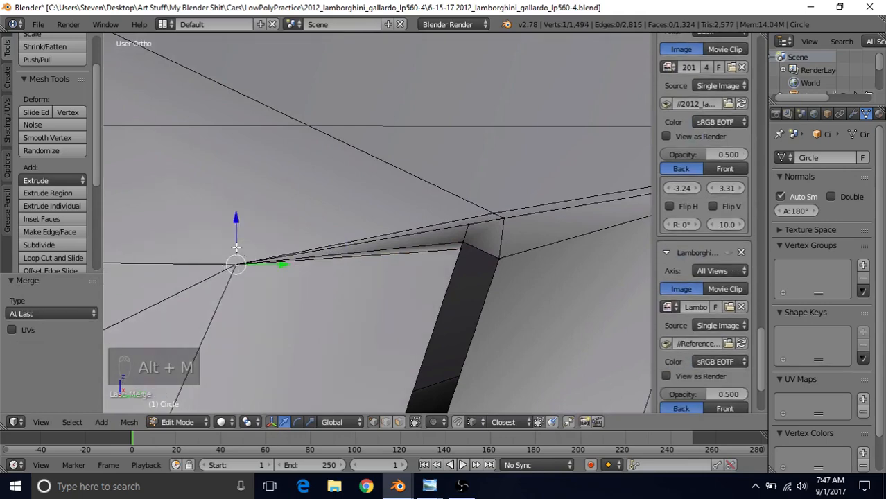
Examine the shading around the slot's upper end in Object Mode and the edges meeting the wheel arch lip there.
{"action": "key", "text": "Tab"}
{"action": "scroll", "coordinate": [331, 276], "scroll_direction": "down", "scroll_amount": 3}
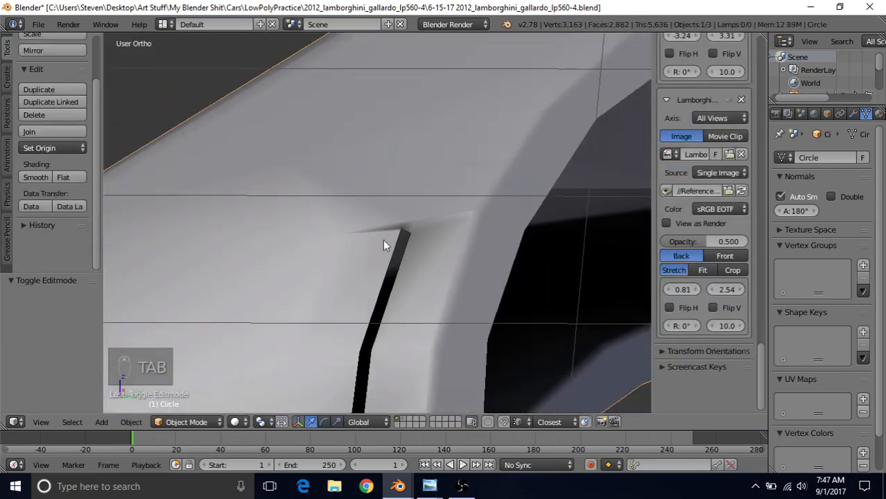
{"action": "middle_click_drag", "start_coordinate": [340, 291], "coordinate": [430, 216]}
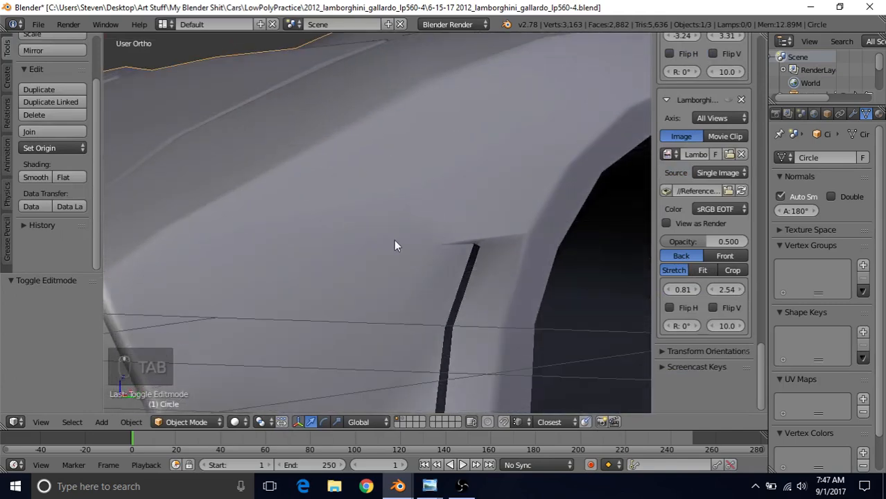
{"action": "middle_click_drag", "start_coordinate": [396, 244], "coordinate": [316, 250]}
{"action": "scroll", "coordinate": [318, 250], "scroll_direction": "up", "scroll_amount": 3}
{"action": "key", "text": "Tab"}
{"action": "scroll", "coordinate": [348, 243], "scroll_direction": "up", "scroll_amount": 2}
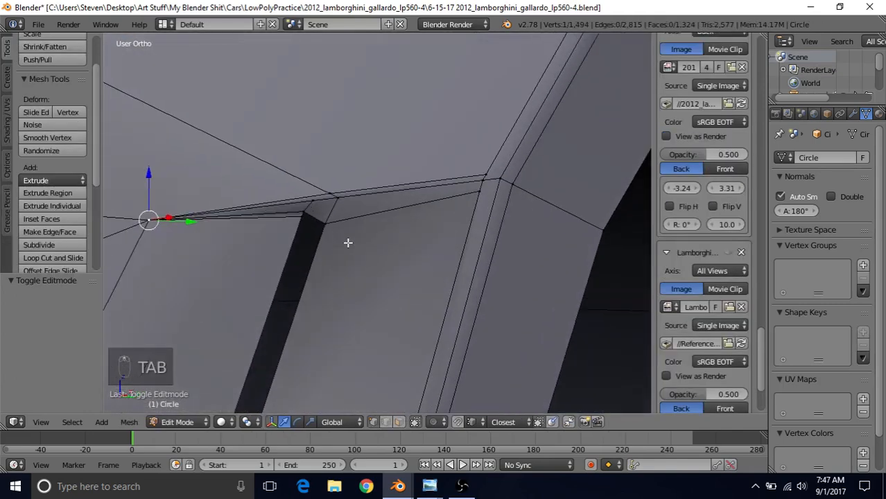
{"action": "middle_click_drag", "start_coordinate": [412, 204], "coordinate": [398, 237]}
{"action": "key", "text": "Tab"}
{"action": "key", "text": "Tab"}
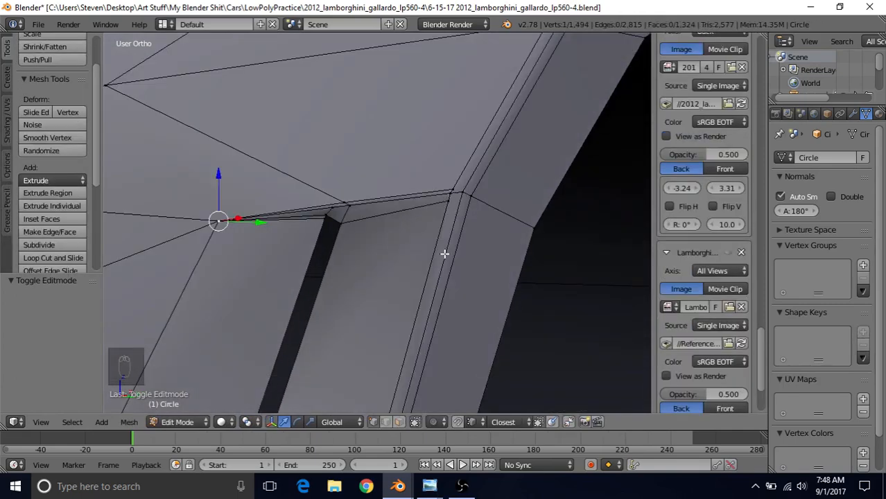
Add two loop cuts across the wheel arch lip, one just below and one just above the edge at the slot's upper end.
{"action": "scroll", "coordinate": [437, 268], "scroll_direction": "down", "scroll_amount": 2}
{"action": "scroll", "coordinate": [403, 262], "scroll_direction": "up", "scroll_amount": 3}
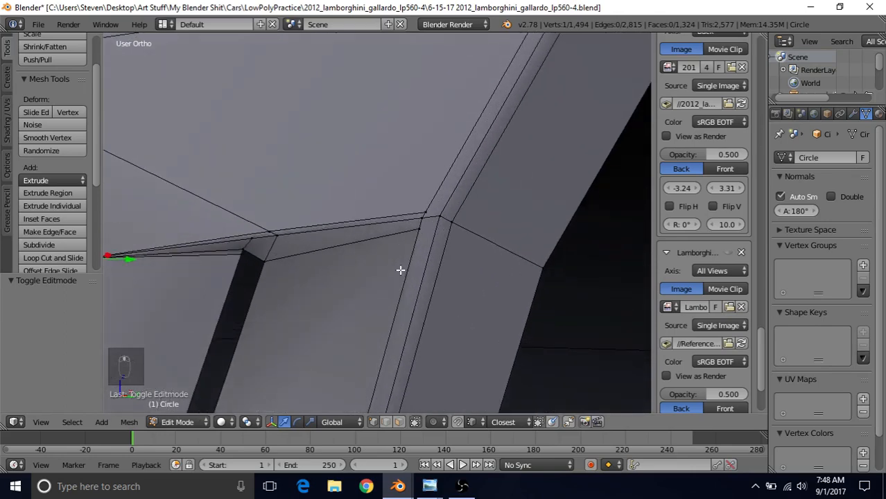
{"action": "key", "text": "ctrl+r"}
{"action": "left_click", "coordinate": [426, 282]}
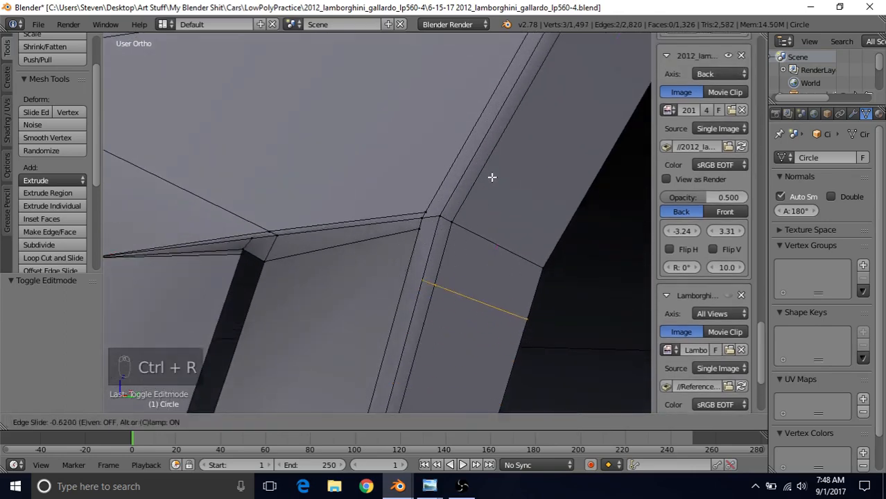
{"action": "left_click", "coordinate": [503, 147]}
{"action": "key", "text": "ctrl+r"}
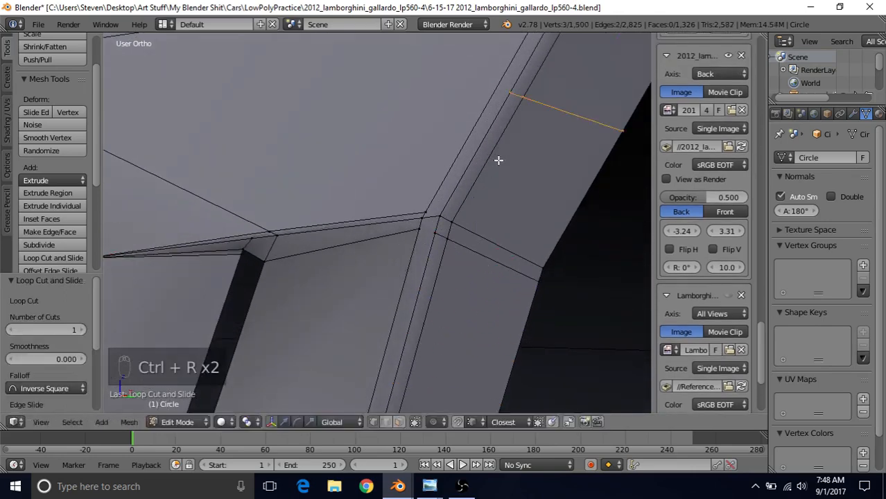
{"action": "left_click", "coordinate": [427, 266]}
{"action": "left_click", "coordinate": [426, 271]}
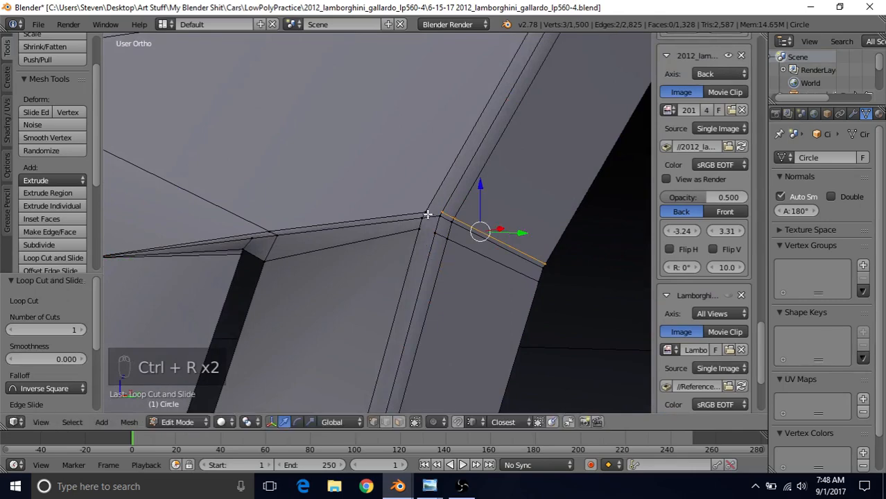
Connect the inner ends of both new lip cuts to the neighbouring vertices at the recess's upper rear corner.
{"action": "right_click", "coordinate": [431, 212]}
{"action": "key", "text": "j"}
{"action": "key", "text": "j"}
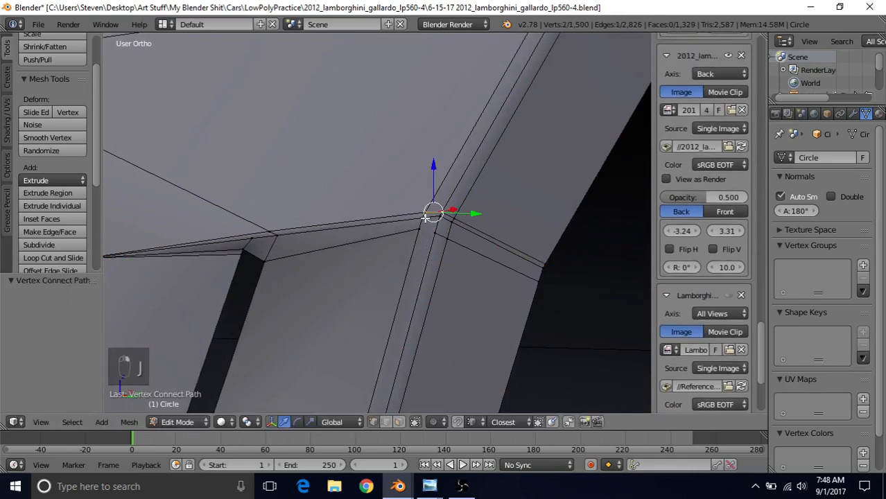
{"action": "scroll", "coordinate": [411, 274], "scroll_direction": "down", "scroll_amount": 2}
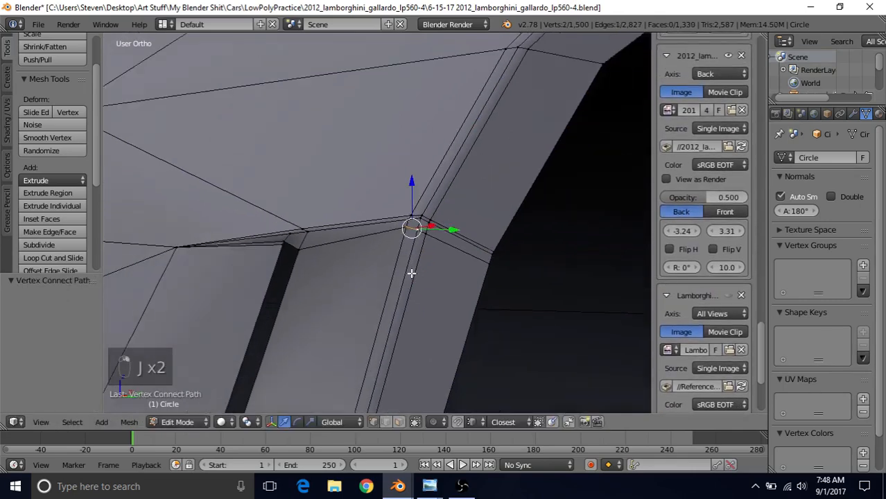
Examine the shading of the slot and wheel arch lip in Object Mode, and return to the mesh at the slot's upper end.
{"action": "key", "text": "Tab"}
{"action": "scroll", "coordinate": [409, 273], "scroll_direction": "down", "scroll_amount": 4}
{"action": "scroll", "coordinate": [380, 261], "scroll_direction": "down", "scroll_amount": 2}
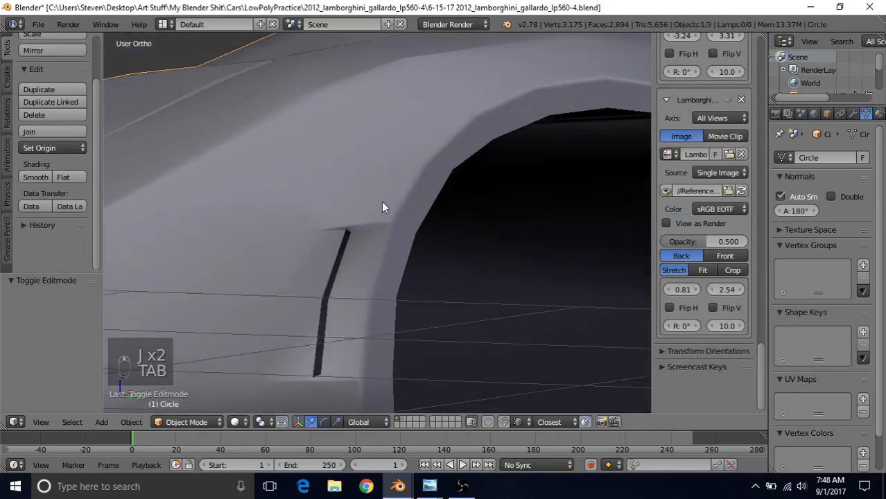
{"action": "middle_click_drag", "start_coordinate": [381, 202], "coordinate": [436, 199]}
{"action": "scroll", "coordinate": [366, 210], "scroll_direction": "up", "scroll_amount": 5}
{"action": "key", "text": "Tab"}
{"action": "scroll", "coordinate": [436, 199], "scroll_direction": "up", "scroll_amount": 3}
{"action": "scroll", "coordinate": [435, 199], "scroll_direction": "up", "scroll_amount": 1}
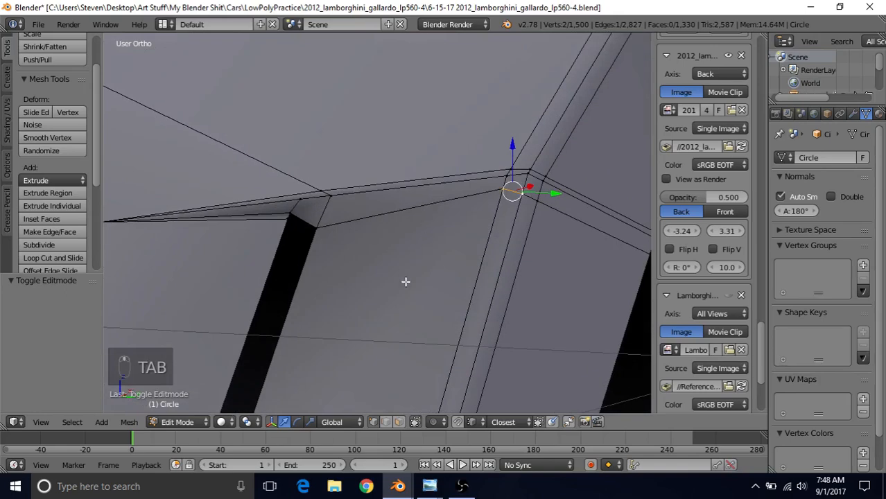
Switch to the Blender window with the "practice15 front intake V2" file, examine its topology around the slot's upper end, and return to the working file.
{"action": "mouse_move", "coordinate": [398, 486]}
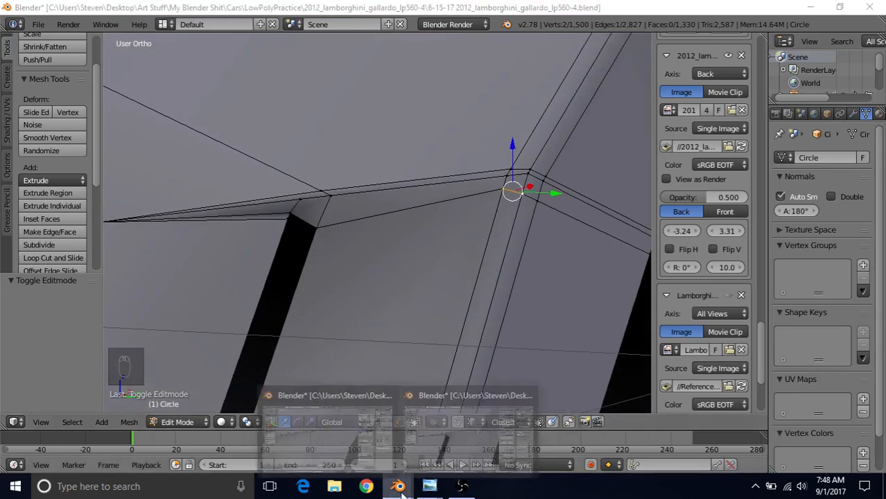
{"action": "left_click", "coordinate": [373, 458]}
{"action": "middle_click_drag", "start_coordinate": [374, 237], "coordinate": [478, 252]}
{"action": "key", "text": "Tab"}
{"action": "key", "text": "Tab"}
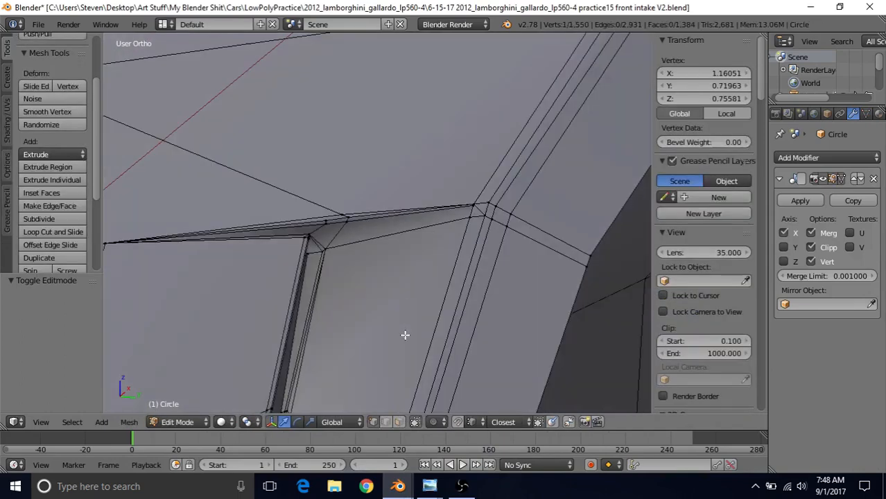
{"action": "key", "text": "Tab"}
{"action": "mouse_move", "coordinate": [398, 486]}
{"action": "left_click", "coordinate": [437, 431]}
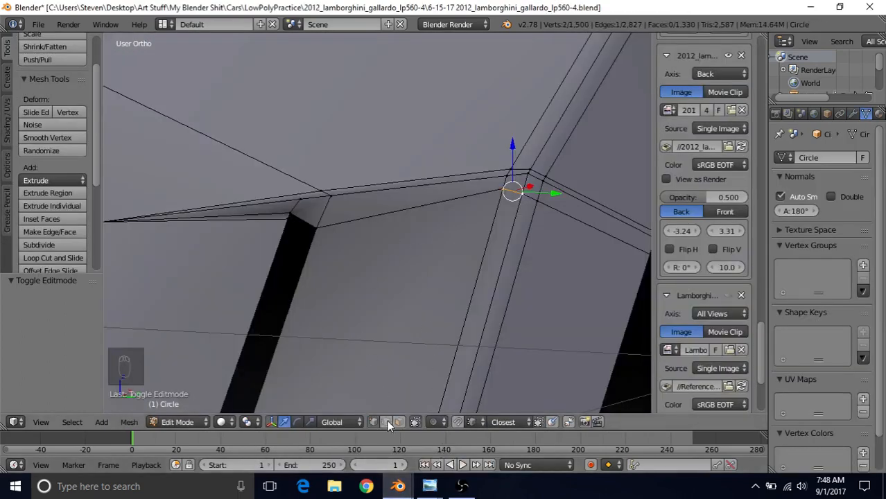
Add a loop cut along the recess's narrow upper strip, from the slot across the wheel arch lip, slid toward its upper border.
{"action": "middle_click_drag", "start_coordinate": [372, 195], "coordinate": [336, 223]}
{"action": "right_click", "coordinate": [346, 210]}
{"action": "right_click", "coordinate": [381, 215], "text": "shift"}
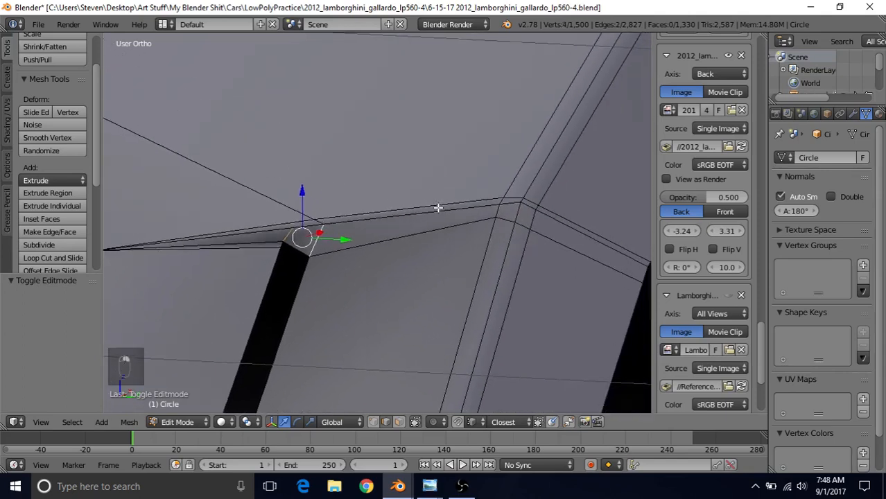
{"action": "right_click", "coordinate": [495, 210], "text": "shift"}
{"action": "right_click", "coordinate": [525, 213], "text": "shift"}
{"action": "right_click", "coordinate": [531, 215], "text": "shift"}
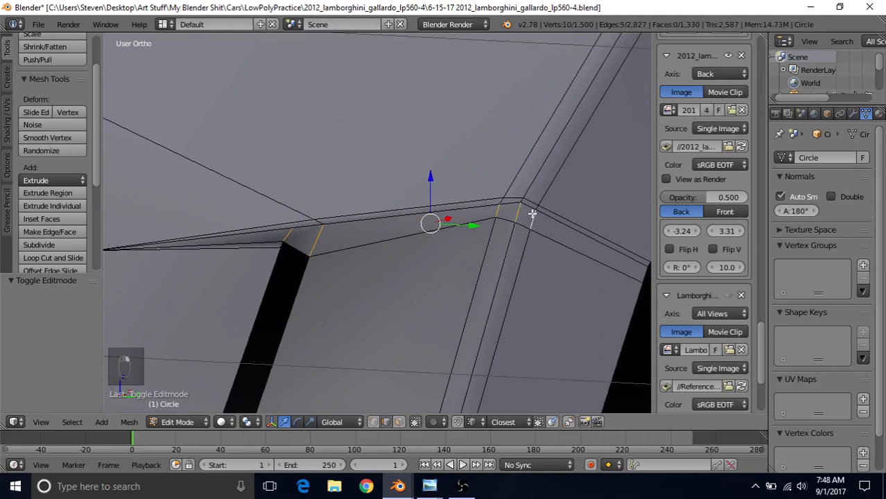
{"action": "key", "text": "ctrl+r"}
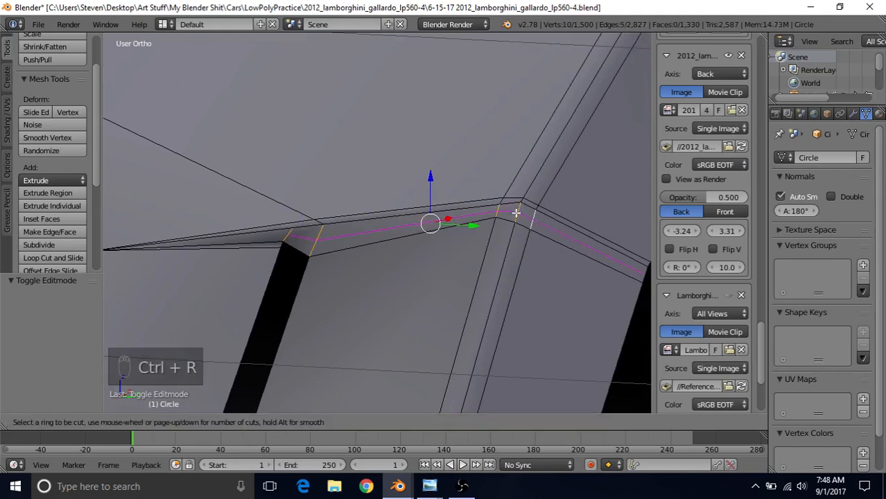
{"action": "left_click", "coordinate": [516, 213]}
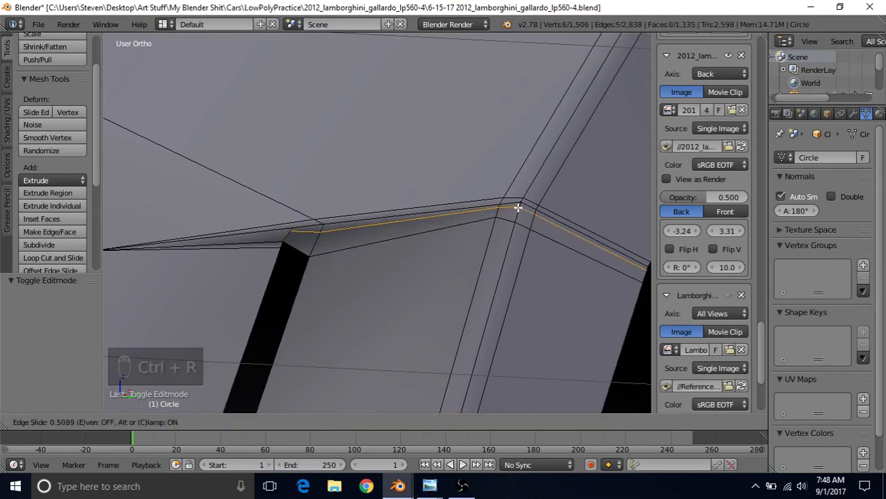
{"action": "left_click", "coordinate": [516, 212]}
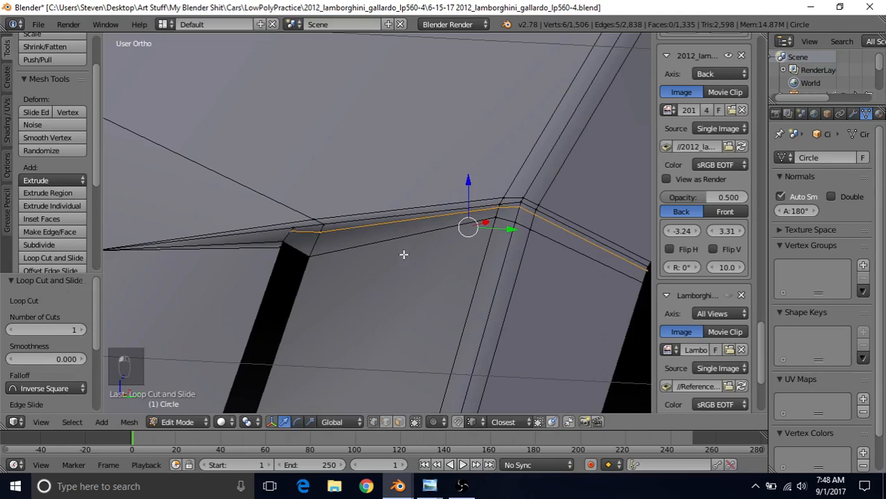
Connect the new loop's front vertex to the recess's upper front corner, and check the shading in Object Mode.
{"action": "middle_click_drag", "start_coordinate": [404, 254], "coordinate": [443, 248], "text": "shift"}
{"action": "right_click", "coordinate": [337, 220]}
{"action": "middle_click_drag", "start_coordinate": [248, 212], "coordinate": [271, 201]}
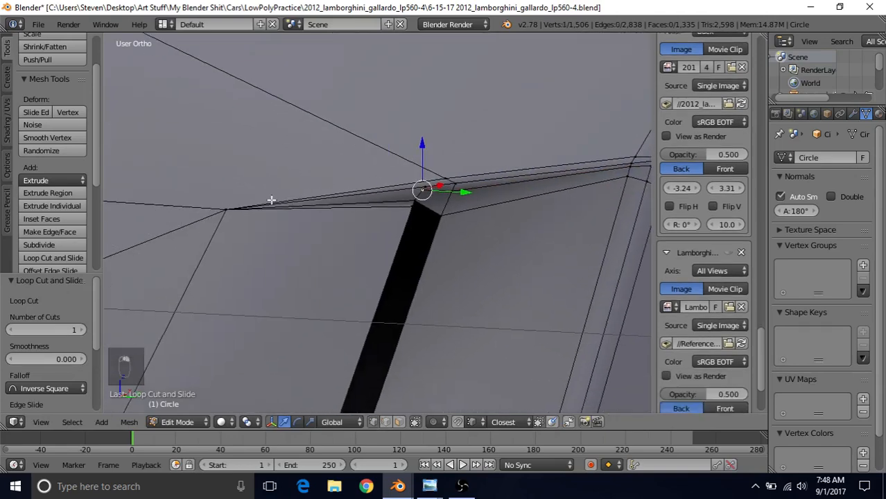
{"action": "right_click", "coordinate": [230, 211], "text": "shift"}
{"action": "key", "text": "j"}
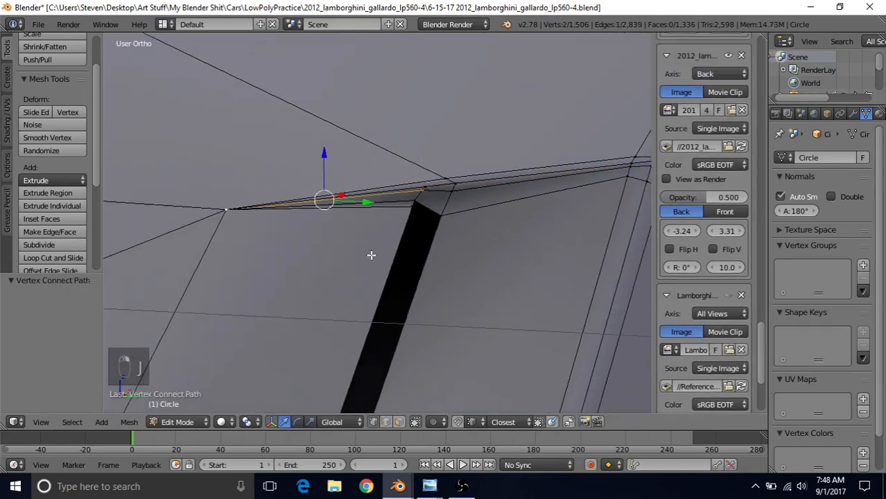
{"action": "key", "text": "Tab"}
{"action": "middle_click_drag", "start_coordinate": [428, 268], "coordinate": [469, 187]}
{"action": "scroll", "coordinate": [464, 200], "scroll_direction": "up", "scroll_amount": 2}
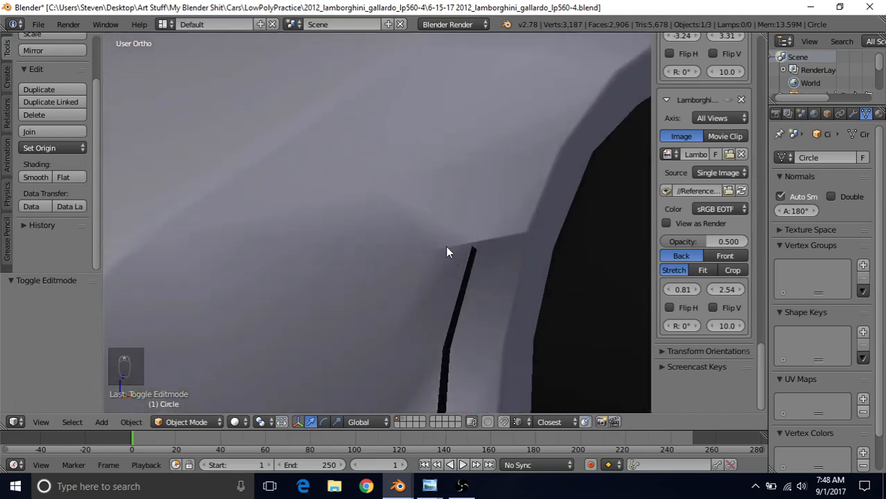
Move the vertex at the recess's upper front corner -0.009 along X.
{"action": "key", "text": "Tab"}
{"action": "middle_click_drag", "start_coordinate": [446, 246], "coordinate": [335, 215]}
{"action": "right_click", "coordinate": [369, 242]}
{"action": "key", "text": "KP_Decimal"}
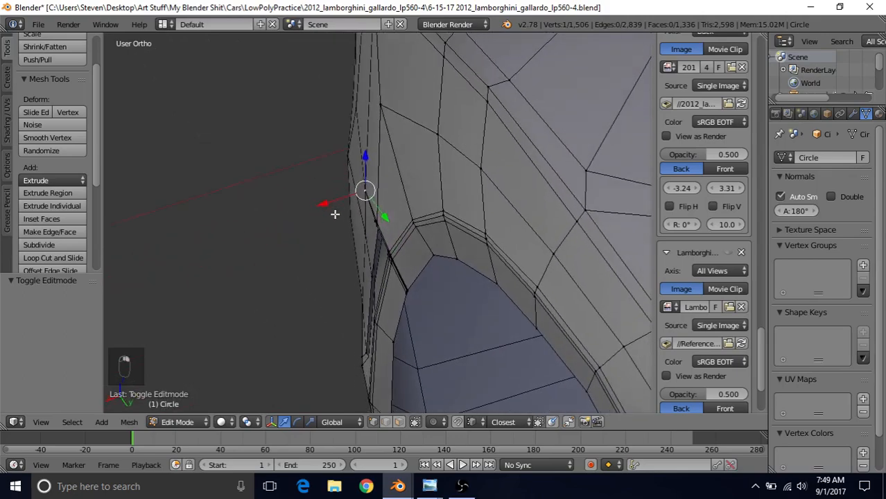
{"action": "left_click_drag", "start_coordinate": [322, 200], "coordinate": [333, 201]}
Select the cluster of vertices at the slot's upper end through the wireframe, shift it slightly along X, and check the shading in Object Mode.
{"action": "middle_click_drag", "start_coordinate": [387, 204], "coordinate": [380, 236]}
{"action": "key", "text": "z"}
{"action": "right_click", "coordinate": [372, 227]}
{"action": "key", "text": "c"}
{"action": "left_click", "coordinate": [372, 226]}
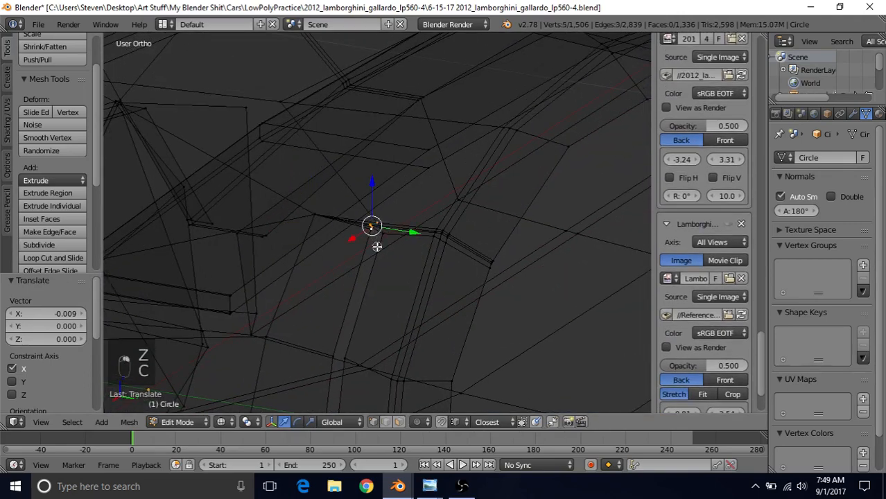
{"action": "mouse_move", "coordinate": [381, 226]}
{"action": "left_mouse_down"}
{"action": "mouse_move", "coordinate": [368, 234]}
{"action": "mouse_move", "coordinate": [375, 229]}
{"action": "left_mouse_up"}
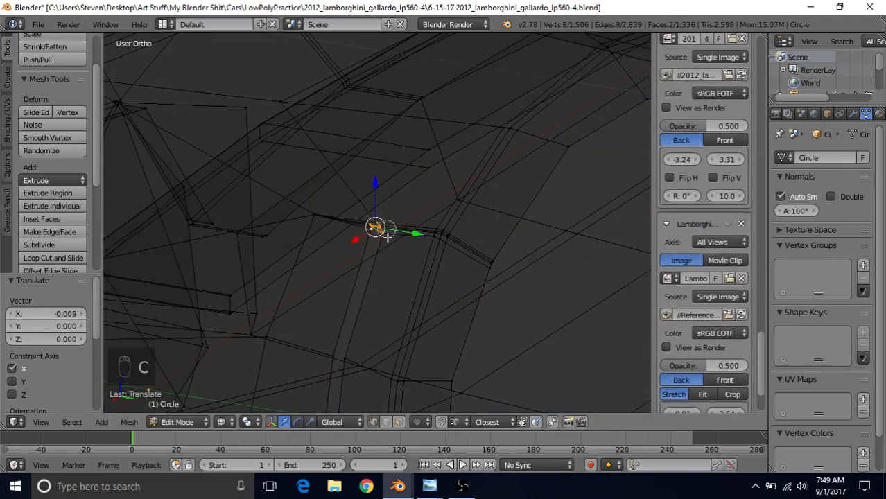
{"action": "right_click", "coordinate": [386, 240]}
{"action": "key", "text": "z"}
{"action": "scroll", "coordinate": [387, 239], "scroll_direction": "down", "scroll_amount": 3}
{"action": "middle_click_drag", "start_coordinate": [386, 239], "coordinate": [352, 265]}
{"action": "left_click_drag", "start_coordinate": [338, 239], "coordinate": [342, 239]}
{"action": "key", "text": "Tab"}
{"action": "scroll", "coordinate": [377, 184], "scroll_direction": "down", "scroll_amount": 2}
{"action": "middle_click_drag", "start_coordinate": [377, 185], "coordinate": [471, 139]}
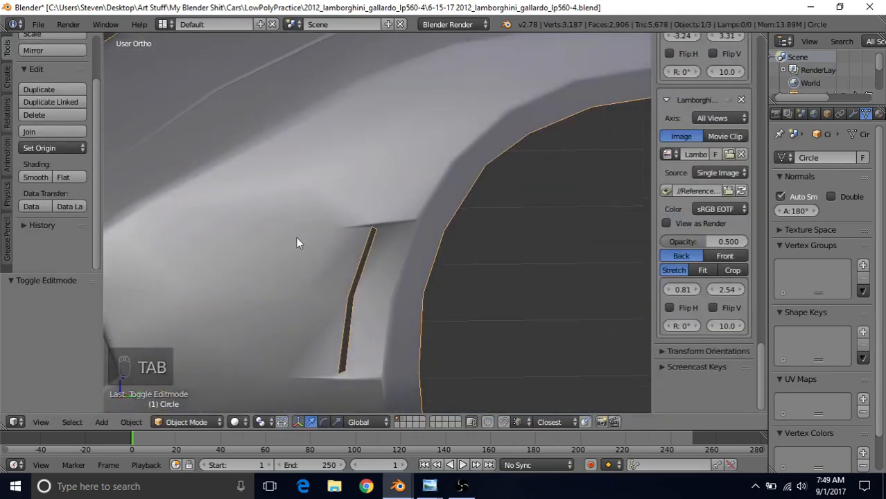
Inspect the shading around the vent slot's recess in Object Mode, comparing it with the mesh edges in Edit Mode.
{"action": "middle_click_drag", "start_coordinate": [297, 241], "coordinate": [306, 257]}
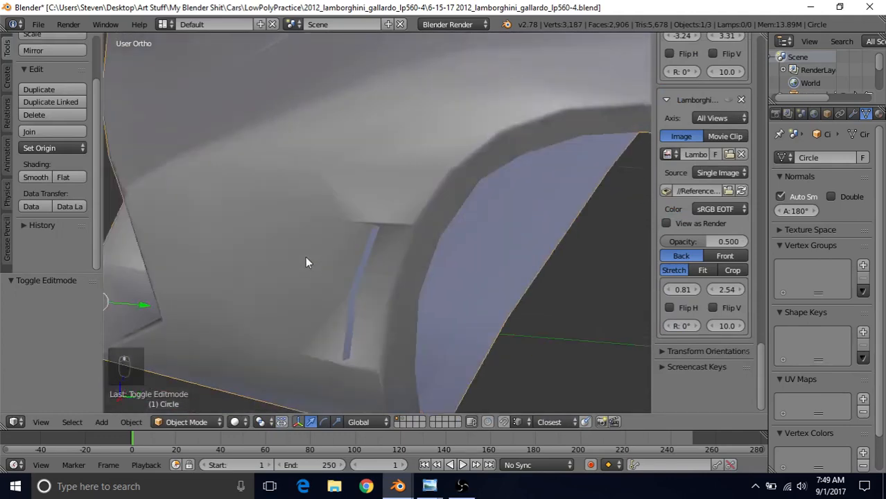
{"action": "key", "text": "Tab"}
{"action": "left_click_drag", "start_coordinate": [354, 240], "coordinate": [350, 274]}
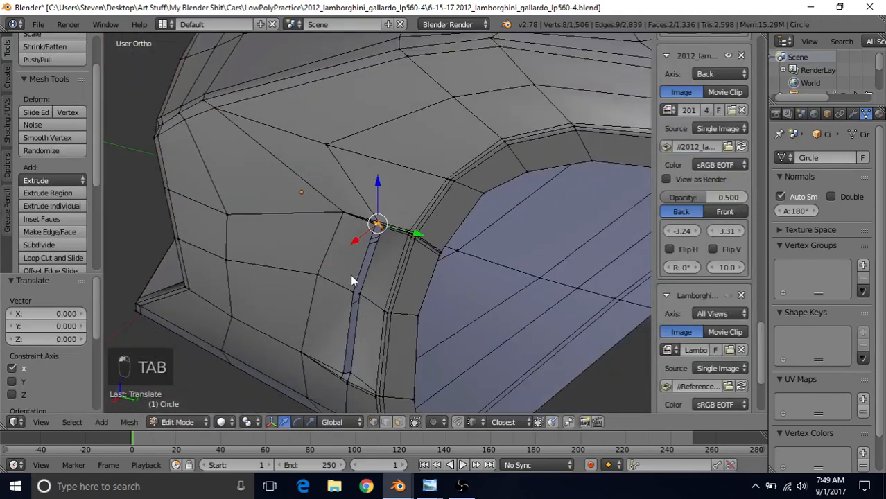
{"action": "key", "text": "Tab"}
{"action": "middle_click_drag", "start_coordinate": [367, 253], "coordinate": [417, 197]}
{"action": "key", "text": "Tab"}
{"action": "key", "text": "Tab"}
{"action": "key", "text": "Tab"}
Subdivide the side edges of the recess's lower face ahead of the slot and slide the new edge toward its lower border, factor -0.955.
{"action": "middle_click_drag", "start_coordinate": [333, 253], "coordinate": [394, 362]}
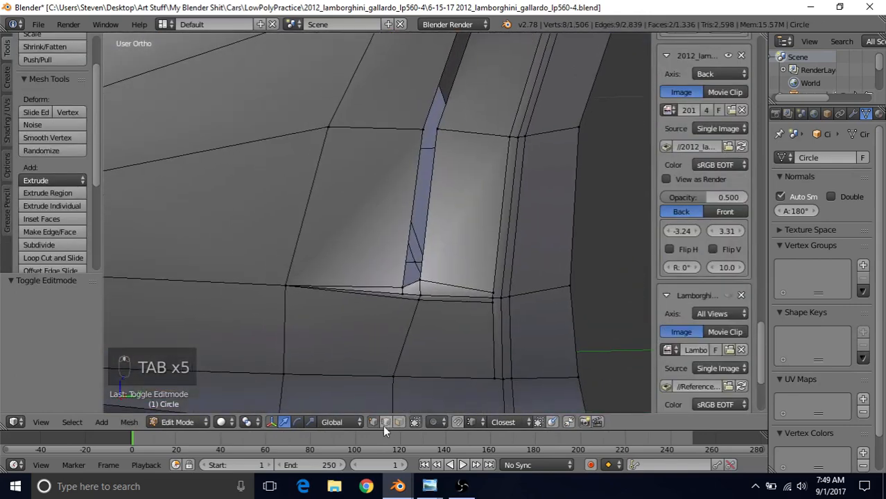
{"action": "left_click", "coordinate": [326, 242]}
{"action": "left_click", "coordinate": [382, 222], "text": "shift"}
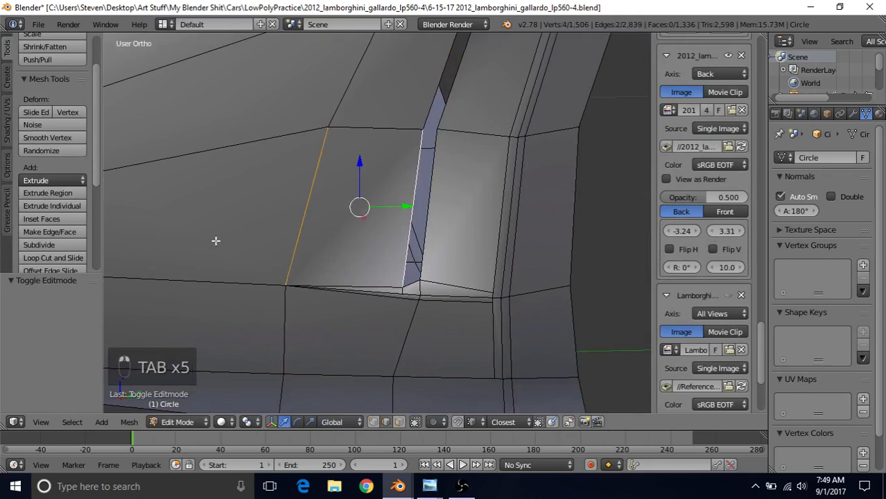
{"action": "left_click", "coordinate": [66, 244]}
{"action": "left_click", "coordinate": [361, 206]}
{"action": "key", "text": "q"}
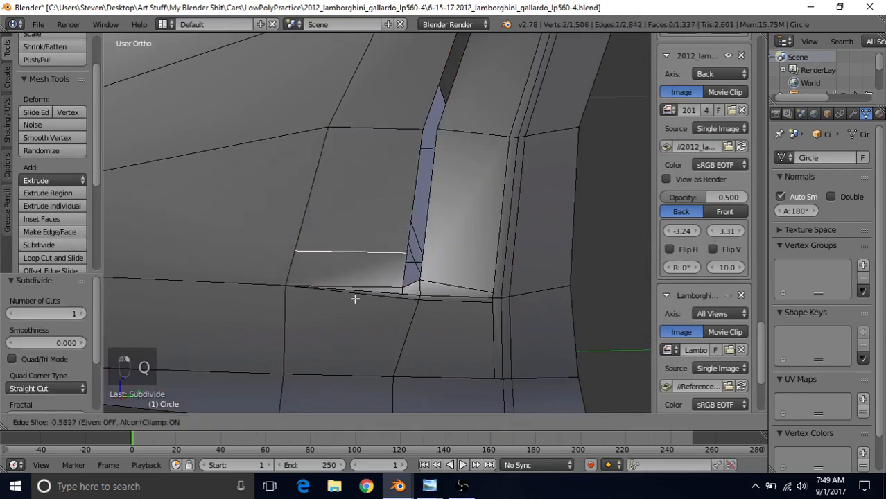
{"action": "left_click", "coordinate": [347, 325]}
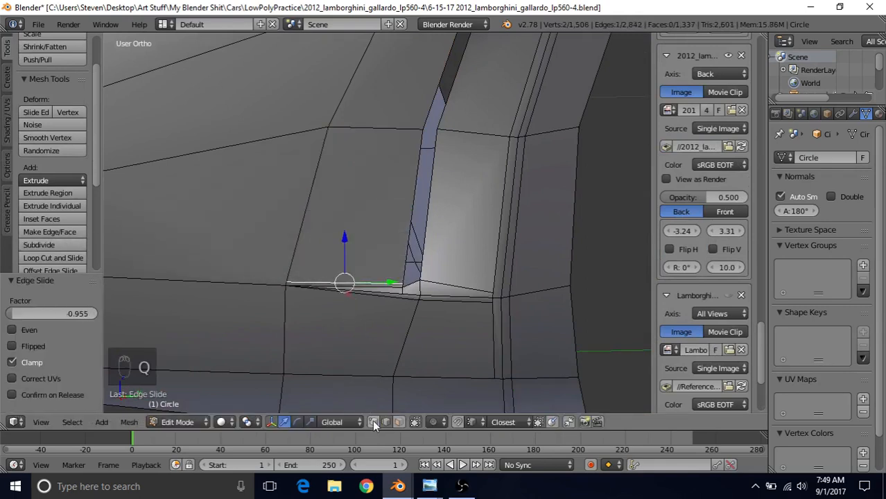
Merge the new edge's front vertex into the recess's lower front corner vertex using At Last, and check the shading in Object Mode.
{"action": "scroll", "coordinate": [370, 323], "scroll_direction": "up", "scroll_amount": 4}
{"action": "left_click", "coordinate": [186, 354]}
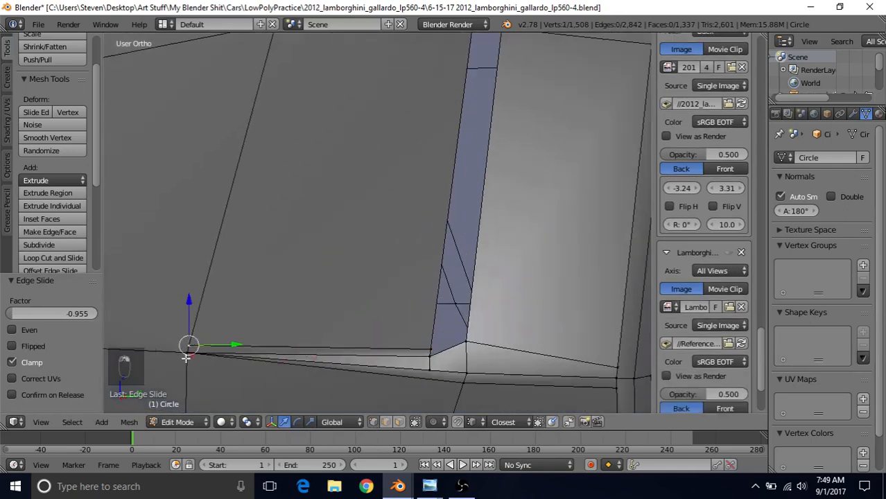
{"action": "key", "text": "alt+m"}
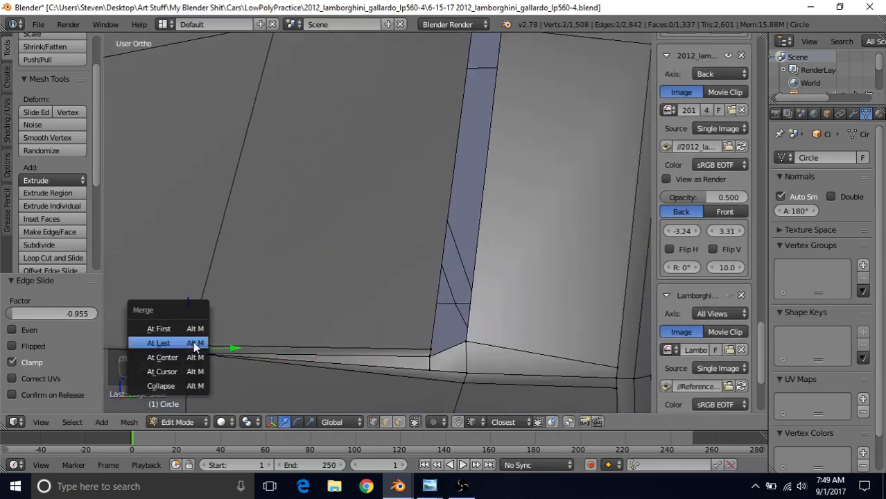
{"action": "left_click", "coordinate": [198, 340]}
{"action": "scroll", "coordinate": [328, 303], "scroll_direction": "down", "scroll_amount": 2}
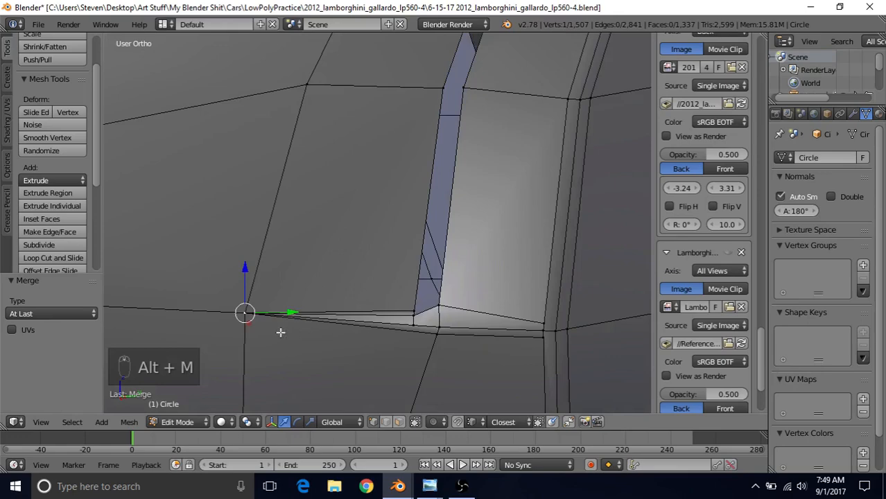
{"action": "scroll", "coordinate": [290, 310], "scroll_direction": "down", "scroll_amount": 3}
{"action": "key", "text": "Tab"}
{"action": "scroll", "coordinate": [290, 310], "scroll_direction": "down", "scroll_amount": 5}
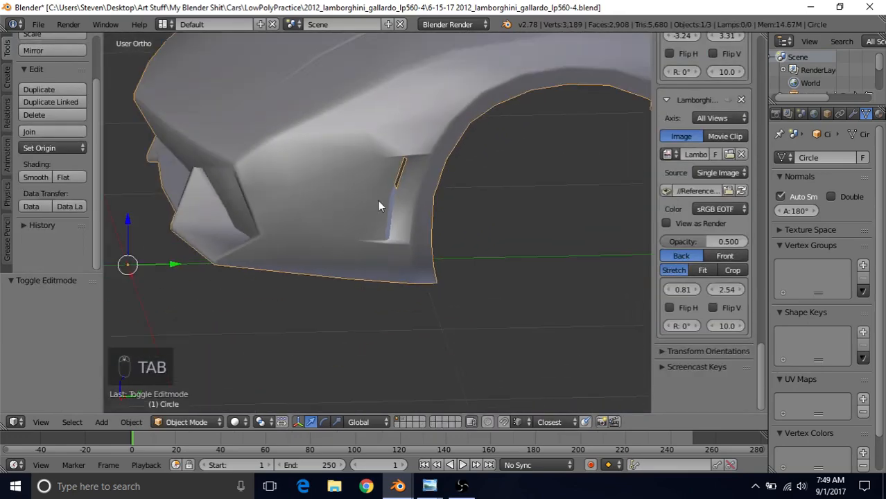
{"action": "middle_click_drag", "start_coordinate": [378, 201], "coordinate": [361, 224]}
{"action": "scroll", "coordinate": [402, 177], "scroll_direction": "up", "scroll_amount": 2}
Save the car model under its existing file name.
{"action": "left_click", "coordinate": [37, 25]}
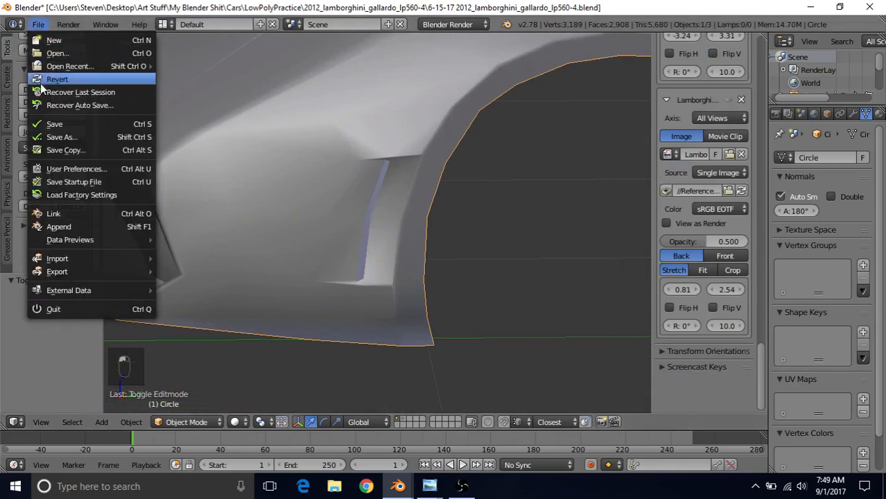
{"action": "left_click", "coordinate": [59, 127]}
{"action": "middle_click_drag", "start_coordinate": [376, 239], "coordinate": [375, 301]}
Examine the vent slot's curve and ends in the Lamborghini rims reference photo, and return to the mesh in Blender's Edit Mode.
{"action": "mouse_move", "coordinate": [398, 485]}
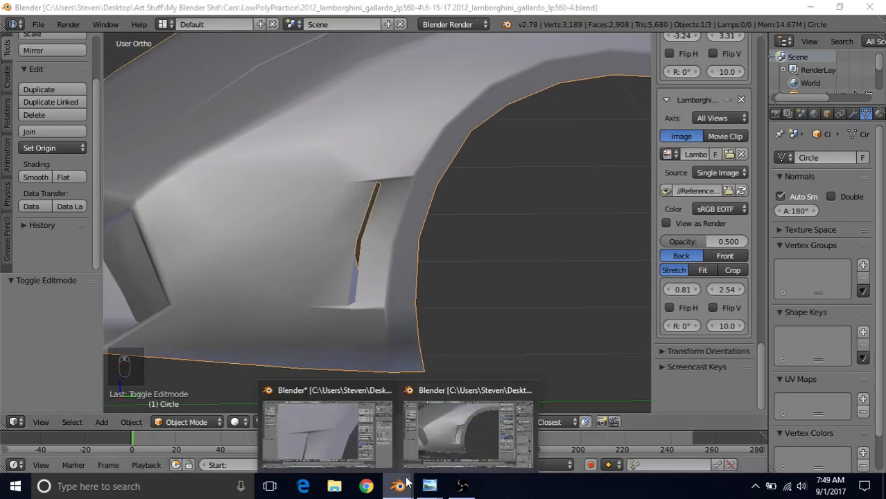
{"action": "mouse_move", "coordinate": [430, 486]}
{"action": "left_click", "coordinate": [479, 433]}
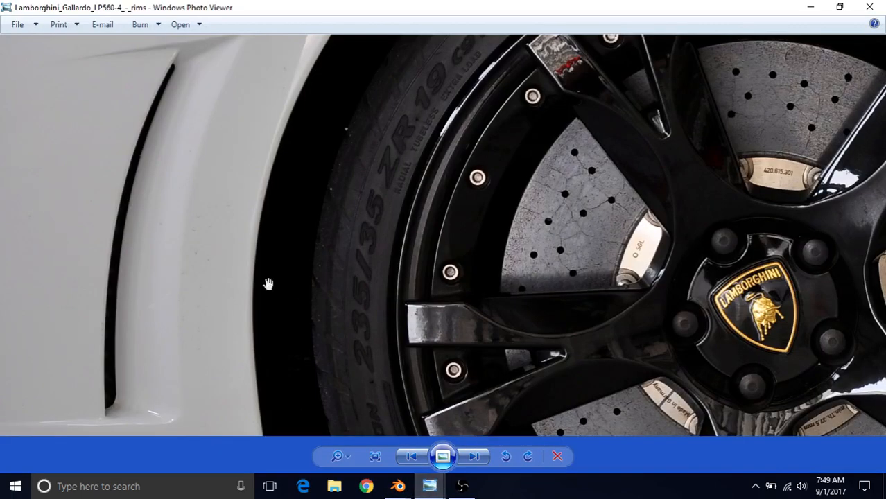
{"action": "left_click_drag", "start_coordinate": [230, 252], "coordinate": [270, 262]}
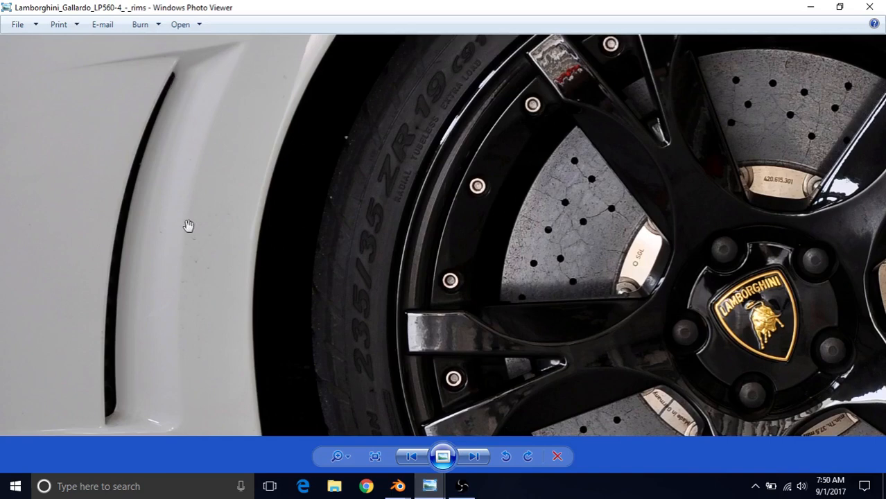
{"action": "left_click_drag", "start_coordinate": [188, 226], "coordinate": [233, 241]}
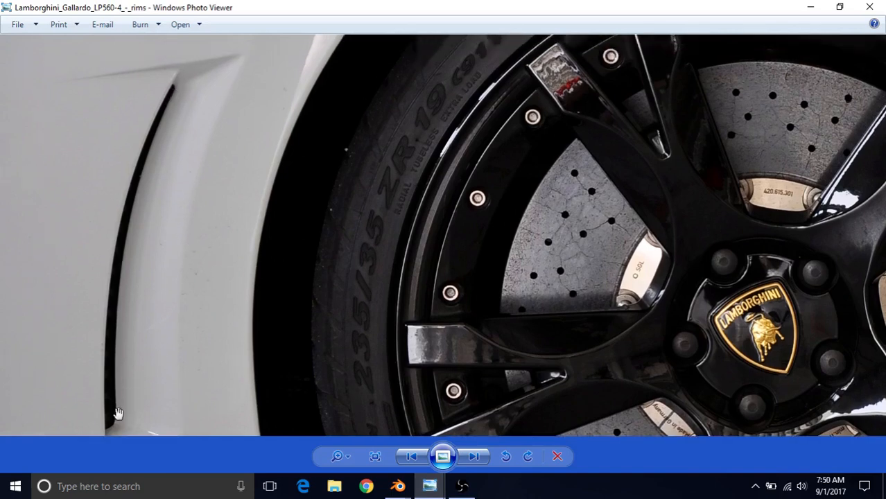
{"action": "left_click_drag", "start_coordinate": [118, 414], "coordinate": [127, 370]}
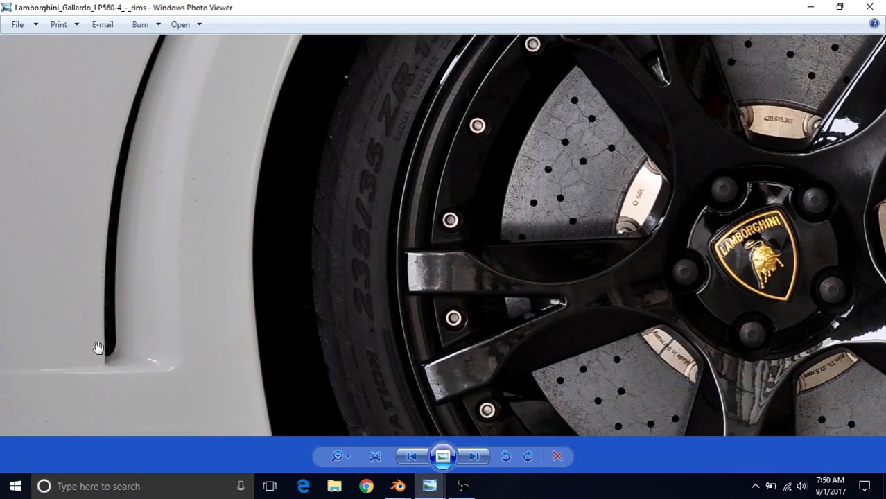
{"action": "mouse_move", "coordinate": [398, 486]}
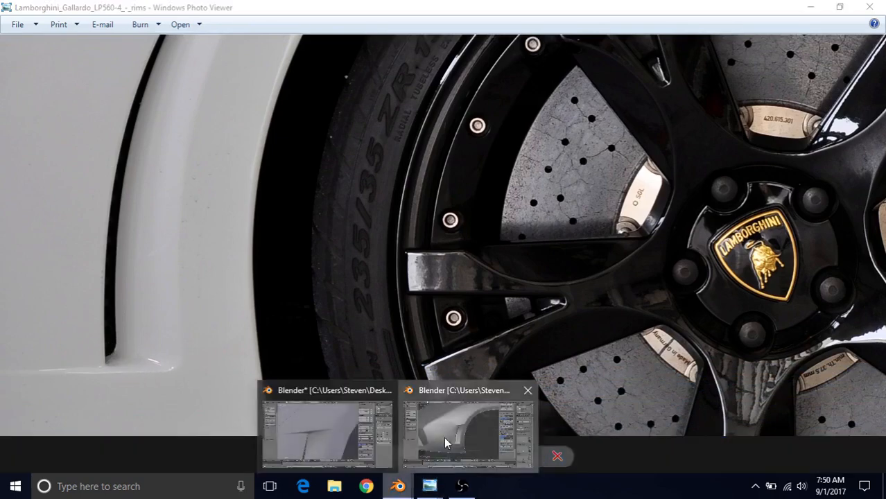
{"action": "left_click", "coordinate": [472, 425]}
{"action": "key", "text": "Tab"}
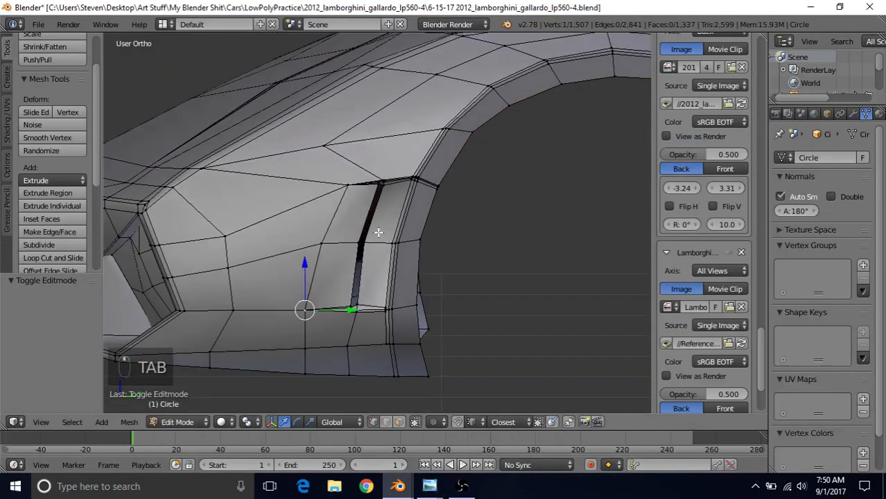
Fill the vent slot's border loop with a face and inset it by a thickness of 0.0006.
{"action": "right_click", "coordinate": [373, 195]}
{"action": "scroll", "coordinate": [357, 244], "scroll_direction": "up", "scroll_amount": 4}
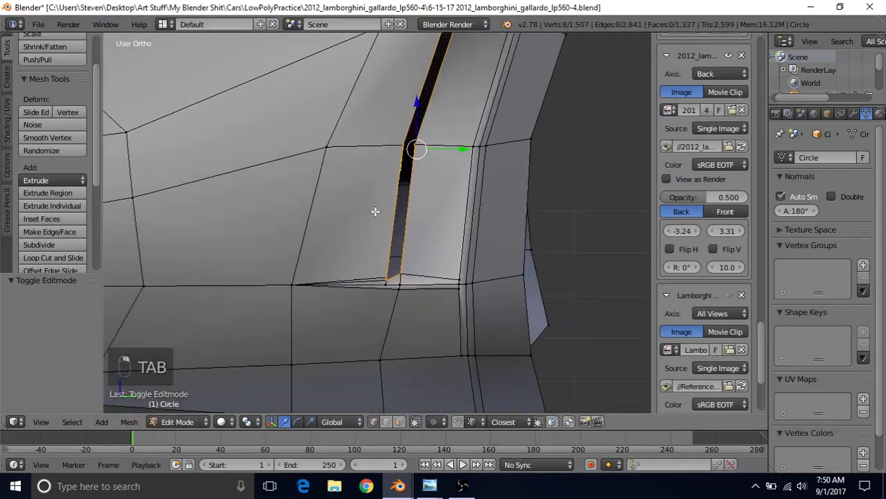
{"action": "scroll", "coordinate": [313, 291], "scroll_direction": "up", "scroll_amount": 1}
{"action": "key", "text": "f"}
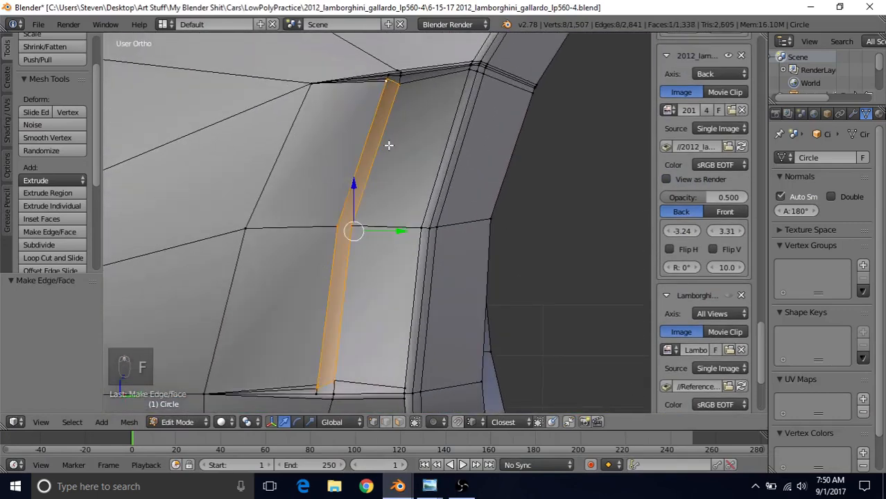
{"action": "middle_click_drag", "start_coordinate": [390, 145], "coordinate": [395, 162], "text": "shift"}
{"action": "key", "text": "i"}
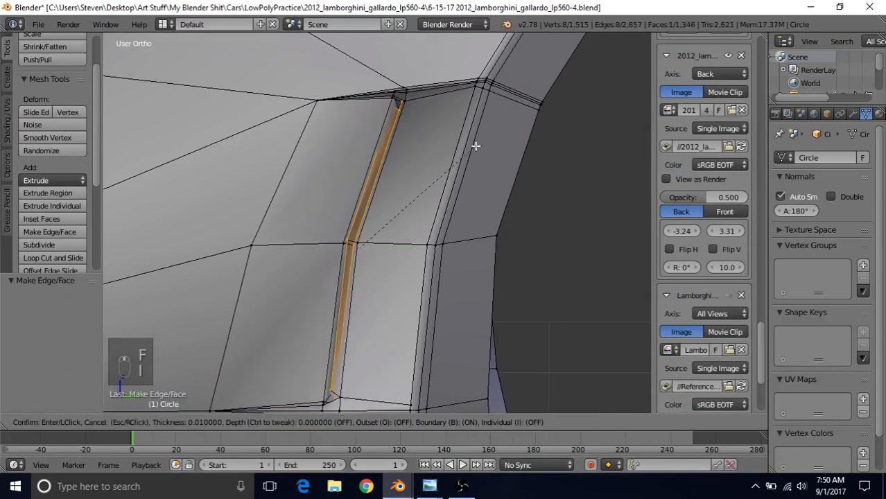
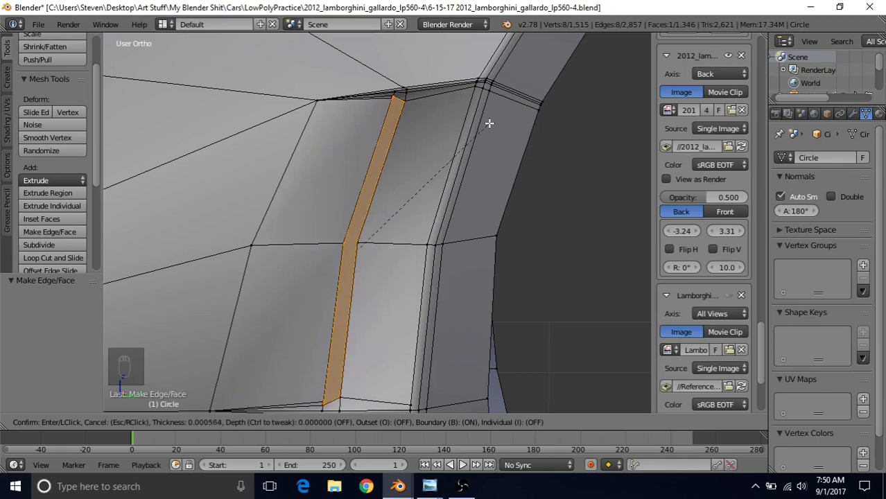
{"action": "left_click", "coordinate": [489, 124]}
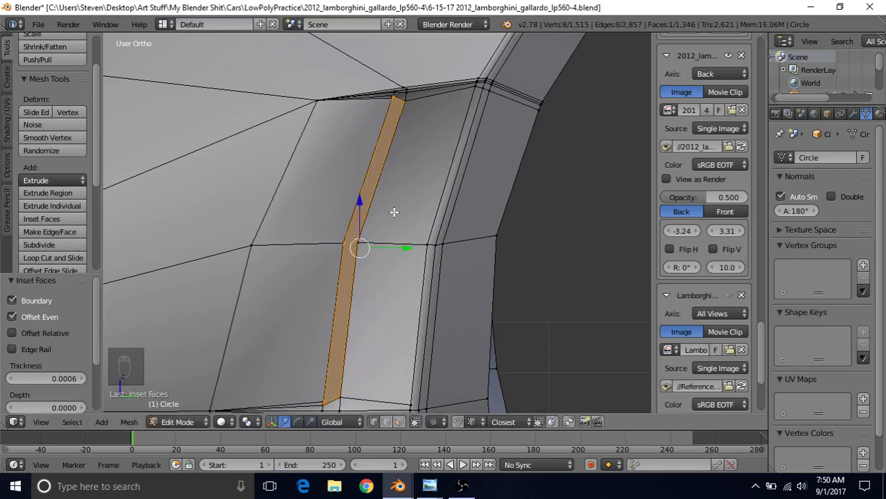
Extrude the slot's inset face in place, move it -0.005 along X and -0.001 along Y, and delete the face.
{"action": "middle_click_drag", "start_coordinate": [392, 215], "coordinate": [390, 170]}
{"action": "key", "text": "e"}
{"action": "right_click", "coordinate": [368, 192]}
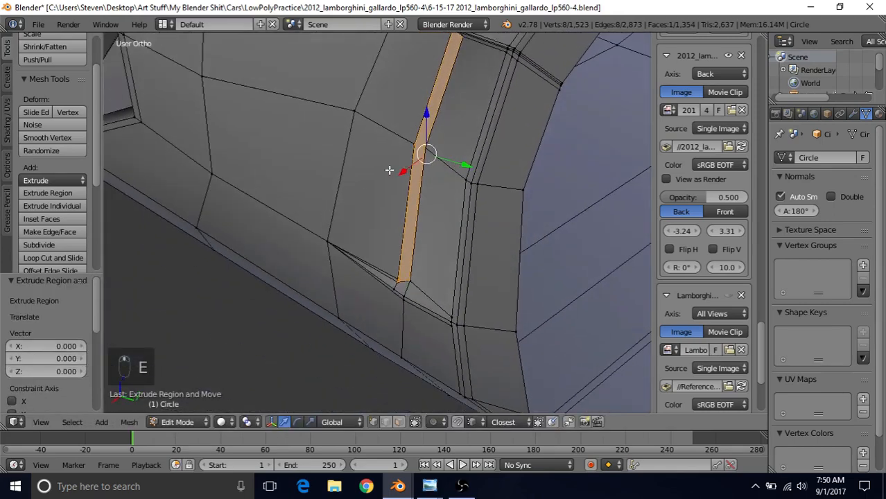
{"action": "left_click_drag", "start_coordinate": [402, 169], "coordinate": [404, 169]}
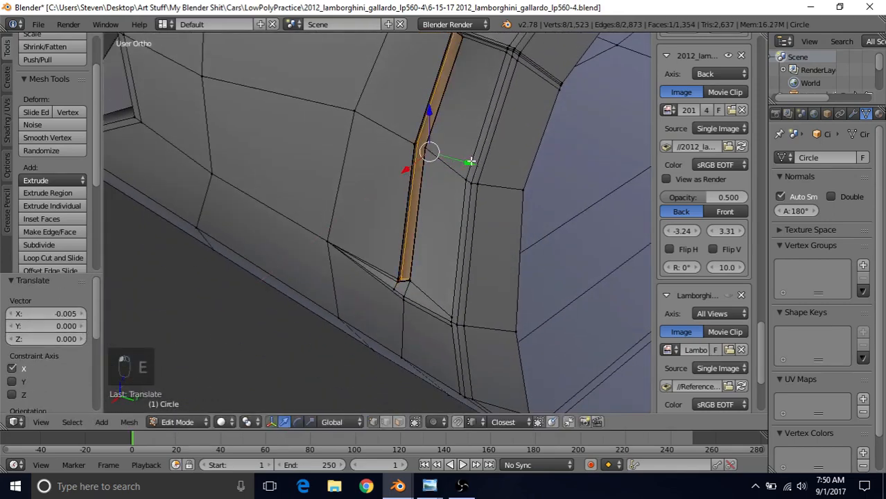
{"action": "left_click_drag", "start_coordinate": [470, 162], "coordinate": [468, 161]}
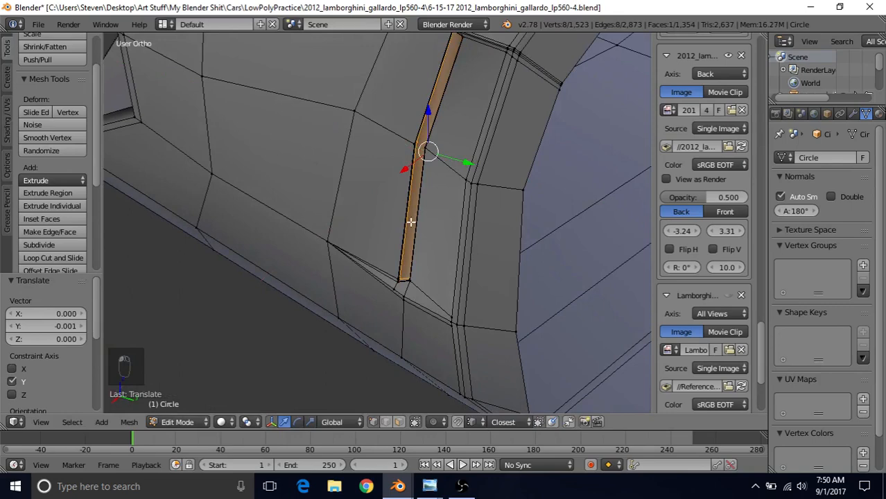
{"action": "key", "text": "Delete"}
{"action": "left_click", "coordinate": [411, 223]}
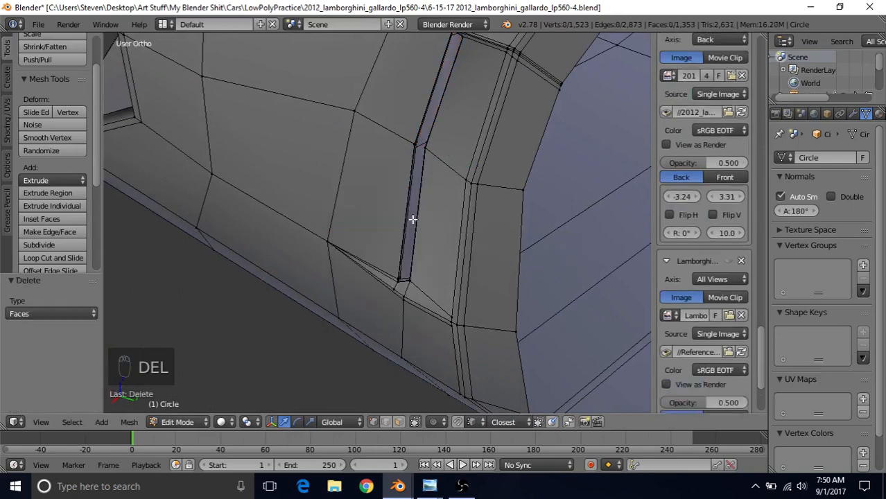
Check the slot's inner rim in Object Mode and undo its face deletion, extrusion, inset and fill.
{"action": "middle_click_drag", "start_coordinate": [411, 218], "coordinate": [369, 188]}
{"action": "key", "text": "Tab"}
{"action": "key", "text": "Tab"}
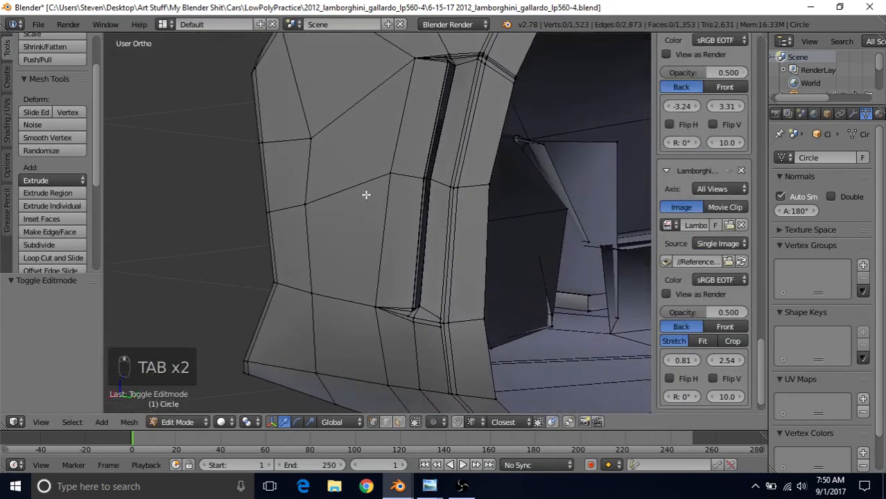
{"action": "scroll", "coordinate": [371, 194], "scroll_direction": "up", "scroll_amount": 5}
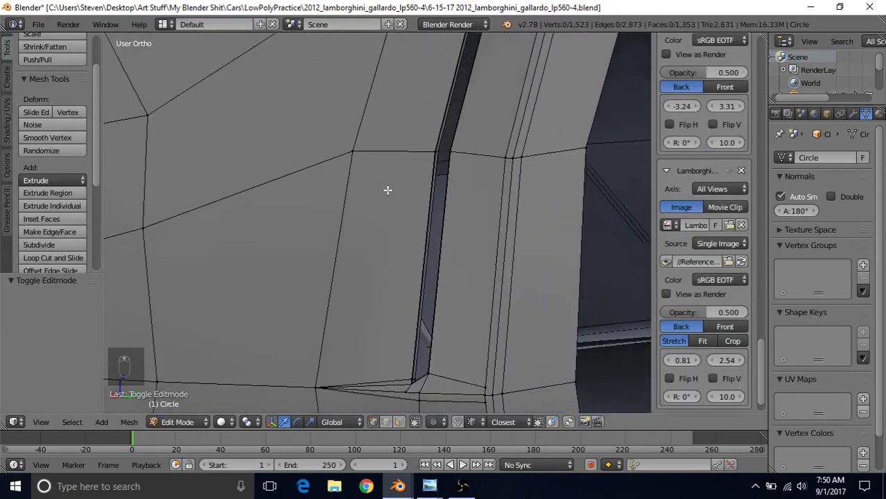
{"action": "key", "text": "ctrl+z"}
{"action": "key", "text": "ctrl+z"}
{"action": "key", "text": "ctrl+z"}
{"action": "key", "text": "ctrl+z"}
{"action": "key", "text": "ctrl+z"}
{"action": "key", "text": "ctrl+z"}
{"action": "key", "text": "ctrl+z"}
{"action": "key", "text": "ctrl+z"}
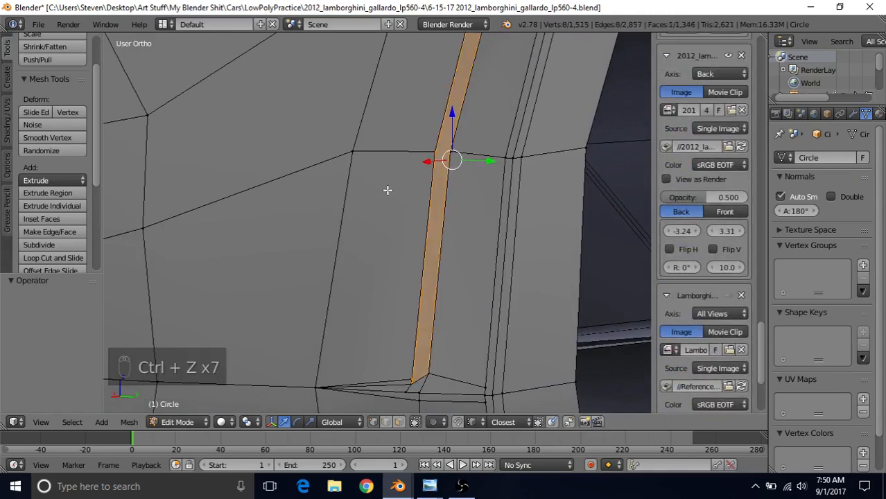
{"action": "key", "text": "ctrl+z"}
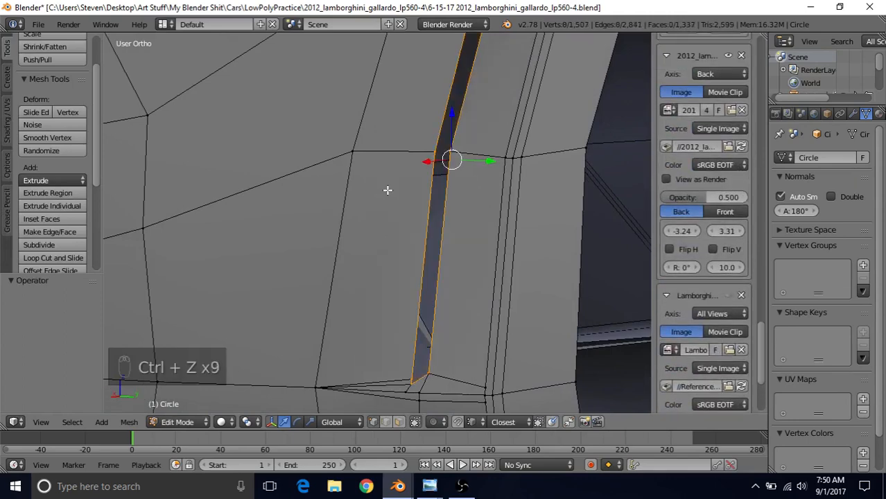
Select the two facing vertices at the slot's middle bend and vertex-bevel them by 0.069 with one segment.
{"action": "scroll", "coordinate": [388, 190], "scroll_direction": "down", "scroll_amount": 2}
{"action": "right_click", "coordinate": [416, 174]}
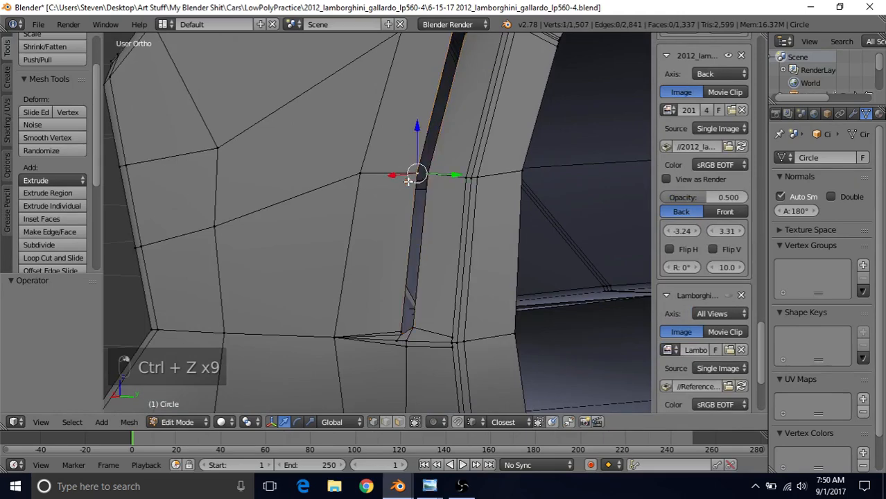
{"action": "right_click", "coordinate": [430, 172], "text": "shift"}
{"action": "middle_click_drag", "start_coordinate": [319, 209], "coordinate": [392, 167]}
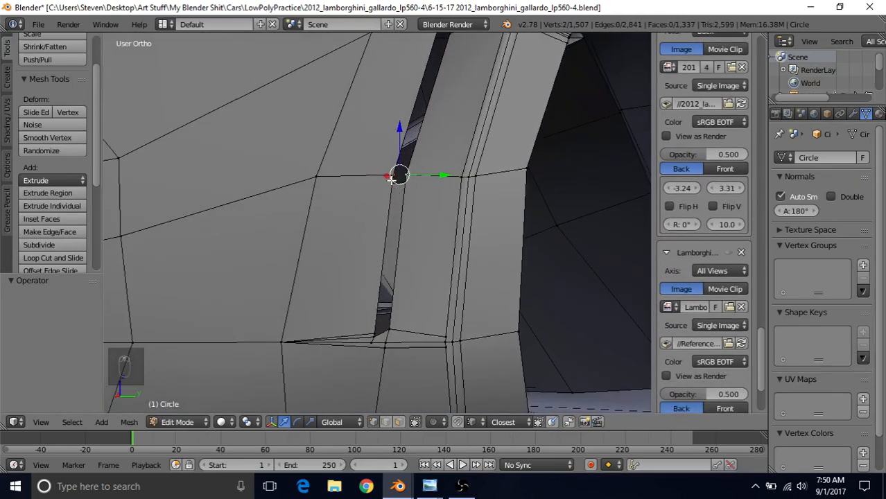
{"action": "key", "text": "ctrl+shift+b"}
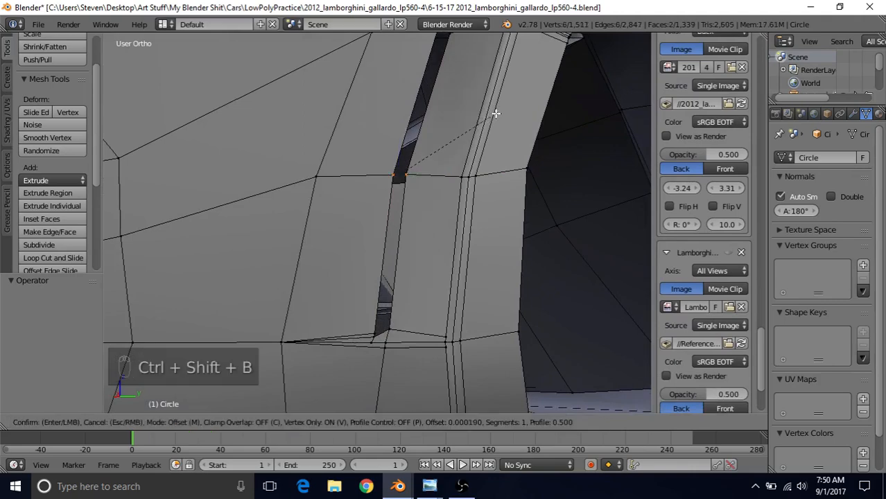
{"action": "left_click", "coordinate": [550, 75]}
{"action": "middle_click_drag", "start_coordinate": [549, 75], "coordinate": [409, 150]}
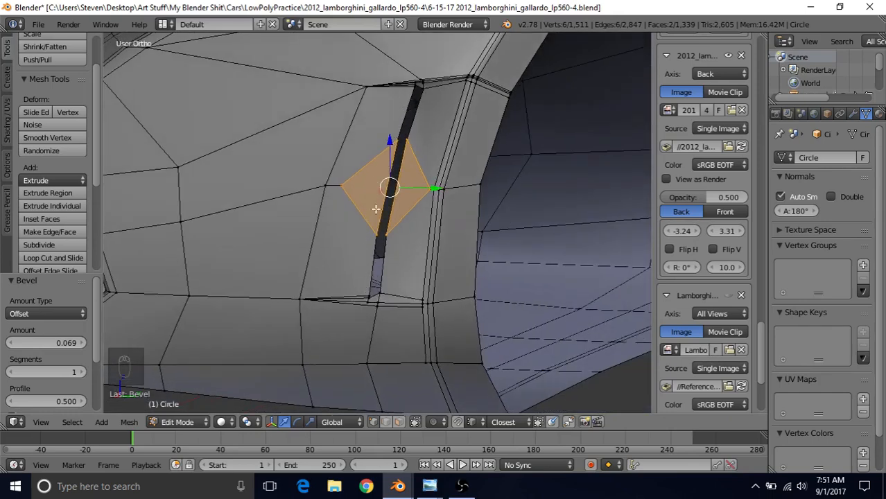
Merge the bevel's outer corner vertex on the slot's wheel-arch side into the neighbouring arch edge vertex, using At Last.
{"action": "middle_click_drag", "start_coordinate": [380, 174], "coordinate": [463, 214]}
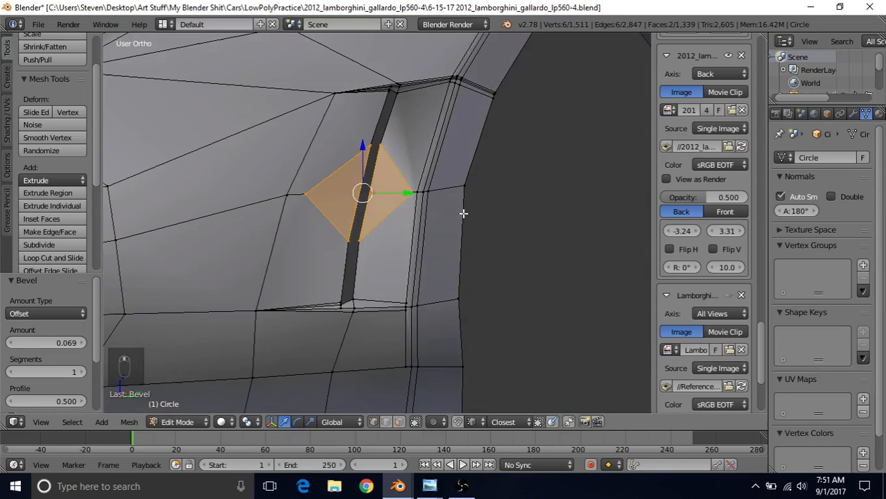
{"action": "mouse_move", "coordinate": [414, 164]}
{"action": "middle_mouse_down"}
{"action": "mouse_move", "coordinate": [397, 184]}
{"action": "mouse_move", "coordinate": [411, 167]}
{"action": "middle_mouse_up"}
{"action": "right_click", "coordinate": [424, 156]}
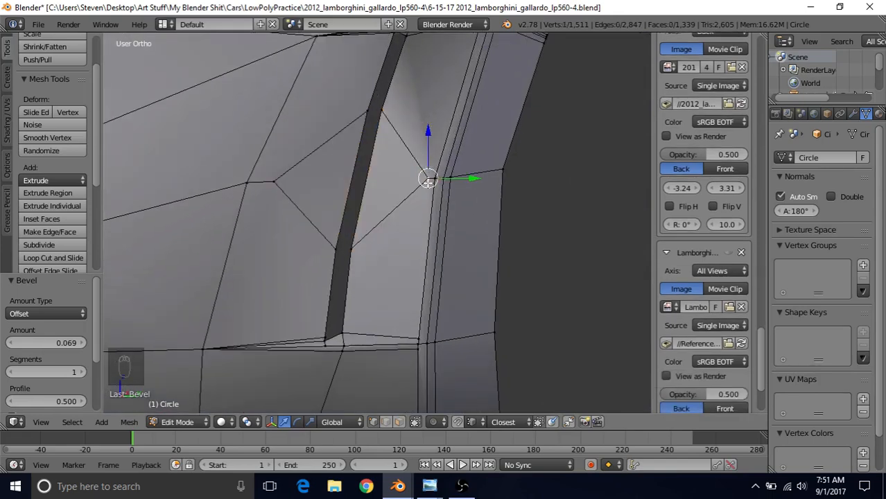
{"action": "right_click", "coordinate": [431, 169], "text": "shift"}
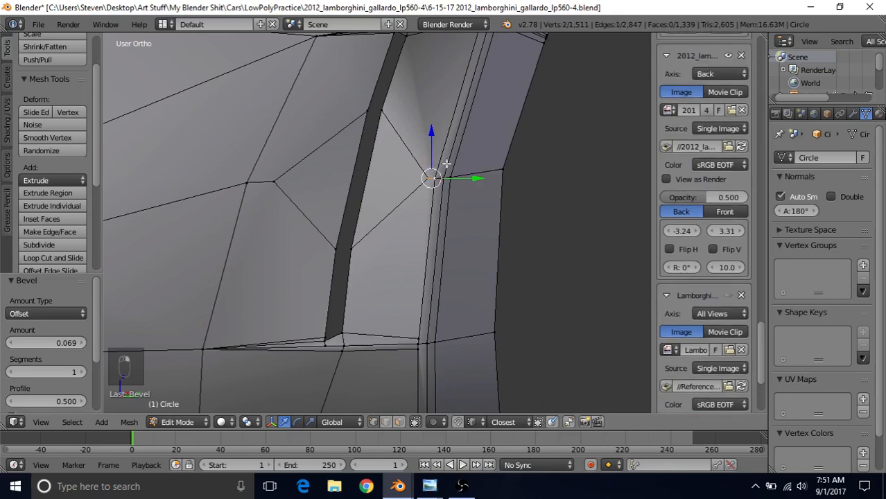
{"action": "key", "text": "alt+m"}
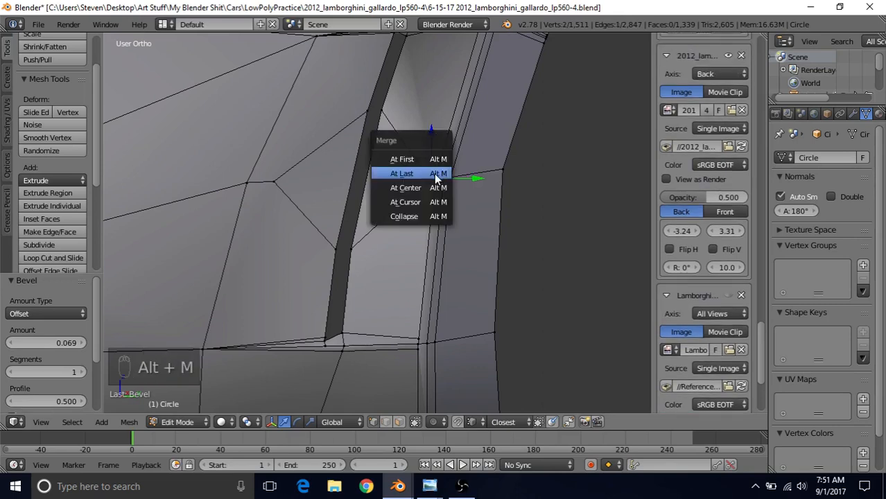
{"action": "left_click", "coordinate": [403, 173]}
Merge the bevel's outer corner vertex on the slot's other side into the adjacent body vertex At Last, and check the slot in Object Mode.
{"action": "right_click", "coordinate": [260, 180]}
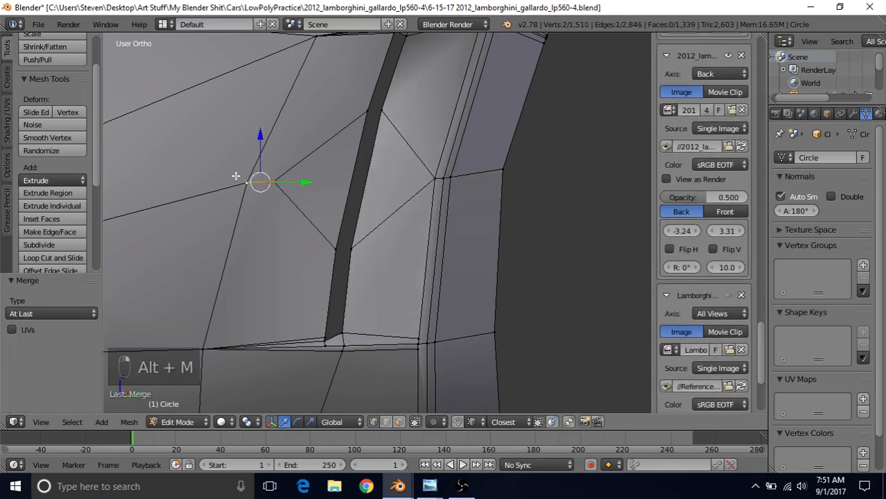
{"action": "key", "text": "alt+m"}
{"action": "left_click", "coordinate": [235, 178]}
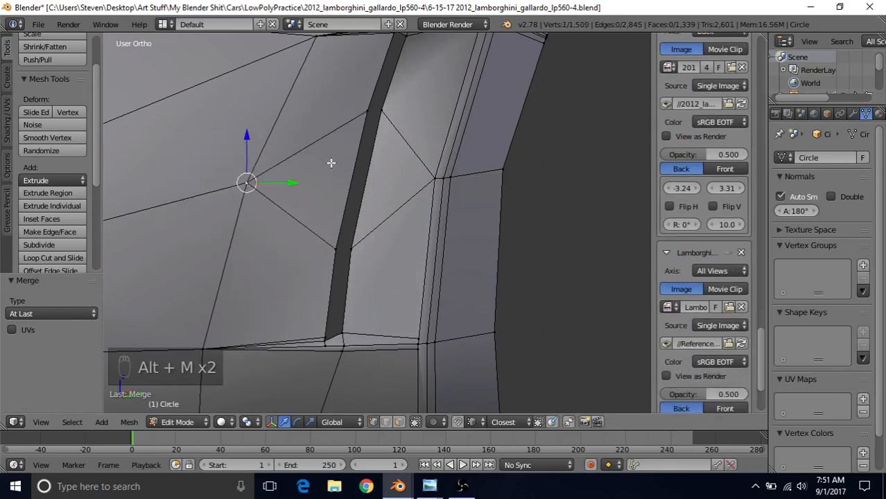
{"action": "scroll", "coordinate": [321, 226], "scroll_direction": "down", "scroll_amount": 3}
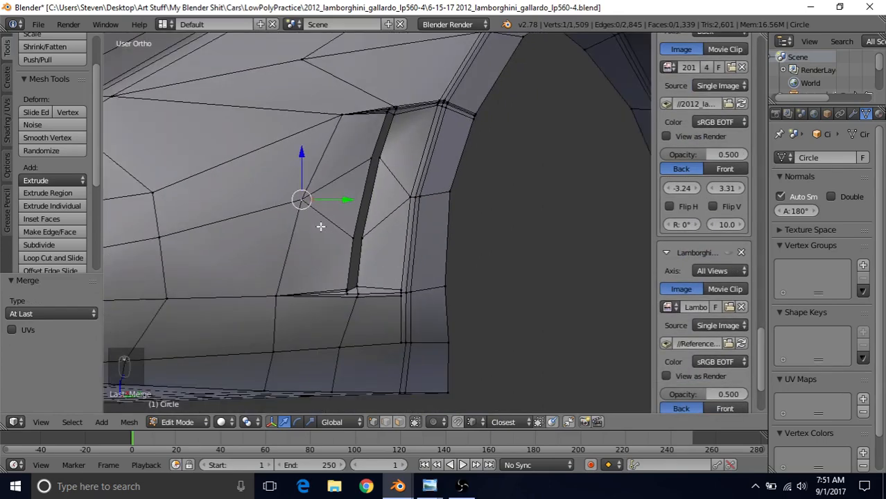
{"action": "key", "text": "Tab"}
{"action": "scroll", "coordinate": [370, 171], "scroll_direction": "down", "scroll_amount": 3}
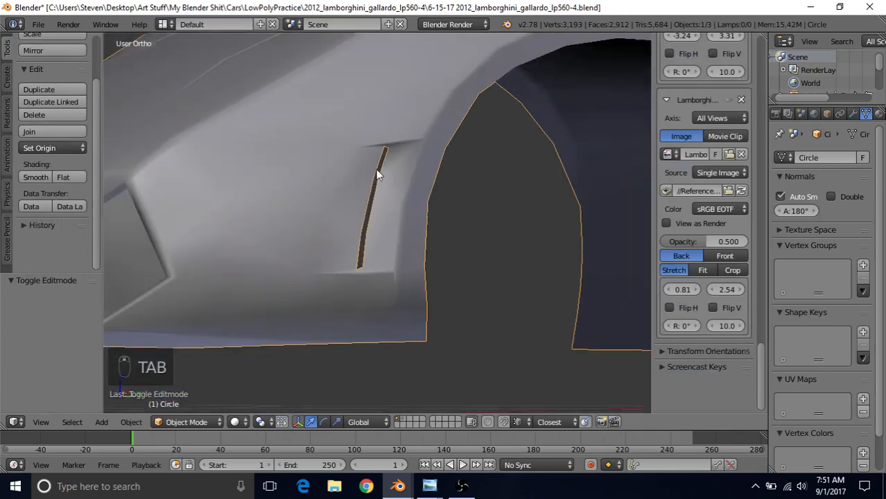
{"action": "key", "text": "Tab"}
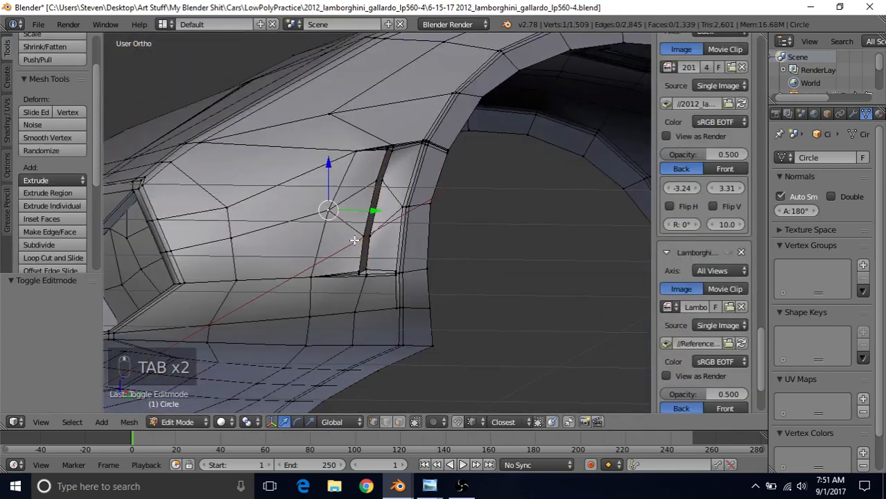
Fill the curved vent slot's border loop with a face and inset it by a thickness of 0.0004.
{"action": "scroll", "coordinate": [354, 240], "scroll_direction": "up", "scroll_amount": 4}
{"action": "right_click", "coordinate": [368, 192], "text": "alt"}
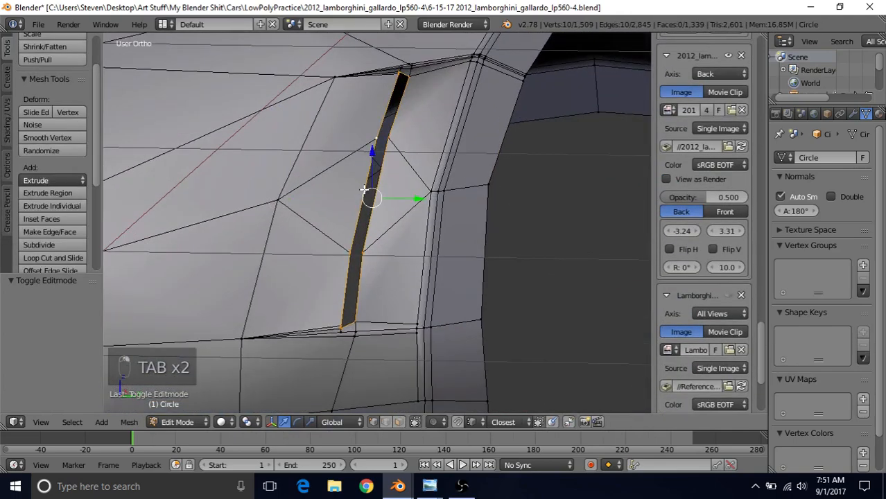
{"action": "key", "text": "f"}
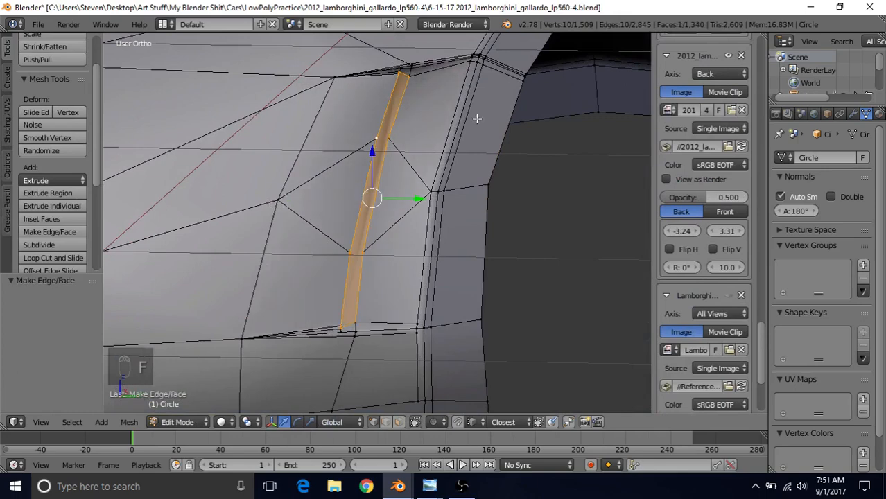
{"action": "key", "text": "i"}
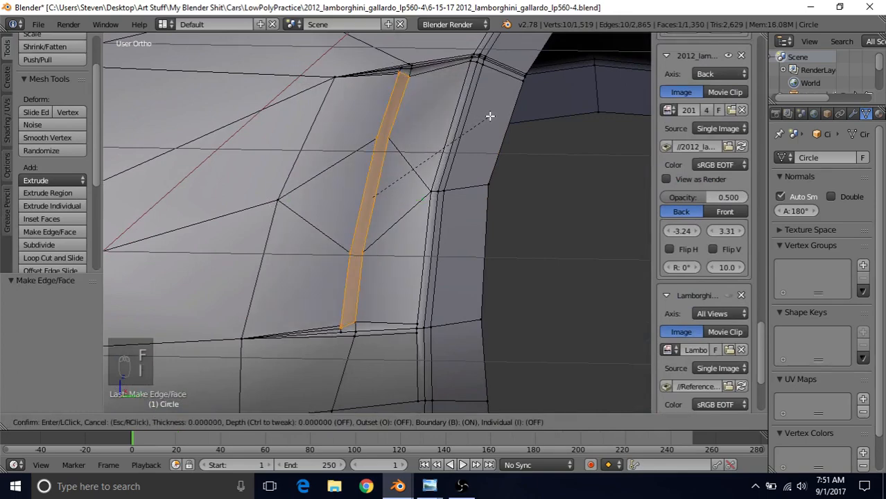
{"action": "left_click", "coordinate": [482, 118]}
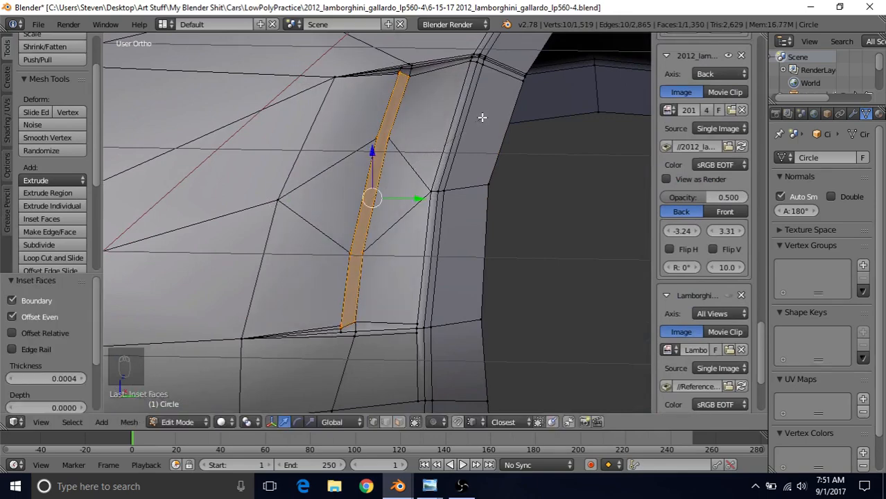
Extrude the selected narrow face strip beside the wheel arch, pushing it inward about -0.0066 along X and -0.002 along Y.
{"action": "key", "text": "e"}
{"action": "right_click", "coordinate": [433, 176]}
{"action": "middle_click_drag", "start_coordinate": [433, 175], "coordinate": [313, 245]}
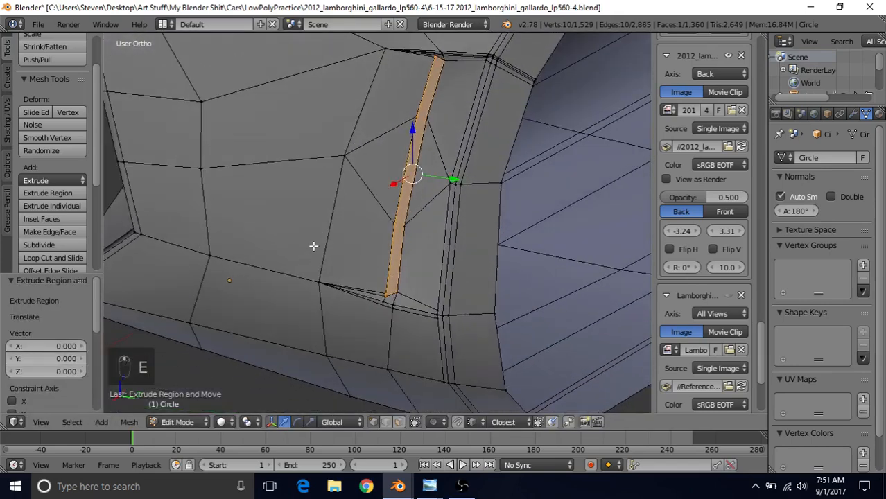
{"action": "key", "text": "e"}
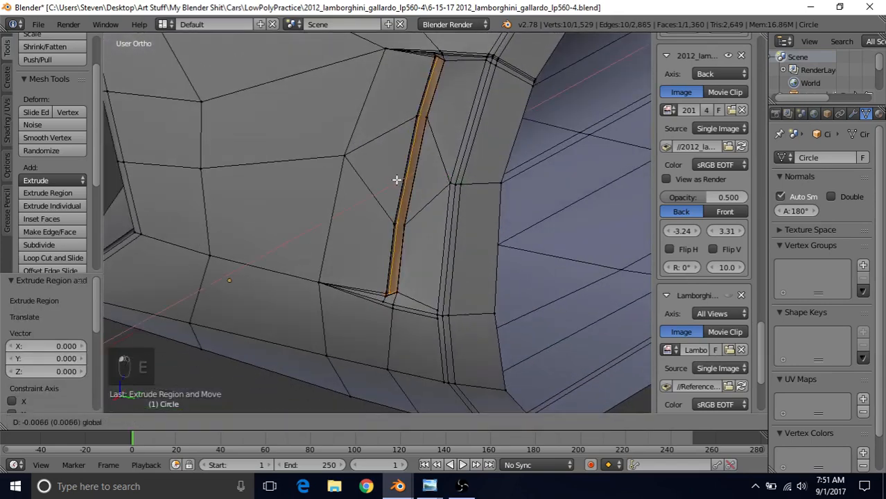
{"action": "left_click", "coordinate": [398, 180]}
{"action": "left_click_drag", "start_coordinate": [457, 179], "coordinate": [454, 179]}
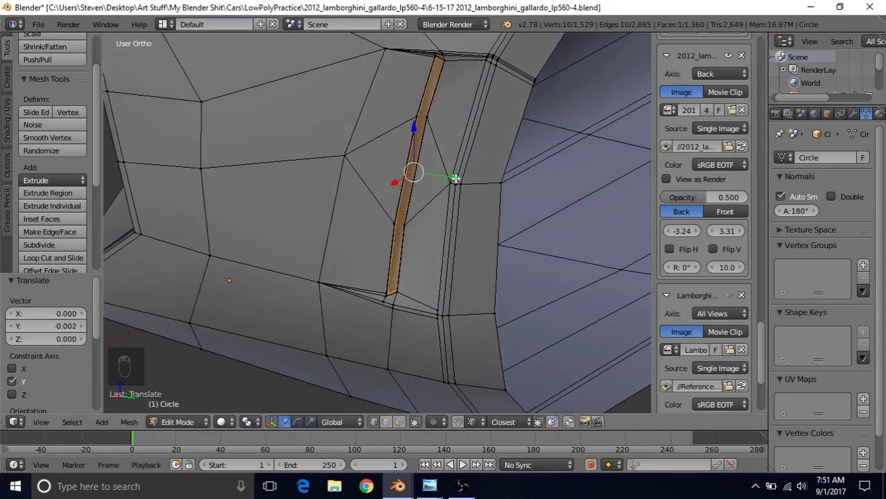
Delete the recessed face strip to open the slot, and check the opening in Object Mode.
{"action": "key", "text": "Delete"}
{"action": "left_click", "coordinate": [455, 179]}
{"action": "key", "text": "Tab"}
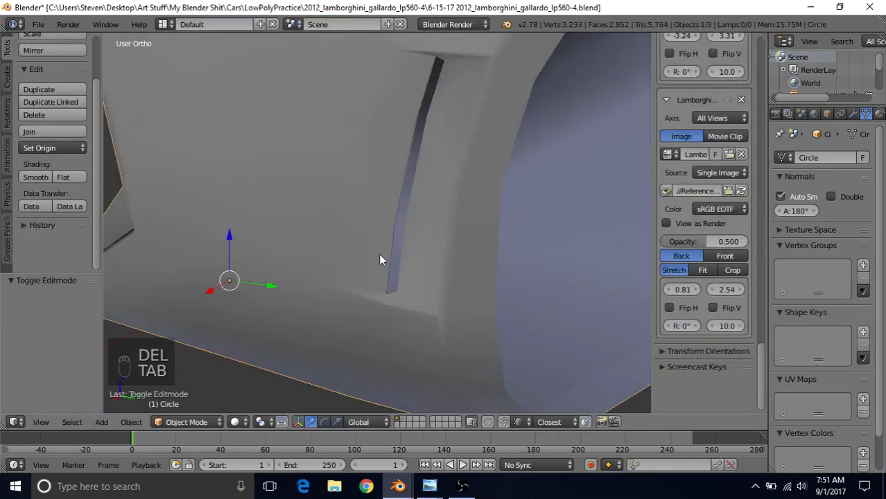
{"action": "scroll", "coordinate": [412, 162], "scroll_direction": "up", "scroll_amount": 6}
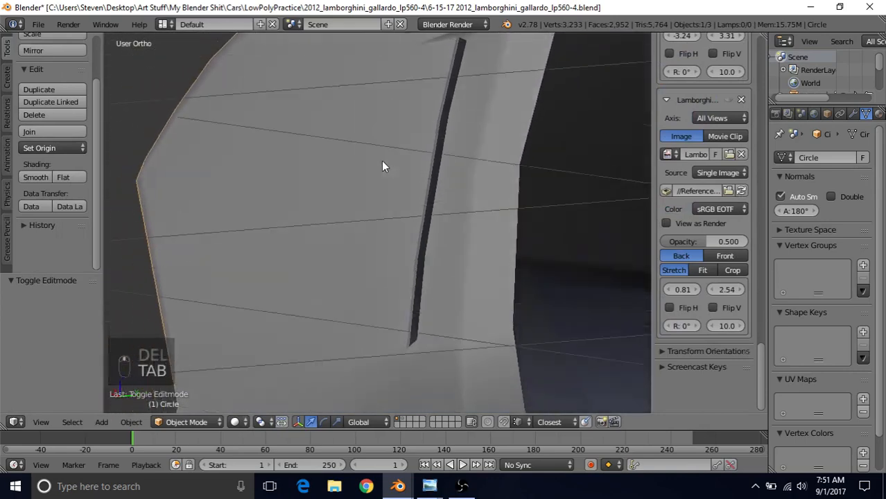
{"action": "scroll", "coordinate": [440, 139], "scroll_direction": "down", "scroll_amount": 2}
{"action": "middle_click_drag", "start_coordinate": [439, 141], "coordinate": [428, 178]}
{"action": "scroll", "coordinate": [440, 150], "scroll_direction": "up", "scroll_amount": 3}
In Edit Mode, select the slot's inner edge loop and deselect its wheel-side vertices, keeping only the front-side edge selected.
{"action": "key", "text": "Tab"}
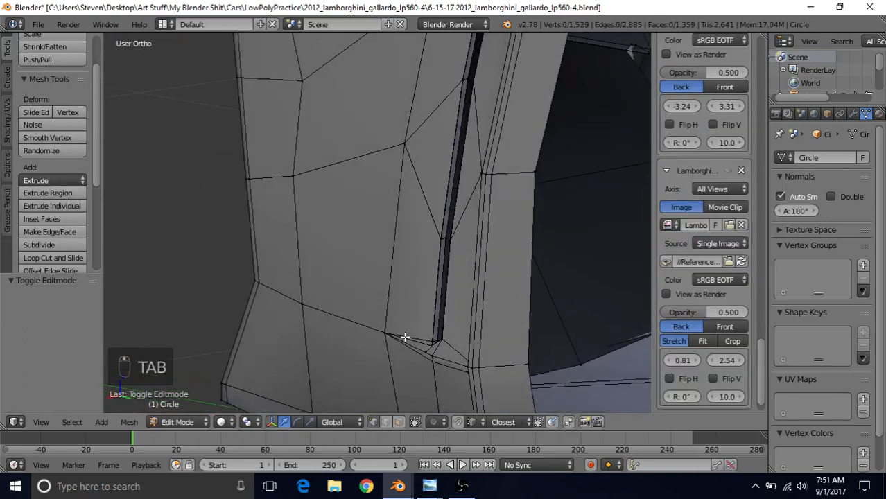
{"action": "right_click", "coordinate": [446, 217], "text": "alt"}
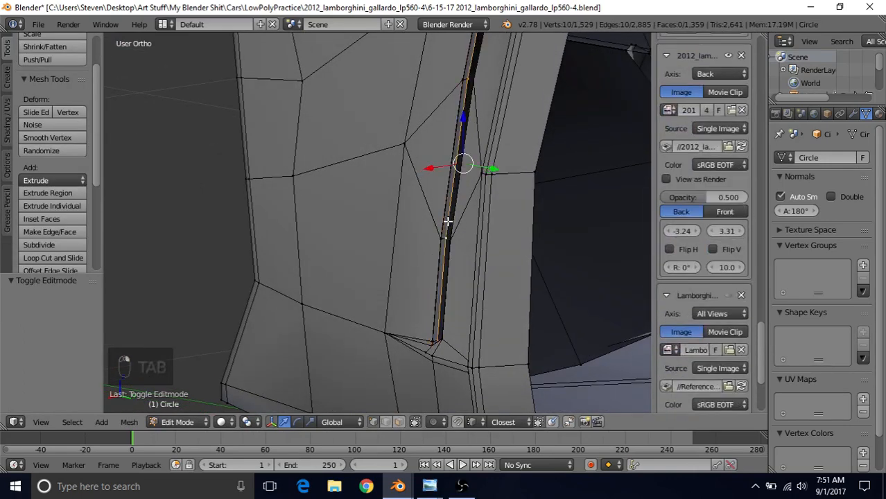
{"action": "key", "text": "z"}
{"action": "key", "text": "z"}
{"action": "scroll", "coordinate": [448, 222], "scroll_direction": "down", "scroll_amount": 3}
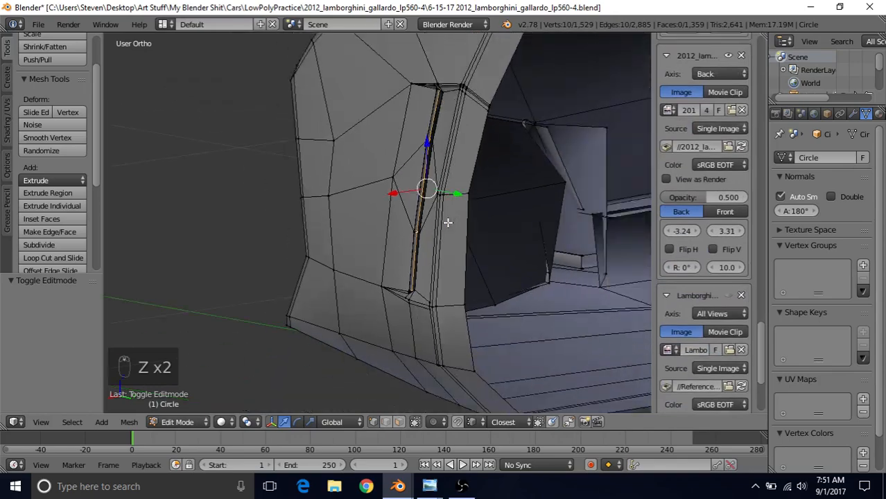
{"action": "key", "text": "z"}
{"action": "middle_click_drag", "start_coordinate": [414, 167], "coordinate": [464, 162]}
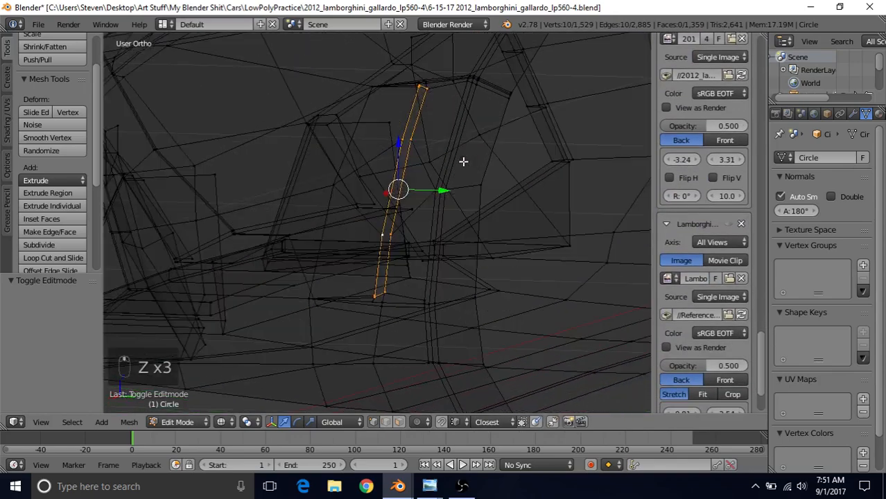
{"action": "key", "text": "c"}
{"action": "mouse_move", "coordinate": [434, 92]}
{"action": "middle_mouse_down"}
{"action": "mouse_move", "coordinate": [401, 179]}
{"action": "mouse_move", "coordinate": [388, 296]}
{"action": "middle_mouse_up"}
{"action": "right_click", "coordinate": [387, 297]}
{"action": "key", "text": "z"}
Move the slot's selected front-side inner edge outward about 0.0027 along the X axis.
{"action": "middle_click_drag", "start_coordinate": [425, 200], "coordinate": [349, 213]}
{"action": "scroll", "coordinate": [357, 215], "scroll_direction": "up", "scroll_amount": 3}
{"action": "scroll", "coordinate": [357, 215], "scroll_direction": "up", "scroll_amount": 1}
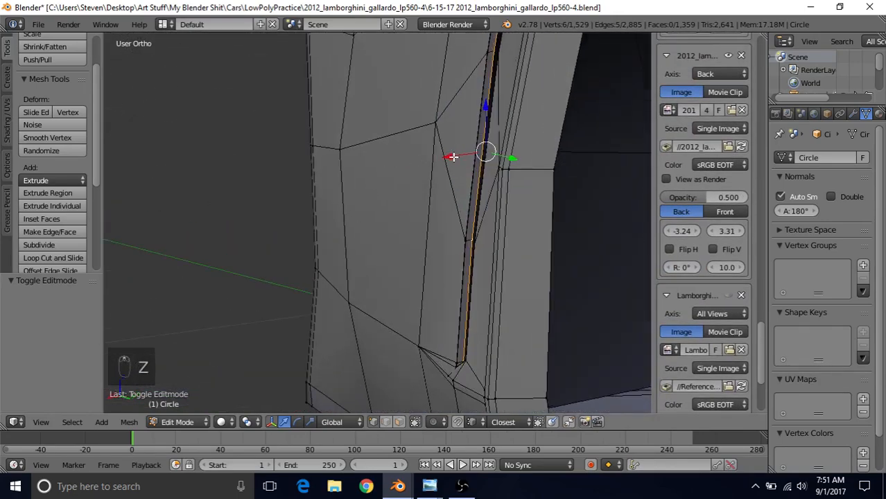
{"action": "left_click_drag", "start_coordinate": [453, 157], "coordinate": [449, 158]}
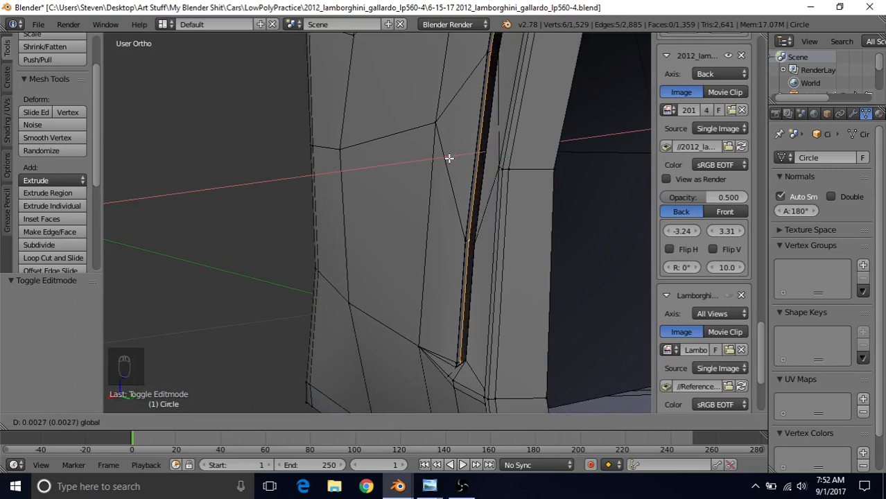
{"action": "left_click_drag", "start_coordinate": [450, 158], "coordinate": [450, 159]}
Check the slot's shading on the fender in Object Mode and save the blend file.
{"action": "key", "text": "Tab"}
{"action": "scroll", "coordinate": [448, 200], "scroll_direction": "down", "scroll_amount": 4}
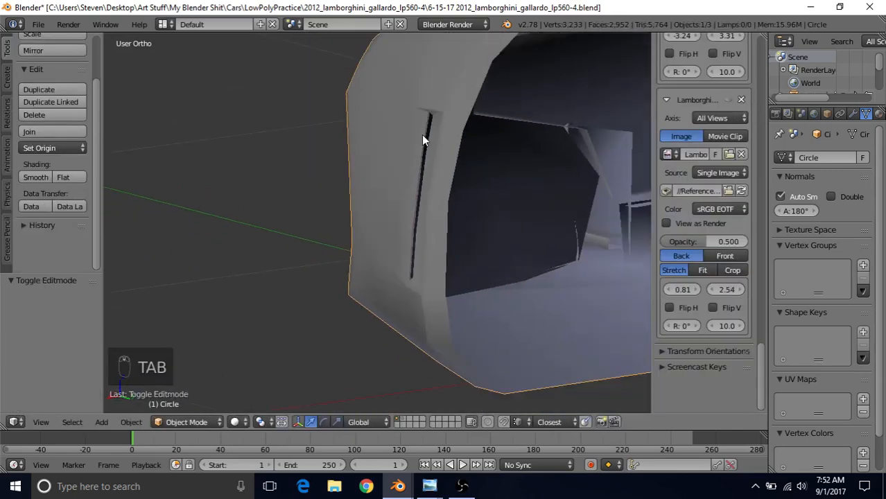
{"action": "middle_click_drag", "start_coordinate": [422, 135], "coordinate": [367, 216]}
{"action": "scroll", "coordinate": [378, 228], "scroll_direction": "up", "scroll_amount": 5}
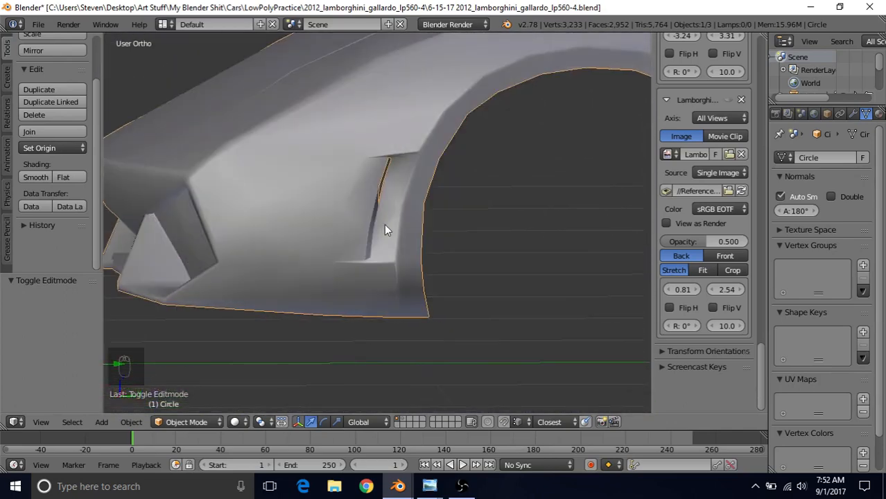
{"action": "key", "text": "Tab"}
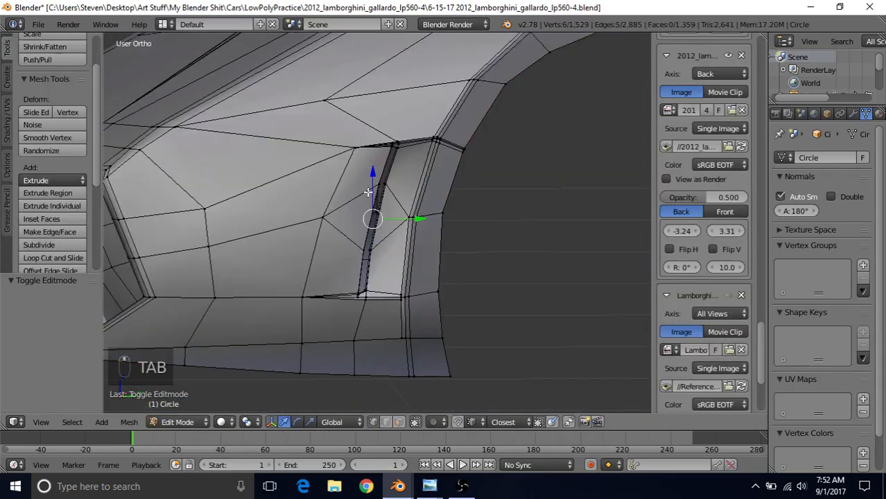
{"action": "key", "text": "Tab"}
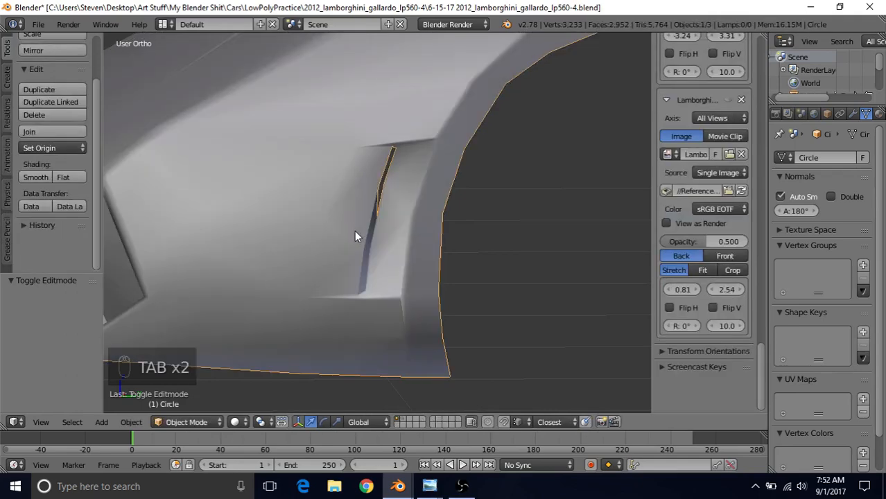
{"action": "mouse_move", "coordinate": [354, 230]}
{"action": "middle_mouse_down"}
{"action": "mouse_move", "coordinate": [352, 219]}
{"action": "mouse_move", "coordinate": [354, 228]}
{"action": "middle_mouse_up"}
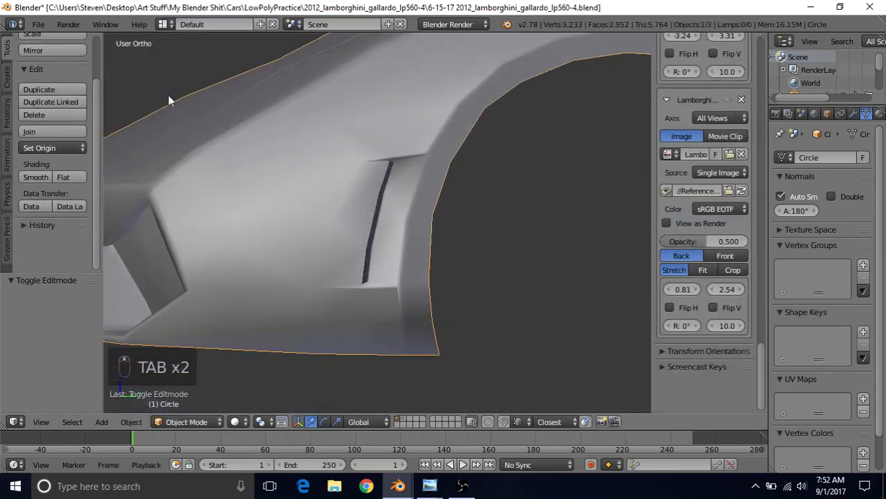
{"action": "left_click", "coordinate": [38, 25]}
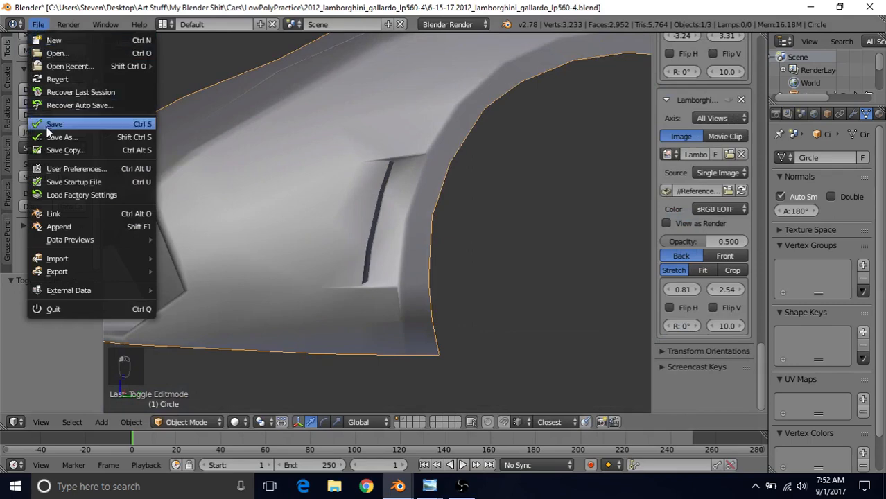
{"action": "left_click", "coordinate": [46, 126]}
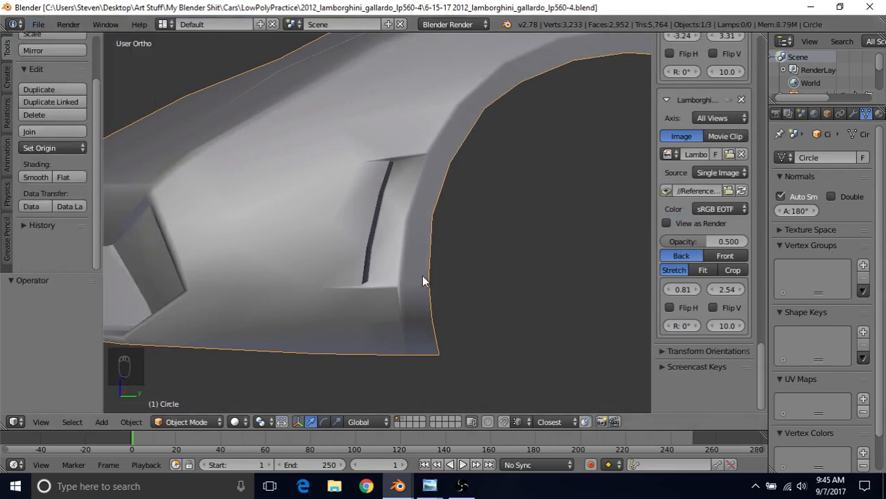
Compare the fender slot with the front license plate and white front and side reference photos, and return to Blender.
{"action": "middle_click_drag", "start_coordinate": [422, 275], "coordinate": [379, 327]}
{"action": "scroll", "coordinate": [397, 291], "scroll_direction": "up", "scroll_amount": 4}
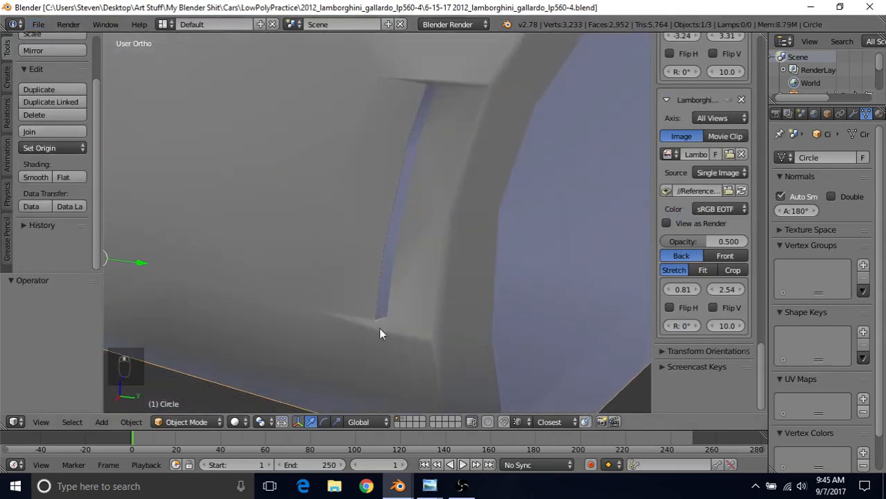
{"action": "mouse_move", "coordinate": [431, 493]}
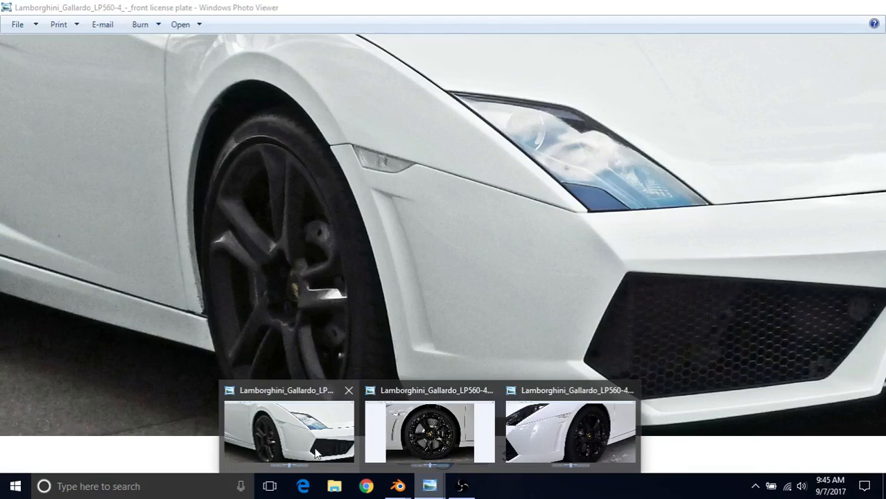
{"action": "left_click", "coordinate": [314, 447]}
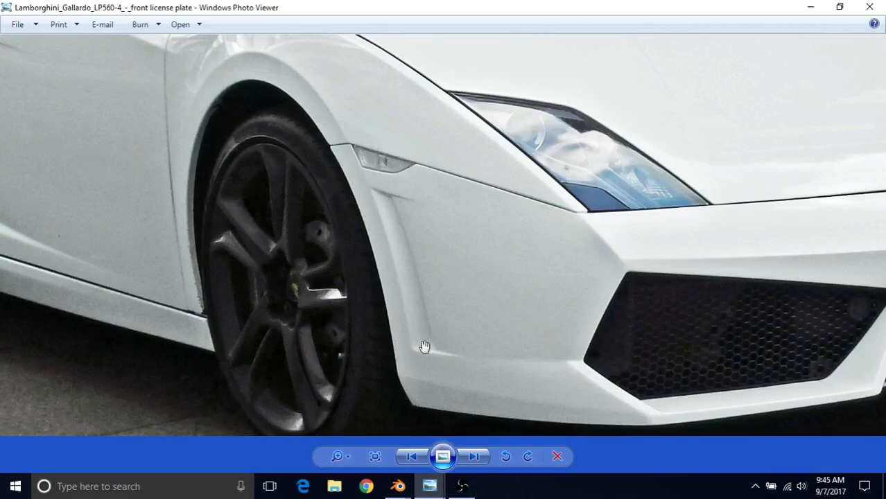
{"action": "mouse_move", "coordinate": [430, 486]}
{"action": "left_click", "coordinate": [554, 422]}
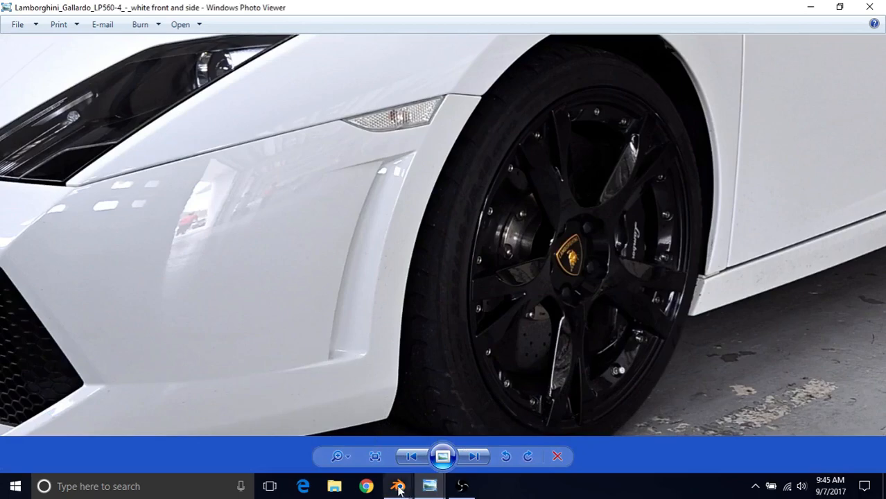
{"action": "mouse_move", "coordinate": [398, 486]}
{"action": "left_click", "coordinate": [439, 429]}
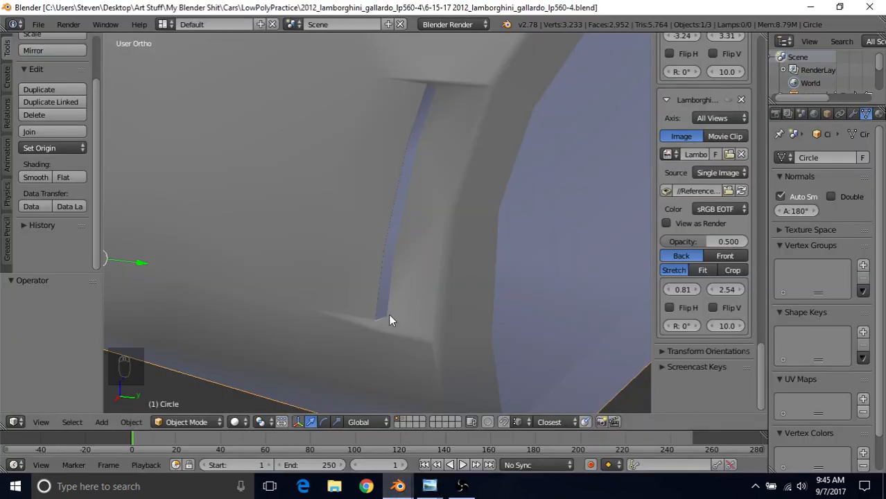
In Edit Mode wireframe, circle-select the lower vertices of the slot's wheel-side wall up to its first bend.
{"action": "scroll", "coordinate": [396, 276], "scroll_direction": "down", "scroll_amount": 2}
{"action": "key", "text": "Tab"}
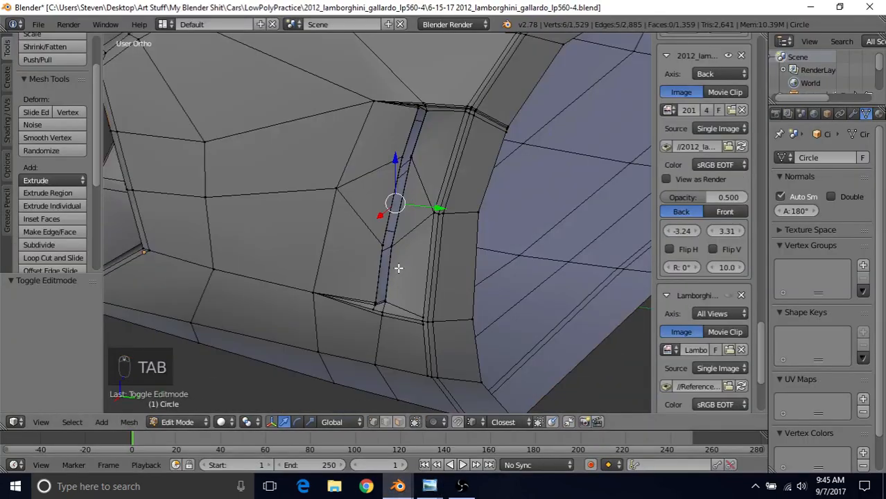
{"action": "scroll", "coordinate": [409, 264], "scroll_direction": "up", "scroll_amount": 3}
{"action": "key", "text": "z"}
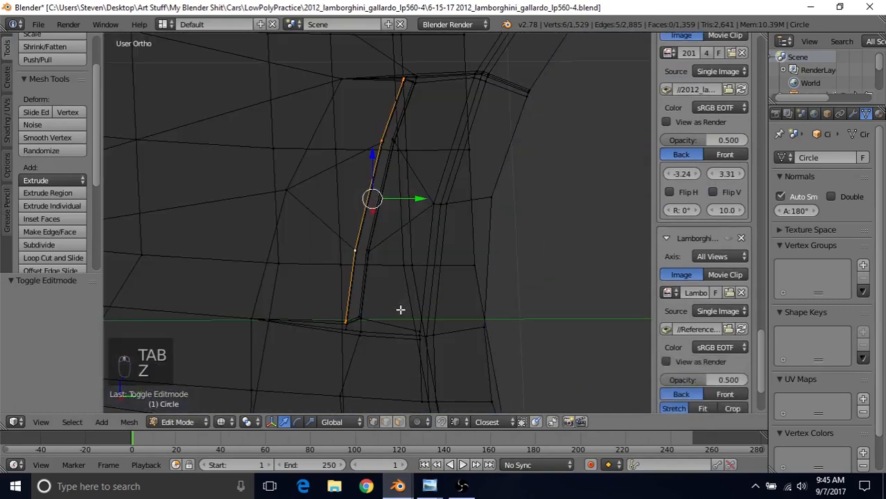
{"action": "middle_click_drag", "start_coordinate": [399, 310], "coordinate": [421, 294]}
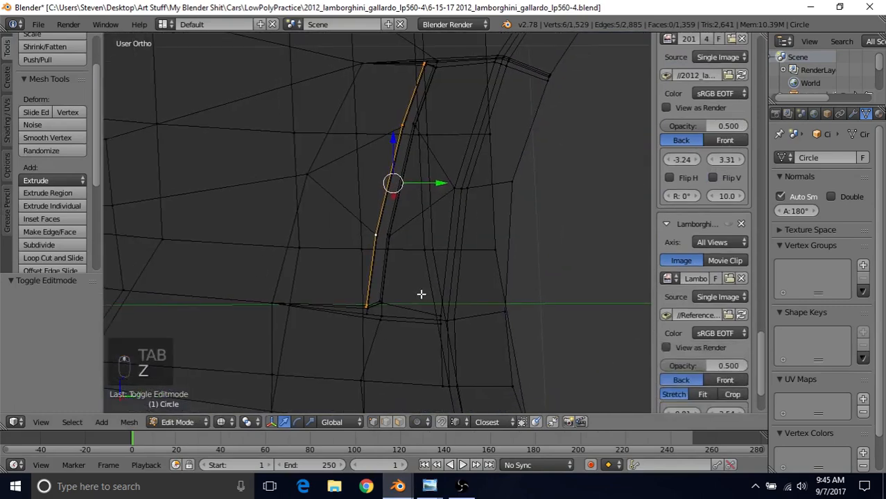
{"action": "right_click", "coordinate": [387, 299]}
{"action": "scroll", "coordinate": [403, 271], "scroll_direction": "up", "scroll_amount": 3}
{"action": "key", "text": "c"}
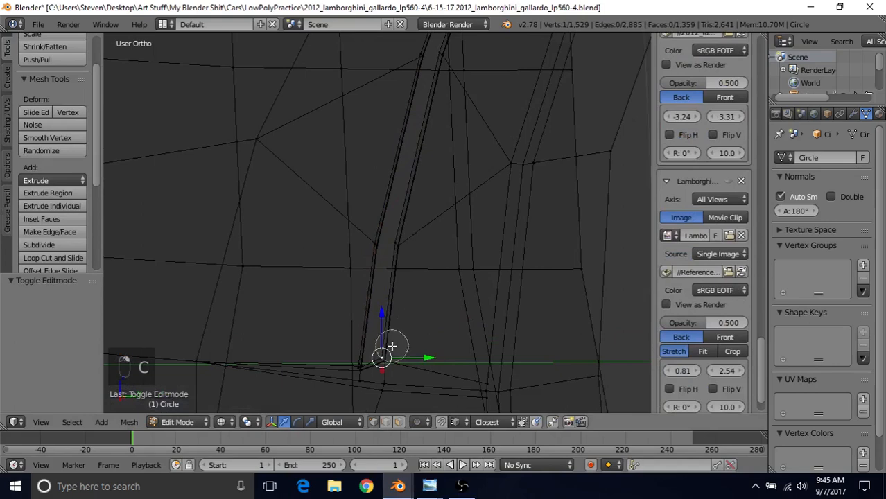
{"action": "mouse_move", "coordinate": [392, 346]}
{"action": "left_mouse_down"}
{"action": "mouse_move", "coordinate": [391, 354]}
{"action": "mouse_move", "coordinate": [402, 254]}
{"action": "mouse_move", "coordinate": [415, 236]}
{"action": "left_mouse_up"}
{"action": "right_click", "coordinate": [416, 233]}
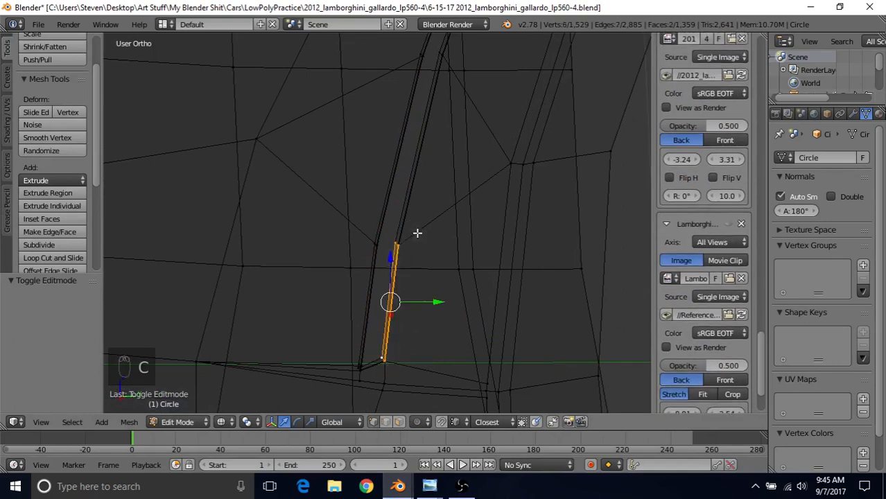
Add the middle and upper vertices of the slot's wheel-side wall to the selection and restore solid shading.
{"action": "middle_click_drag", "start_coordinate": [446, 143], "coordinate": [395, 321], "text": "shift"}
{"action": "key", "text": "c"}
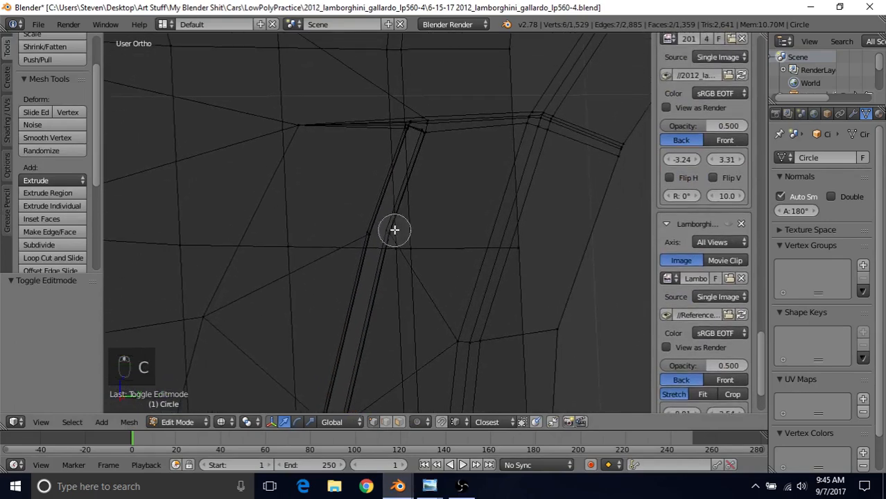
{"action": "left_click", "coordinate": [395, 229]}
{"action": "right_click", "coordinate": [395, 229]}
{"action": "middle_click_drag", "start_coordinate": [444, 162], "coordinate": [413, 238], "text": "shift"}
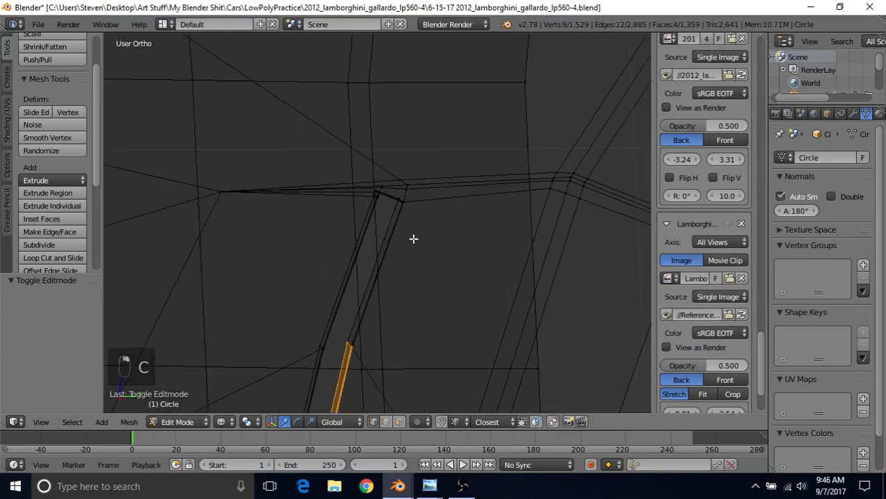
{"action": "key", "text": "c"}
{"action": "left_click", "coordinate": [403, 206]}
{"action": "right_click", "coordinate": [404, 206]}
{"action": "key", "text": "z"}
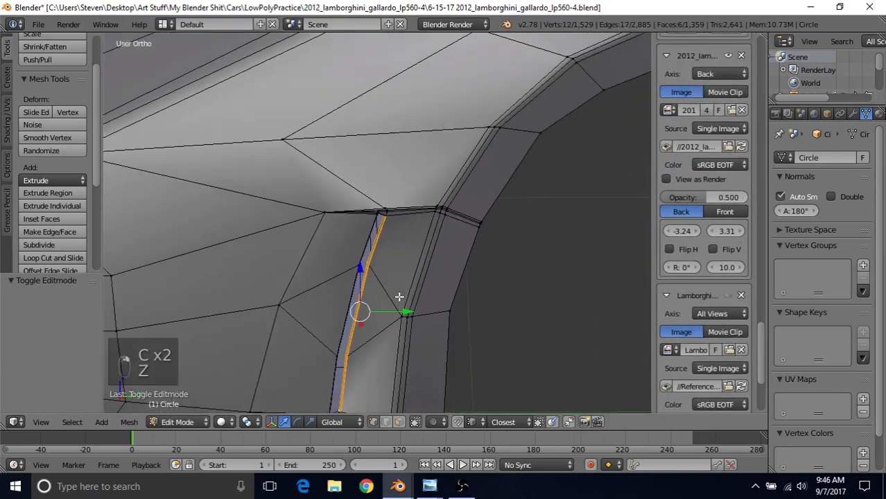
Move the slot's selected wheel-side wall -0.015 along the X axis.
{"action": "scroll", "coordinate": [409, 262], "scroll_direction": "down", "scroll_amount": 2}
{"action": "middle_click_drag", "start_coordinate": [410, 250], "coordinate": [354, 198]}
{"action": "scroll", "coordinate": [354, 269], "scroll_direction": "down", "scroll_amount": 1}
{"action": "scroll", "coordinate": [354, 271], "scroll_direction": "up", "scroll_amount": 3}
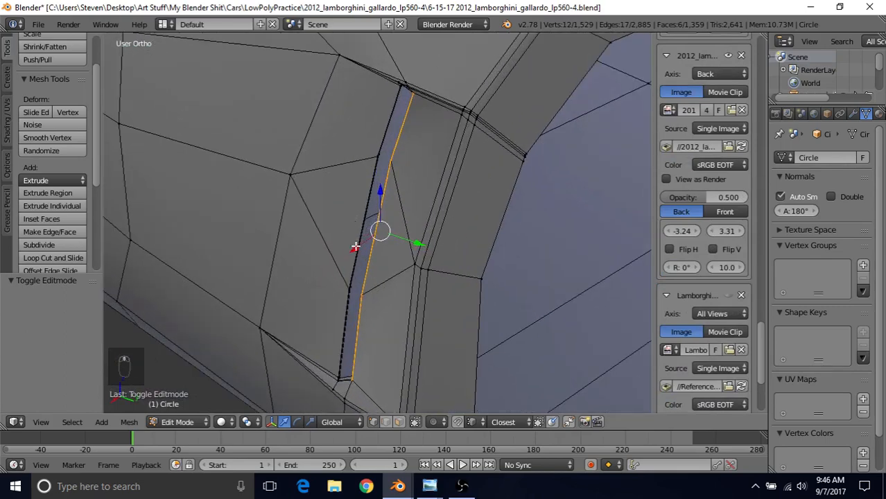
{"action": "left_click_drag", "start_coordinate": [355, 248], "coordinate": [375, 246]}
{"action": "scroll", "coordinate": [363, 318], "scroll_direction": "down", "scroll_amount": 2}
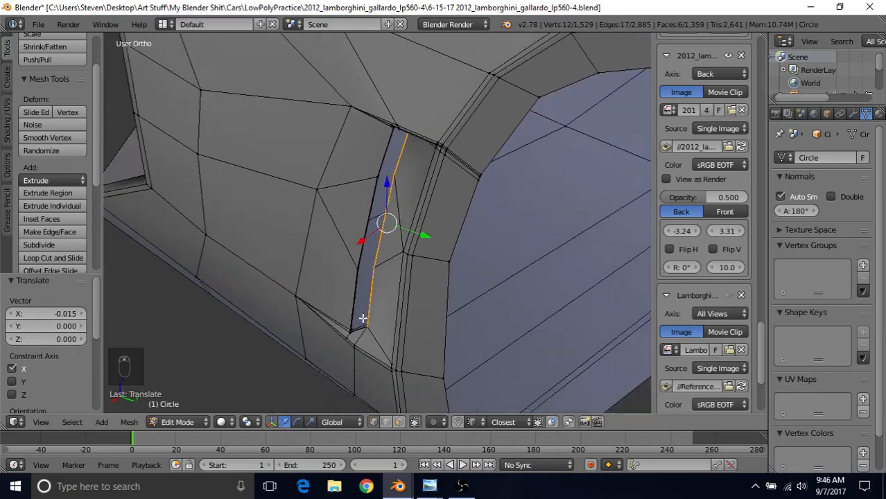
Switch to the front license plate reference photo to examine the recess beside the front wheel.
{"action": "left_click", "coordinate": [430, 486]}
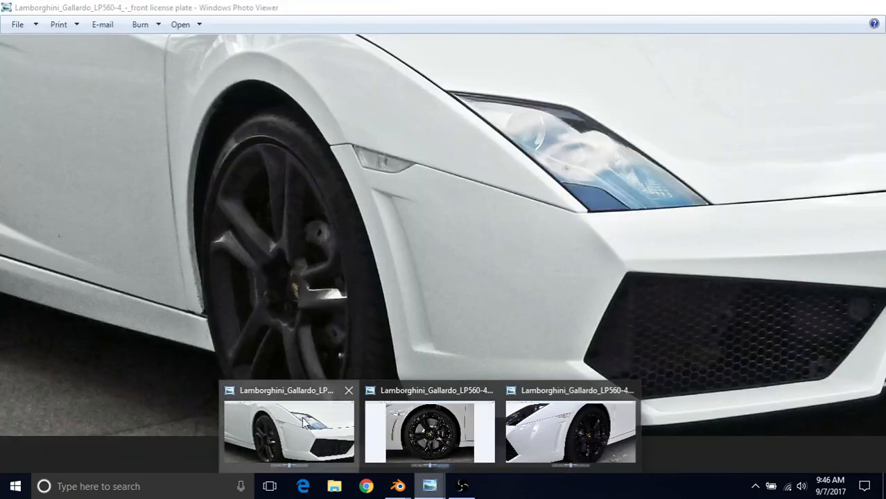
{"action": "left_click", "coordinate": [430, 433]}
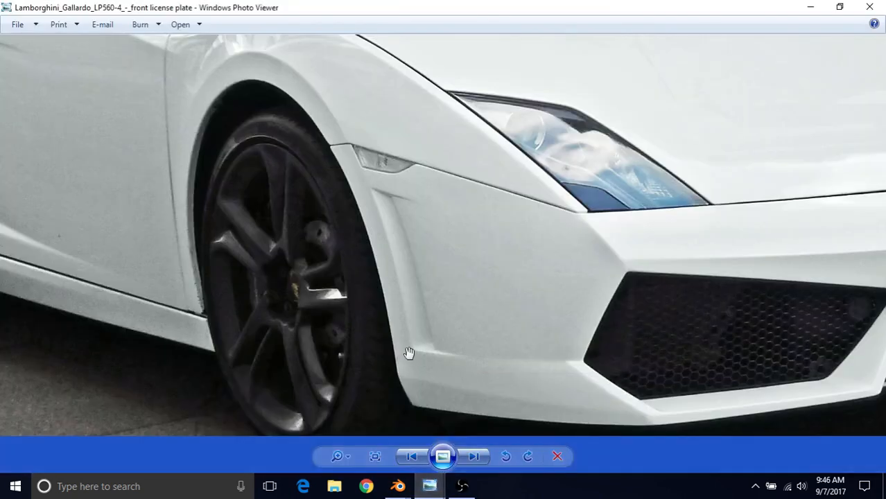
Switch back to Blender and move the slot's selected wheel-side wall another -0.004 along the X axis.
{"action": "left_click", "coordinate": [398, 486]}
{"action": "left_click", "coordinate": [433, 450]}
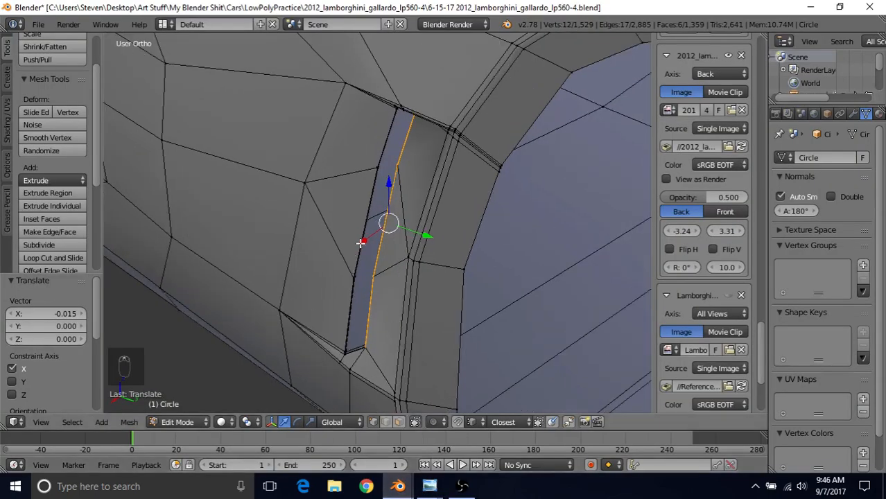
{"action": "left_click_drag", "start_coordinate": [362, 243], "coordinate": [366, 243]}
{"action": "scroll", "coordinate": [360, 262], "scroll_direction": "down", "scroll_amount": 2}
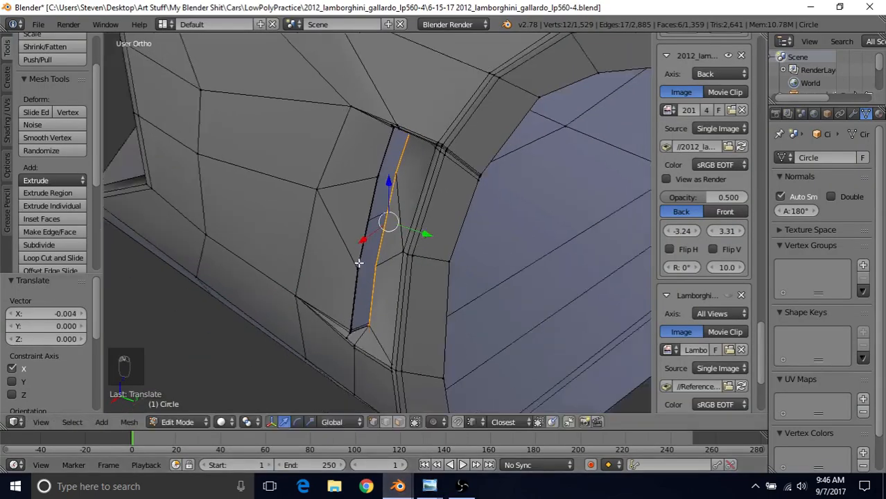
In wireframe, circle-select the lower vertices of the slot's bumper-side wall up to its first bend.
{"action": "middle_click_drag", "start_coordinate": [360, 271], "coordinate": [409, 221], "text": "shift"}
{"action": "scroll", "coordinate": [406, 228], "scroll_direction": "up", "scroll_amount": 2}
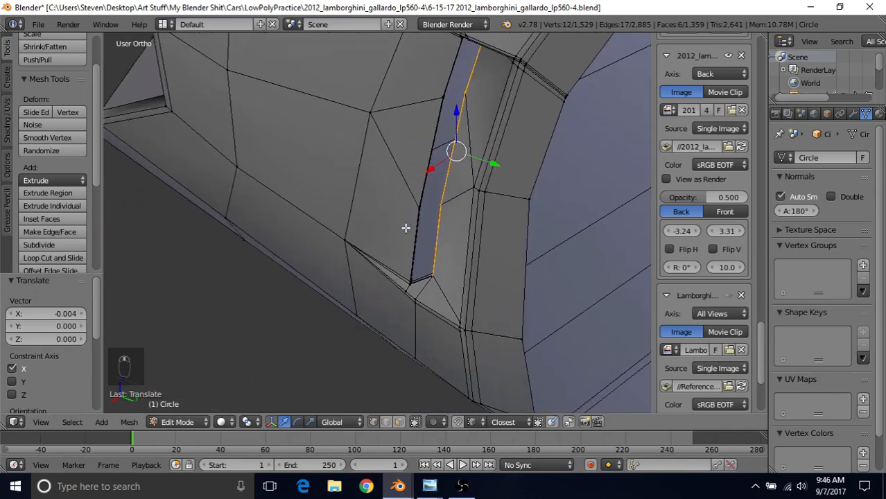
{"action": "right_click", "coordinate": [410, 276]}
{"action": "scroll", "coordinate": [410, 276], "scroll_direction": "up", "scroll_amount": 2}
{"action": "key", "text": "z"}
{"action": "key", "text": "c"}
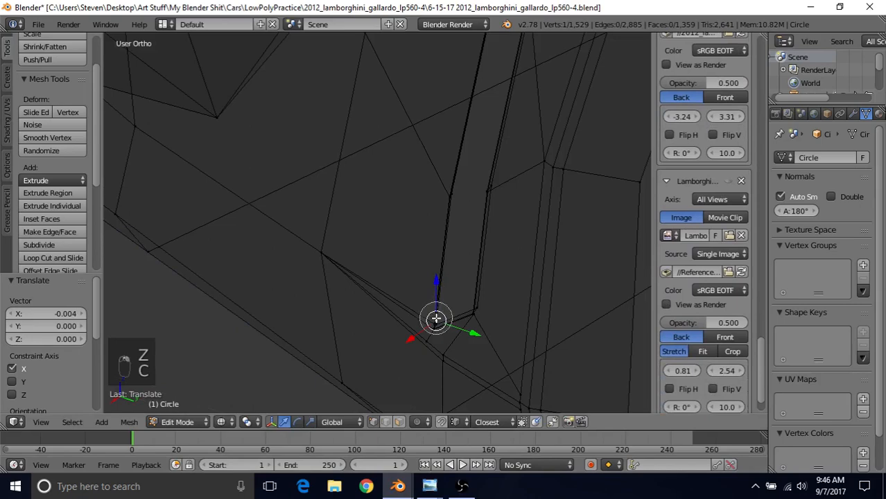
{"action": "left_click", "coordinate": [436, 318]}
{"action": "left_click", "coordinate": [455, 199]}
{"action": "right_click", "coordinate": [455, 199]}
Add the middle and upper vertices of the slot's bumper-side wall to the selection and restore solid shading.
{"action": "middle_click_drag", "start_coordinate": [498, 112], "coordinate": [446, 310], "text": "shift"}
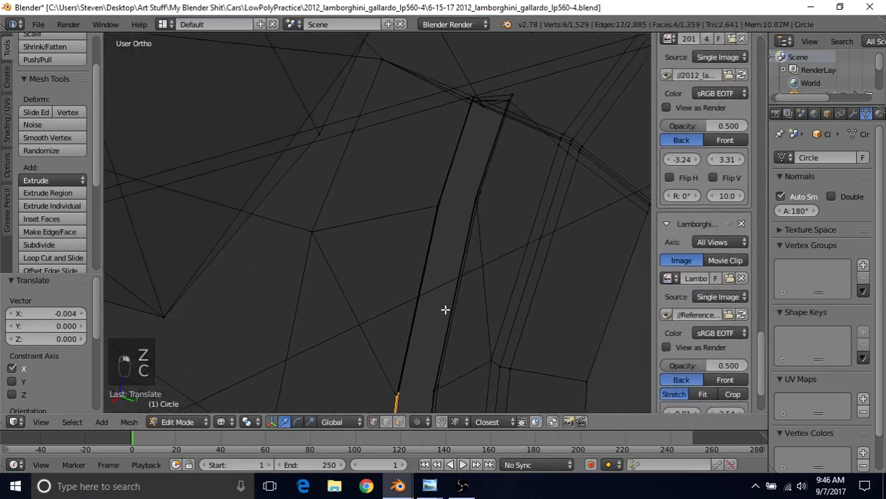
{"action": "key", "text": "c"}
{"action": "left_click", "coordinate": [427, 208]}
{"action": "right_click", "coordinate": [467, 129]}
{"action": "mouse_move", "coordinate": [467, 128]}
{"action": "middle_mouse_down", "text": "shift"}
{"action": "mouse_move", "coordinate": [426, 224]}
{"action": "mouse_move", "coordinate": [466, 206]}
{"action": "mouse_move", "coordinate": [467, 174]}
{"action": "mouse_move", "coordinate": [359, 181]}
{"action": "middle_mouse_up", "text": "shift"}
{"action": "scroll", "coordinate": [426, 224], "scroll_direction": "up", "scroll_amount": 2}
{"action": "key", "text": "z"}
{"action": "key", "text": "z"}
{"action": "key", "text": "c"}
{"action": "left_click", "coordinate": [443, 190]}
{"action": "right_click", "coordinate": [444, 190]}
{"action": "key", "text": "z"}
{"action": "scroll", "coordinate": [441, 196], "scroll_direction": "down", "scroll_amount": 2}
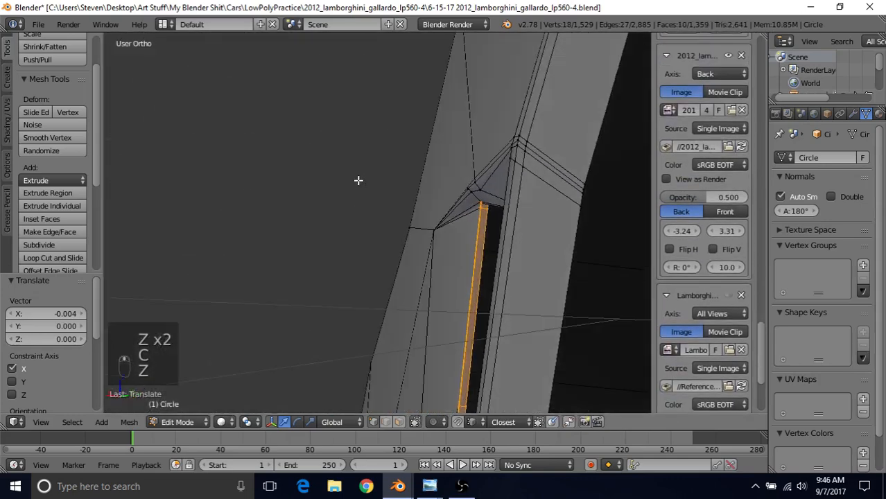
Move the slot's selected bumper-side wall slightly along the X axis in two small adjustments.
{"action": "middle_click_drag", "start_coordinate": [477, 207], "coordinate": [460, 147]}
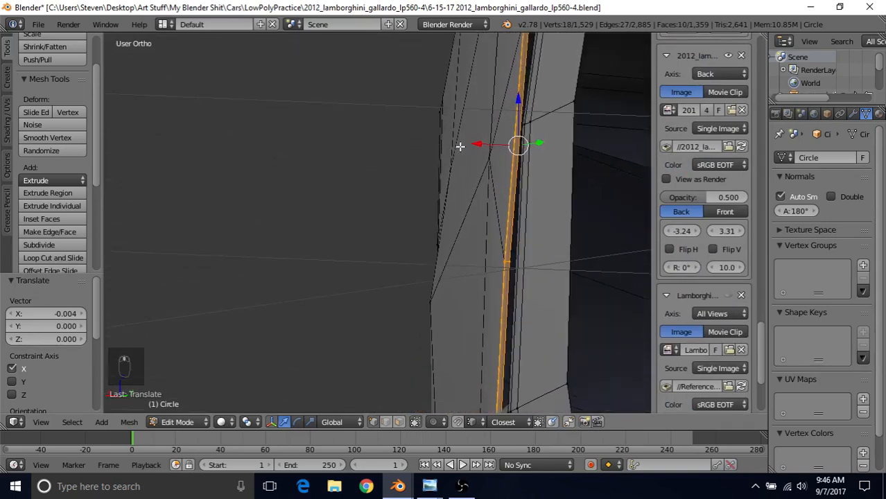
{"action": "left_click_drag", "start_coordinate": [479, 145], "coordinate": [483, 147]}
{"action": "scroll", "coordinate": [477, 171], "scroll_direction": "down", "scroll_amount": 2}
{"action": "middle_click_drag", "start_coordinate": [477, 178], "coordinate": [503, 231]}
{"action": "left_click_drag", "start_coordinate": [427, 158], "coordinate": [429, 157]}
Leave Edit Mode and compare the slot's shape with the front license plate reference photo.
{"action": "key", "text": "Tab"}
{"action": "scroll", "coordinate": [427, 184], "scroll_direction": "down", "scroll_amount": 5}
{"action": "middle_click_drag", "start_coordinate": [407, 241], "coordinate": [492, 172]}
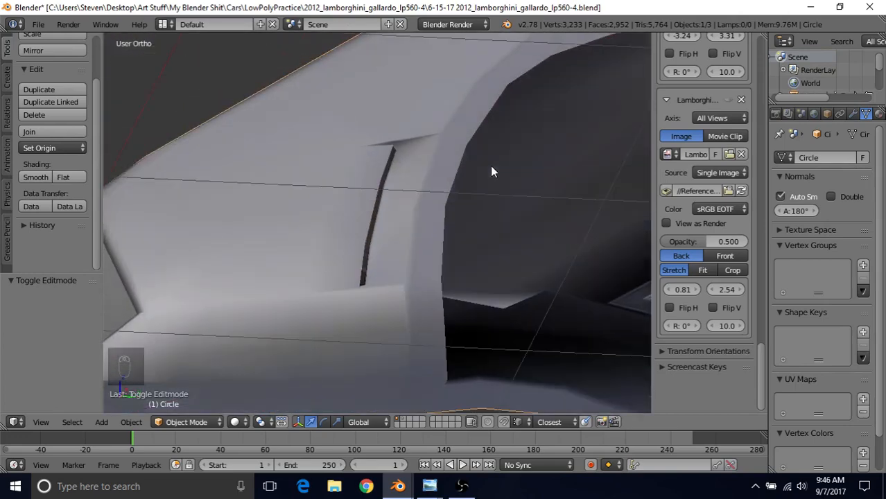
{"action": "middle_click_drag", "start_coordinate": [396, 140], "coordinate": [382, 306]}
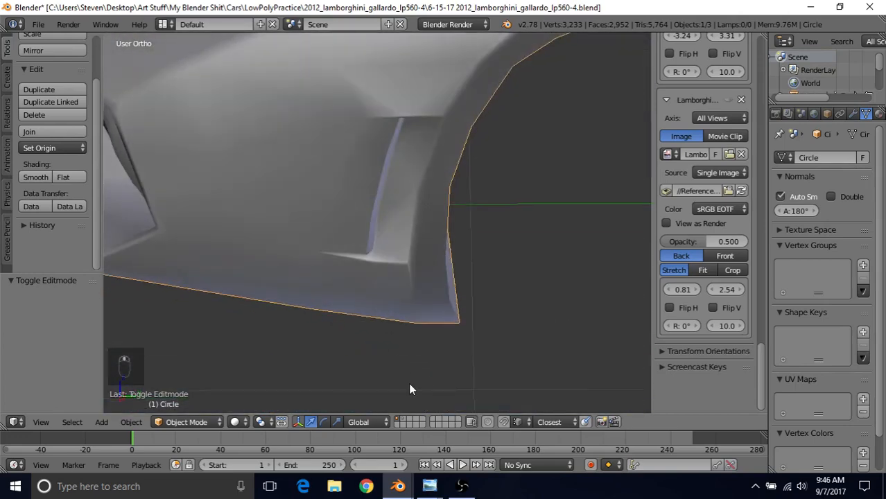
{"action": "mouse_move", "coordinate": [430, 486]}
{"action": "left_click", "coordinate": [328, 436]}
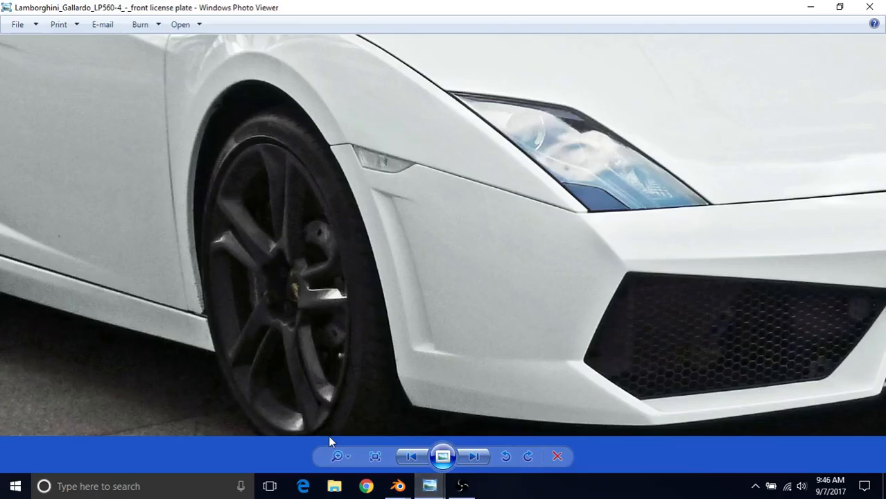
{"action": "mouse_move", "coordinate": [399, 486]}
{"action": "left_click", "coordinate": [439, 448]}
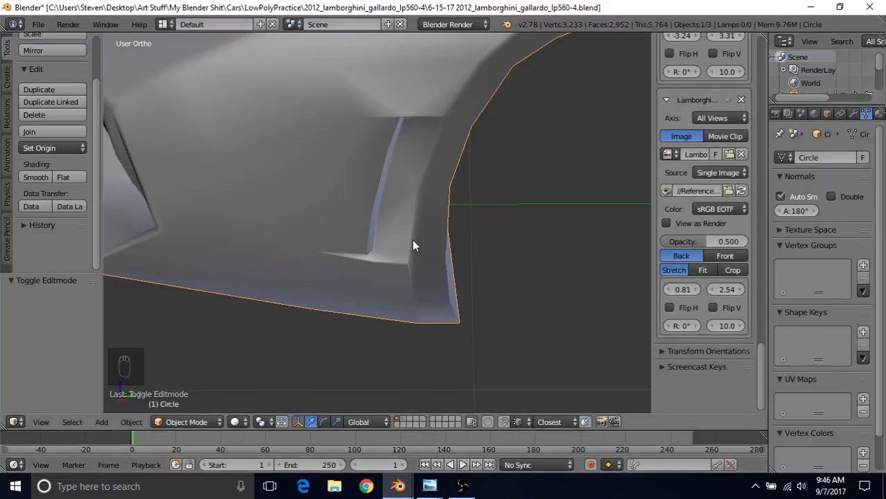
In Edit Mode, nudge the bumper-side wall once more along the X axis and return to Object Mode.
{"action": "key", "text": "Tab"}
{"action": "middle_click_drag", "start_coordinate": [358, 240], "coordinate": [378, 199]}
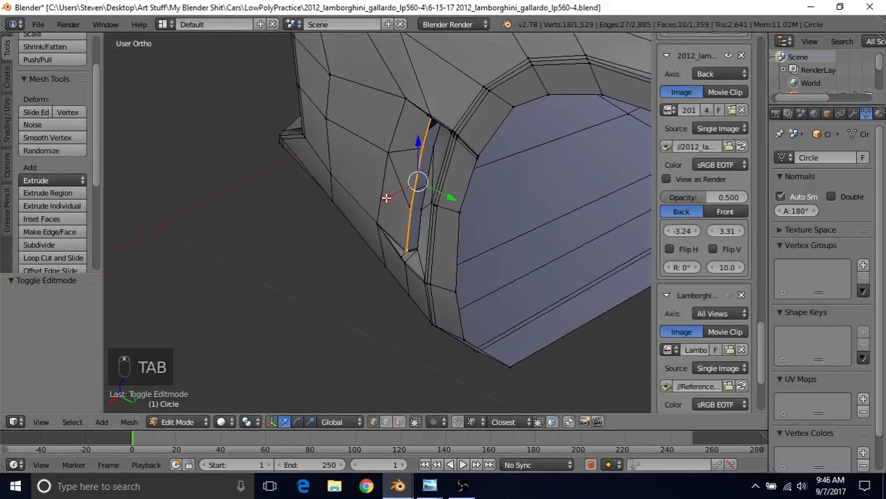
{"action": "key", "text": "g"}
{"action": "key", "text": "x"}
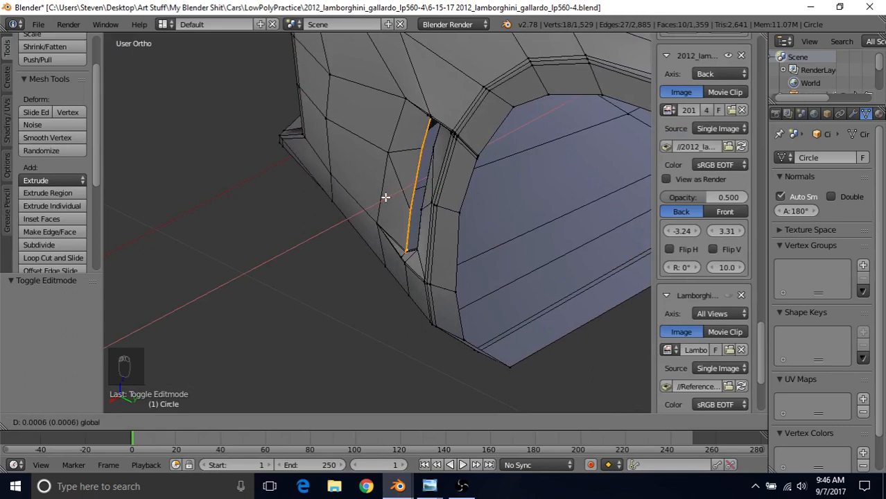
{"action": "left_click", "coordinate": [387, 197]}
{"action": "key", "text": "Tab"}
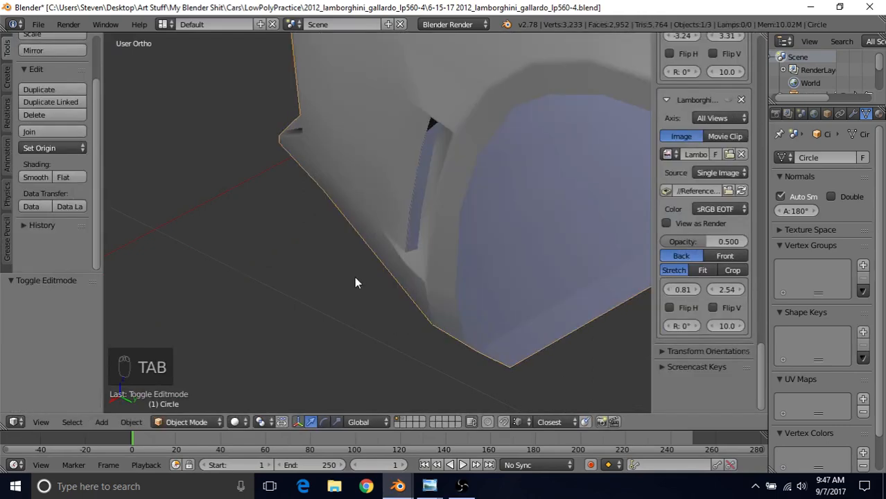
Examine the slot's shading and lower wheel-side corner, and compare them with the rims reference photo.
{"action": "scroll", "coordinate": [354, 277], "scroll_direction": "down", "scroll_amount": 2}
{"action": "middle_click_drag", "start_coordinate": [355, 276], "coordinate": [445, 250]}
{"action": "scroll", "coordinate": [469, 154], "scroll_direction": "up", "scroll_amount": 1}
{"action": "key", "text": "Tab"}
{"action": "key", "text": "Tab"}
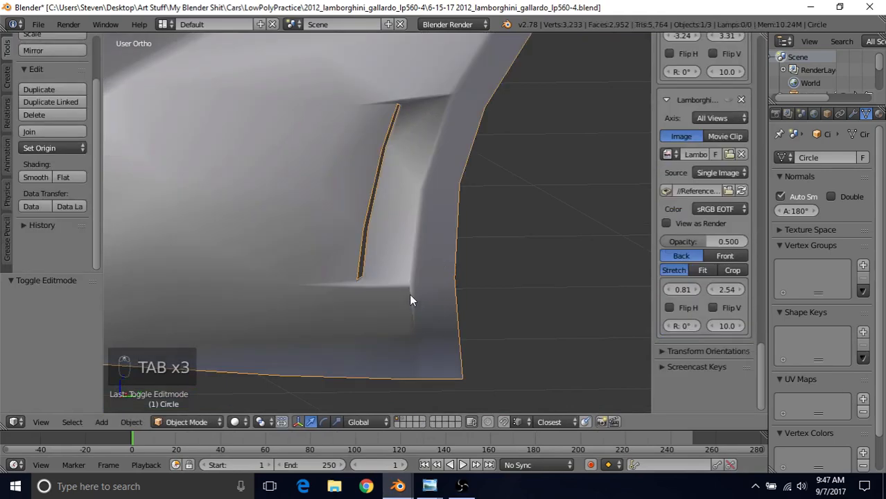
{"action": "key", "text": "Tab"}
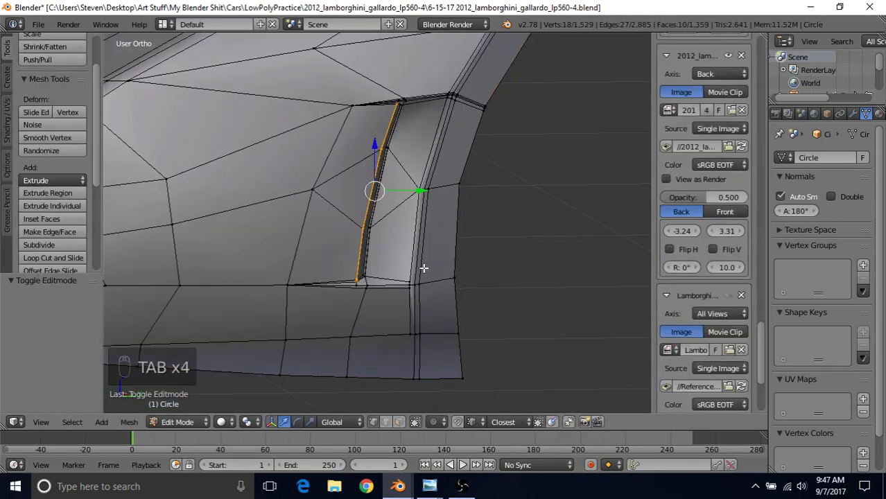
{"action": "middle_click_drag", "start_coordinate": [423, 268], "coordinate": [417, 223], "text": "shift"}
{"action": "key", "text": "Tab"}
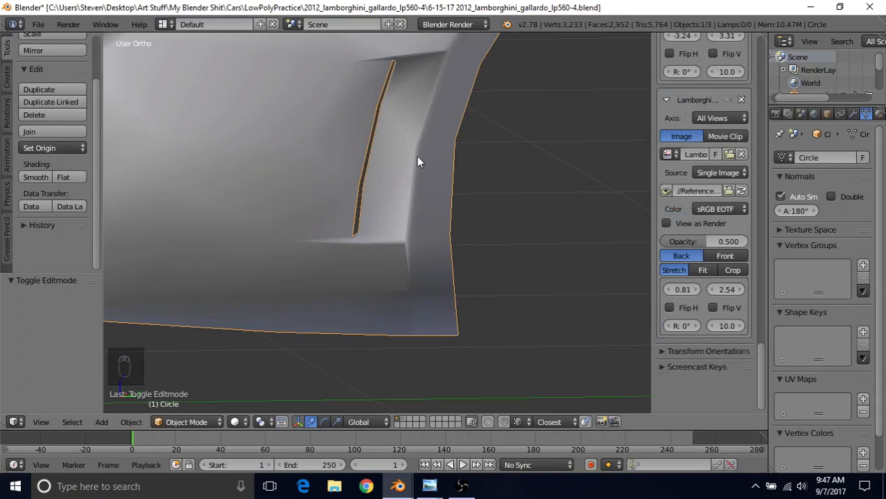
{"action": "mouse_move", "coordinate": [434, 487]}
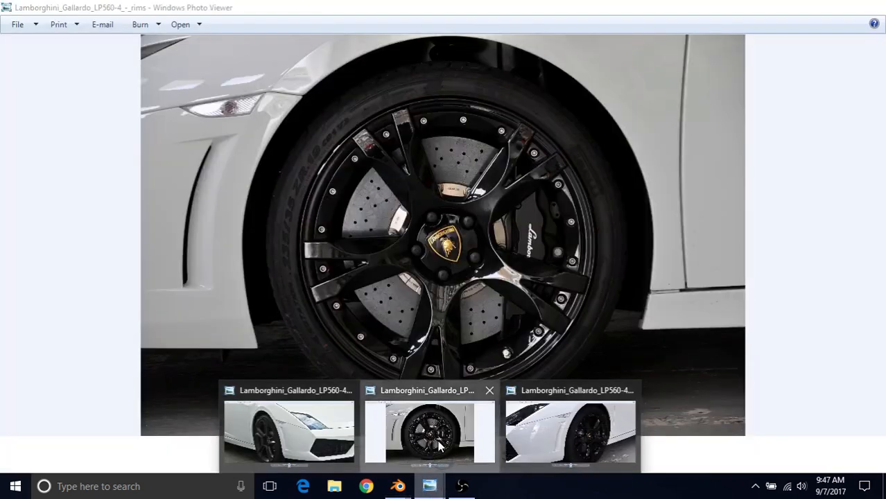
{"action": "left_click", "coordinate": [439, 446]}
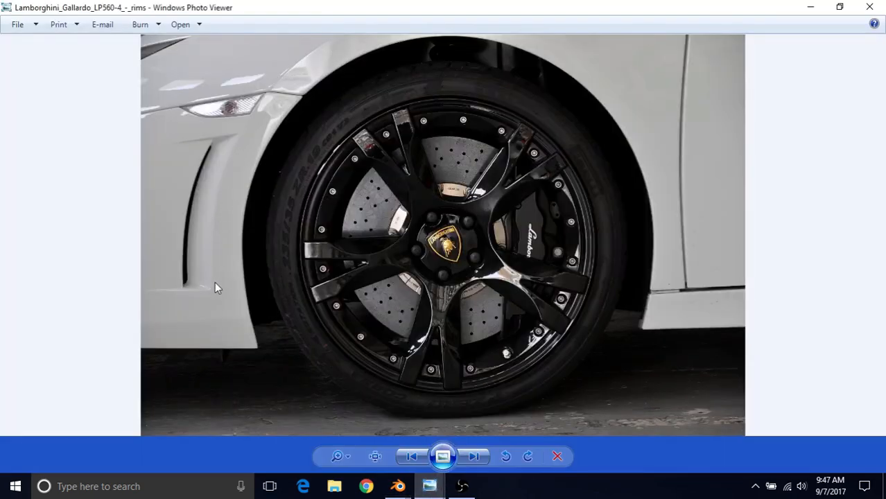
{"action": "mouse_move", "coordinate": [398, 482]}
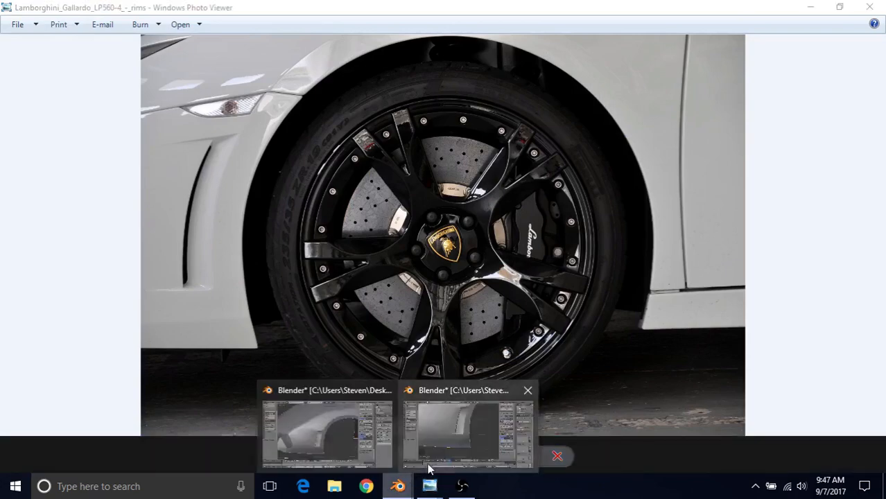
{"action": "left_click", "coordinate": [465, 388]}
Add one loop cut along the narrow strip between the recess's wheel-side edge and the wheel arch, above the middle bend.
{"action": "key", "text": "Tab"}
{"action": "scroll", "coordinate": [442, 186], "scroll_direction": "up", "scroll_amount": 2}
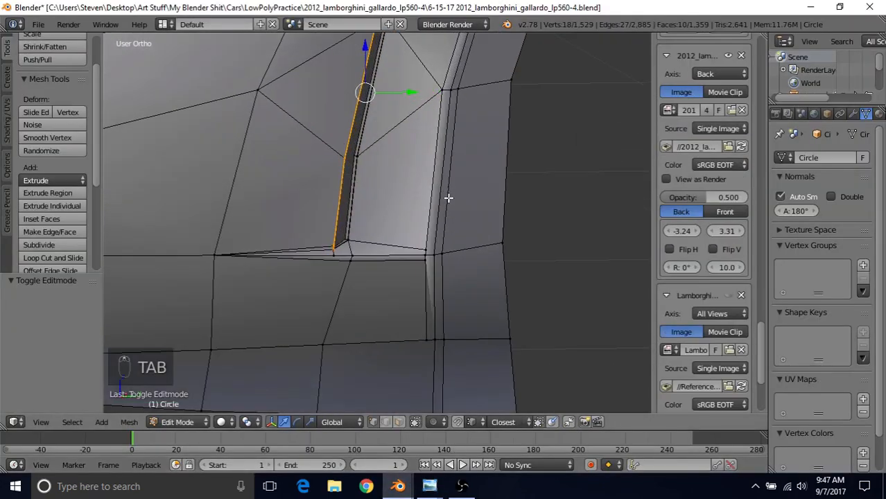
{"action": "middle_click_drag", "start_coordinate": [442, 251], "coordinate": [435, 184], "text": "shift"}
{"action": "scroll", "coordinate": [435, 182], "scroll_direction": "up", "scroll_amount": 1}
{"action": "middle_click_drag", "start_coordinate": [475, 152], "coordinate": [428, 303], "text": "shift"}
{"action": "scroll", "coordinate": [427, 269], "scroll_direction": "down", "scroll_amount": 3}
{"action": "middle_click_drag", "start_coordinate": [441, 186], "coordinate": [459, 213], "text": "shift"}
{"action": "scroll", "coordinate": [462, 181], "scroll_direction": "up", "scroll_amount": 1}
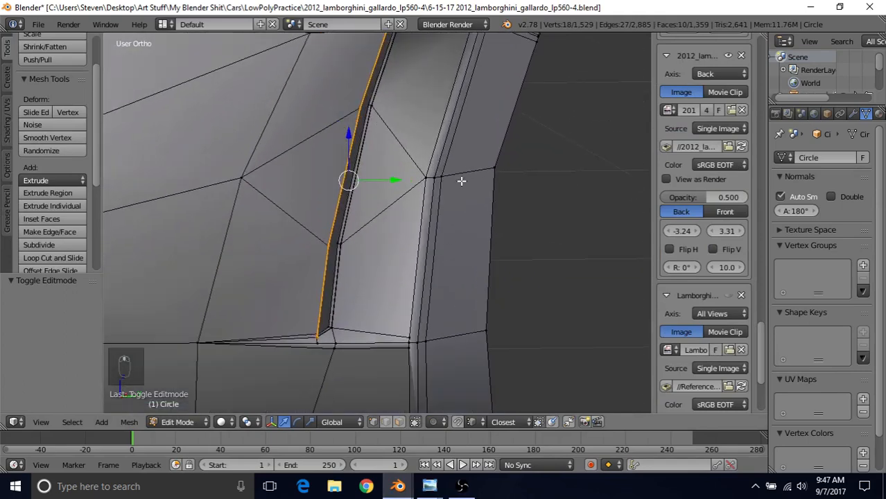
{"action": "key", "text": "ctrl+r"}
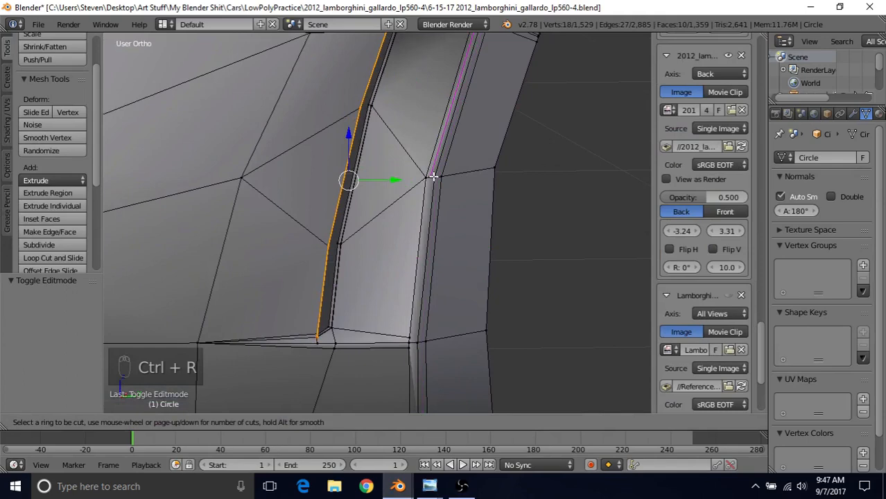
{"action": "left_click", "coordinate": [433, 177]}
{"action": "left_click", "coordinate": [433, 176]}
Subdivide the short edge at the recess's lower wheel-side corner and connect its new midpoint to the loop cut's lower end.
{"action": "middle_click_drag", "start_coordinate": [435, 268], "coordinate": [443, 231], "text": "shift"}
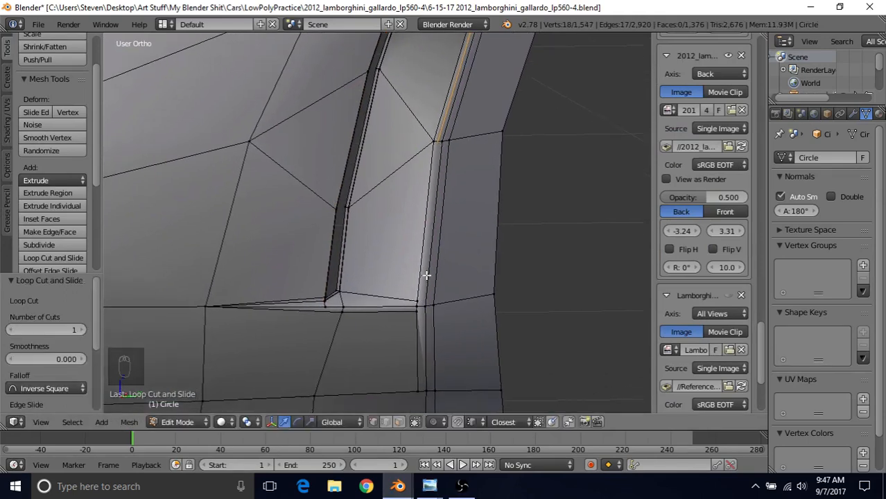
{"action": "scroll", "coordinate": [427, 275], "scroll_direction": "up", "scroll_amount": 3}
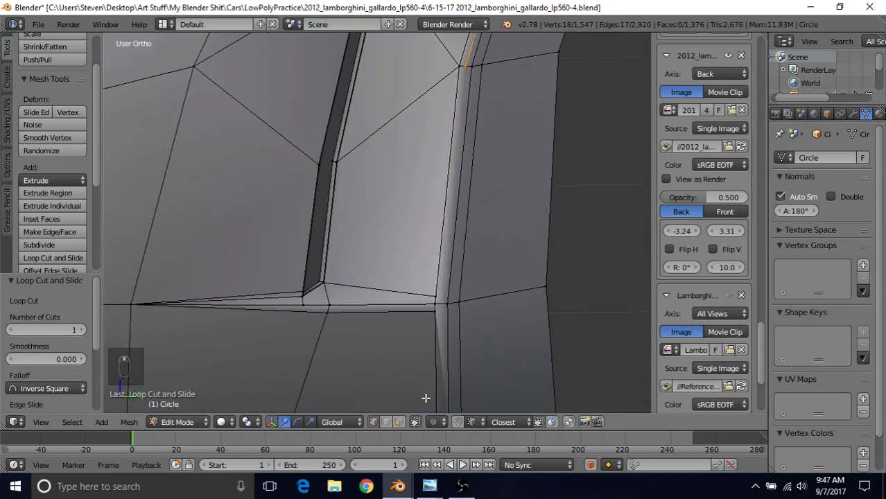
{"action": "right_click", "coordinate": [441, 304]}
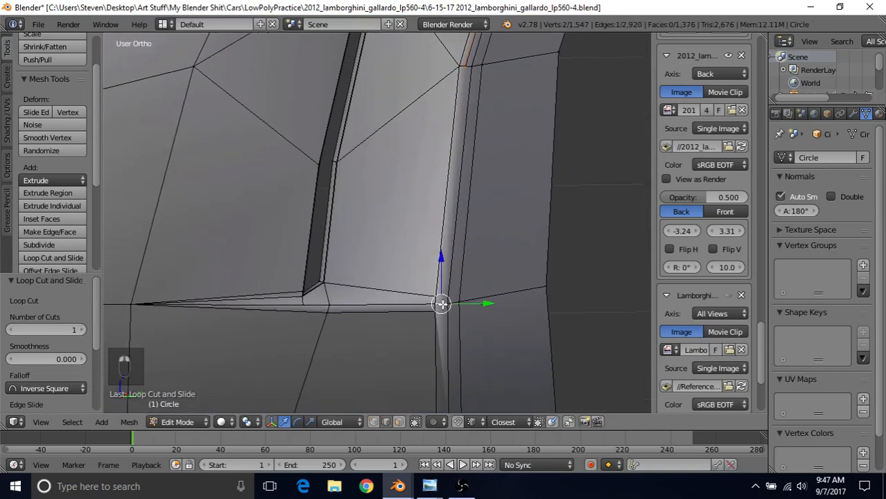
{"action": "left_click", "coordinate": [38, 245]}
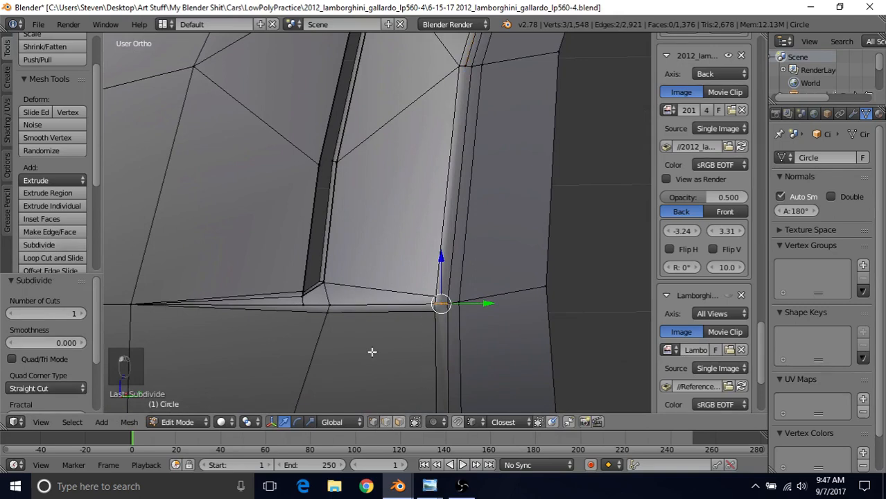
{"action": "right_click", "coordinate": [441, 303]}
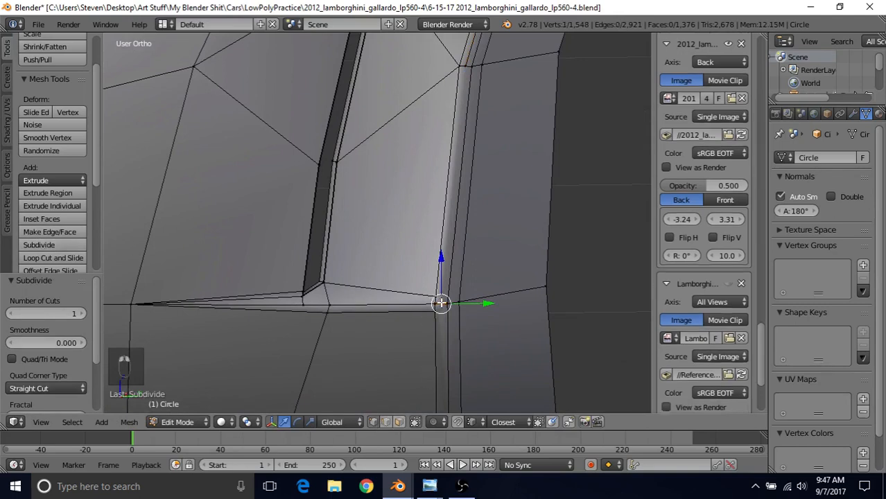
{"action": "right_click", "coordinate": [466, 65], "text": "shift"}
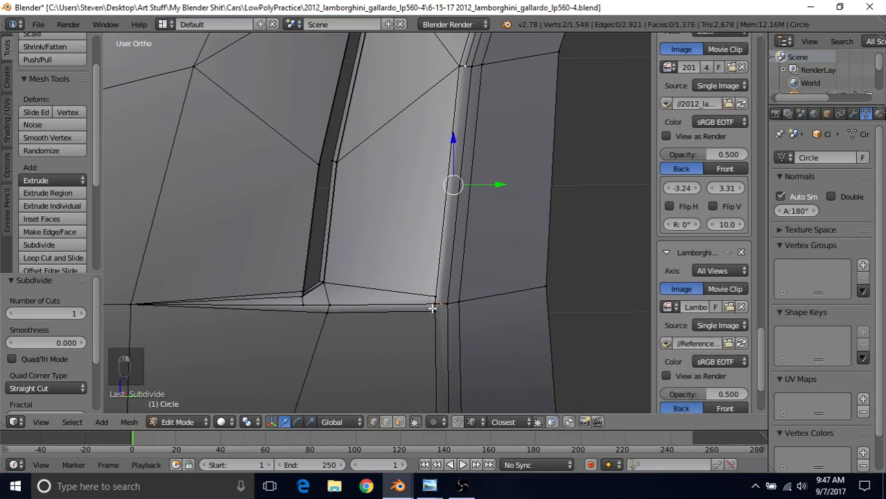
{"action": "key", "text": "j"}
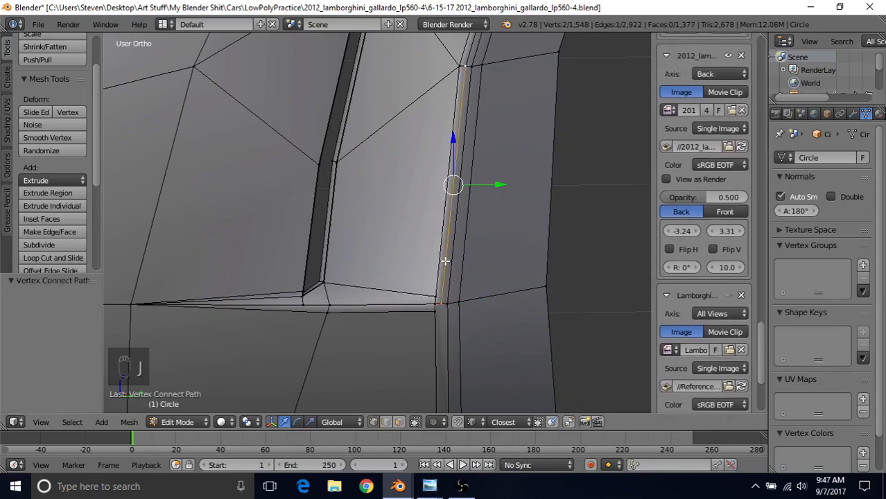
In edge select mode, subdivide the two side edges of the face below the recess with one cut and select the new middle edge.
{"action": "middle_click_drag", "start_coordinate": [450, 294], "coordinate": [479, 236], "text": "shift"}
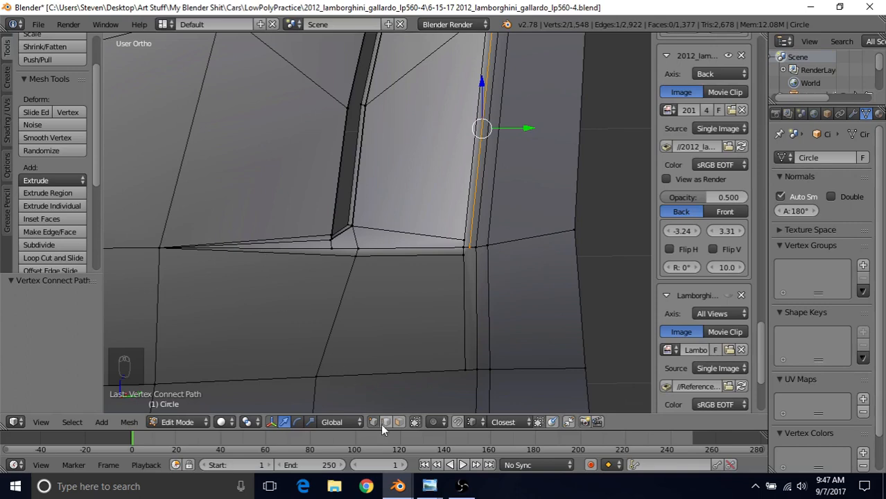
{"action": "right_click", "coordinate": [336, 307]}
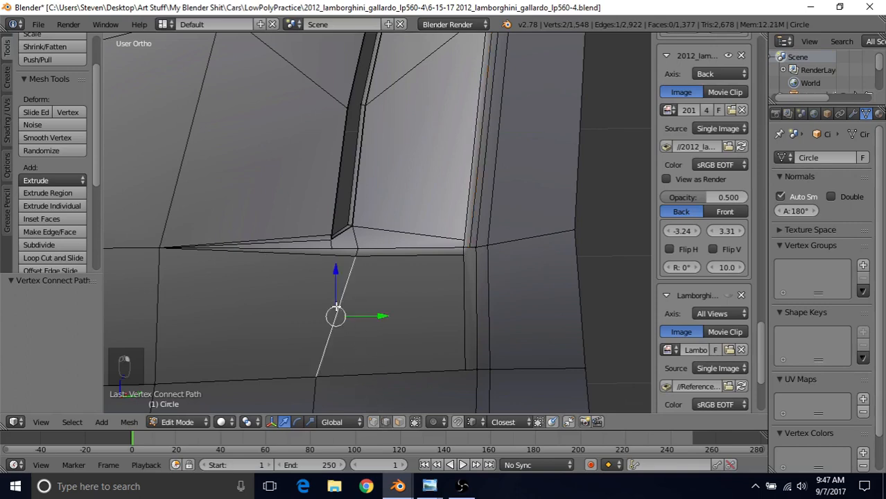
{"action": "right_click", "coordinate": [458, 283], "text": "shift"}
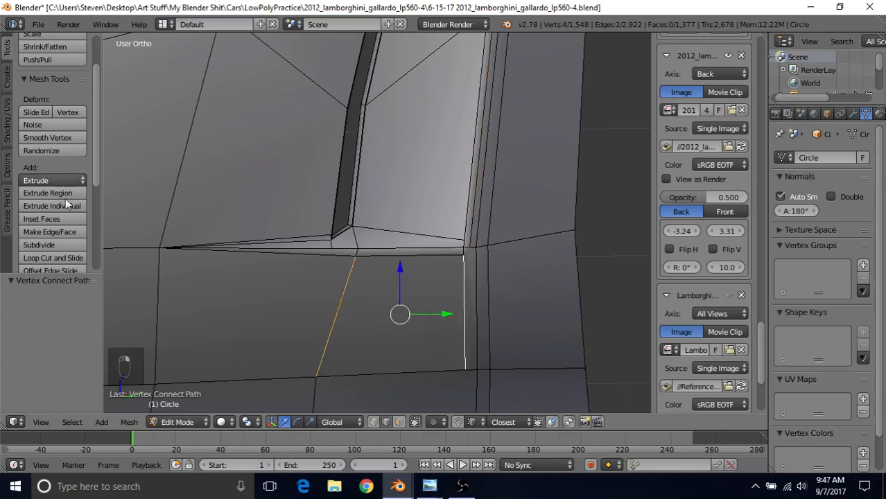
{"action": "left_click", "coordinate": [52, 242]}
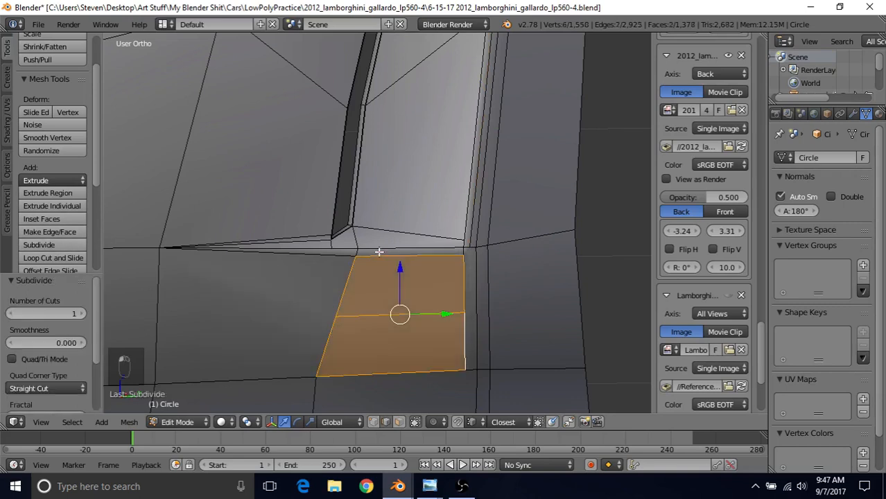
{"action": "right_click", "coordinate": [379, 317]}
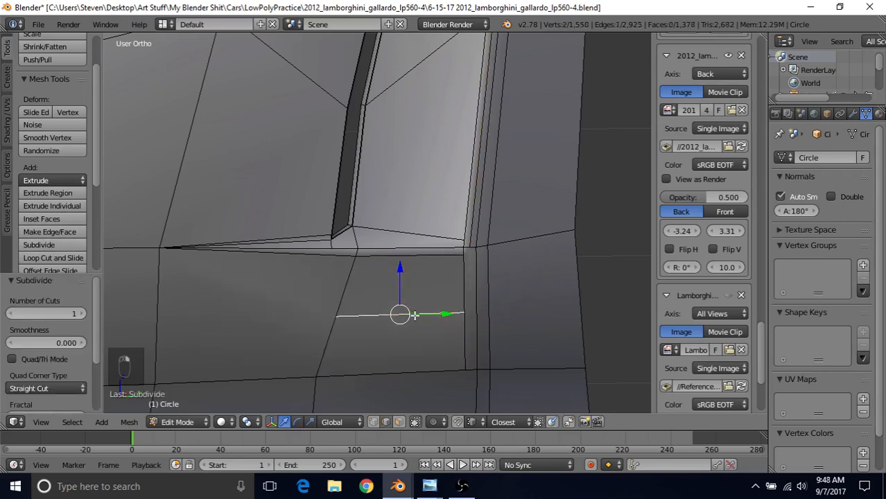
Edge-slide the new edge to a factor of about 0.898, just under the recess, and connect its front end to the slot's pointed front tip.
{"action": "key", "text": "q"}
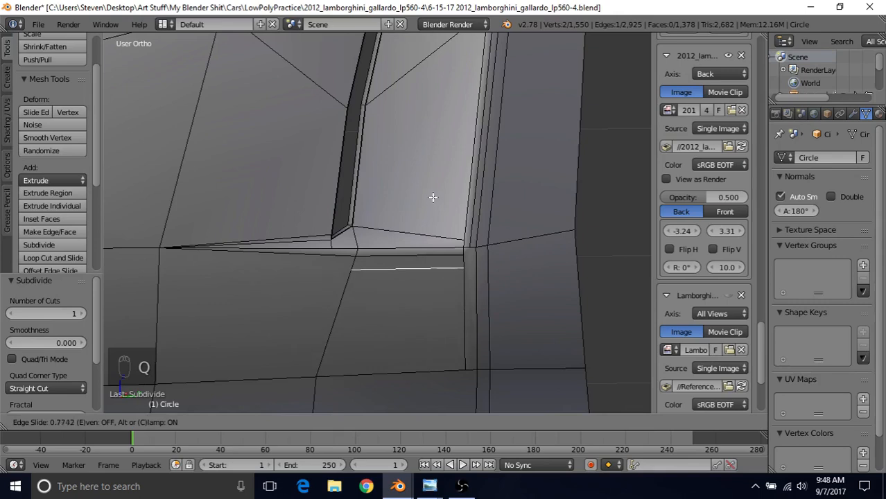
{"action": "left_click", "coordinate": [431, 192]}
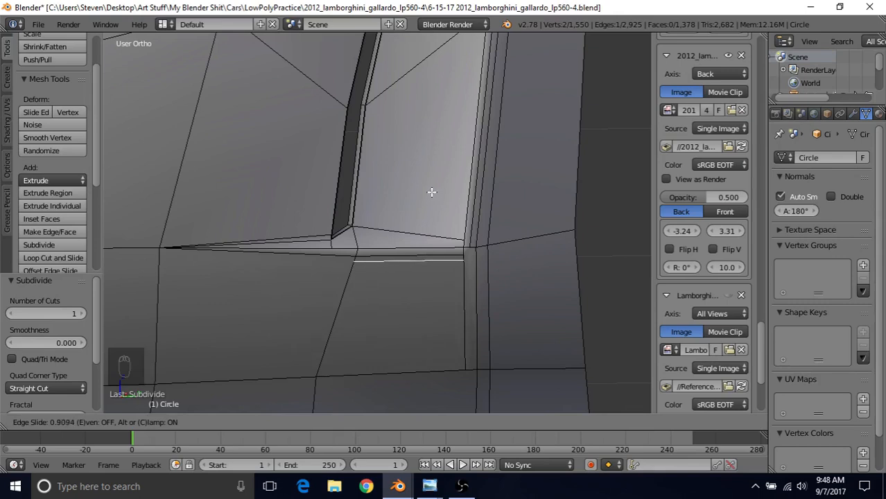
{"action": "left_click", "coordinate": [375, 422]}
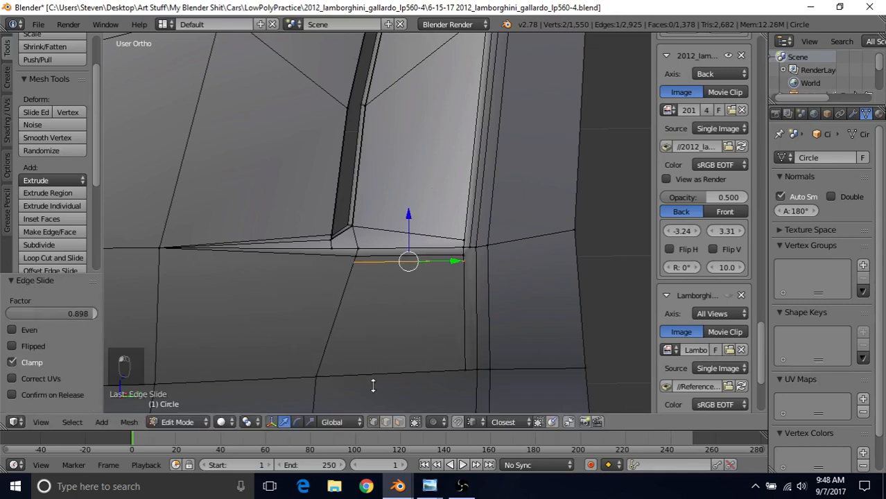
{"action": "right_click", "coordinate": [349, 263]}
{"action": "right_click", "coordinate": [159, 244], "text": "shift"}
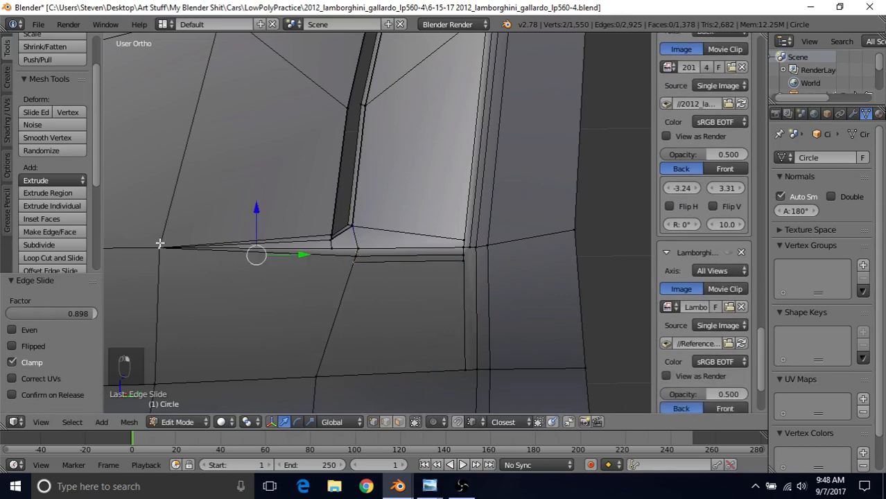
{"action": "key", "text": "j"}
{"action": "scroll", "coordinate": [512, 230], "scroll_direction": "up", "scroll_amount": 2}
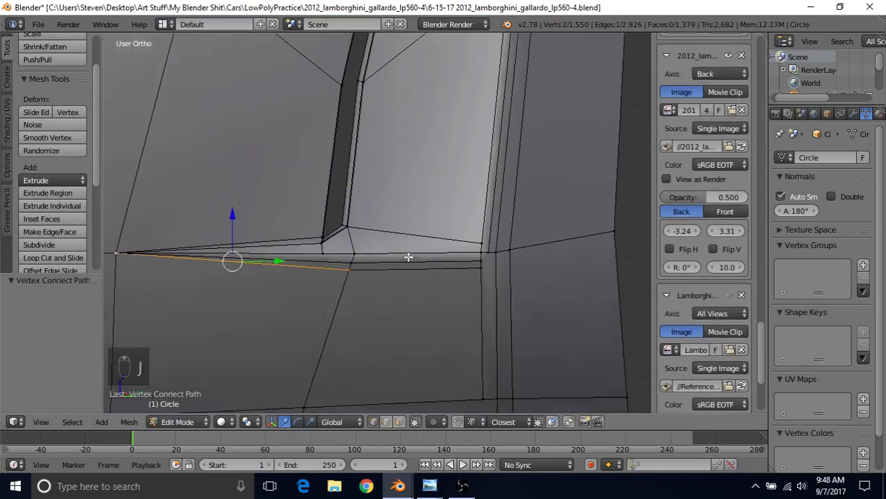
Connect the slid edge's wheel-side end diagonally to the vertex on the neighbouring vertical strip at the recess's lower corner.
{"action": "right_click", "coordinate": [502, 278]}
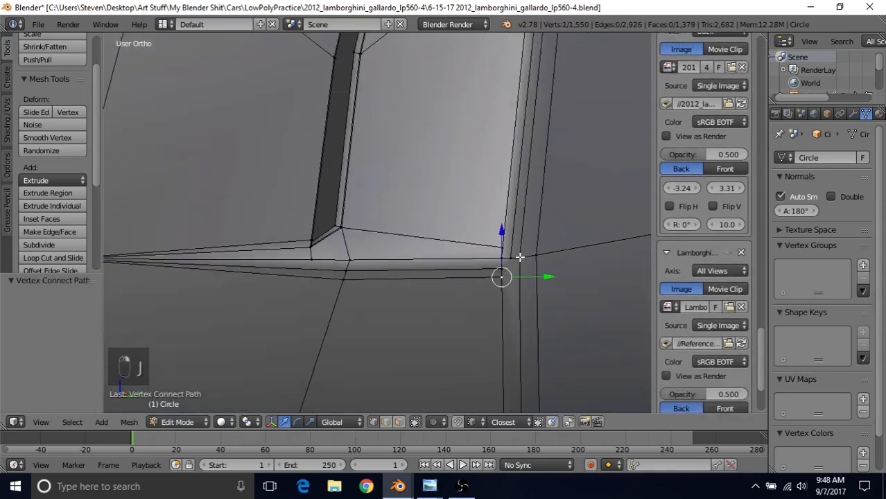
{"action": "right_click", "coordinate": [519, 258], "text": "shift"}
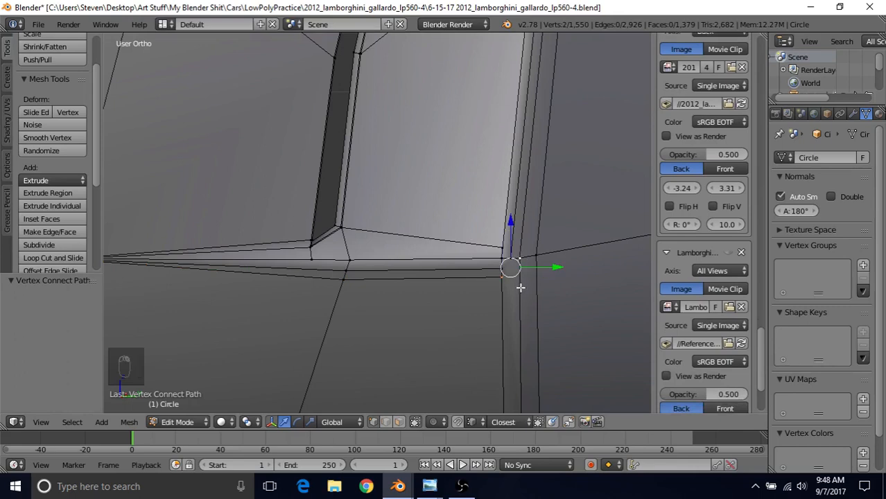
{"action": "key", "text": "j"}
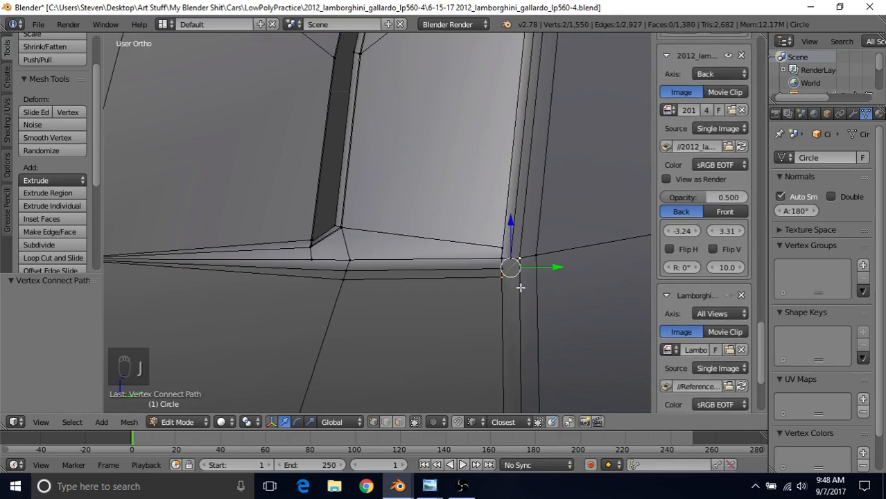
{"action": "middle_click_drag", "start_coordinate": [510, 277], "coordinate": [454, 277], "text": "shift"}
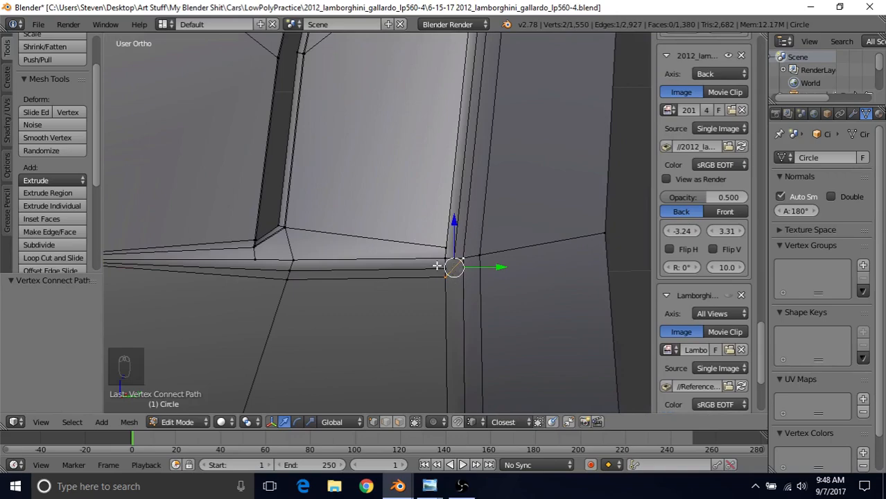
Switch to the finished "practice15 front intake V4 record5" file, examine the edge layout at the recess's lower wheel-side corner, and return to the working file.
{"action": "left_click", "coordinate": [398, 486]}
{"action": "left_click", "coordinate": [373, 429]}
{"action": "key", "text": "Tab"}
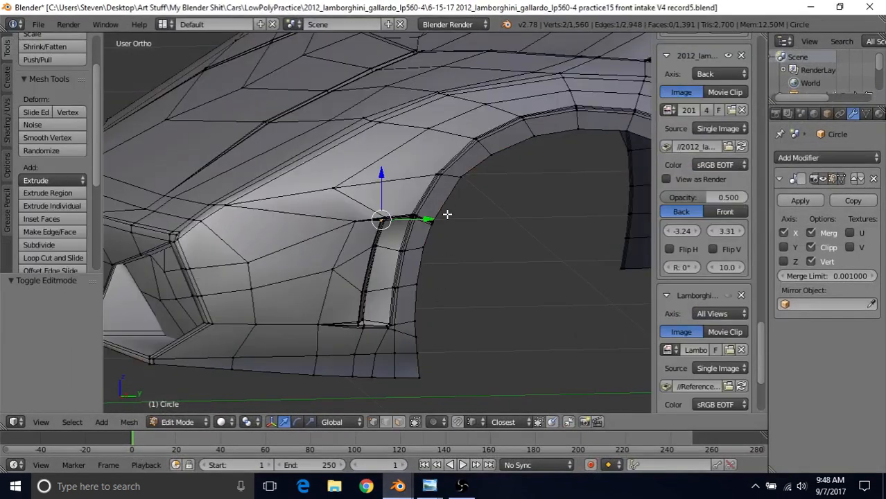
{"action": "middle_click_drag", "start_coordinate": [435, 254], "coordinate": [358, 287], "text": "shift"}
{"action": "scroll", "coordinate": [435, 163], "scroll_direction": "up", "scroll_amount": 8}
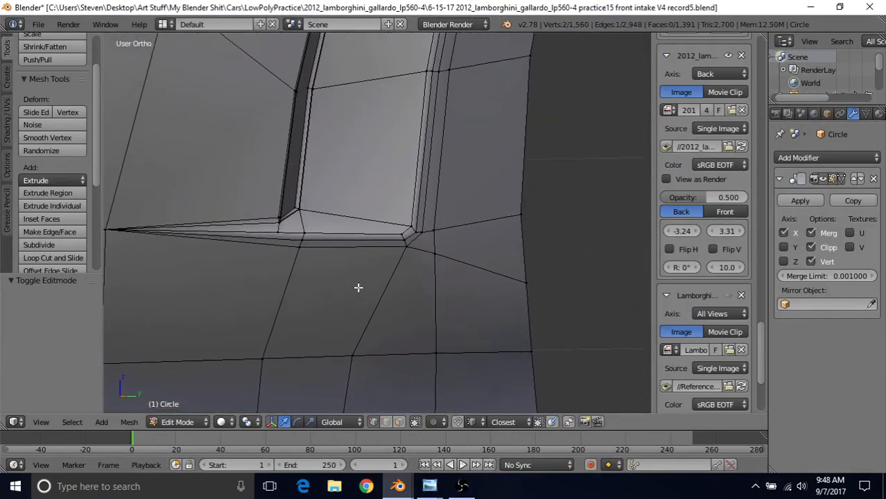
{"action": "scroll", "coordinate": [359, 288], "scroll_direction": "up", "scroll_amount": 2}
{"action": "mouse_move", "coordinate": [398, 487]}
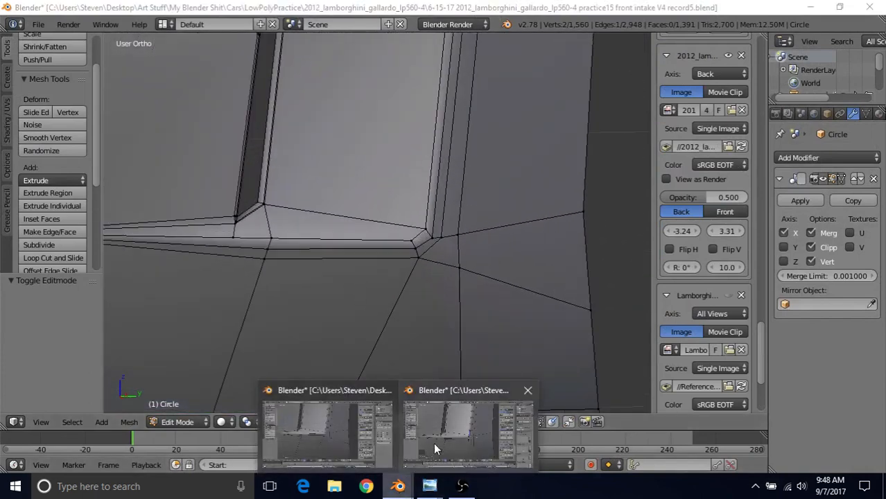
{"action": "left_click", "coordinate": [433, 442]}
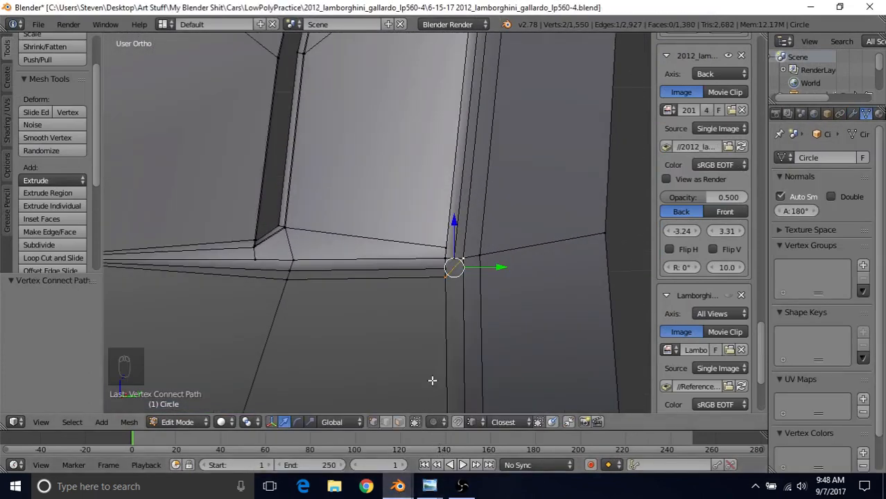
Move the three stacked vertices at the recess's lower wheel-side corner toward the front along Y, the upper by 0.005 and the lowest by 0.003.
{"action": "right_click", "coordinate": [444, 257]}
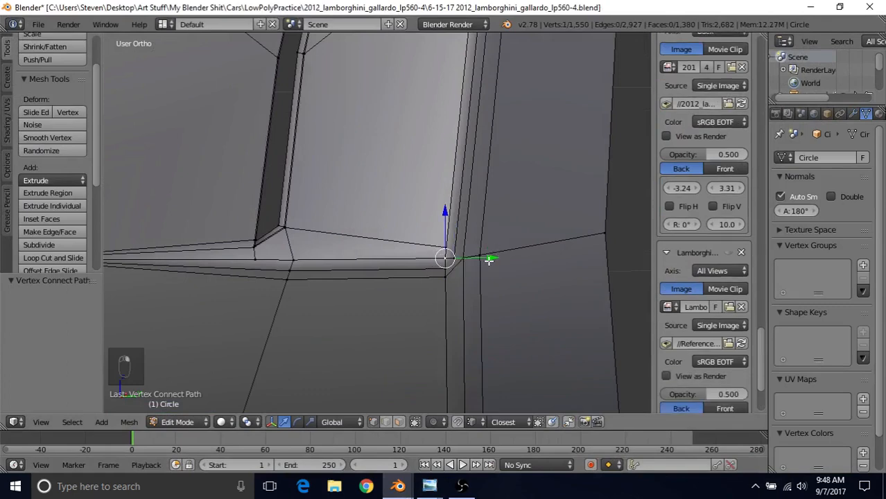
{"action": "left_click_drag", "start_coordinate": [484, 257], "coordinate": [473, 258]}
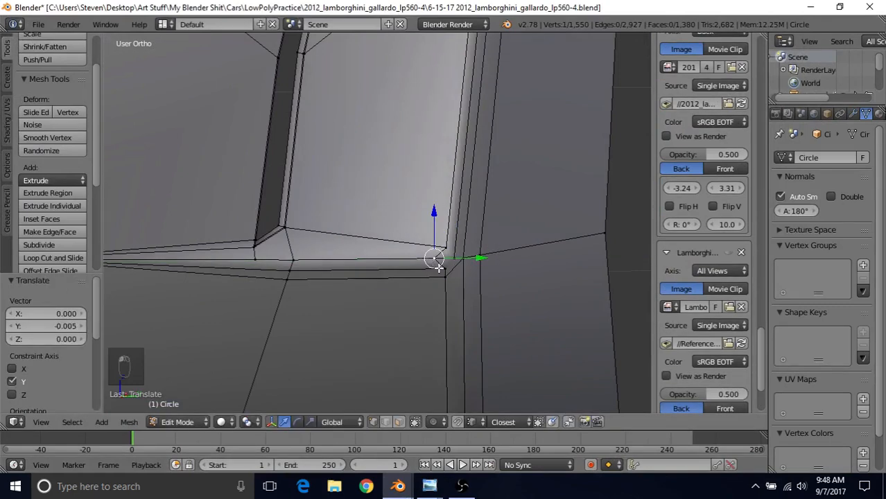
{"action": "right_click", "coordinate": [444, 268]}
{"action": "left_click_drag", "start_coordinate": [481, 272], "coordinate": [485, 279]}
{"action": "right_click", "coordinate": [440, 277]}
Connect both the middle stacked vertex and the recess's inner corner vertex to the vertex on the wheel-side edge beside them.
{"action": "right_click", "coordinate": [434, 267]}
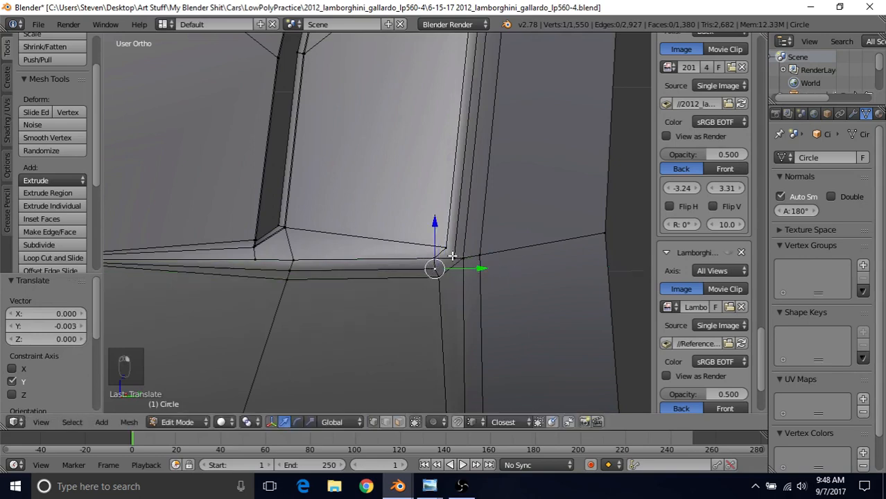
{"action": "right_click", "coordinate": [452, 256], "text": "shift"}
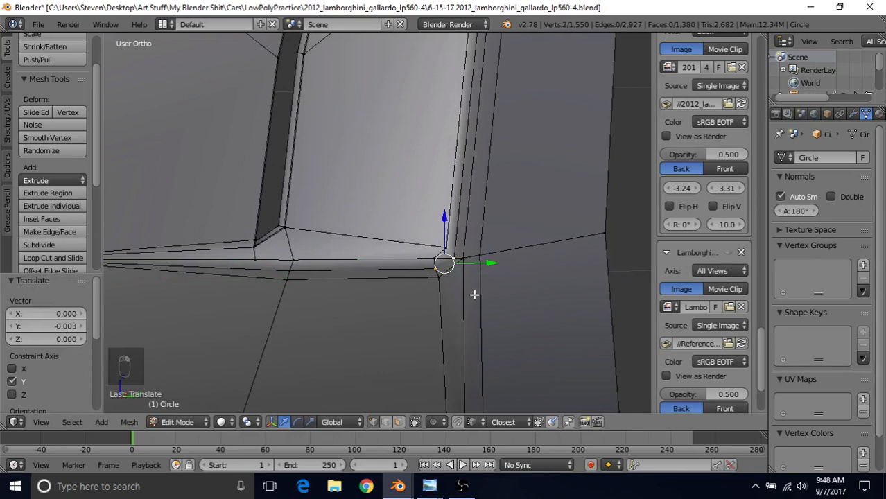
{"action": "key", "text": "j"}
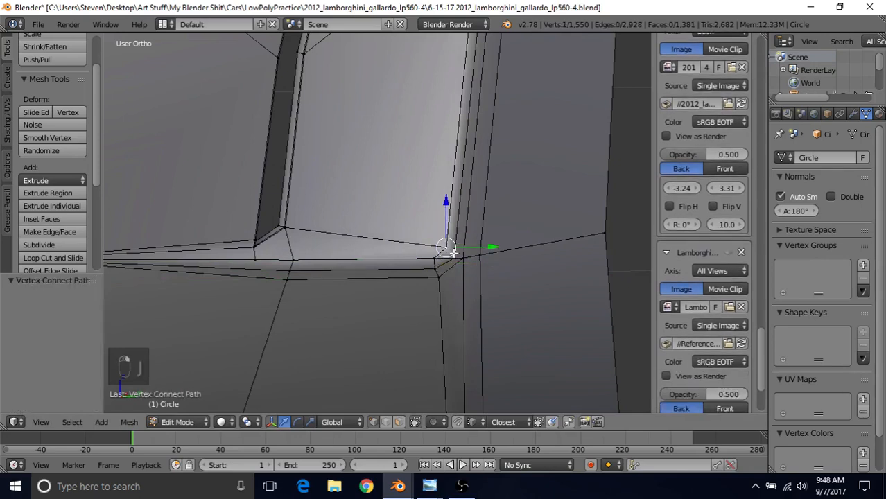
{"action": "left_click", "coordinate": [449, 253]}
{"action": "key", "text": "j"}
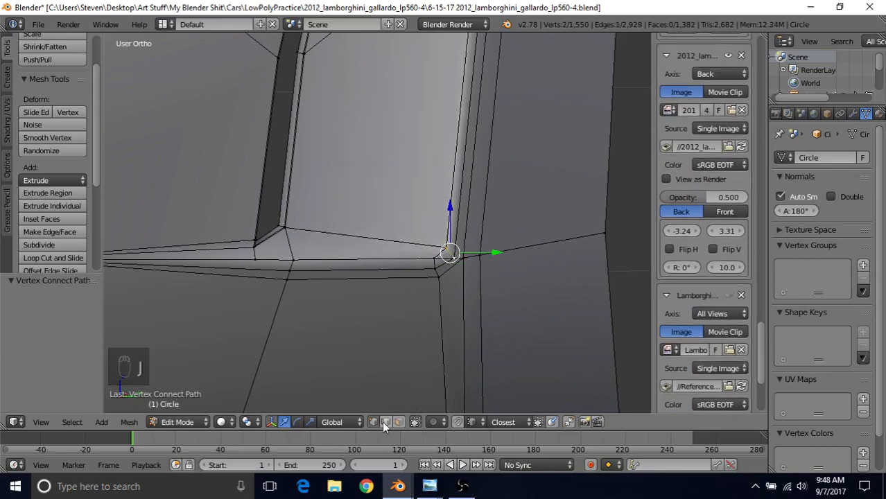
Dissolve the short horizontal edge crossing the recess's lower wheel-side corner between the two new connections.
{"action": "left_click", "coordinate": [444, 260]}
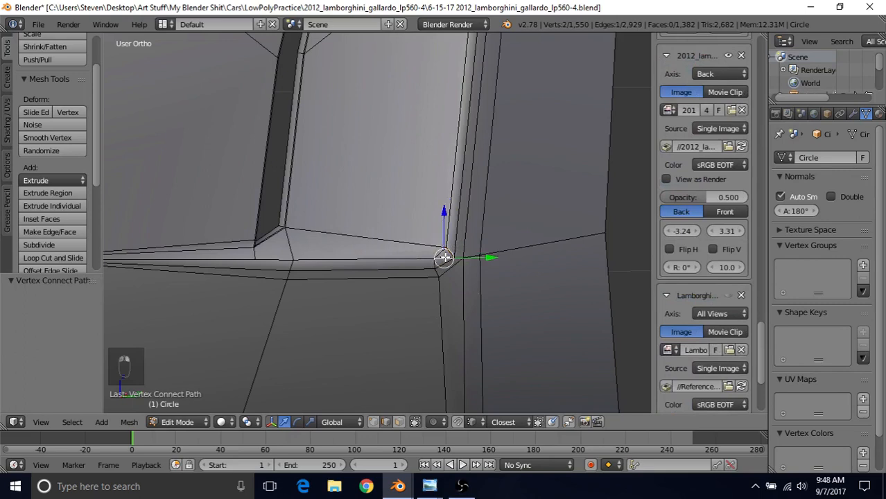
{"action": "key", "text": "Delete"}
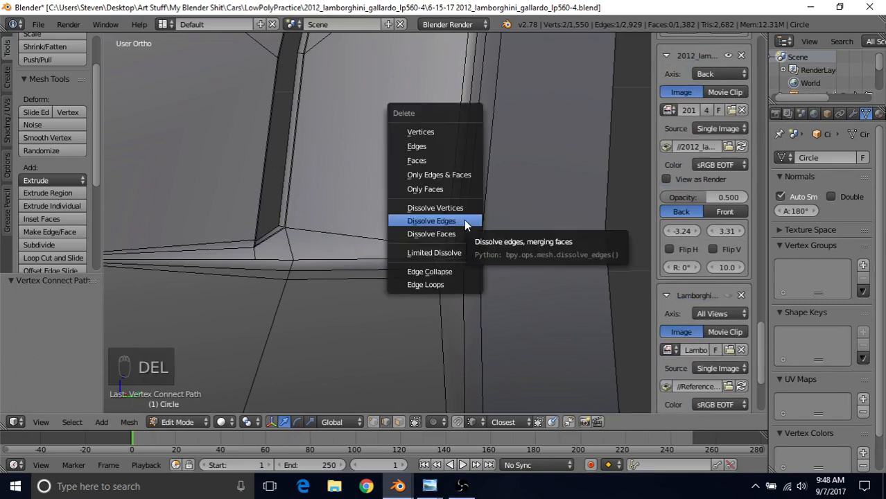
{"action": "left_click", "coordinate": [464, 220]}
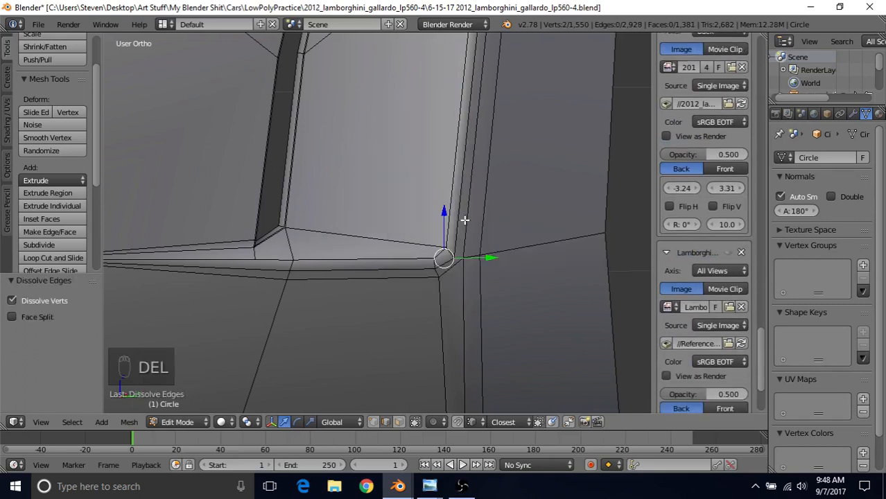
Shift the recess's inner wheel-side corner vertex slightly wheelward and down, and raise the vertex below the inner front corner by about 0.0006 along Z.
{"action": "scroll", "coordinate": [427, 288], "scroll_direction": "up", "scroll_amount": 2}
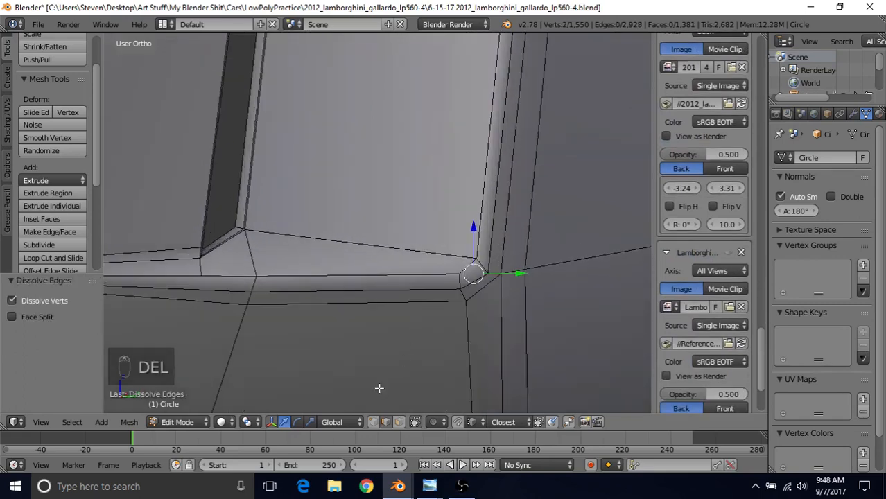
{"action": "right_click", "coordinate": [474, 255]}
{"action": "left_click_drag", "start_coordinate": [510, 257], "coordinate": [511, 261]}
{"action": "left_click_drag", "start_coordinate": [479, 216], "coordinate": [461, 233]}
{"action": "right_click", "coordinate": [265, 280]}
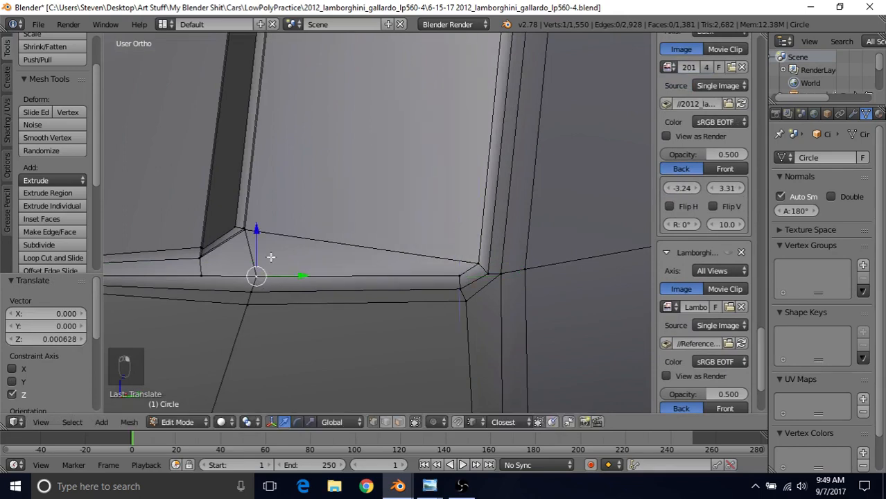
{"action": "key", "text": "Tab"}
{"action": "key", "text": "Tab"}
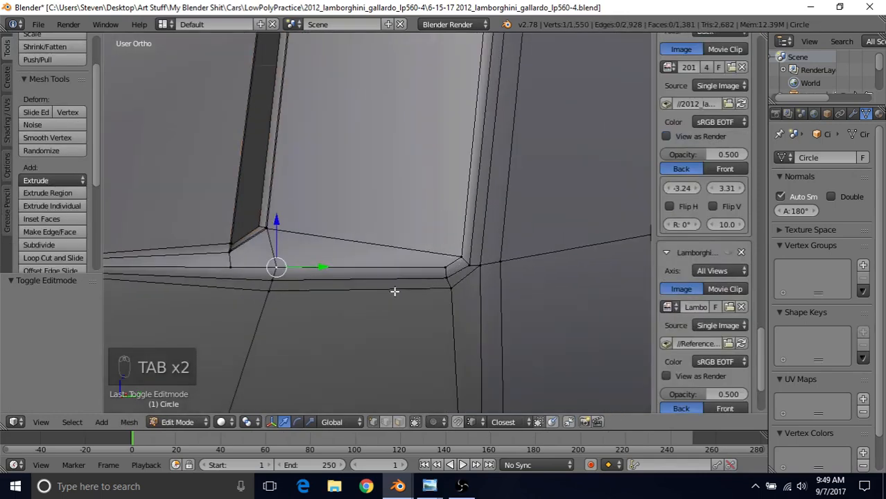
Nudge the wheel-side corner vertex slightly along Z and check the slot's shading in Object Mode.
{"action": "middle_click_drag", "start_coordinate": [114, 271], "coordinate": [287, 233]}
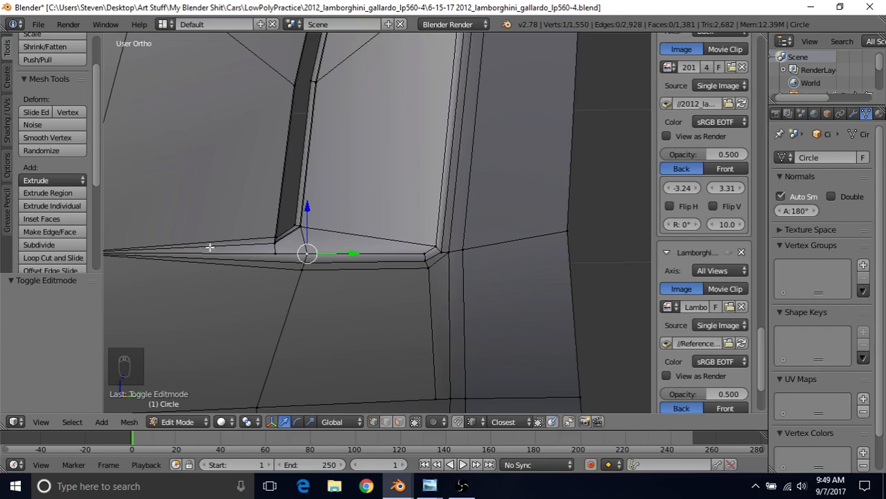
{"action": "scroll", "coordinate": [516, 185], "scroll_direction": "up", "scroll_amount": 3}
{"action": "right_click", "coordinate": [485, 263]}
{"action": "right_click", "coordinate": [487, 271]}
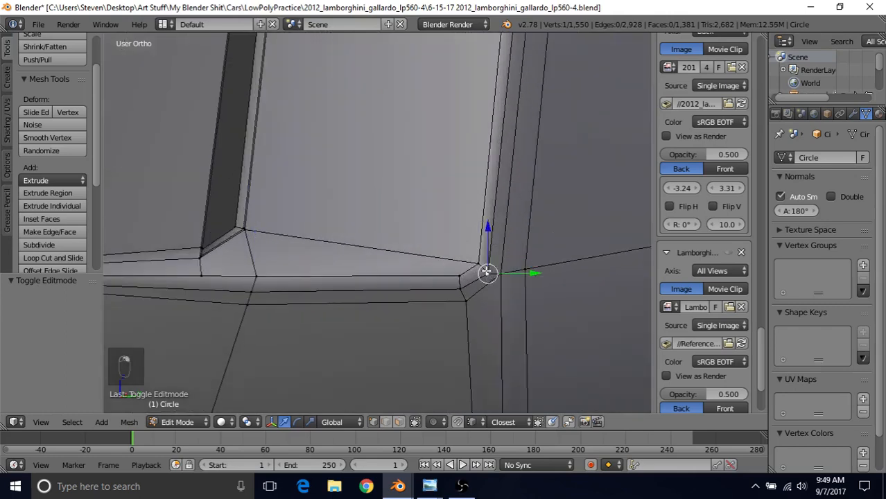
{"action": "left_click_drag", "start_coordinate": [488, 227], "coordinate": [489, 224]}
{"action": "key", "text": "Tab"}
{"action": "scroll", "coordinate": [472, 284], "scroll_direction": "down", "scroll_amount": 7}
{"action": "middle_click_drag", "start_coordinate": [452, 208], "coordinate": [404, 294], "text": "shift"}
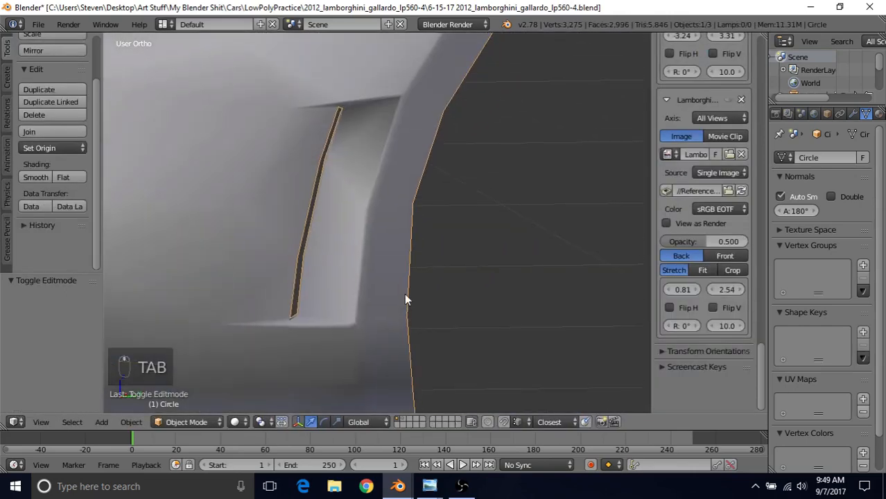
{"action": "middle_click_drag", "start_coordinate": [340, 343], "coordinate": [446, 237]}
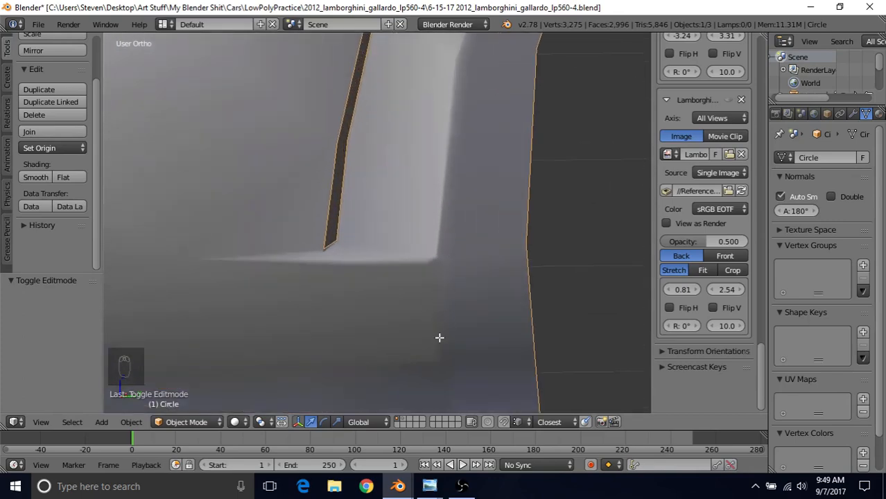
Back in Edit Mode, add one centred loop cut through the bottom edge of the body panel below the recess.
{"action": "key", "text": "Tab"}
{"action": "middle_click_drag", "start_coordinate": [469, 247], "coordinate": [503, 160], "text": "shift"}
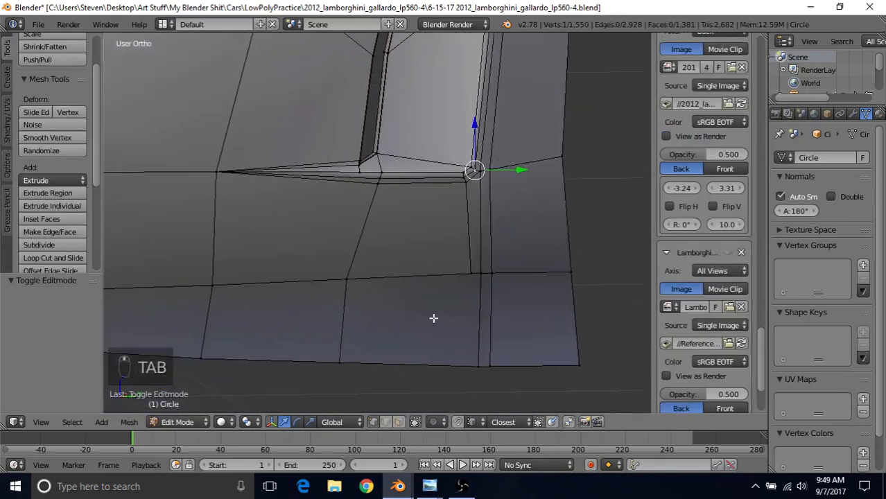
{"action": "middle_click_drag", "start_coordinate": [448, 283], "coordinate": [475, 238], "text": "shift"}
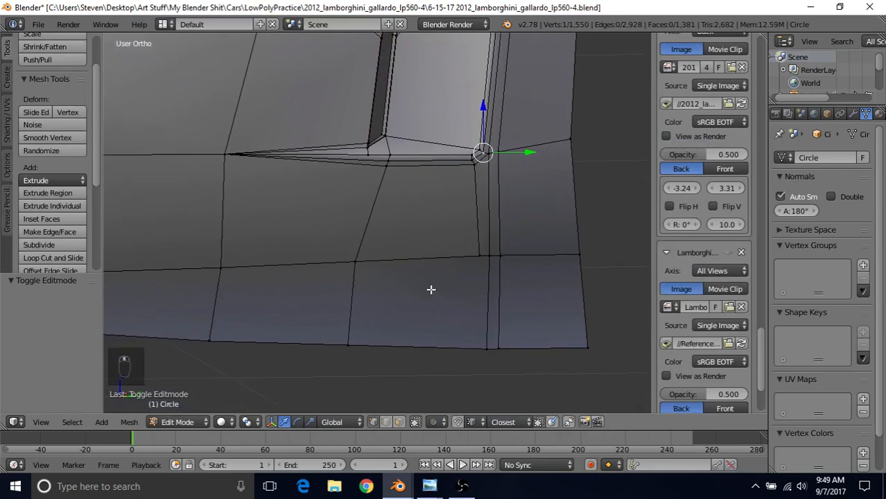
{"action": "key", "text": "ctrl+r"}
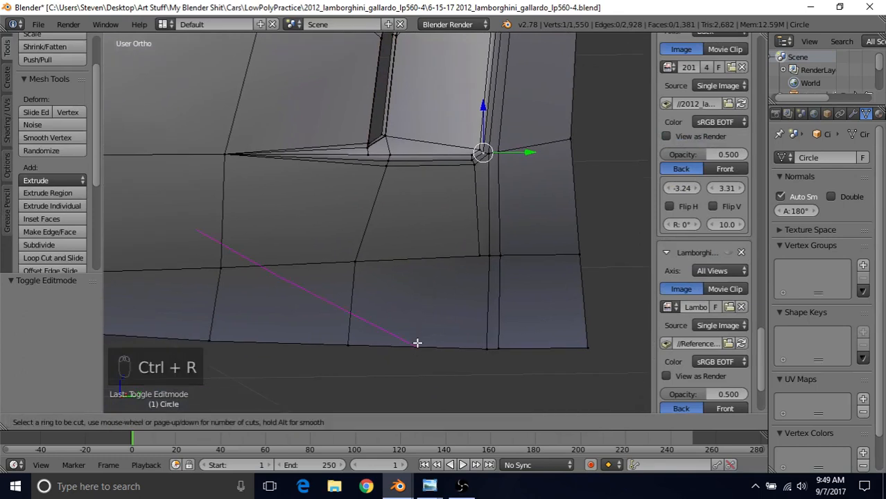
{"action": "left_click", "coordinate": [417, 342]}
{"action": "left_click", "coordinate": [417, 342]}
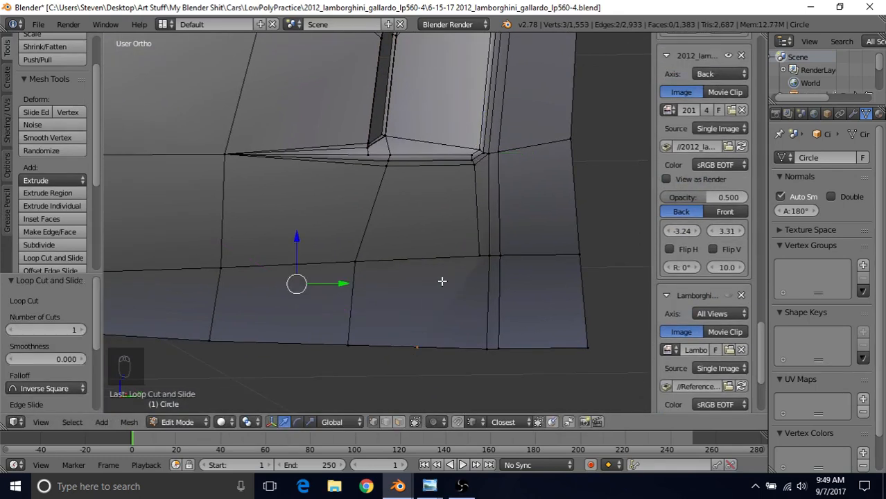
Slide the vertex below the recess's lower wheel-side corner away from the wheel by factor 0.429, and slightly back by 0.061.
{"action": "right_click", "coordinate": [471, 251]}
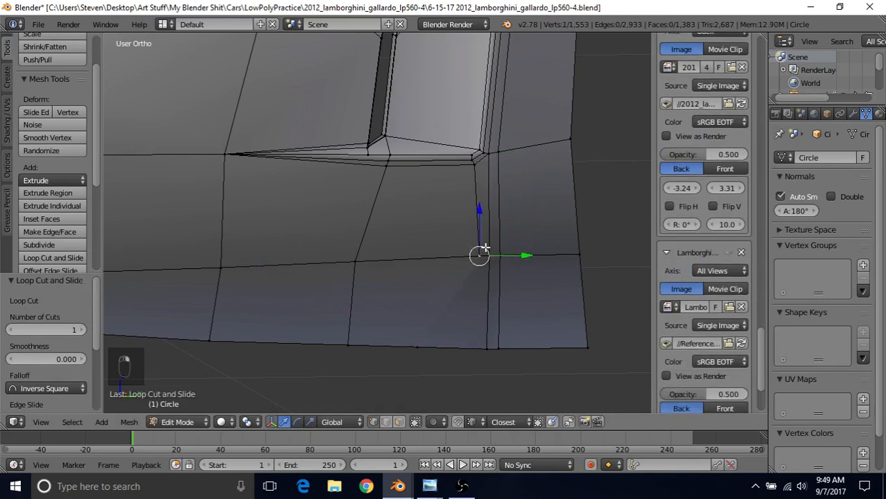
{"action": "key", "text": "g"}
{"action": "key", "text": "g"}
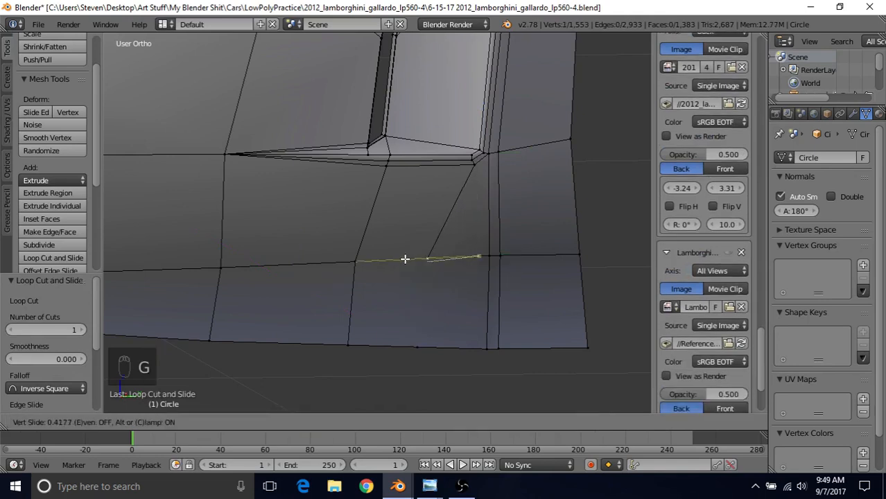
{"action": "left_click", "coordinate": [405, 259]}
{"action": "key", "text": "g"}
{"action": "key", "text": "g"}
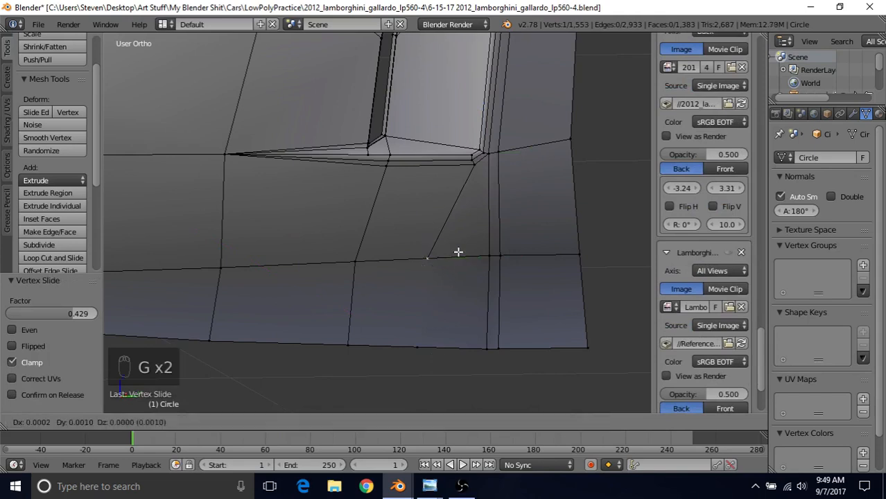
{"action": "left_click", "coordinate": [458, 252]}
Connect the slid vertex to the new vertex on the panel's bottom edge and check the shading in Object Mode.
{"action": "right_click", "coordinate": [418, 345], "text": "shift"}
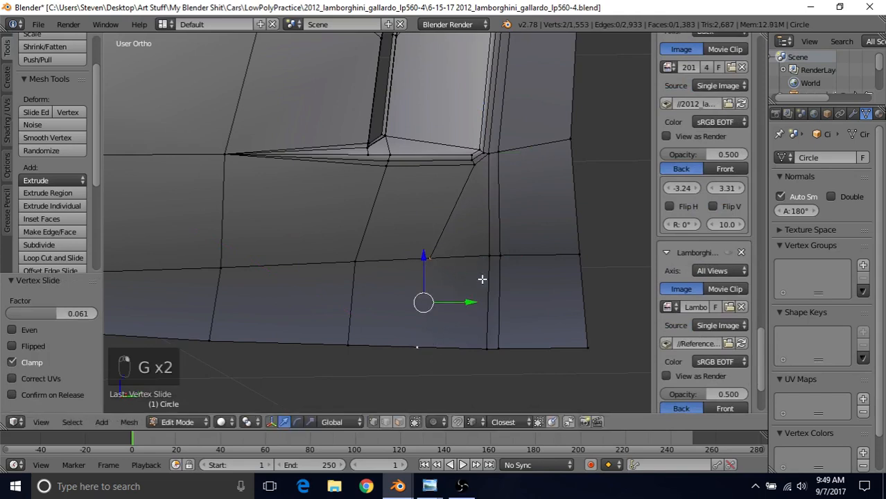
{"action": "key", "text": "j"}
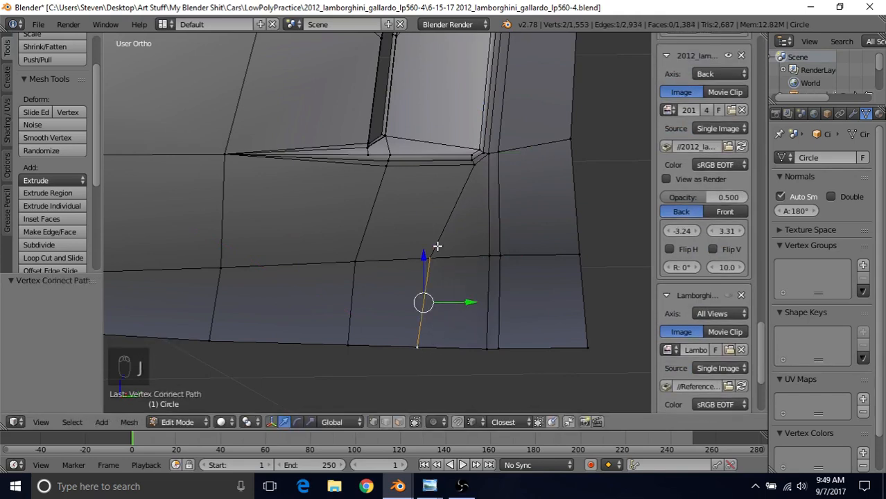
{"action": "middle_click_drag", "start_coordinate": [471, 218], "coordinate": [348, 255], "text": "shift"}
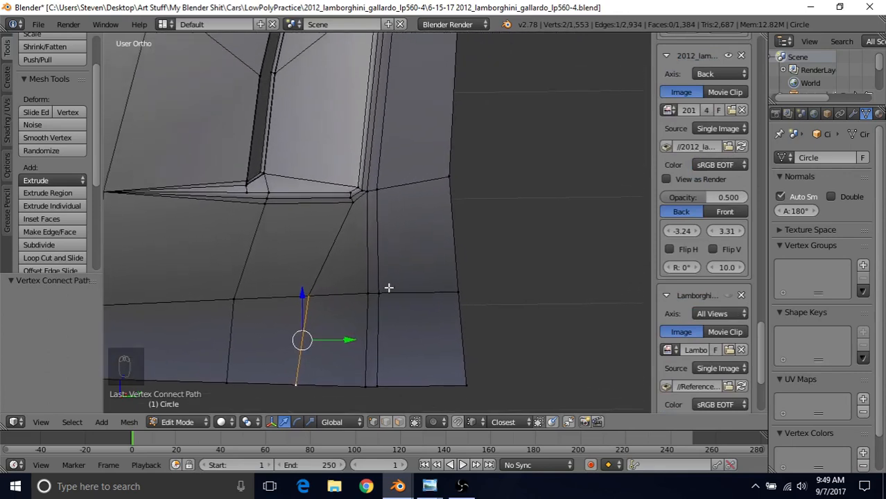
{"action": "middle_click_drag", "start_coordinate": [389, 287], "coordinate": [391, 274], "text": "shift"}
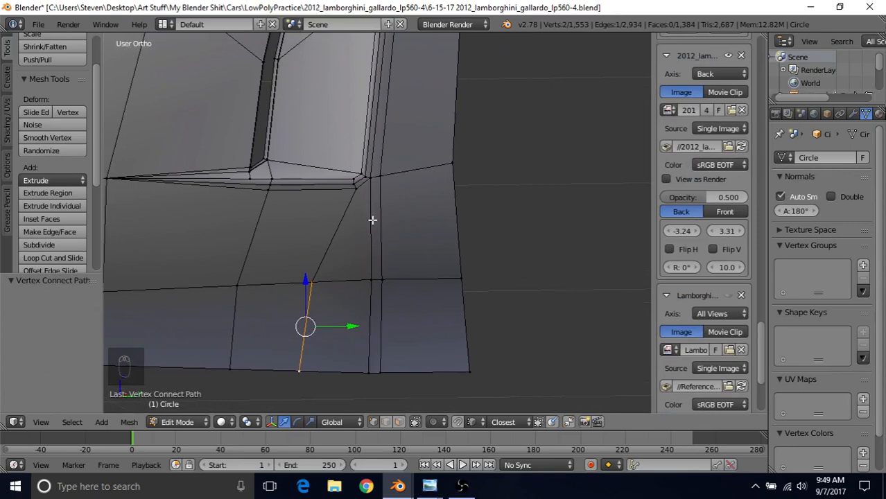
{"action": "key", "text": "Tab"}
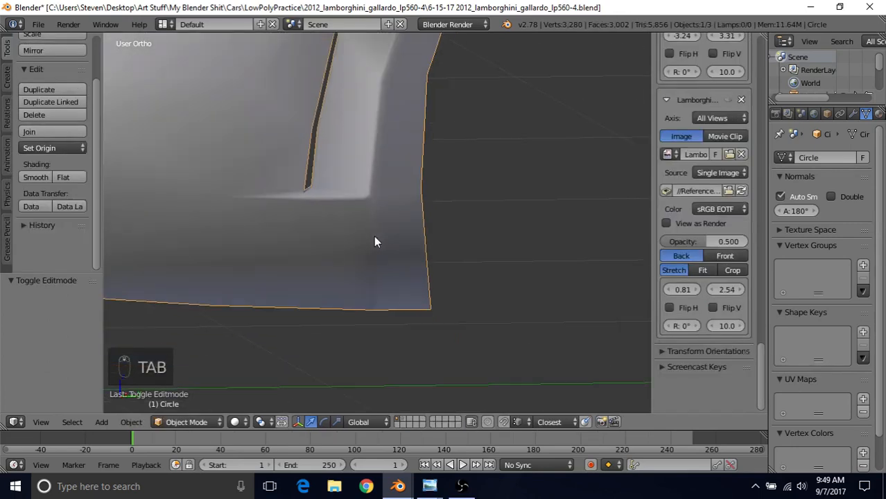
{"action": "key", "text": "Tab"}
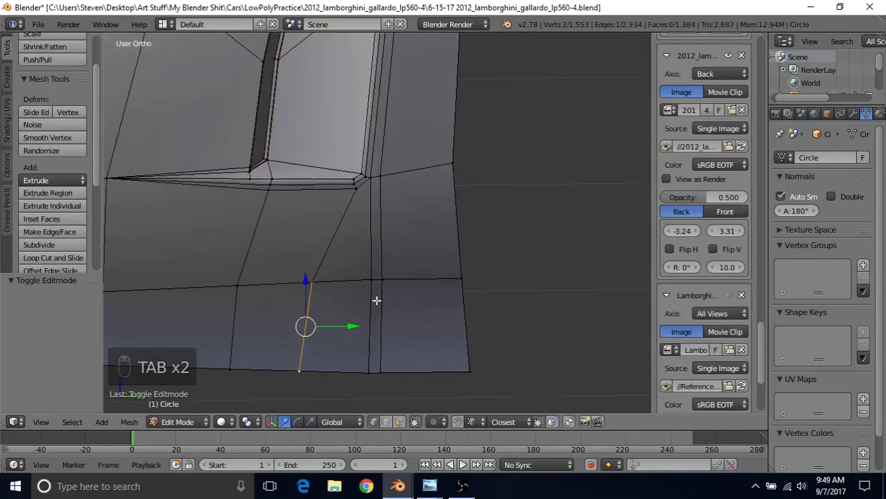
Dissolve the vertical edge loop running down from the recess's lower wheel-side corner, beside the arch strip.
{"action": "middle_click_drag", "start_coordinate": [376, 300], "coordinate": [410, 240], "text": "shift"}
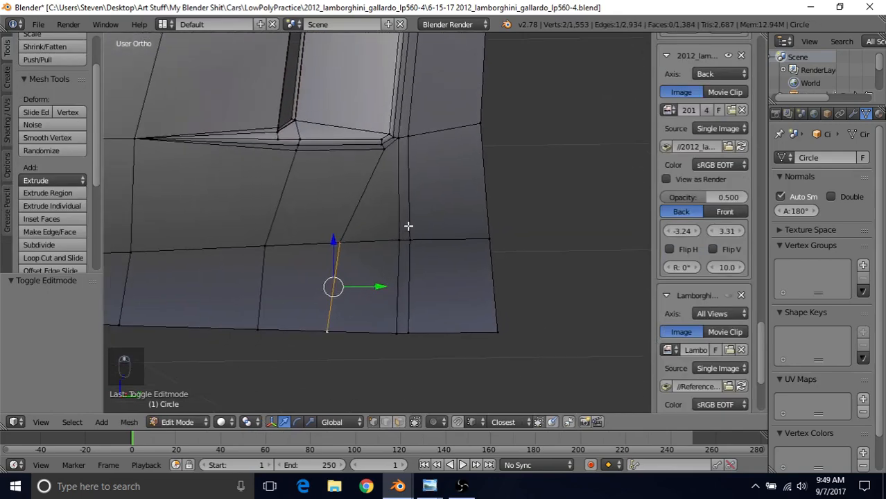
{"action": "right_click", "coordinate": [397, 206], "text": "alt"}
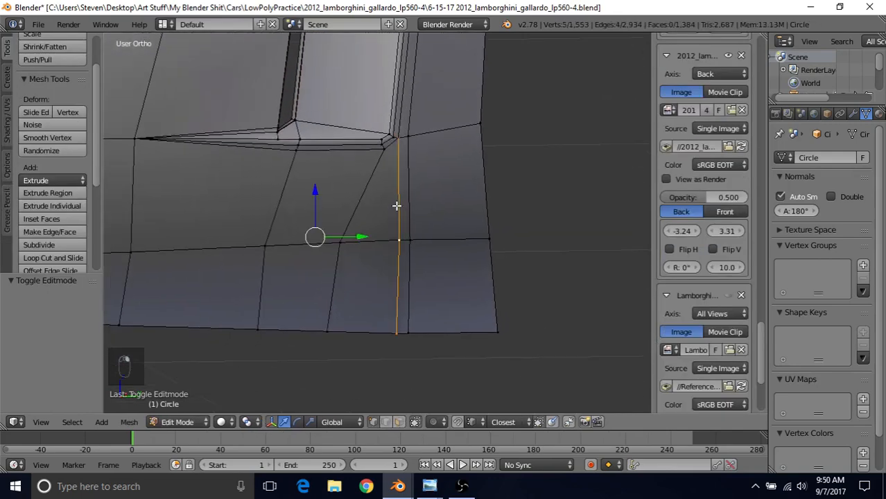
{"action": "key", "text": "Delete"}
{"action": "left_click", "coordinate": [437, 208]}
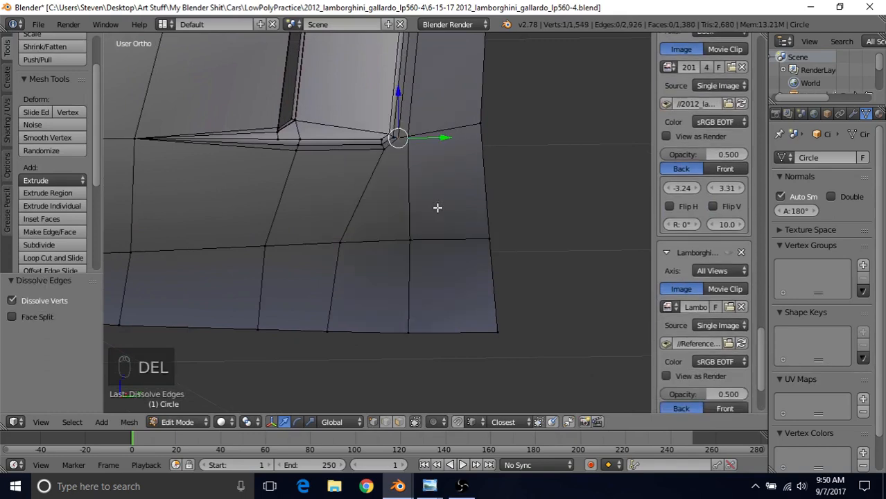
Add one centred horizontal loop cut across the wheel-arch-side face just below the recess corner.
{"action": "middle_click_drag", "start_coordinate": [437, 207], "coordinate": [392, 241], "text": "shift"}
{"action": "scroll", "coordinate": [392, 242], "scroll_direction": "up", "scroll_amount": 1}
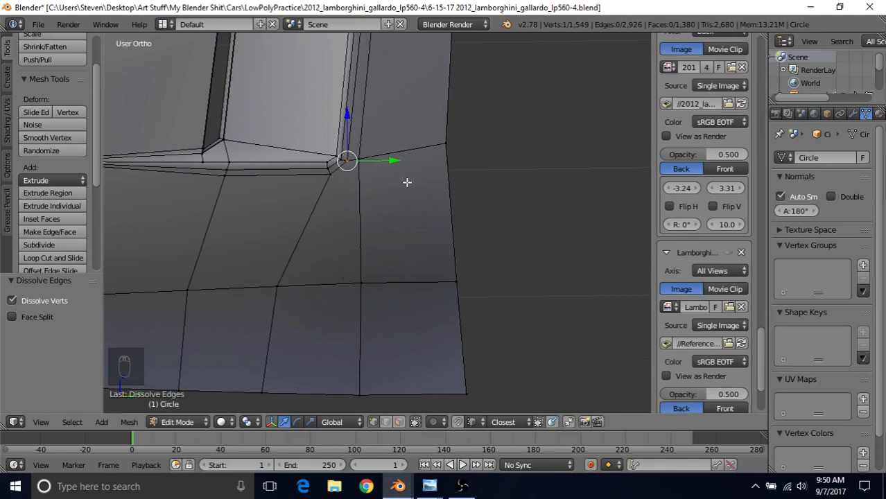
{"action": "key", "text": "ctrl+r"}
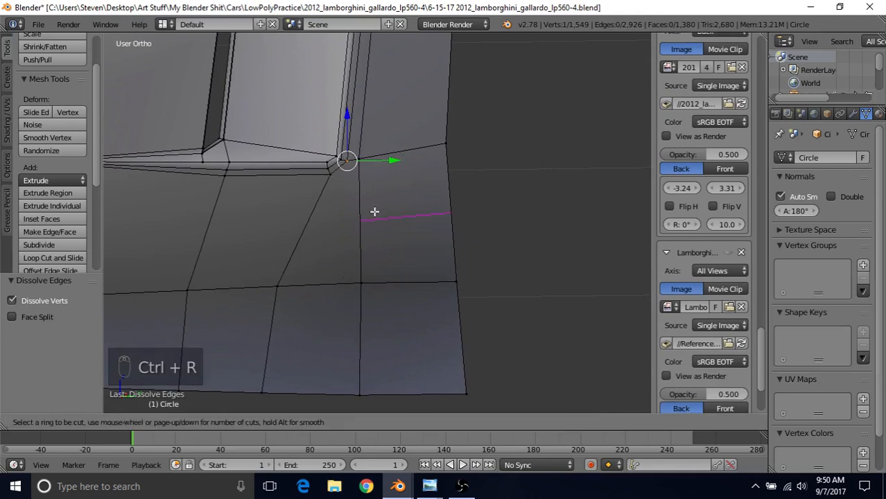
{"action": "left_click", "coordinate": [375, 212]}
{"action": "right_click", "coordinate": [374, 211]}
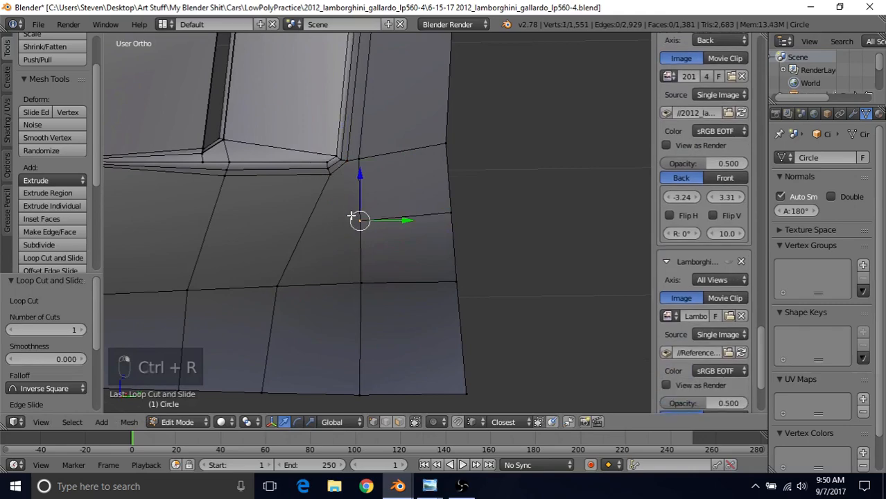
Connect the cut's inner vertex to the outermost vertex of the recess's lower corner and check the shading in Object Mode.
{"action": "right_click", "coordinate": [332, 177], "text": "shift"}
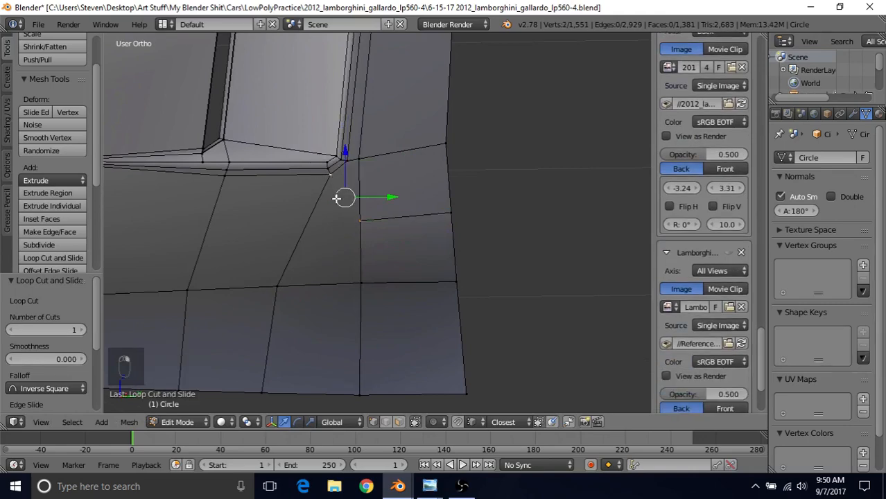
{"action": "key", "text": "j"}
{"action": "key", "text": "Tab"}
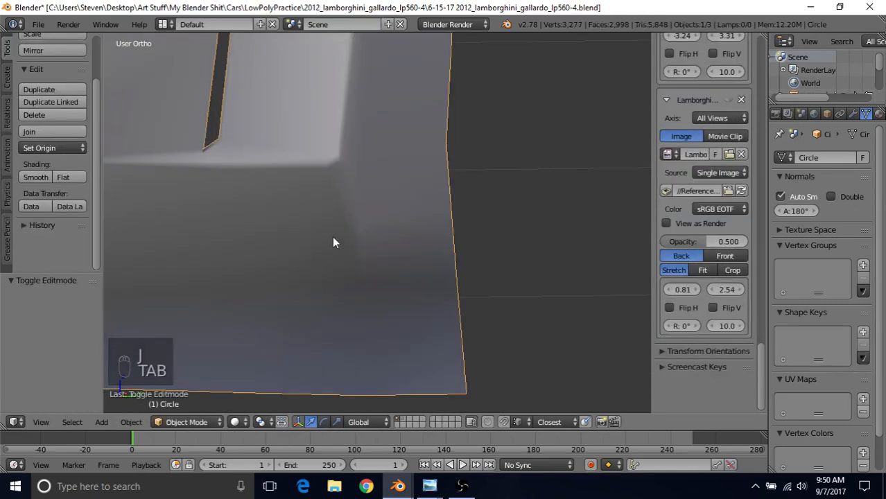
{"action": "key", "text": "Tab"}
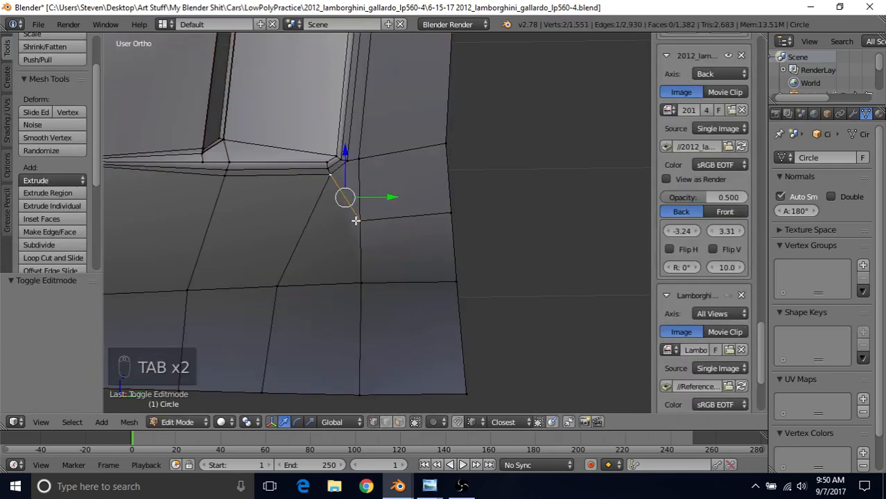
Slide the cut's inner vertex up its vertical edge by about 0.63 and check the corner's shading in Object Mode.
{"action": "key", "text": "g"}
{"action": "key", "text": "g"}
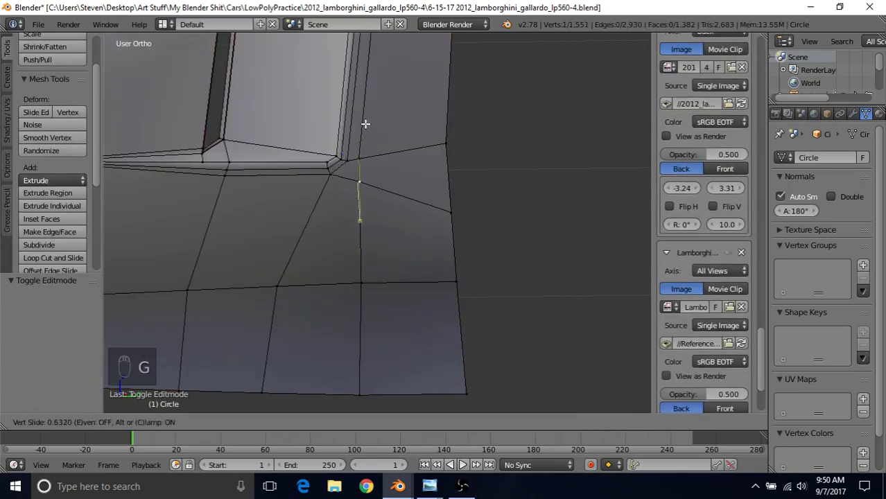
{"action": "left_click", "coordinate": [364, 125]}
{"action": "key", "text": "Tab"}
{"action": "middle_click_drag", "start_coordinate": [355, 220], "coordinate": [389, 200]}
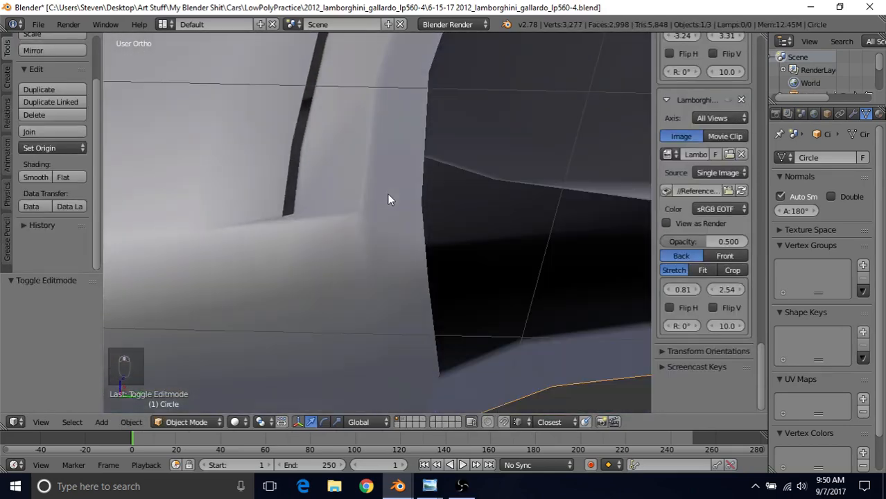
{"action": "key", "text": "Tab"}
Try to shift the cluster of vertices at the recess's lower wheel-side corner slightly along the global X axis.
{"action": "middle_click_drag", "start_coordinate": [372, 230], "coordinate": [259, 269]}
{"action": "scroll", "coordinate": [259, 269], "scroll_direction": "up", "scroll_amount": 2}
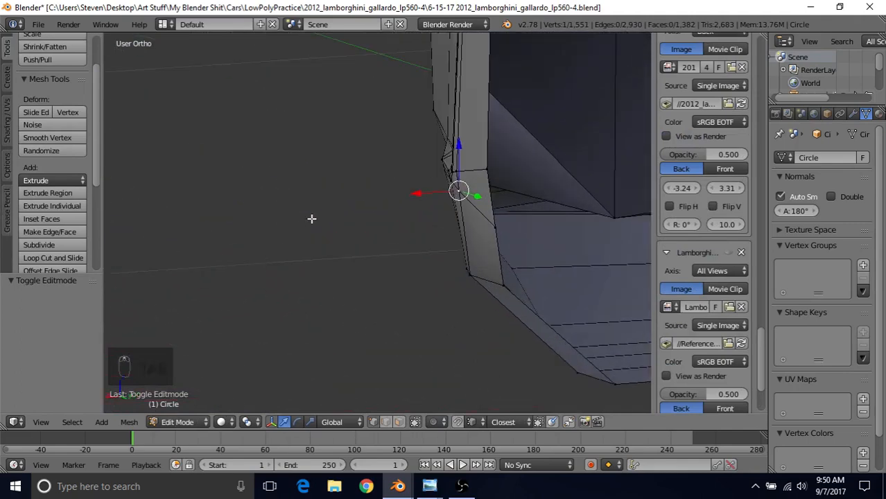
{"action": "middle_click_drag", "start_coordinate": [311, 218], "coordinate": [466, 163]}
{"action": "scroll", "coordinate": [382, 186], "scroll_direction": "up", "scroll_amount": 1}
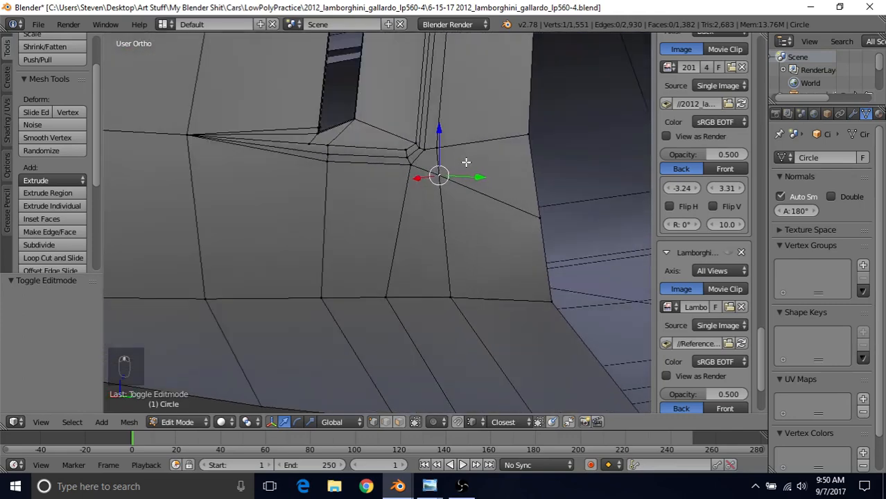
{"action": "right_click", "coordinate": [418, 166]}
{"action": "key", "text": "c"}
{"action": "left_click_drag", "start_coordinate": [433, 145], "coordinate": [410, 169]}
{"action": "right_click", "coordinate": [410, 171]}
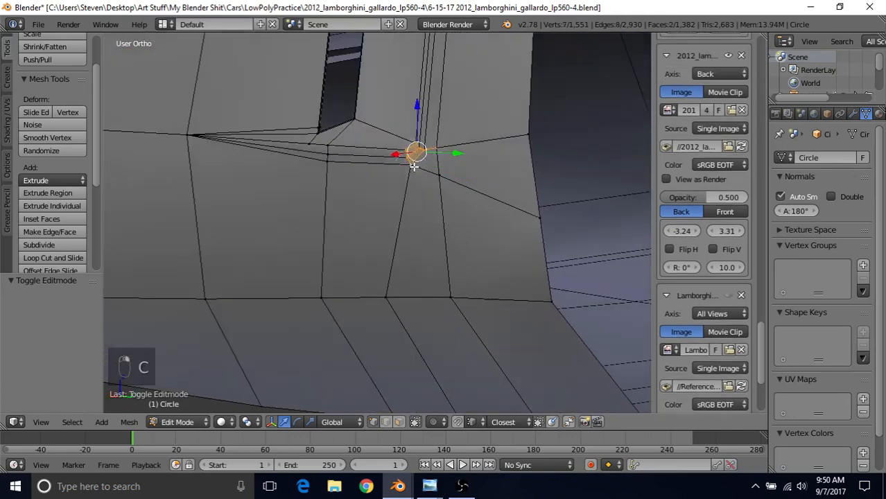
{"action": "middle_click_drag", "start_coordinate": [414, 167], "coordinate": [358, 190]}
{"action": "key", "text": "ctrl+z"}
{"action": "key", "text": "ctrl+z"}
{"action": "key", "text": "ctrl+z"}
{"action": "key", "text": "ctrl+z"}
{"action": "key", "text": "ctrl+z"}
{"action": "key", "text": "ctrl+z"}
{"action": "key", "text": "ctrl+z"}
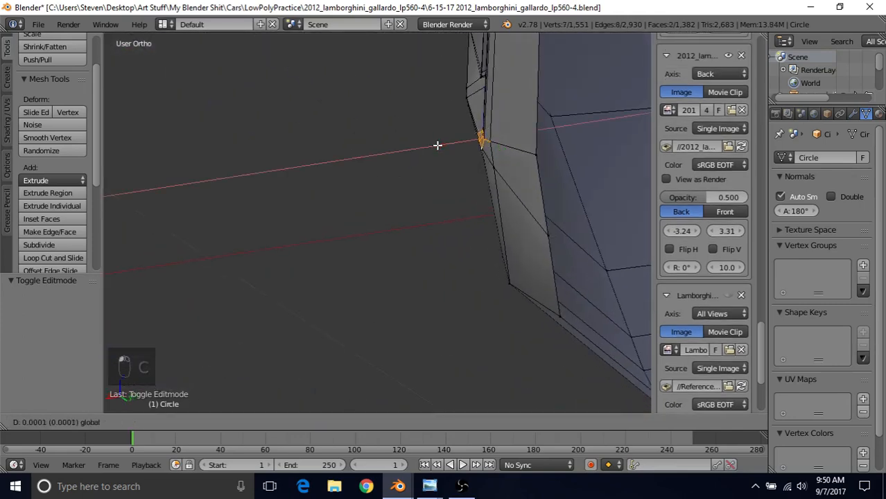
Examine the slot's shading from several angles in Object Mode and the mesh around its upper end in Edit Mode.
{"action": "key", "text": "Tab"}
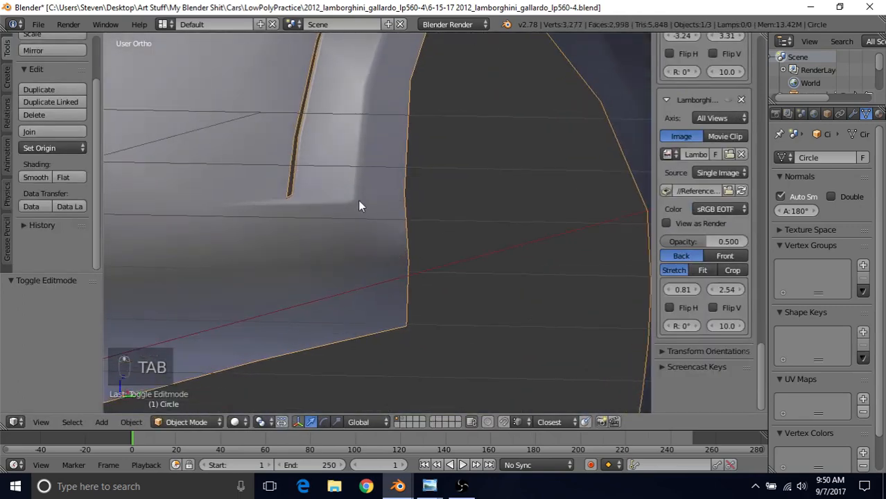
{"action": "middle_click_drag", "start_coordinate": [362, 204], "coordinate": [428, 270]}
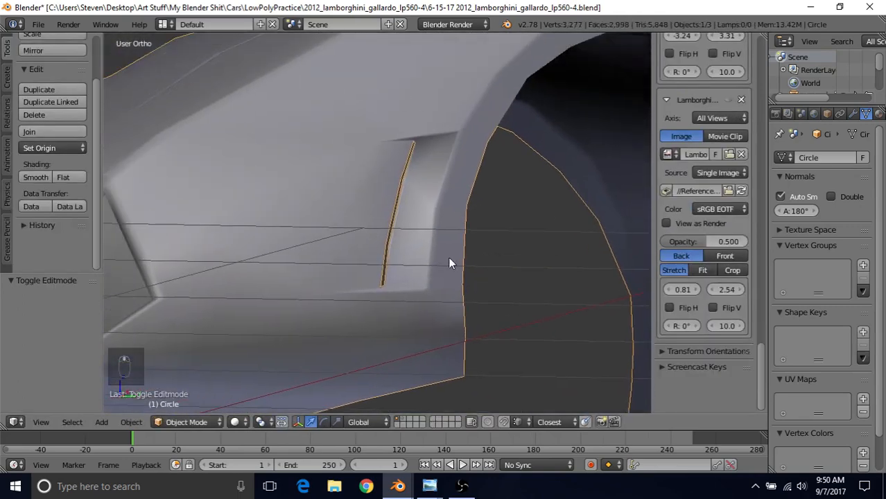
{"action": "middle_click_drag", "start_coordinate": [394, 237], "coordinate": [411, 190]}
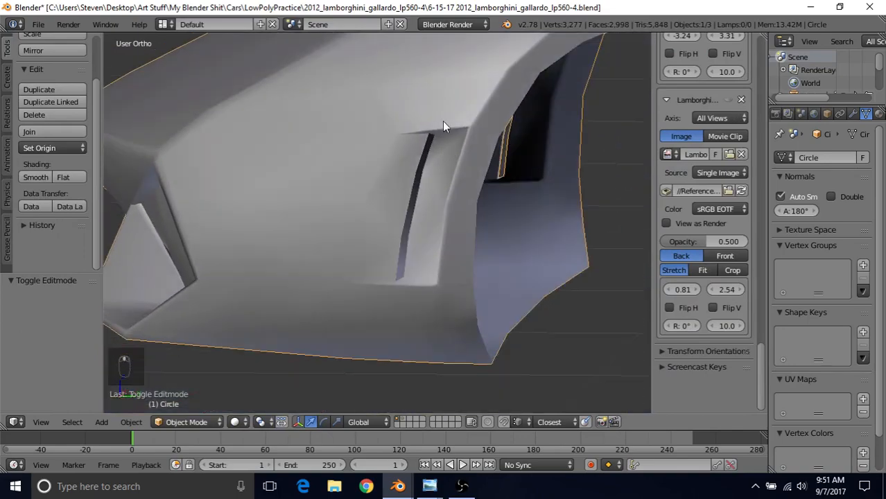
{"action": "key", "text": "Tab"}
{"action": "scroll", "coordinate": [378, 206], "scroll_direction": "up", "scroll_amount": 3}
{"action": "middle_click_drag", "start_coordinate": [380, 222], "coordinate": [379, 260]}
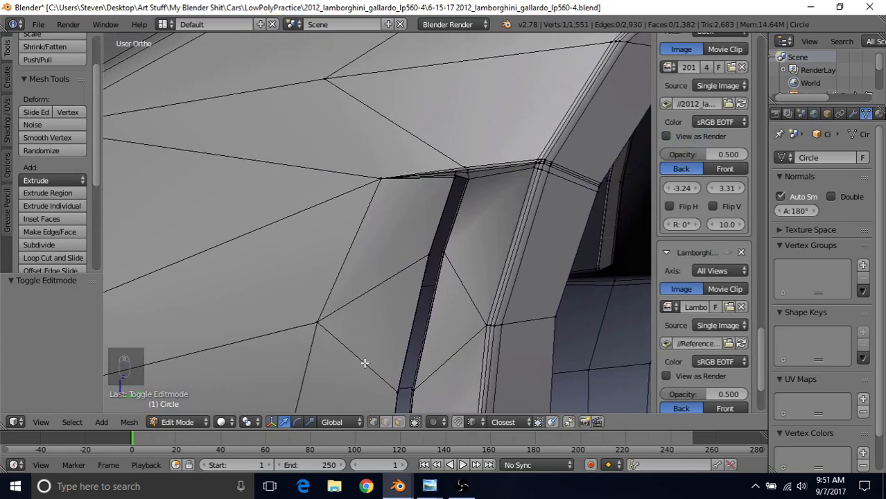
Set mesh selection to edge mode and check the slot's overall shape against the fender in Object Mode.
{"action": "left_click", "coordinate": [386, 423]}
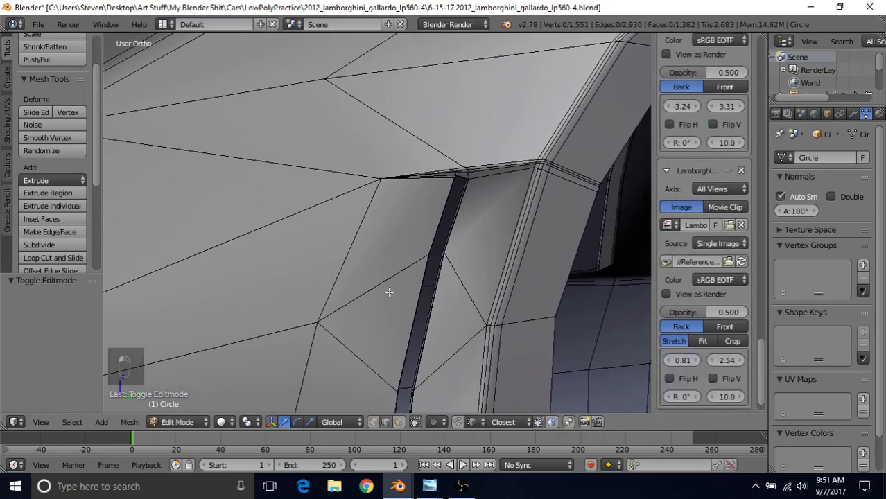
{"action": "middle_click_drag", "start_coordinate": [389, 292], "coordinate": [410, 157], "text": "shift"}
{"action": "key", "text": "Tab"}
{"action": "scroll", "coordinate": [389, 236], "scroll_direction": "down", "scroll_amount": 5}
{"action": "middle_click_drag", "start_coordinate": [389, 241], "coordinate": [408, 177]}
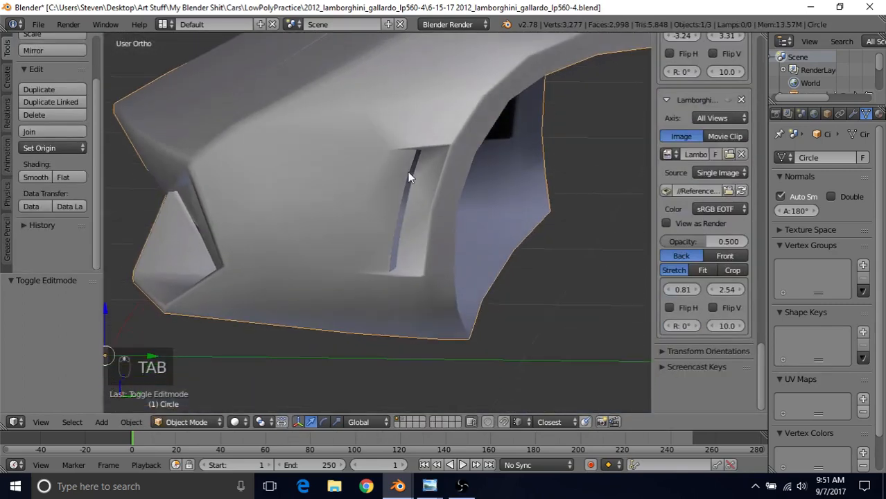
Subdivide the four edges that meet the slot's front side between its lower and upper ends, using one cut.
{"action": "key", "text": "Tab"}
{"action": "scroll", "coordinate": [398, 179], "scroll_direction": "up", "scroll_amount": 5}
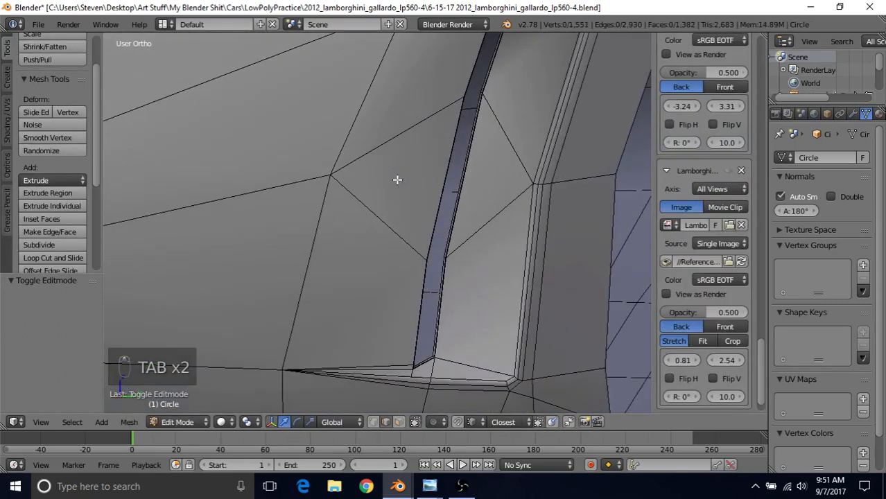
{"action": "right_click", "coordinate": [363, 354]}
{"action": "right_click", "coordinate": [378, 232], "text": "shift"}
{"action": "right_click", "coordinate": [398, 131], "text": "shift"}
{"action": "middle_click_drag", "start_coordinate": [428, 101], "coordinate": [394, 246], "text": "shift"}
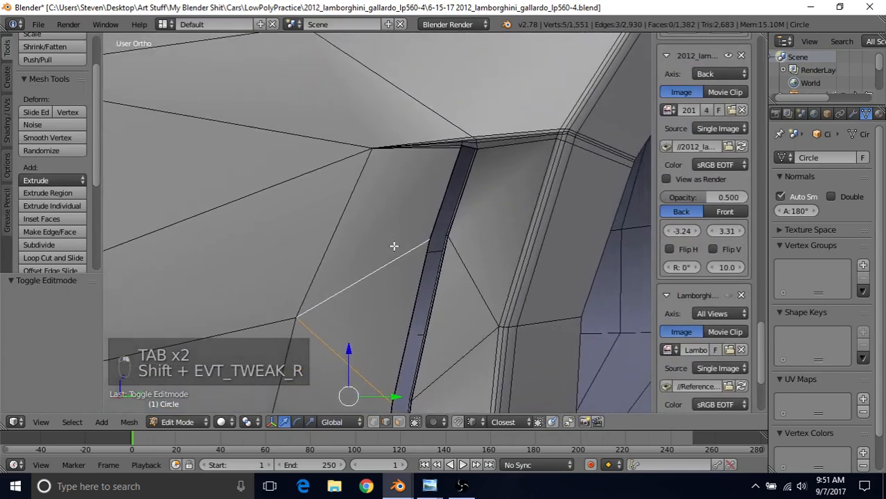
{"action": "right_click", "coordinate": [426, 160], "text": "shift"}
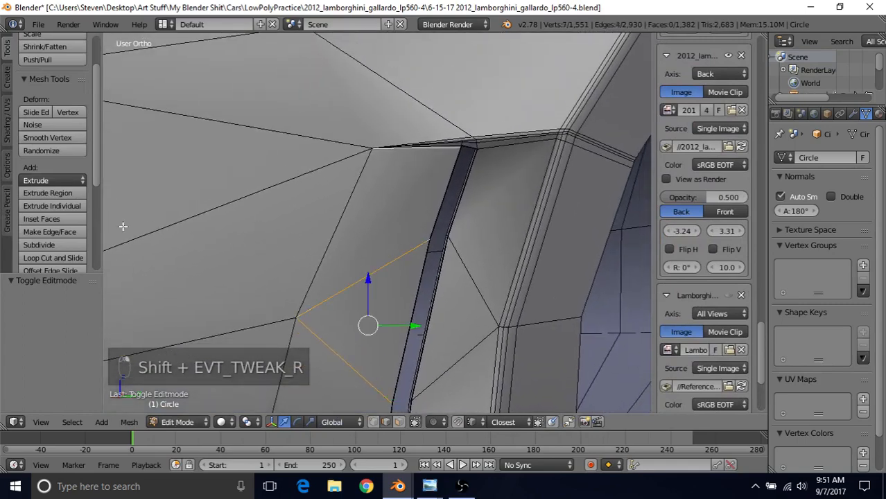
{"action": "left_click", "coordinate": [41, 245]}
Slide the newly subdivided edge run close against the slot's front side with Edge Slide, factor 0.955.
{"action": "right_click", "coordinate": [399, 188], "text": "alt"}
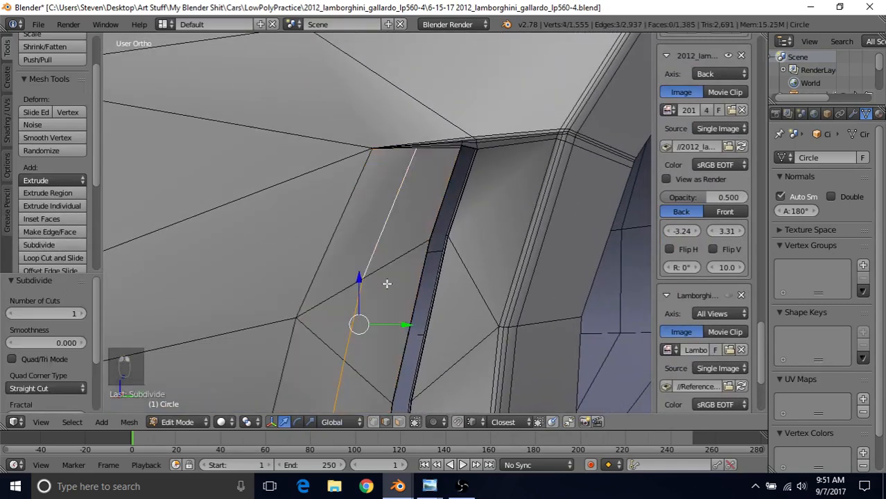
{"action": "middle_click_drag", "start_coordinate": [385, 283], "coordinate": [397, 237], "text": "shift"}
{"action": "key", "text": "g"}
{"action": "key", "text": "g"}
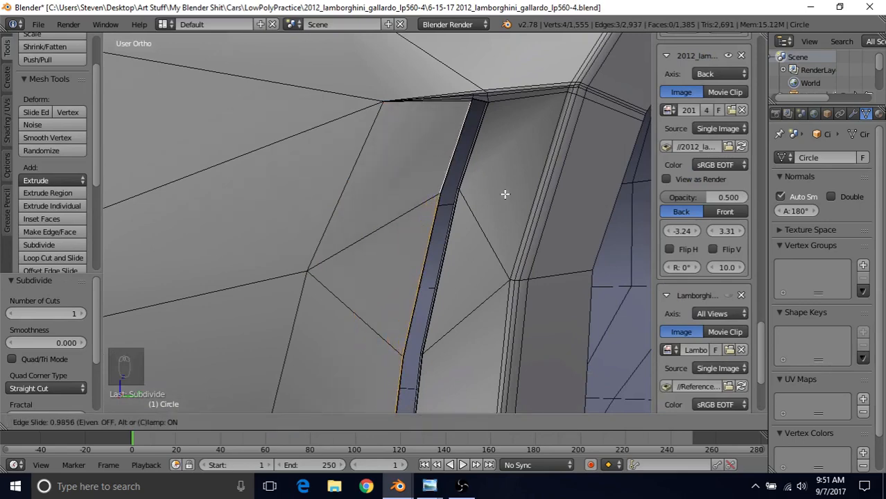
{"action": "left_click", "coordinate": [501, 192]}
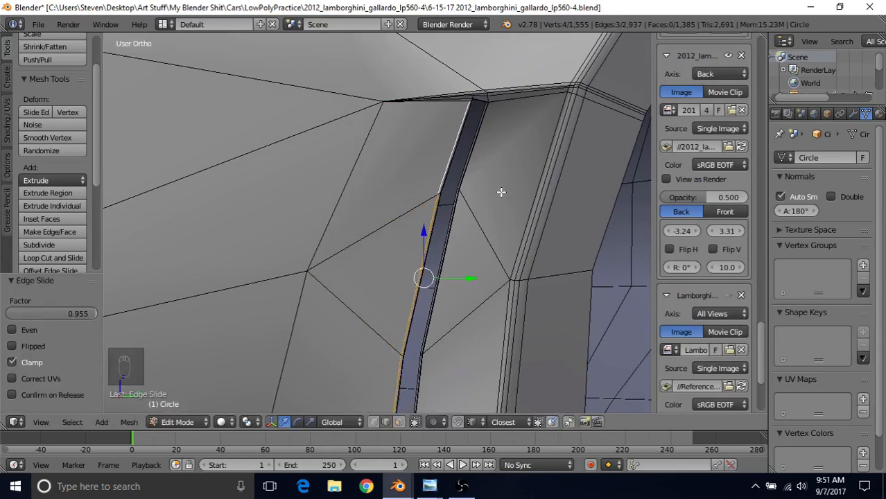
Connect the lower end vertex of the new supporting edge run to the slot's lower front corner vertex.
{"action": "middle_click_drag", "start_coordinate": [456, 310], "coordinate": [455, 101], "text": "shift"}
{"action": "scroll", "coordinate": [410, 270], "scroll_direction": "up", "scroll_amount": 4}
{"action": "scroll", "coordinate": [410, 274], "scroll_direction": "up", "scroll_amount": 2}
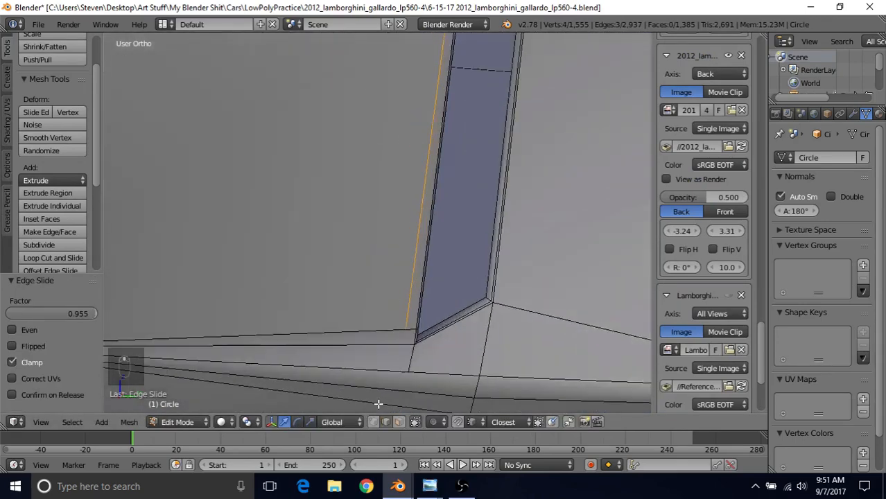
{"action": "right_click", "coordinate": [393, 321]}
{"action": "right_click", "coordinate": [410, 343], "text": "shift"}
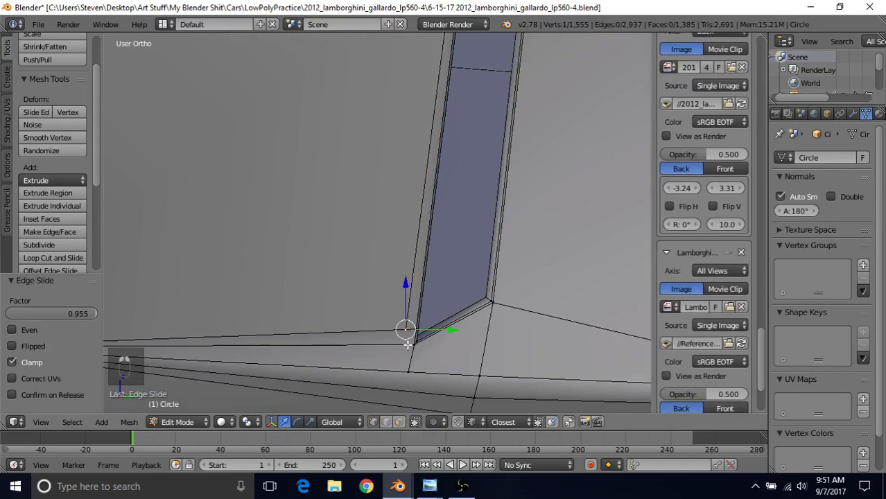
{"action": "key", "text": "j"}
{"action": "scroll", "coordinate": [423, 280], "scroll_direction": "down", "scroll_amount": 3}
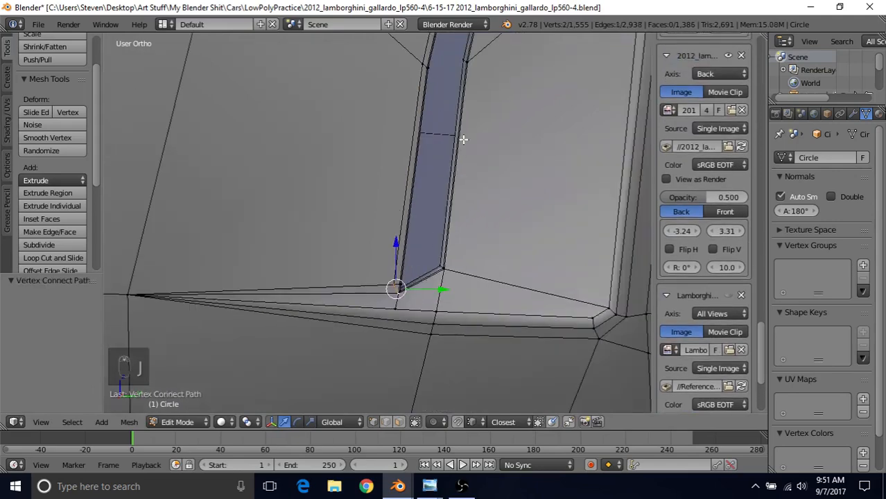
Connect the upper end vertex of the supporting edge run to the slot's upper front corner vertex.
{"action": "middle_click_drag", "start_coordinate": [463, 140], "coordinate": [405, 333], "text": "shift"}
{"action": "mouse_move", "coordinate": [412, 265]}
{"action": "middle_mouse_down", "text": "shift"}
{"action": "mouse_move", "coordinate": [384, 51]}
{"action": "mouse_move", "coordinate": [383, 60]}
{"action": "middle_mouse_up", "text": "shift"}
{"action": "mouse_move", "coordinate": [494, 102]}
{"action": "middle_mouse_down", "text": "shift"}
{"action": "mouse_move", "coordinate": [459, 237]}
{"action": "mouse_move", "coordinate": [426, 314]}
{"action": "middle_mouse_up", "text": "shift"}
{"action": "scroll", "coordinate": [419, 273], "scroll_direction": "up", "scroll_amount": 2}
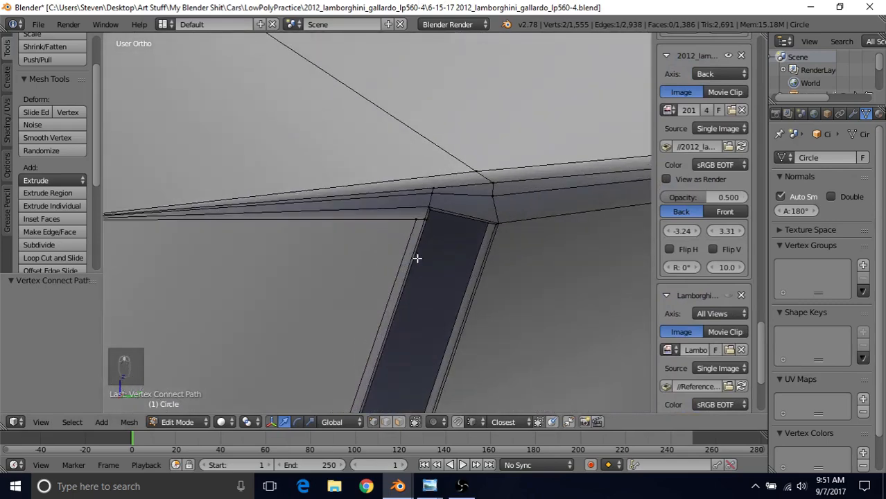
{"action": "right_click", "coordinate": [416, 218]}
{"action": "right_click", "coordinate": [429, 204], "text": "shift"}
{"action": "key", "text": "j"}
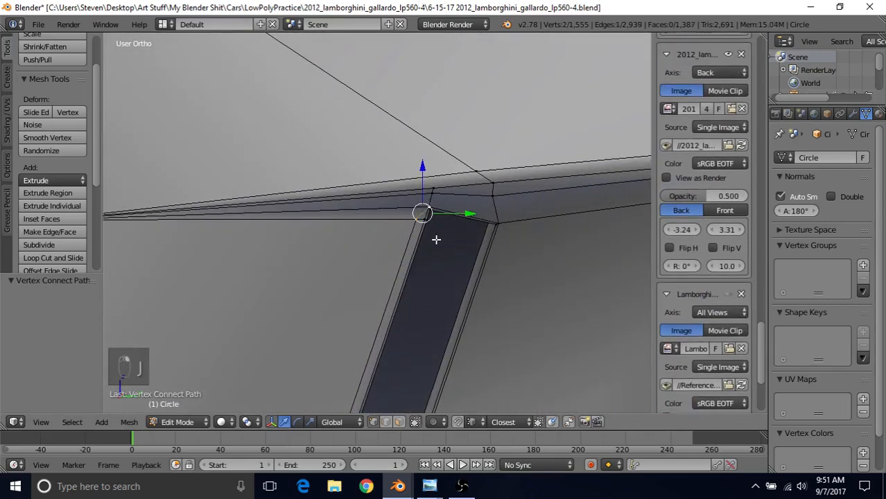
Examine the slot's shading in Object Mode and compare it with the surrounding mesh in Edit Mode.
{"action": "scroll", "coordinate": [423, 267], "scroll_direction": "down", "scroll_amount": 5}
{"action": "key", "text": "Tab"}
{"action": "scroll", "coordinate": [402, 300], "scroll_direction": "down", "scroll_amount": 5}
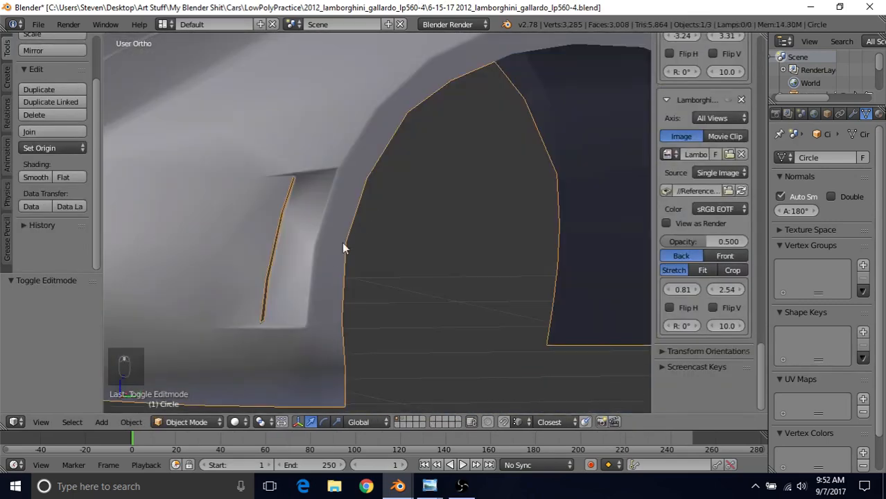
{"action": "scroll", "coordinate": [381, 222], "scroll_direction": "down", "scroll_amount": 3}
{"action": "mouse_move", "coordinate": [362, 243]}
{"action": "middle_mouse_down"}
{"action": "mouse_move", "coordinate": [341, 231]}
{"action": "mouse_move", "coordinate": [396, 239]}
{"action": "mouse_move", "coordinate": [347, 242]}
{"action": "middle_mouse_up"}
{"action": "scroll", "coordinate": [347, 242], "scroll_direction": "up", "scroll_amount": 3}
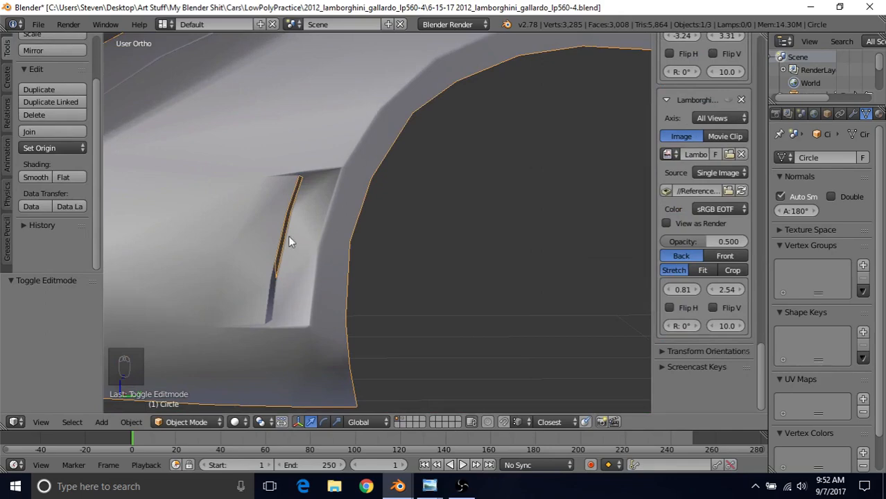
{"action": "key", "text": "Tab"}
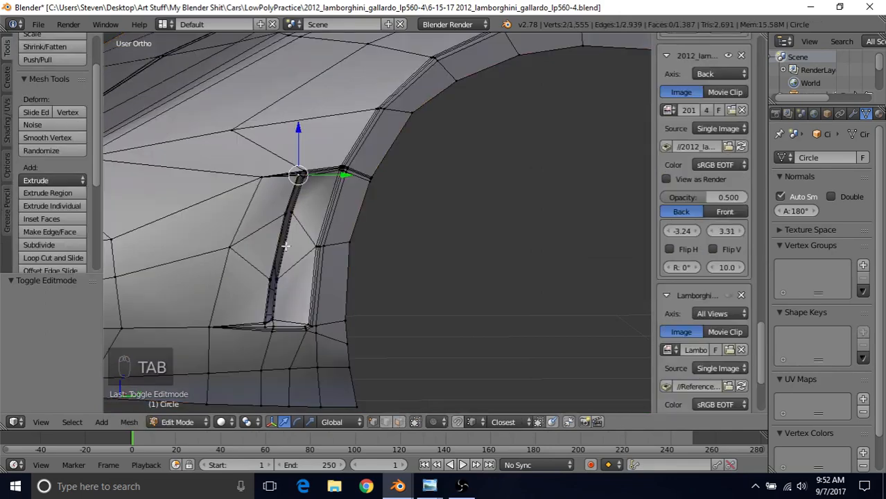
{"action": "key", "text": "Tab"}
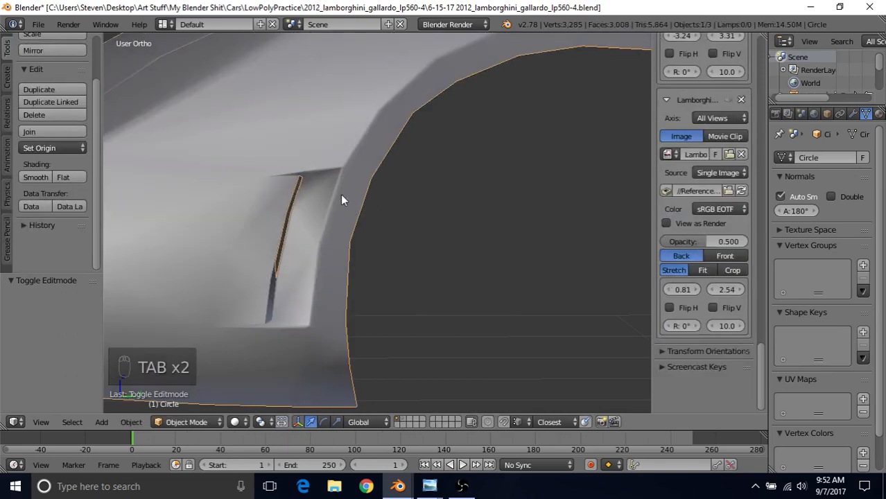
{"action": "key", "text": "Tab"}
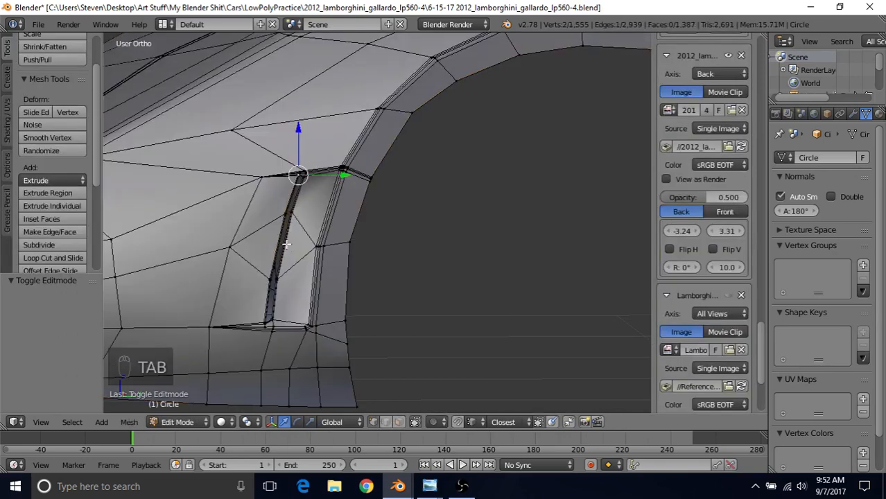
{"action": "key", "text": "Tab"}
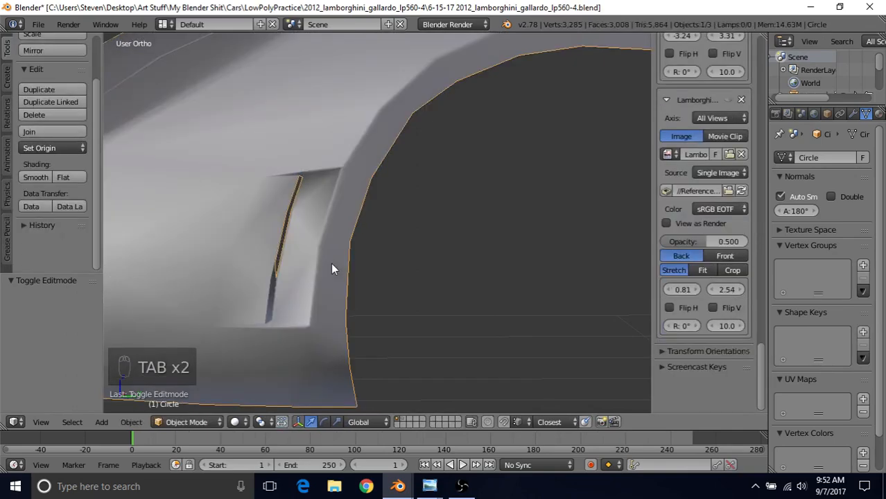
Bevel the middle cross edges between the recess's wheel side and the wheel arch by 0.055 with one segment.
{"action": "key", "text": "Tab"}
{"action": "middle_click_drag", "start_coordinate": [330, 259], "coordinate": [374, 198], "text": "shift"}
{"action": "scroll", "coordinate": [374, 198], "scroll_direction": "up", "scroll_amount": 2}
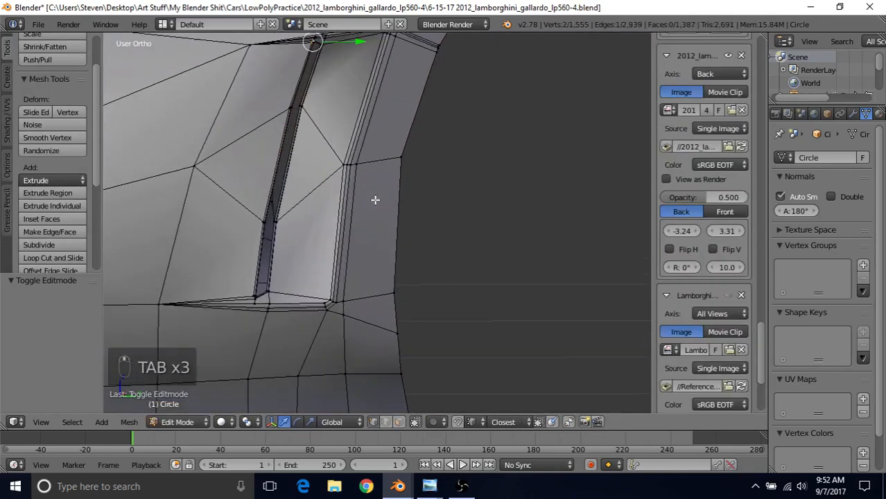
{"action": "right_click", "coordinate": [368, 163], "text": "alt"}
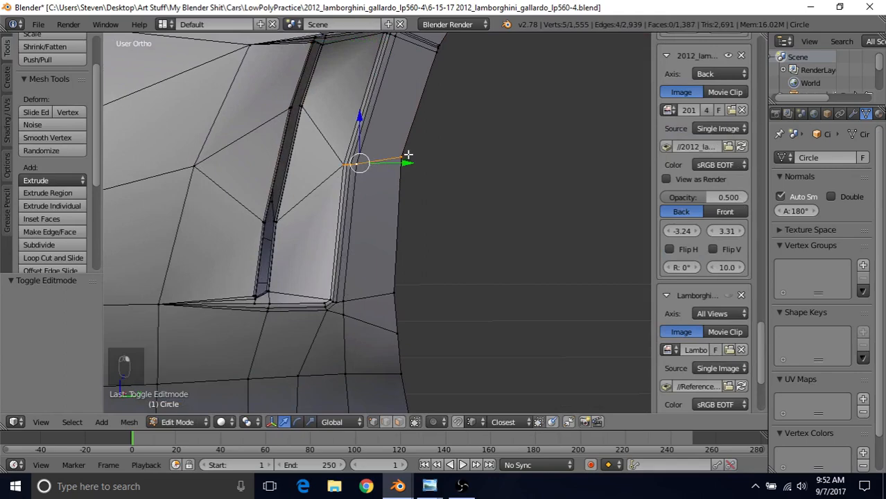
{"action": "middle_click_drag", "start_coordinate": [402, 159], "coordinate": [385, 227], "text": "shift"}
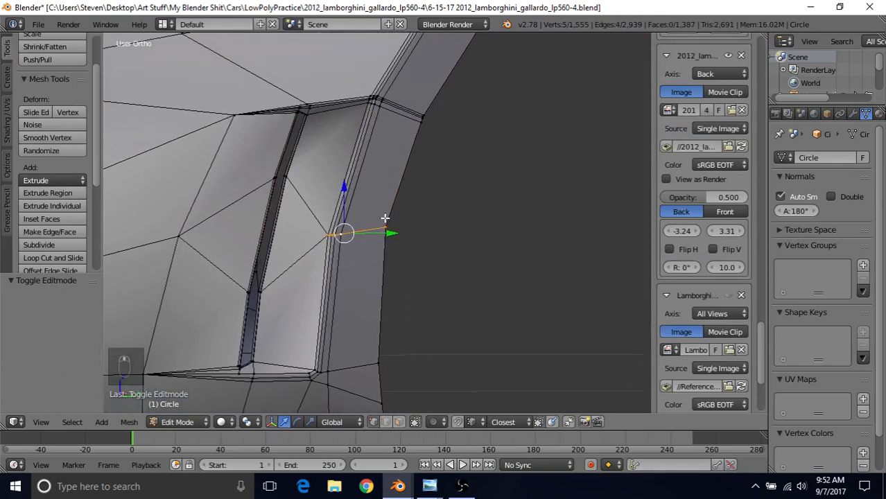
{"action": "key", "text": "ctrl+b"}
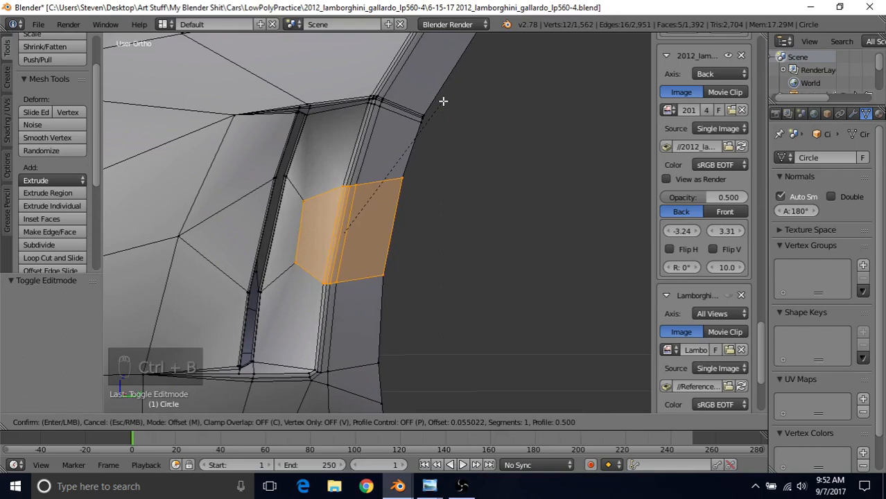
{"action": "left_click", "coordinate": [444, 101]}
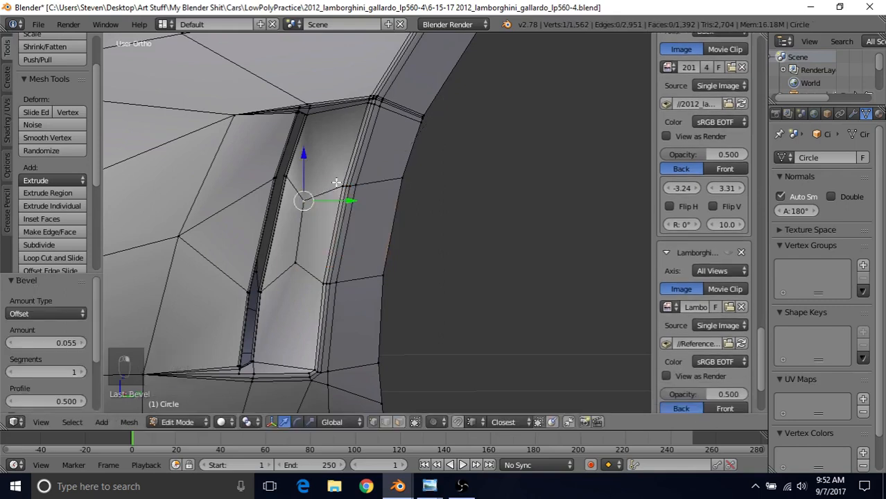
Merge the bevel's upper and lower inner vertices into their adjacent vertices on the recess's wheel-side rim using At Last.
{"action": "right_click", "coordinate": [337, 182], "text": "shift"}
{"action": "key", "text": "alt+m"}
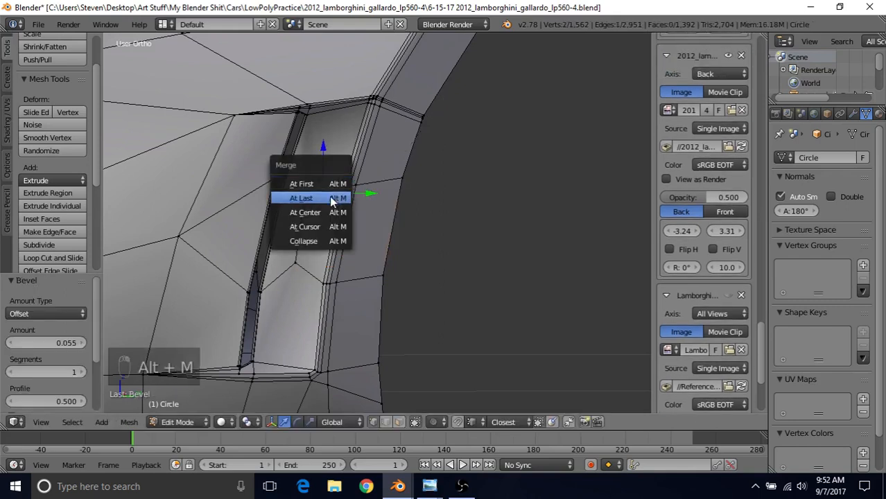
{"action": "left_click", "coordinate": [309, 197]}
{"action": "right_click", "coordinate": [291, 264]}
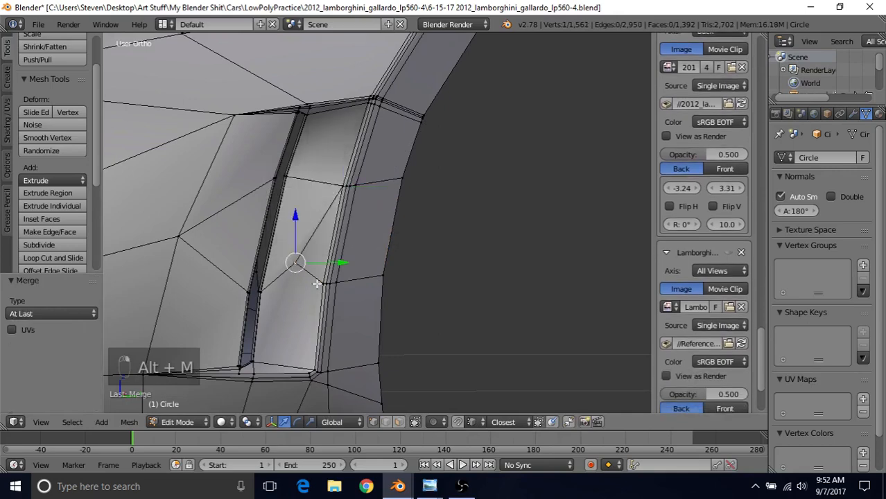
{"action": "right_click", "coordinate": [319, 282], "text": "shift"}
{"action": "key", "text": "alt+m"}
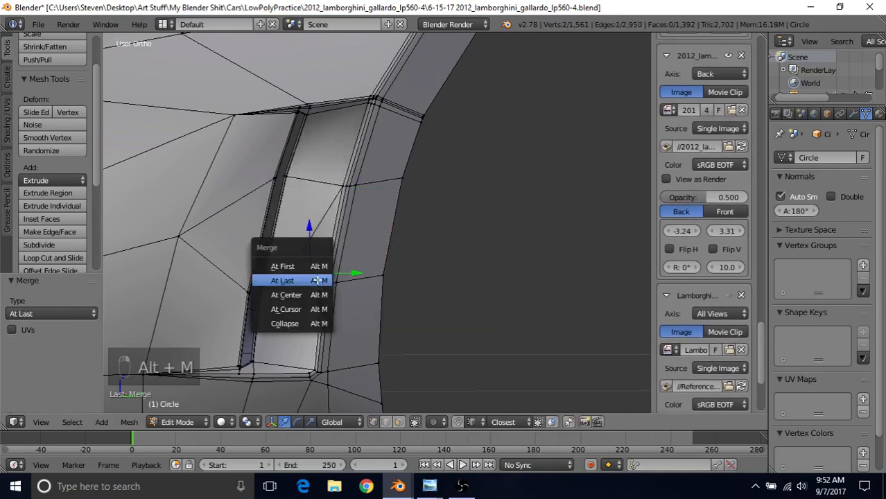
{"action": "left_click", "coordinate": [318, 279]}
Check the recess's wheel-side shading and the curve of the wheel arch in Object Mode from different angles.
{"action": "scroll", "coordinate": [340, 267], "scroll_direction": "down", "scroll_amount": 2}
{"action": "key", "text": "Tab"}
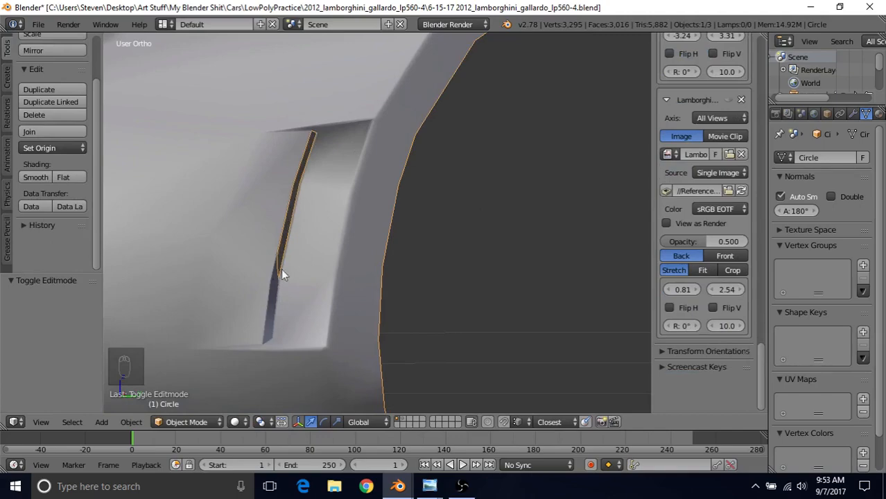
{"action": "key", "text": "Tab"}
{"action": "scroll", "coordinate": [295, 224], "scroll_direction": "down", "scroll_amount": 4}
{"action": "middle_click_drag", "start_coordinate": [296, 224], "coordinate": [437, 183]}
{"action": "key", "text": "Tab"}
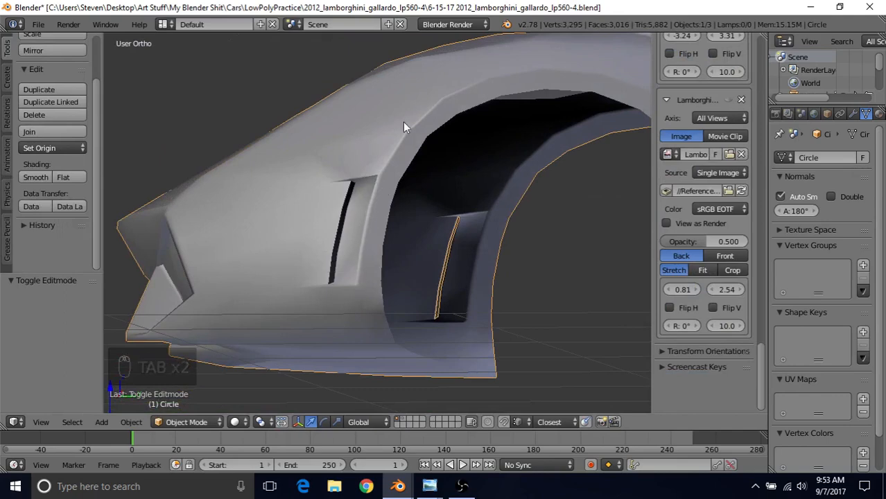
Shift the upper cross edge row by -0.002 along Y, leaving out its vertices on the slot.
{"action": "key", "text": "Tab"}
{"action": "scroll", "coordinate": [407, 185], "scroll_direction": "up", "scroll_amount": 4}
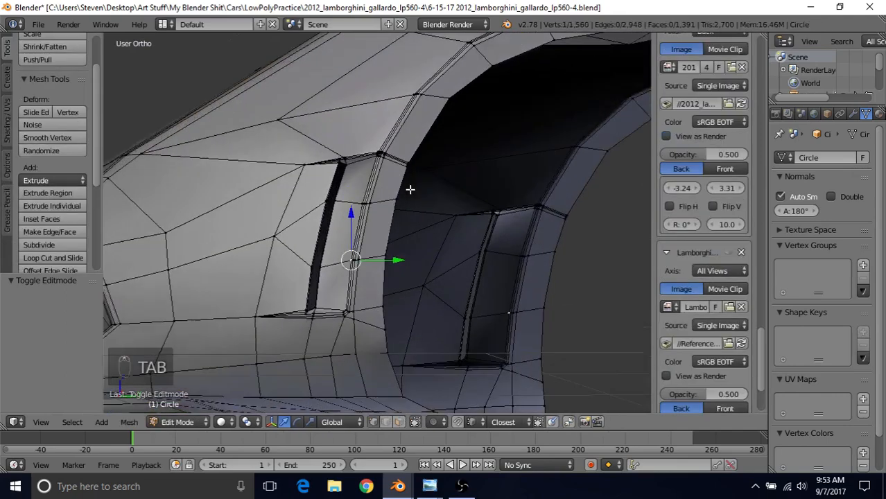
{"action": "right_click", "coordinate": [376, 195], "text": "alt"}
{"action": "key", "text": "z"}
{"action": "key", "text": "c"}
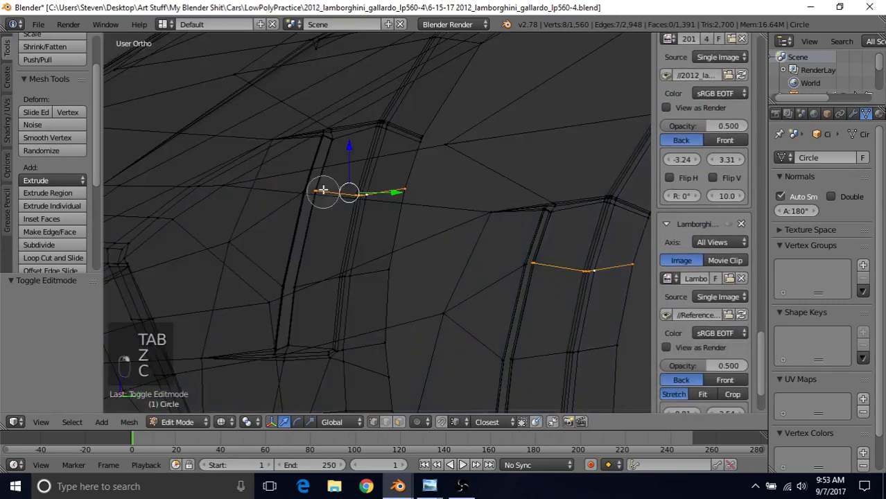
{"action": "middle_click", "coordinate": [319, 192]}
{"action": "right_click", "coordinate": [319, 193]}
{"action": "key", "text": "z"}
{"action": "left_click_drag", "start_coordinate": [412, 195], "coordinate": [409, 193]}
Nudge the lower cross edge row along Y without its slot-side vertices, and review the fender in Object Mode.
{"action": "right_click", "coordinate": [369, 273], "text": "alt"}
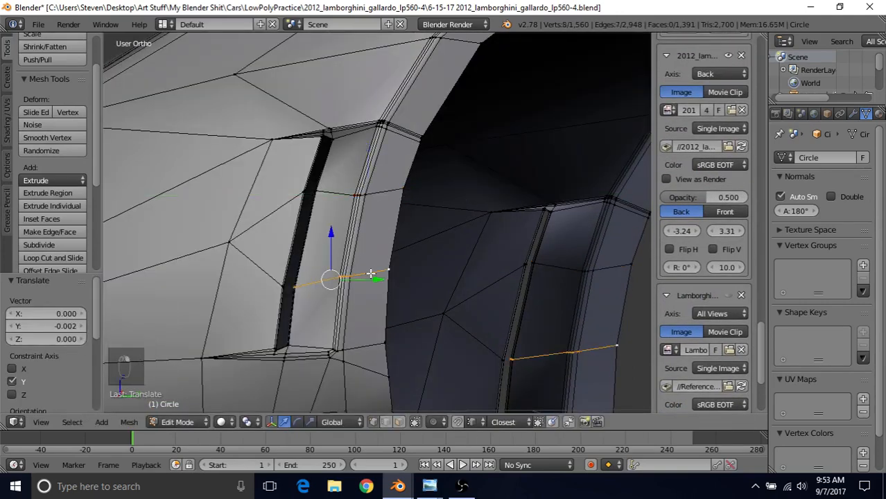
{"action": "key", "text": "z"}
{"action": "key", "text": "c"}
{"action": "middle_click", "coordinate": [298, 276]}
{"action": "right_click", "coordinate": [298, 276]}
{"action": "key", "text": "z"}
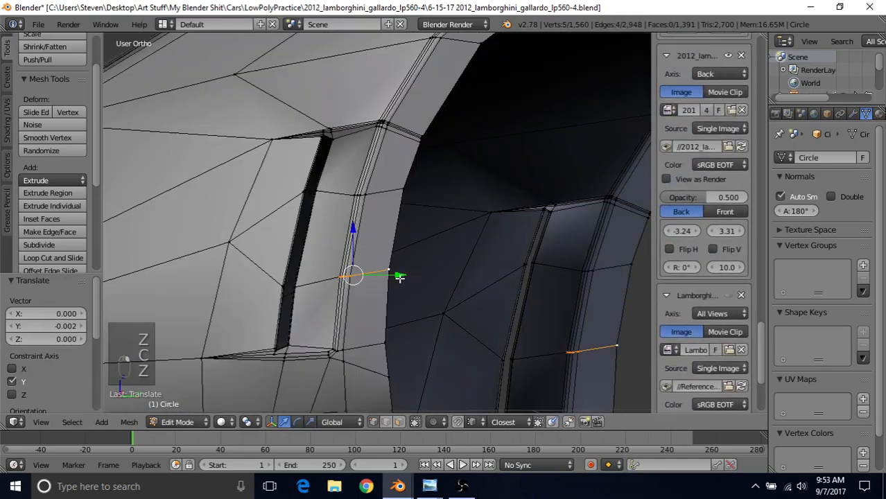
{"action": "left_click_drag", "start_coordinate": [398, 279], "coordinate": [397, 278]}
{"action": "key", "text": "Tab"}
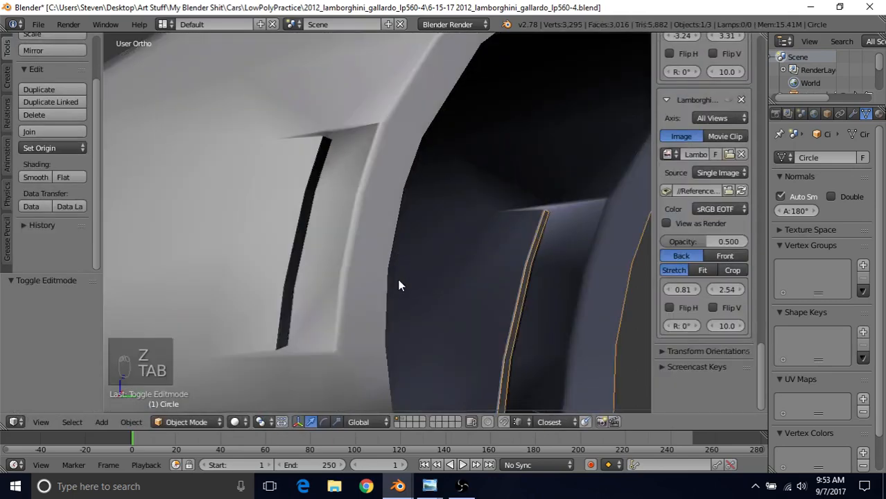
{"action": "scroll", "coordinate": [397, 279], "scroll_direction": "down", "scroll_amount": 6}
{"action": "mouse_move", "coordinate": [476, 148]}
{"action": "middle_mouse_down"}
{"action": "mouse_move", "coordinate": [392, 212]}
{"action": "mouse_move", "coordinate": [389, 204]}
{"action": "mouse_move", "coordinate": [483, 163]}
{"action": "middle_mouse_up"}
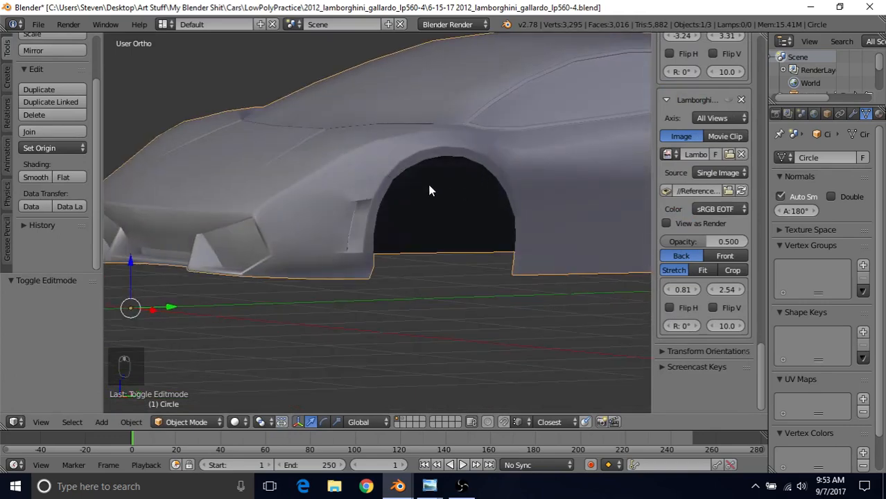
{"action": "middle_click_drag", "start_coordinate": [428, 185], "coordinate": [320, 265]}
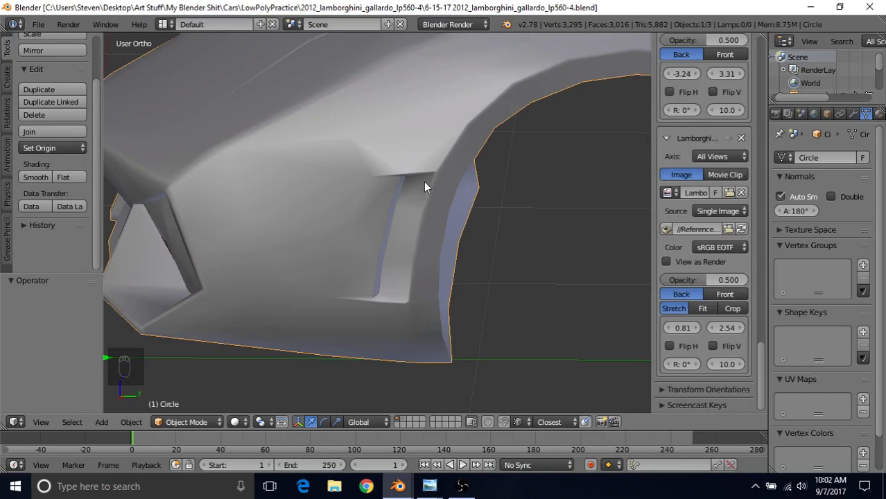
Enter Edit Mode with face selection, examine the faces around the slot's upper front corner and select the quad directly in front of it.
{"action": "key", "text": "Tab"}
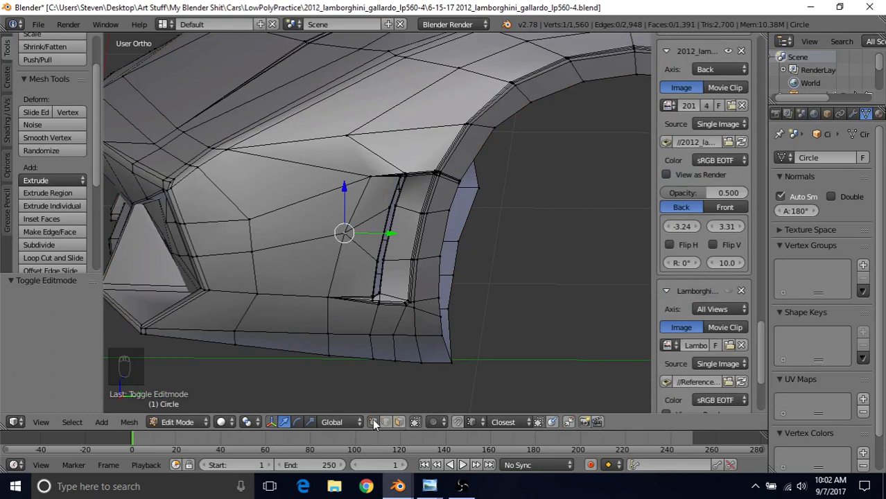
{"action": "left_click", "coordinate": [400, 421]}
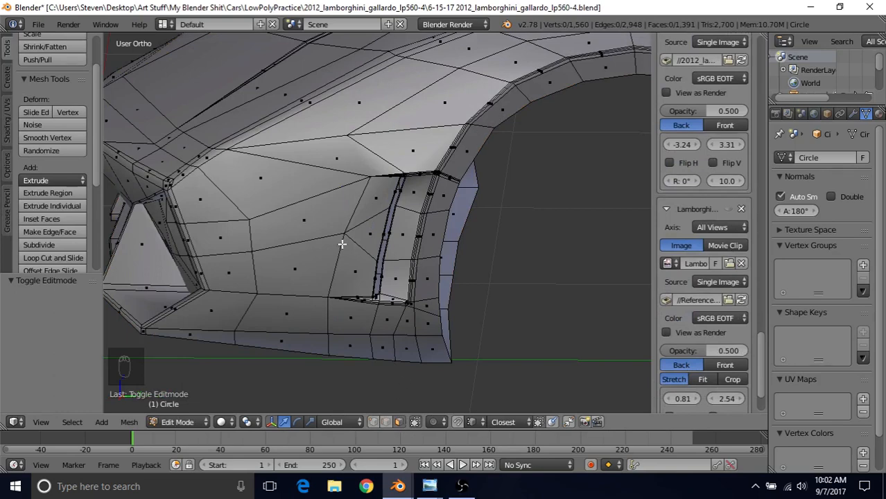
{"action": "right_click", "coordinate": [370, 204]}
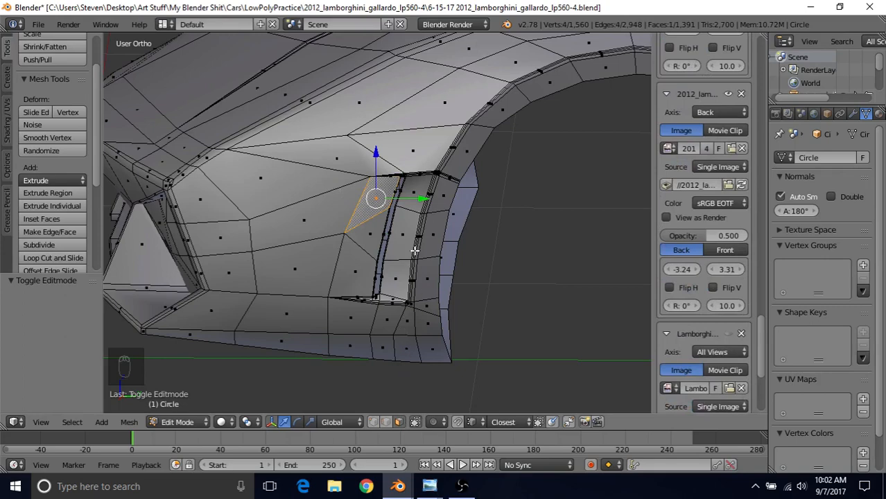
{"action": "scroll", "coordinate": [378, 197], "scroll_direction": "up", "scroll_amount": 1}
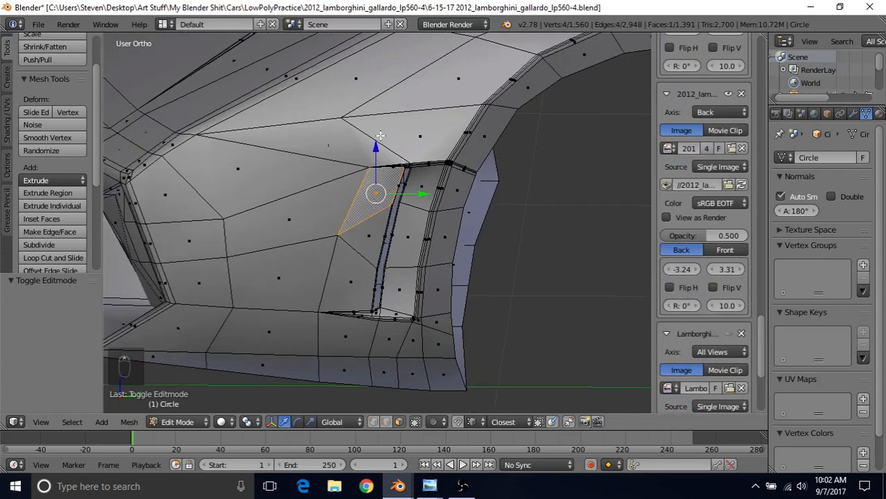
{"action": "right_click", "coordinate": [355, 151]}
{"action": "right_click", "coordinate": [406, 133]}
{"action": "right_click", "coordinate": [327, 142]}
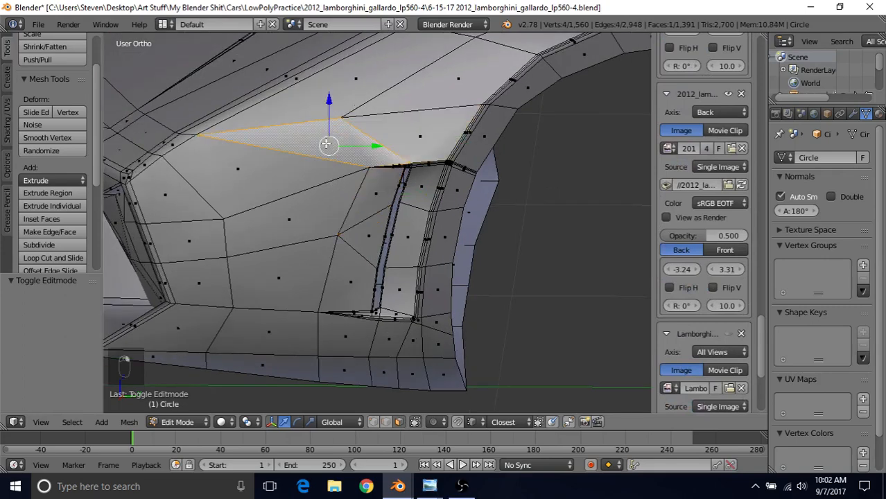
{"action": "right_click", "coordinate": [412, 132]}
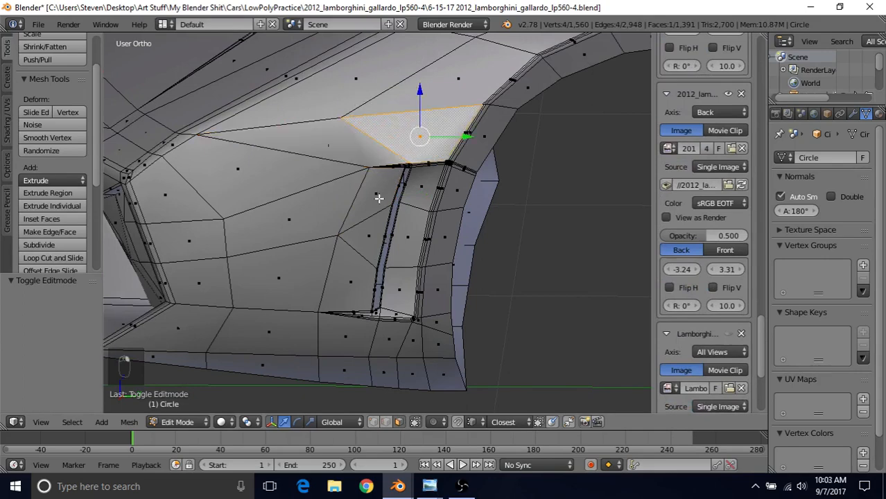
{"action": "right_click", "coordinate": [378, 199]}
Compare the shading around the slot's upper front corner with the faces above it, alternating between Object Mode and Edit Mode.
{"action": "key", "text": "Tab"}
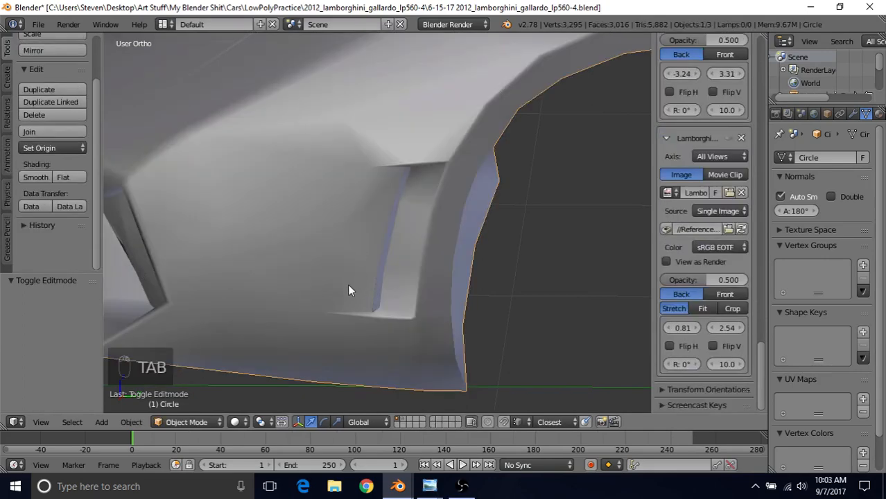
{"action": "key", "text": "Tab"}
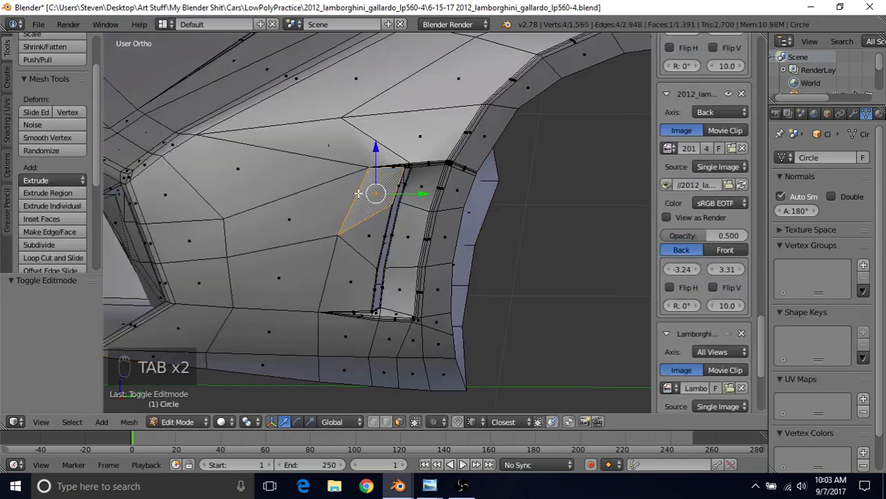
{"action": "key", "text": "Tab"}
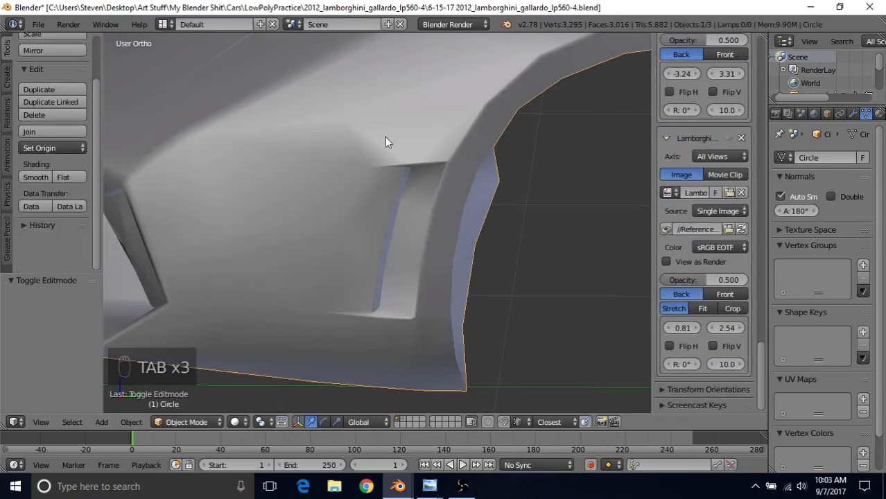
{"action": "key", "text": "Tab"}
{"action": "right_click", "coordinate": [350, 156]}
{"action": "key", "text": "Tab"}
{"action": "key", "text": "Tab"}
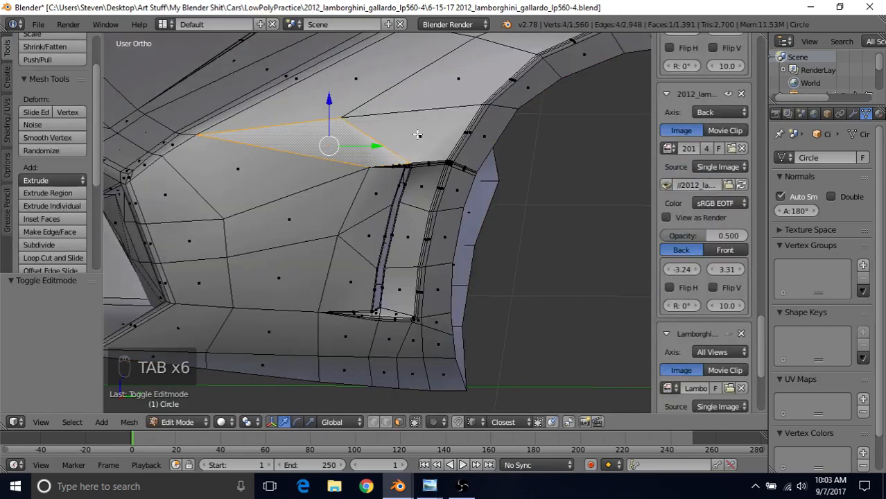
{"action": "right_click", "coordinate": [421, 134]}
{"action": "key", "text": "Tab"}
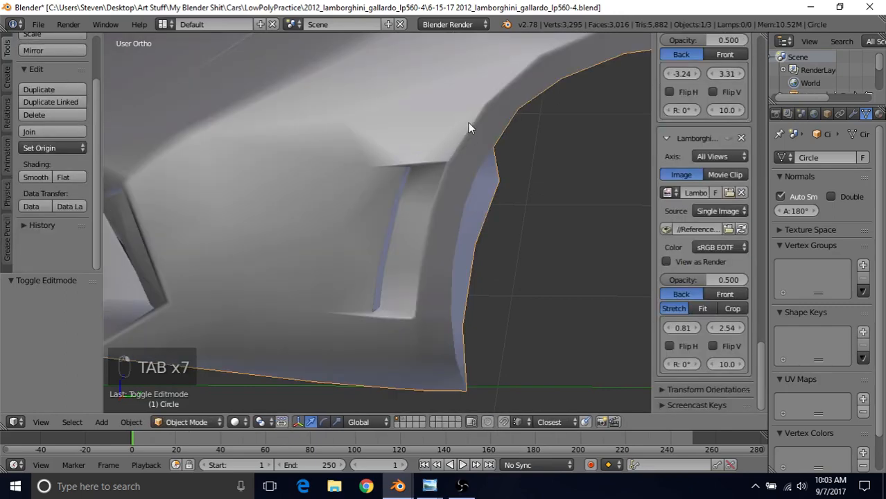
{"action": "key", "text": "Tab"}
Try the Smooth operation on the face in front of the slot's upper end and check the shading in Object Mode.
{"action": "right_click", "coordinate": [376, 192]}
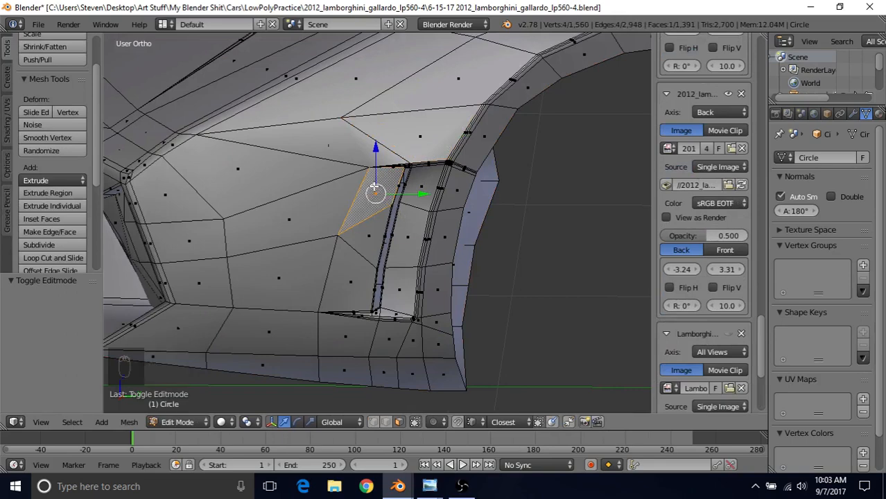
{"action": "key", "text": "w"}
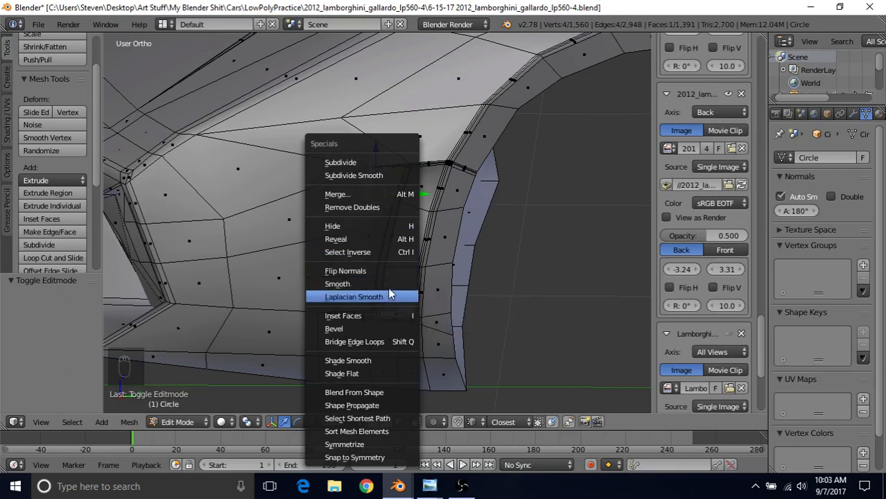
{"action": "left_click", "coordinate": [341, 284]}
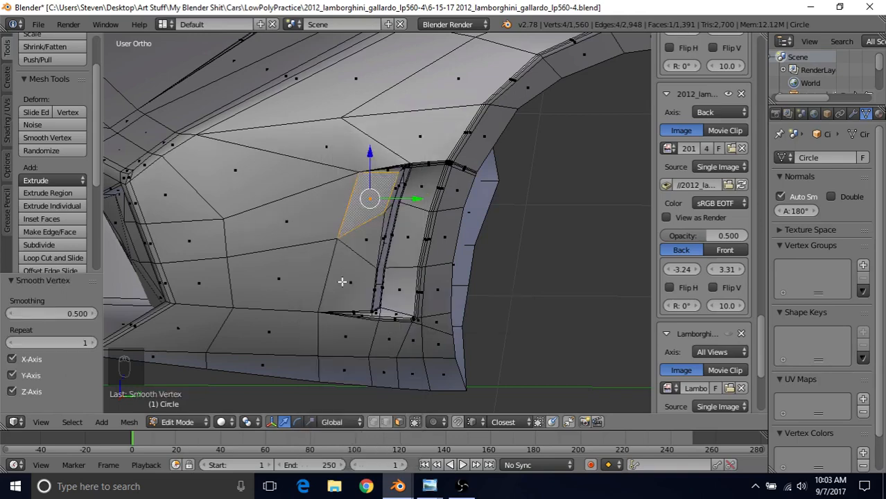
{"action": "key", "text": "Tab"}
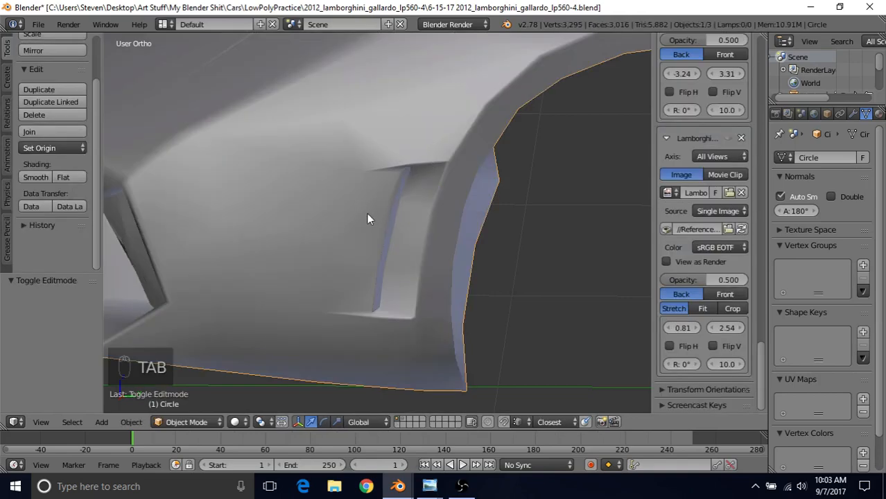
{"action": "key", "text": "Tab"}
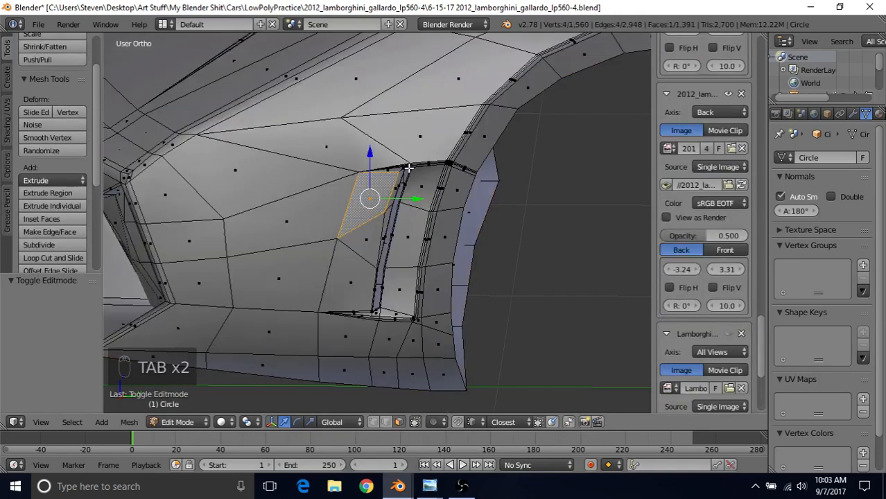
Undo the face smoothing and review the original shading in Object Mode.
{"action": "key", "text": "ctrl+z"}
{"action": "key", "text": "ctrl+z"}
{"action": "key", "text": "ctrl+z"}
{"action": "key", "text": "Tab"}
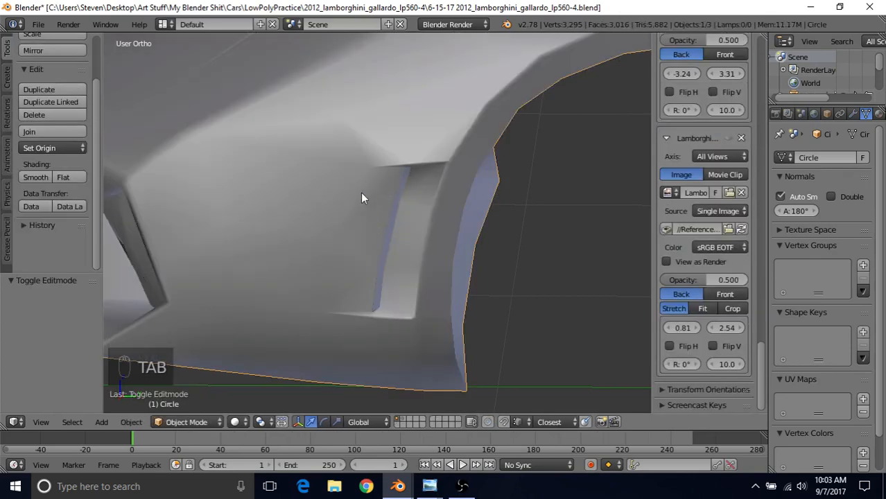
Smooth the face in front of the slot's upper end again and inspect the corner closely in both modes.
{"action": "key", "text": "Tab"}
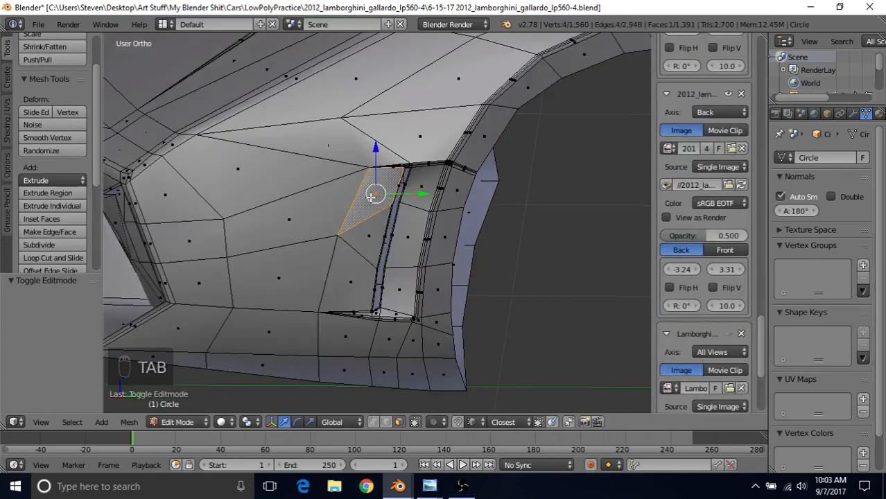
{"action": "key", "text": "w"}
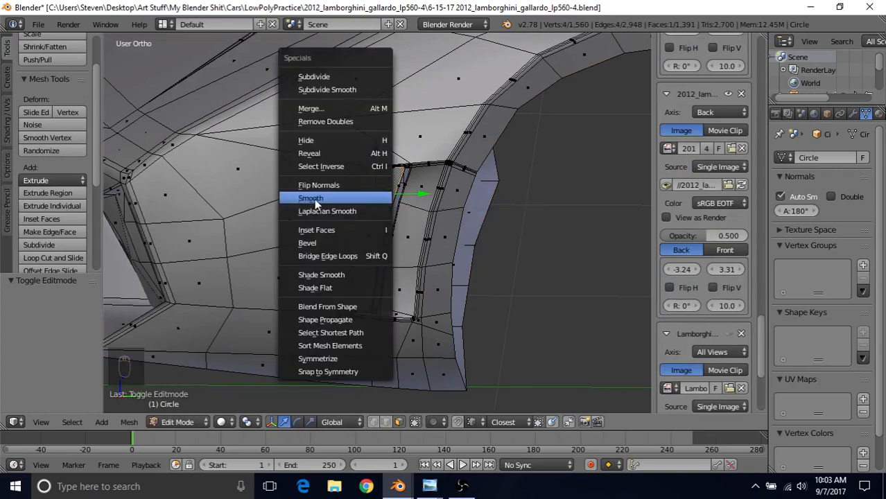
{"action": "left_click", "coordinate": [314, 199]}
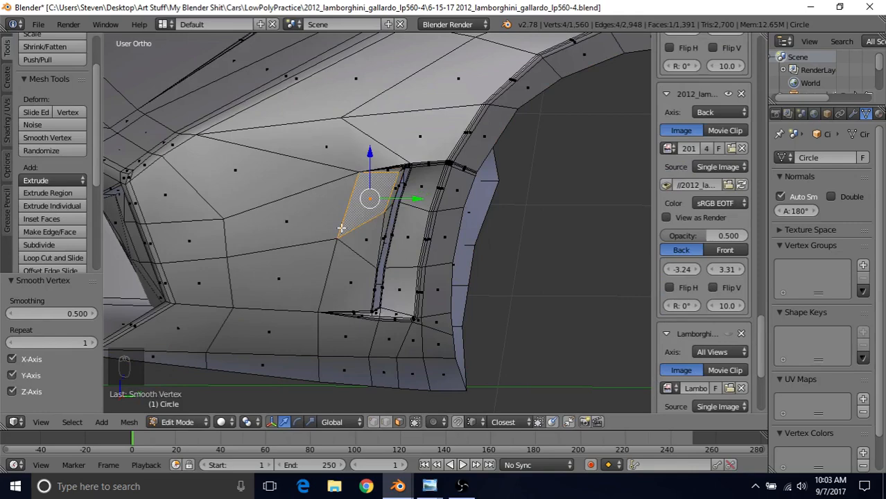
{"action": "key", "text": "Tab"}
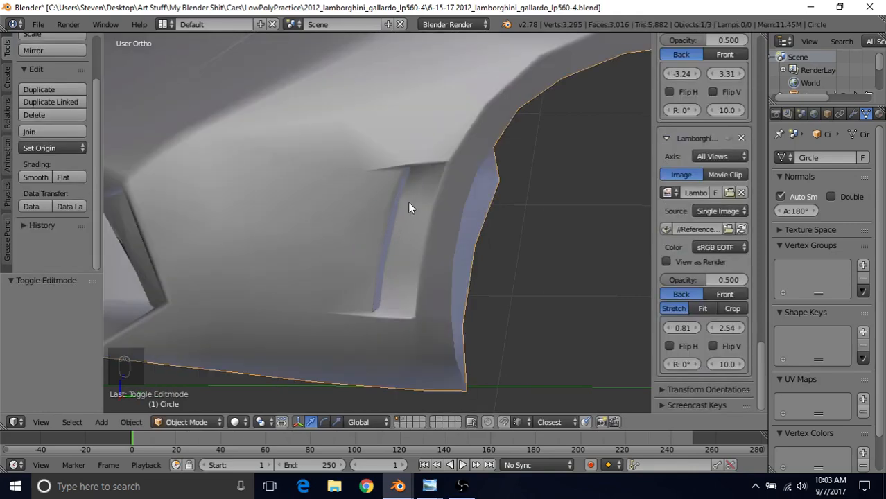
{"action": "key", "text": "Tab"}
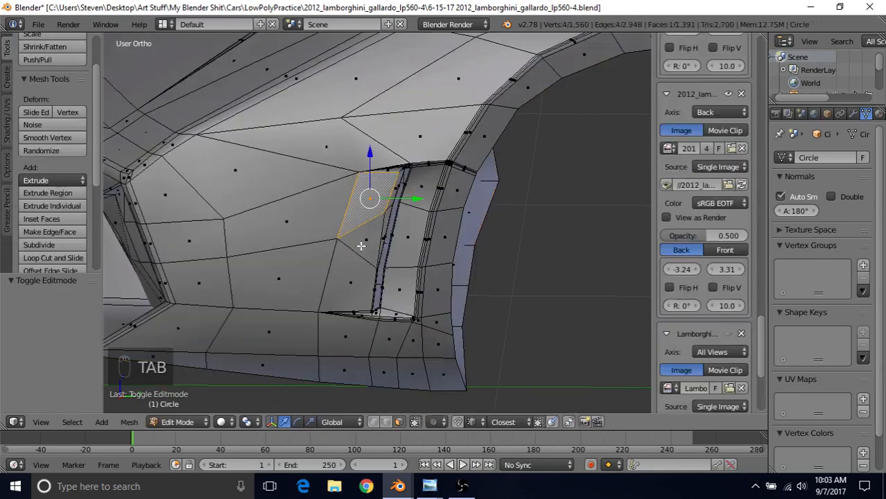
{"action": "scroll", "coordinate": [382, 205], "scroll_direction": "up", "scroll_amount": 2}
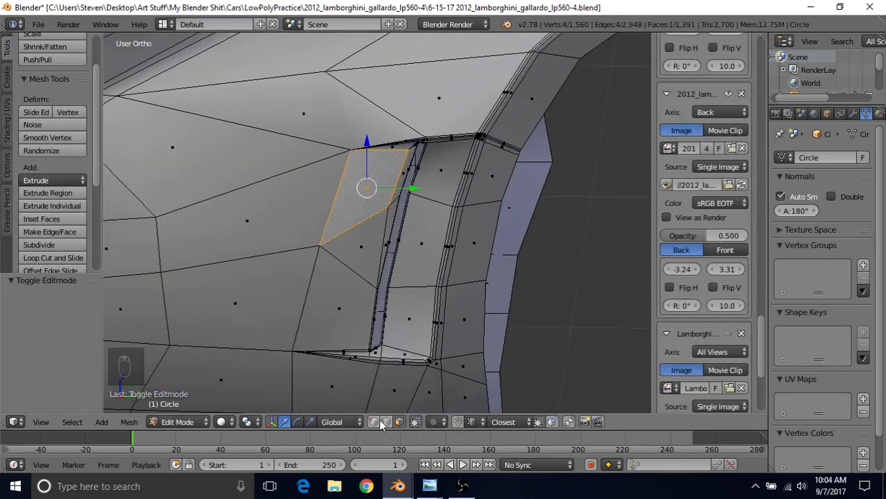
{"action": "key", "text": "Tab"}
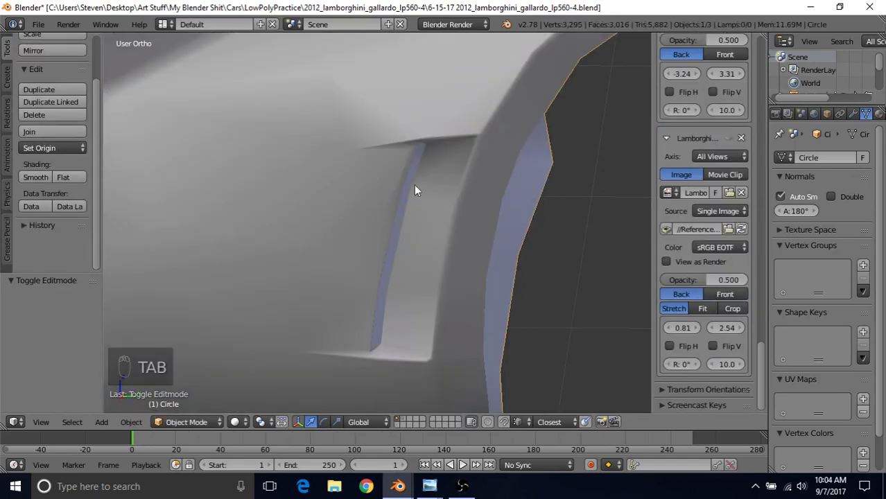
{"action": "key", "text": "Tab"}
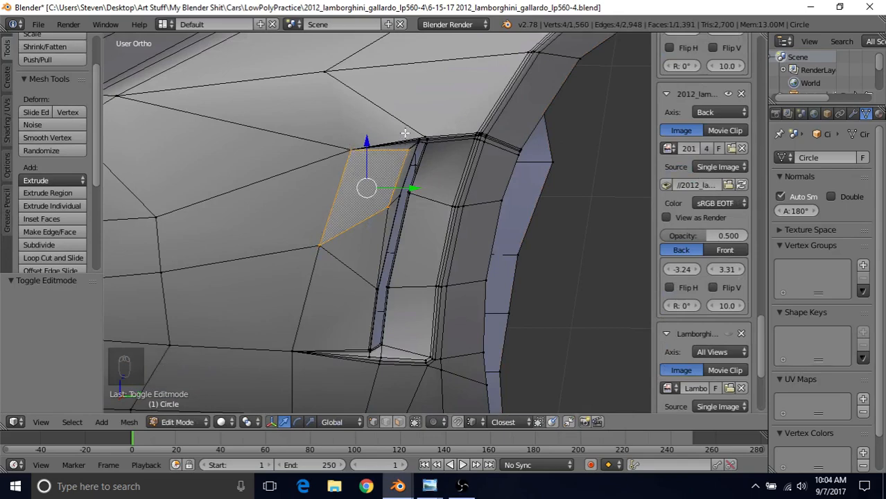
Step back through the undo history until the second smoothing of the face is reverted.
{"action": "key", "text": "ctrl+z"}
{"action": "key", "text": "ctrl+z"}
{"action": "key", "text": "ctrl+z"}
{"action": "key", "text": "ctrl+z"}
{"action": "key", "text": "ctrl+z"}
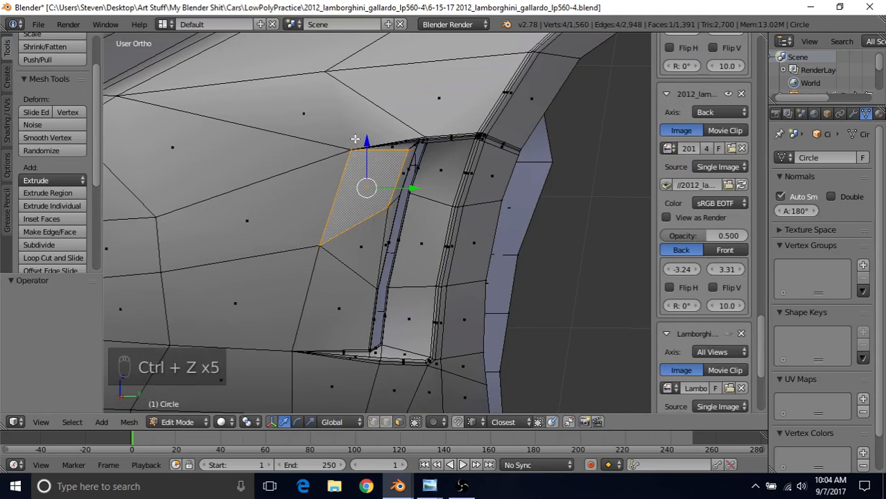
{"action": "key", "text": "ctrl+z"}
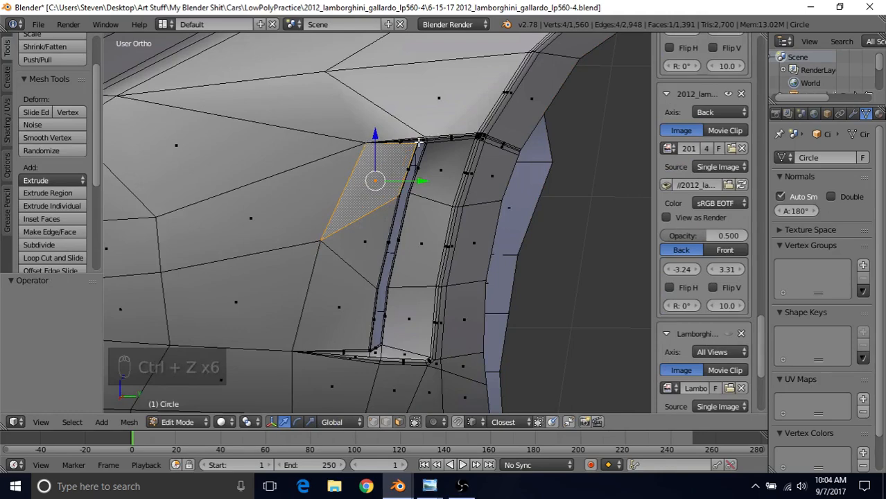
Apply Smooth with a factor of 0.5 and one repeat to the selected face in front of the slot's upper end.
{"action": "key", "text": "w"}
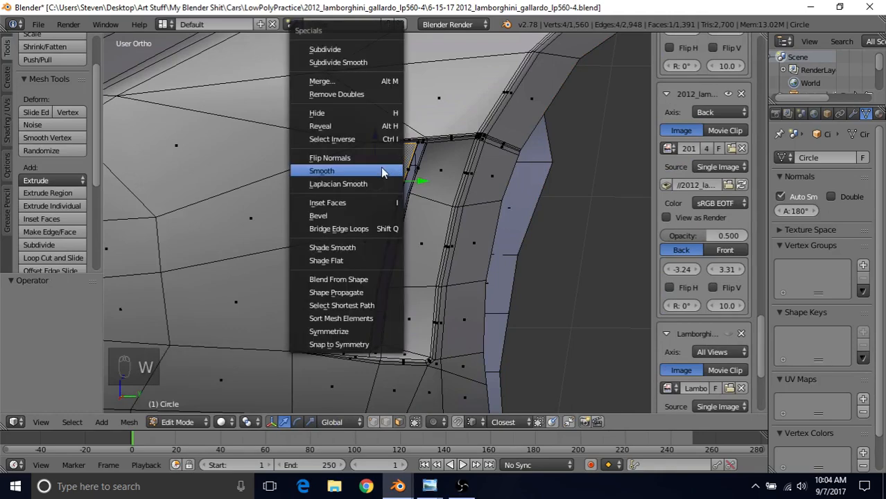
{"action": "left_click", "coordinate": [322, 172]}
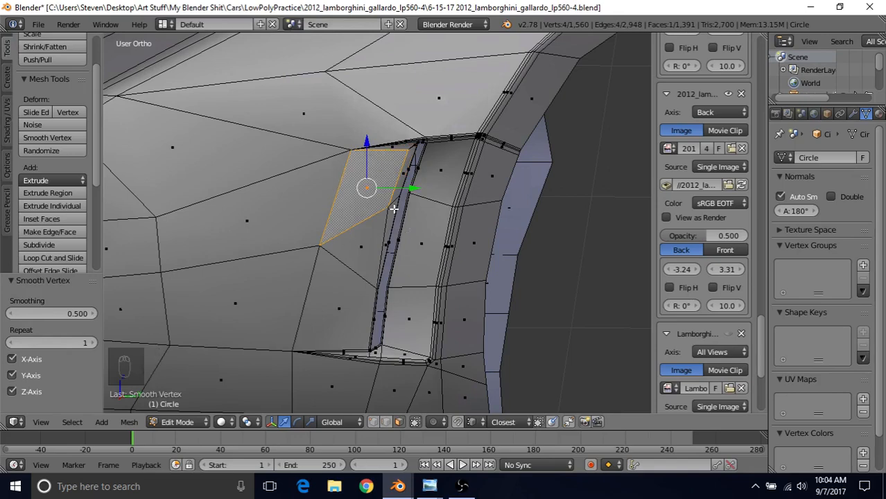
{"action": "middle_click_drag", "start_coordinate": [395, 204], "coordinate": [392, 170]}
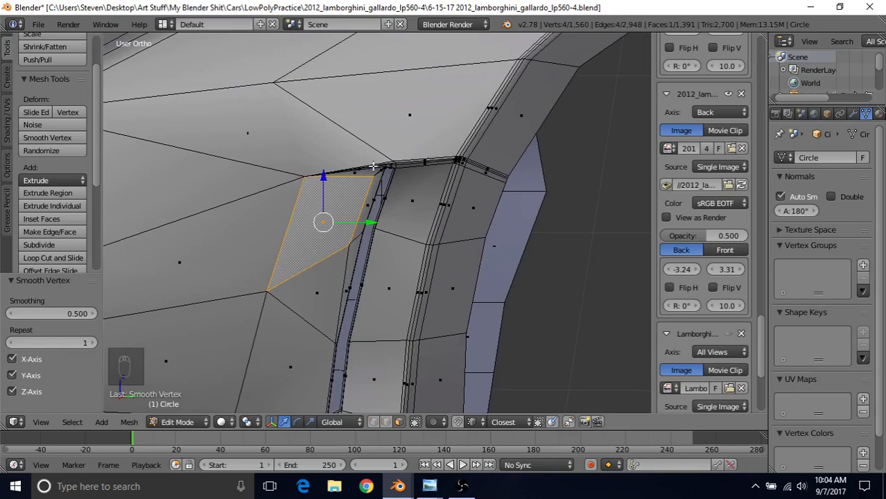
In vertex selection, move the smoothed face's upper front vertex 0.008 along Z, 0.011 along Y, and another 0.002 along Z.
{"action": "left_click", "coordinate": [374, 422]}
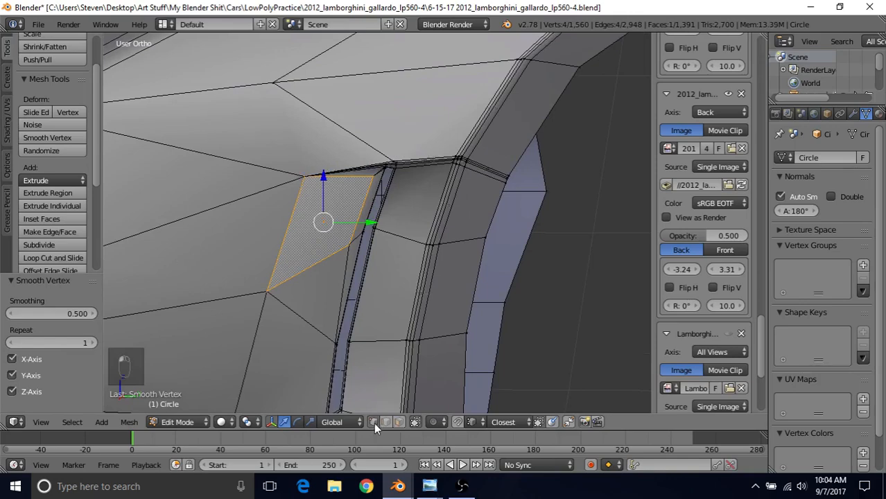
{"action": "left_click", "coordinate": [303, 175]}
{"action": "scroll", "coordinate": [299, 145], "scroll_direction": "up", "scroll_amount": 1}
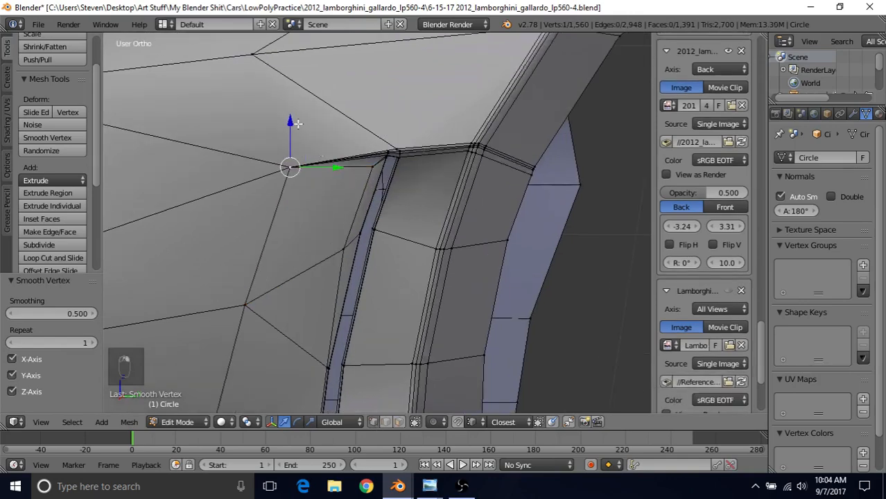
{"action": "left_click_drag", "start_coordinate": [290, 122], "coordinate": [291, 115]}
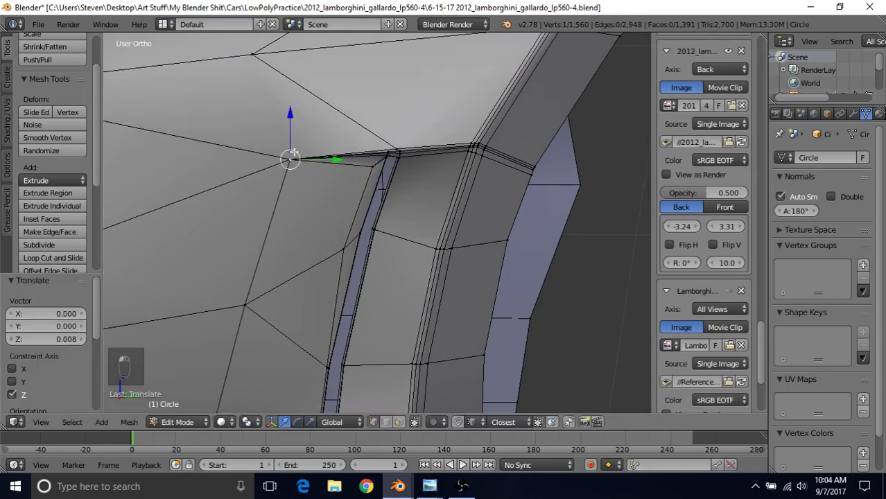
{"action": "left_click_drag", "start_coordinate": [343, 161], "coordinate": [354, 160]}
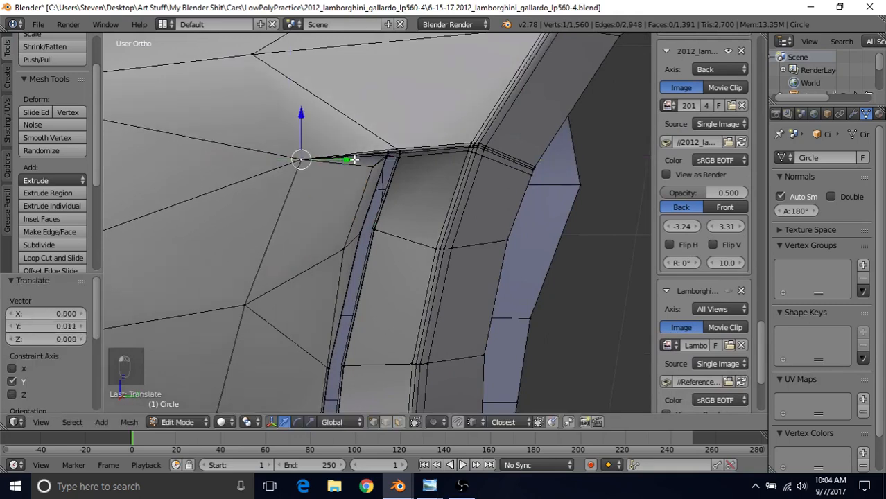
{"action": "left_click_drag", "start_coordinate": [301, 114], "coordinate": [300, 111]}
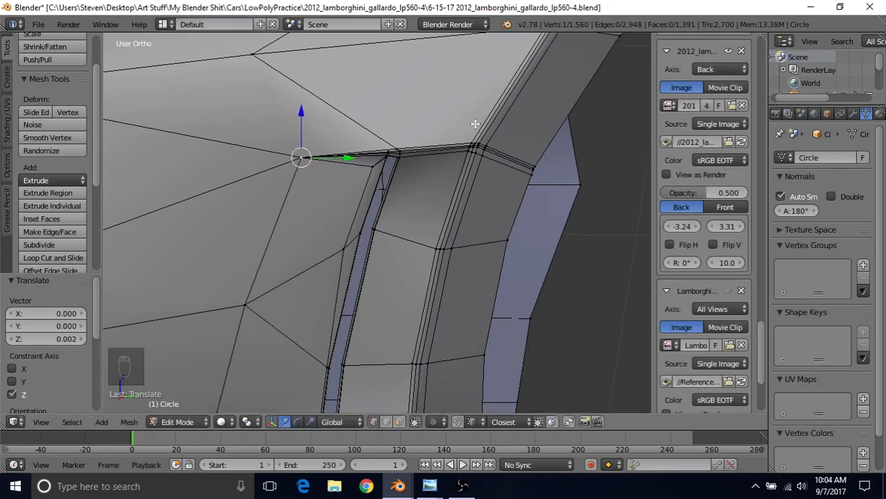
Slide the front vertex beside the slot's upper middle section toward the slot's edge by a factor of 0.874.
{"action": "key", "text": "Tab"}
{"action": "key", "text": "Tab"}
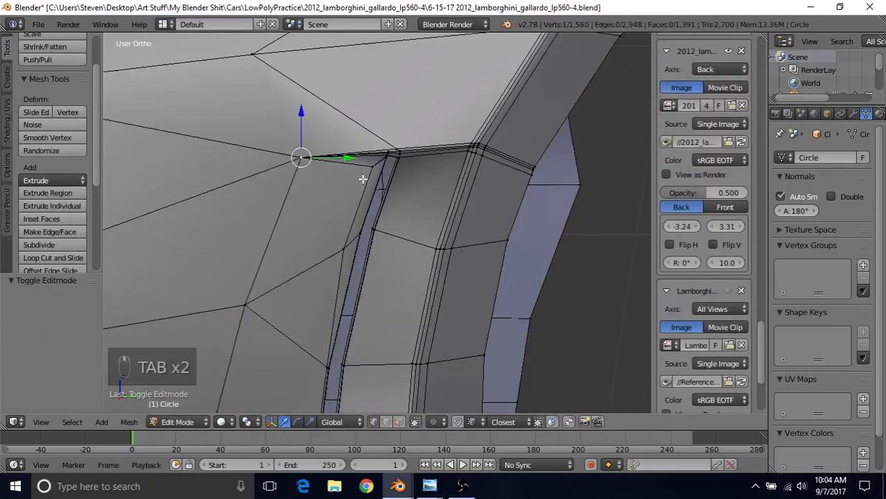
{"action": "scroll", "coordinate": [362, 180], "scroll_direction": "up", "scroll_amount": 2}
{"action": "middle_click_drag", "start_coordinate": [359, 187], "coordinate": [385, 187], "text": "shift"}
{"action": "scroll", "coordinate": [349, 217], "scroll_direction": "up", "scroll_amount": 1}
{"action": "middle_click_drag", "start_coordinate": [362, 235], "coordinate": [393, 175], "text": "shift"}
{"action": "scroll", "coordinate": [385, 201], "scroll_direction": "up", "scroll_amount": 1}
{"action": "left_click", "coordinate": [366, 230]}
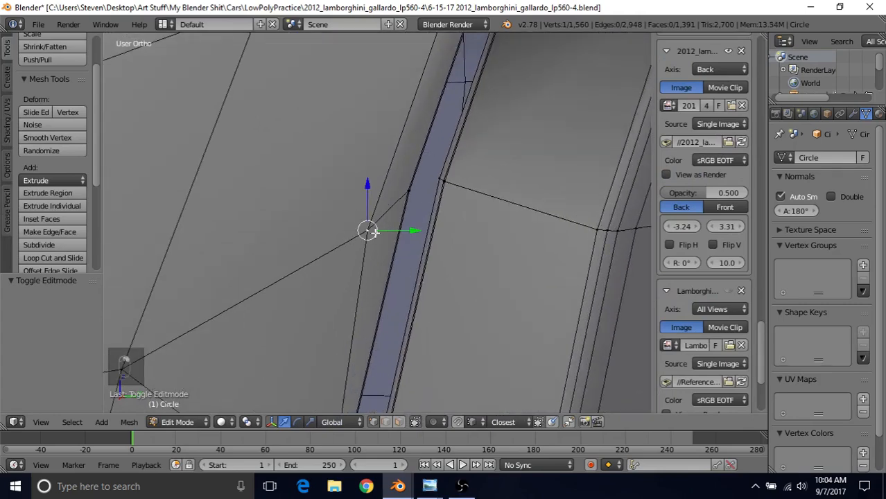
{"action": "scroll", "coordinate": [369, 236], "scroll_direction": "down", "scroll_amount": 1}
{"action": "middle_click_drag", "start_coordinate": [390, 253], "coordinate": [409, 202], "text": "shift"}
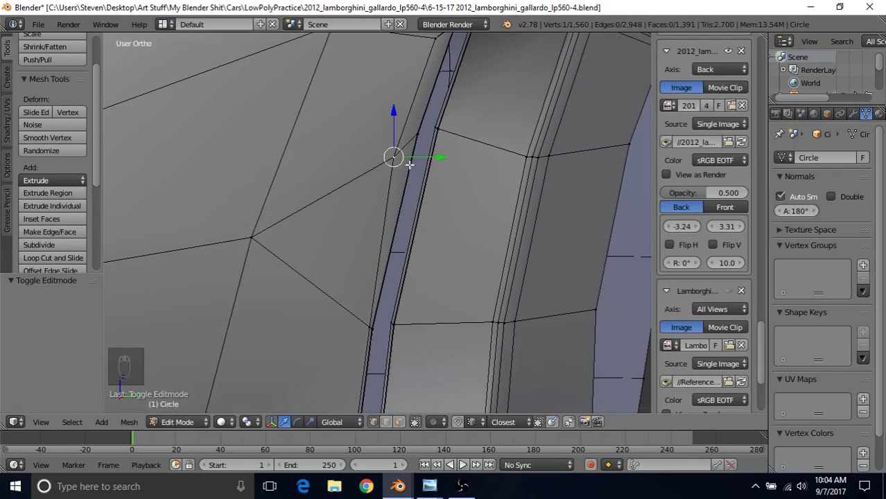
{"action": "middle_click_drag", "start_coordinate": [392, 155], "coordinate": [348, 230], "text": "shift"}
{"action": "scroll", "coordinate": [354, 222], "scroll_direction": "up", "scroll_amount": 1}
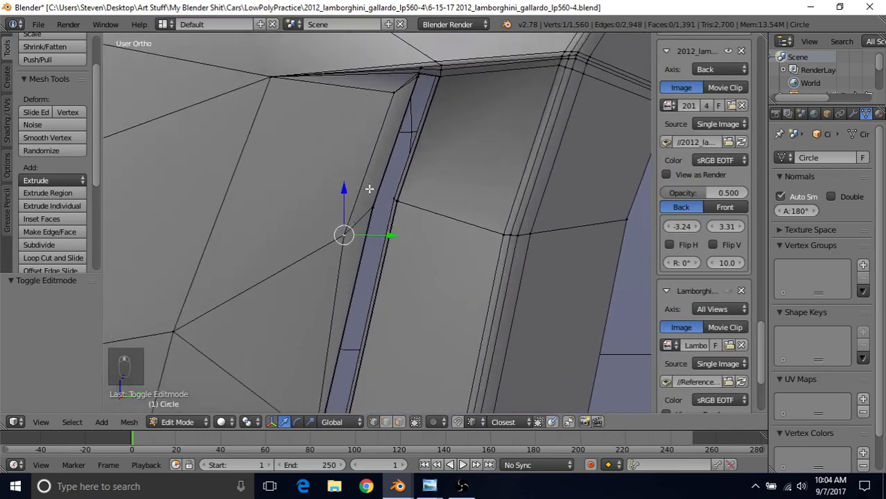
{"action": "key", "text": "g"}
{"action": "key", "text": "g"}
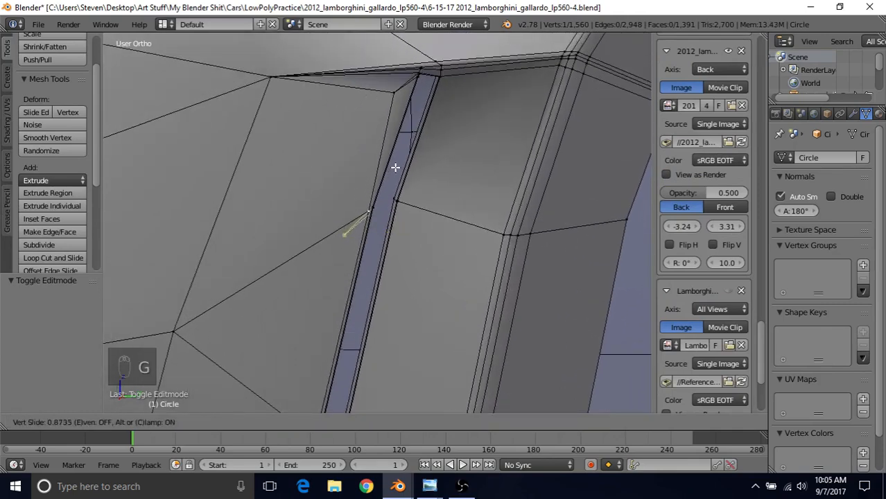
{"action": "left_click", "coordinate": [394, 167]}
Slide the vertex in front of the slot's upper end toward the slot's top corner.
{"action": "middle_click_drag", "start_coordinate": [368, 210], "coordinate": [322, 303], "text": "shift"}
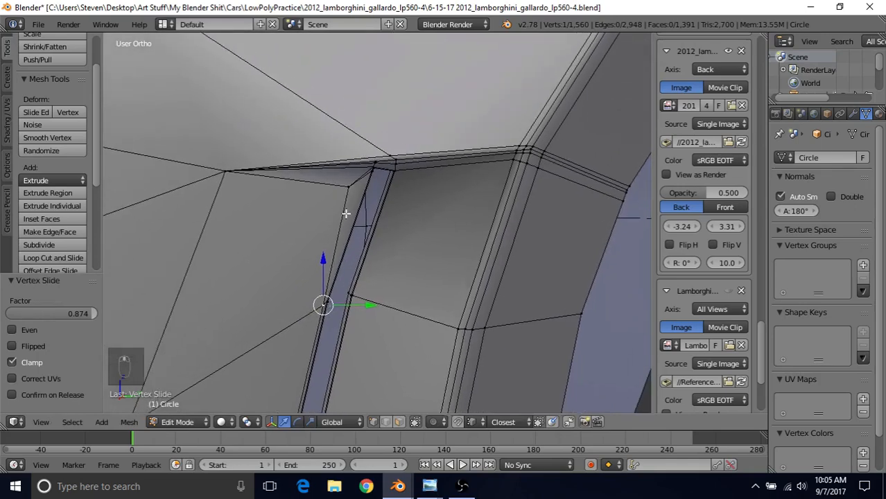
{"action": "right_click", "coordinate": [350, 195]}
{"action": "key", "text": "g"}
{"action": "key", "text": "g"}
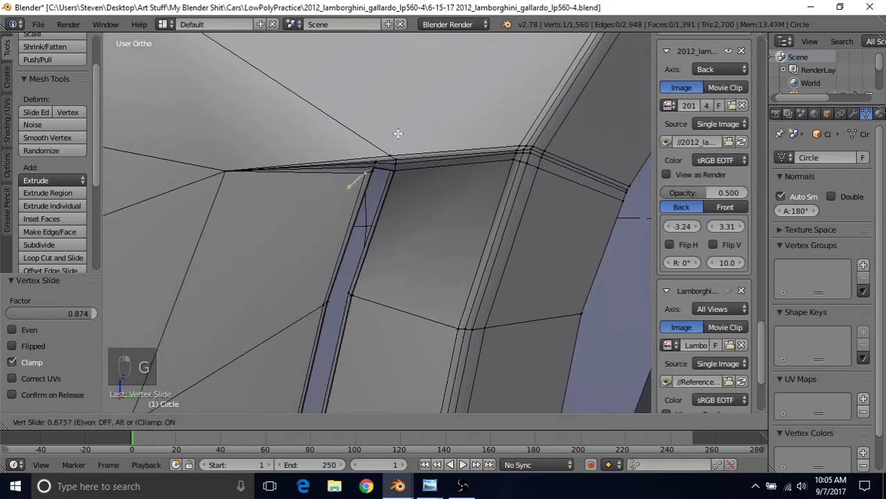
{"action": "left_click", "coordinate": [401, 129]}
Examine the slot's upper corner and the surrounding fender shading from several angles in object and edit mode.
{"action": "key", "text": "Tab"}
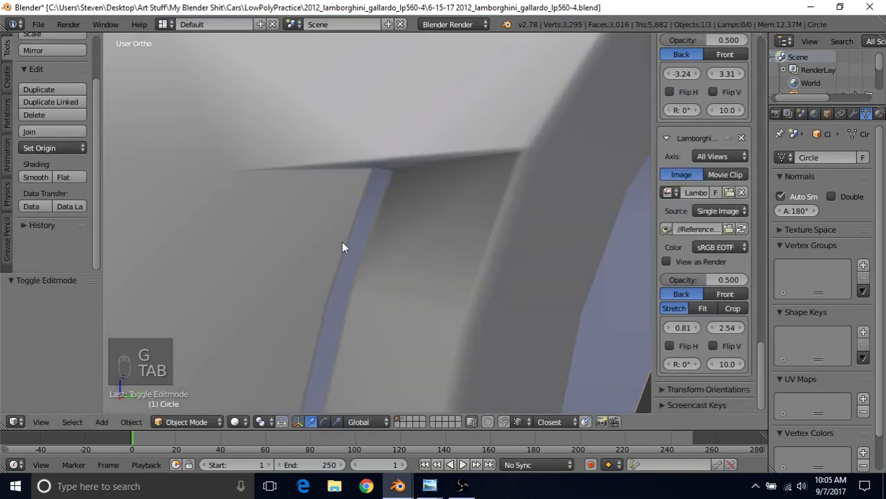
{"action": "scroll", "coordinate": [323, 266], "scroll_direction": "down", "scroll_amount": 3}
{"action": "mouse_move", "coordinate": [323, 267]}
{"action": "middle_mouse_down"}
{"action": "mouse_move", "coordinate": [383, 187]}
{"action": "mouse_move", "coordinate": [373, 199]}
{"action": "middle_mouse_up"}
{"action": "scroll", "coordinate": [345, 241], "scroll_direction": "down", "scroll_amount": 3}
{"action": "middle_click_drag", "start_coordinate": [346, 244], "coordinate": [369, 214]}
{"action": "scroll", "coordinate": [368, 233], "scroll_direction": "up", "scroll_amount": 3}
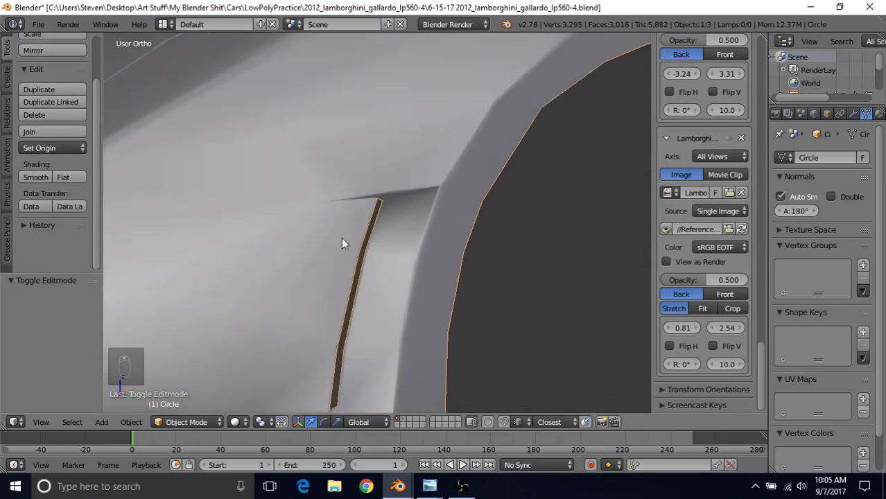
{"action": "scroll", "coordinate": [307, 265], "scroll_direction": "down", "scroll_amount": 2}
{"action": "middle_click_drag", "start_coordinate": [307, 265], "coordinate": [375, 202]}
{"action": "key", "text": "Tab"}
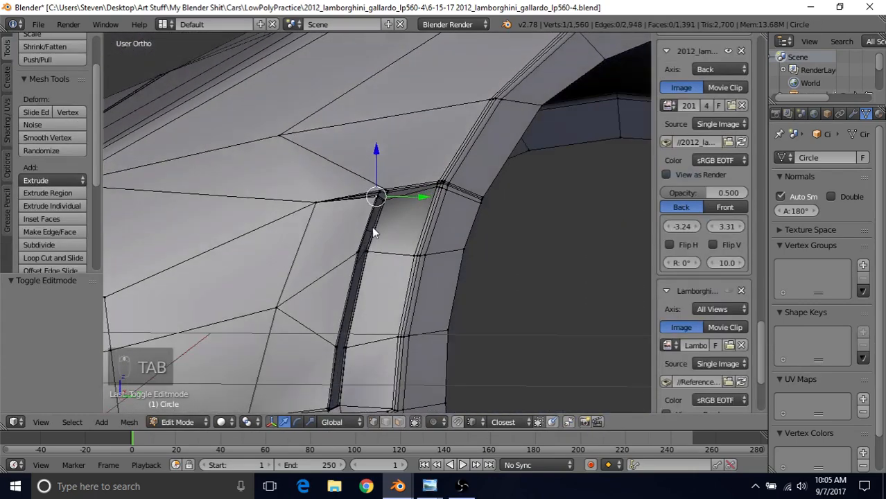
{"action": "key", "text": "Tab"}
{"action": "middle_click_drag", "start_coordinate": [374, 233], "coordinate": [371, 281]}
{"action": "middle_click_drag", "start_coordinate": [417, 262], "coordinate": [423, 223]}
{"action": "middle_click_drag", "start_coordinate": [524, 158], "coordinate": [400, 230]}
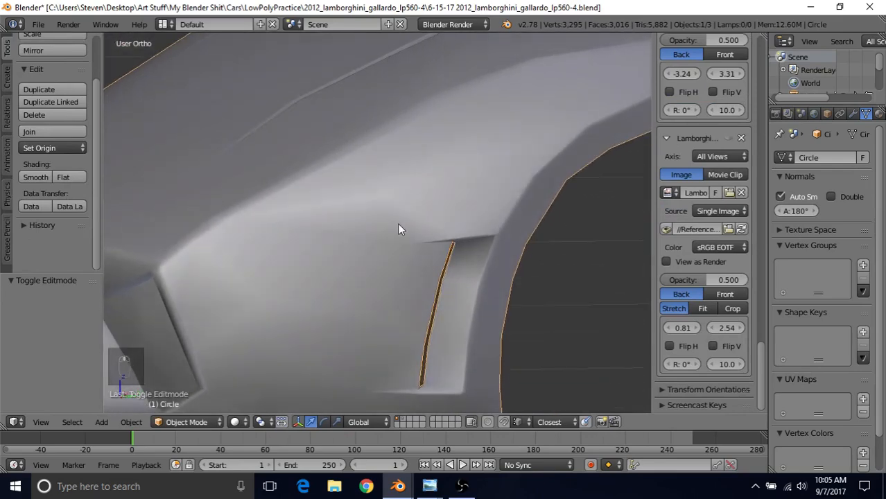
Apply Smooth with a factor of 0.5 and one repeat to the fender face above and in front of the slot.
{"action": "key", "text": "Tab"}
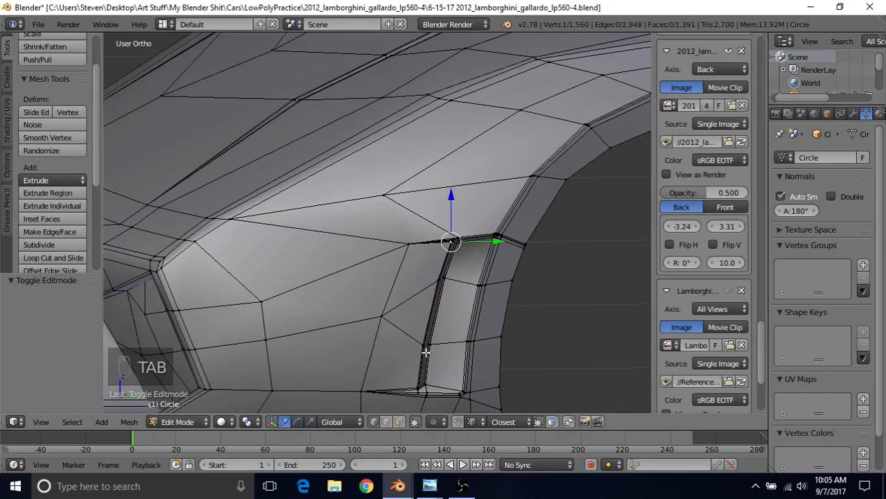
{"action": "left_click", "coordinate": [398, 423]}
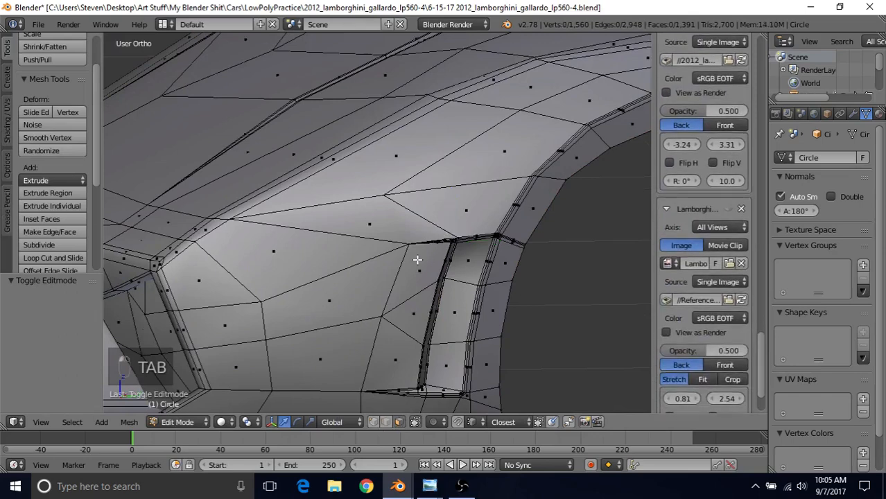
{"action": "right_click", "coordinate": [373, 218]}
{"action": "key", "text": "w"}
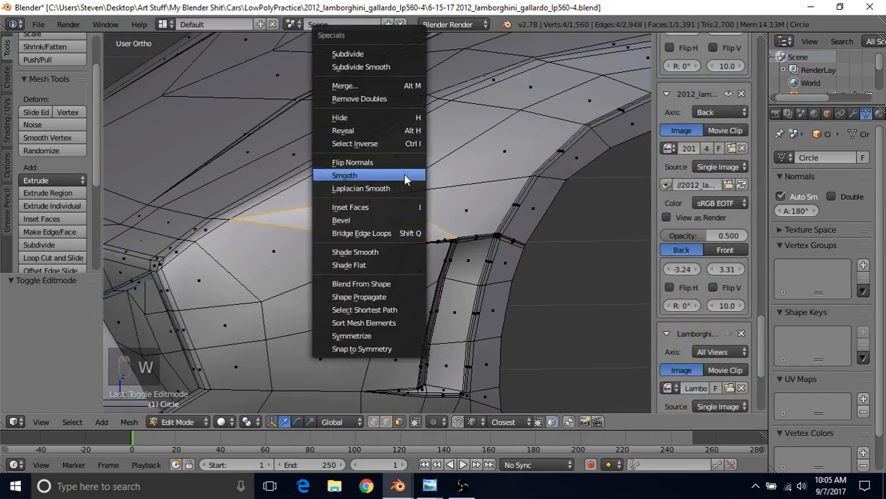
{"action": "left_click", "coordinate": [403, 174]}
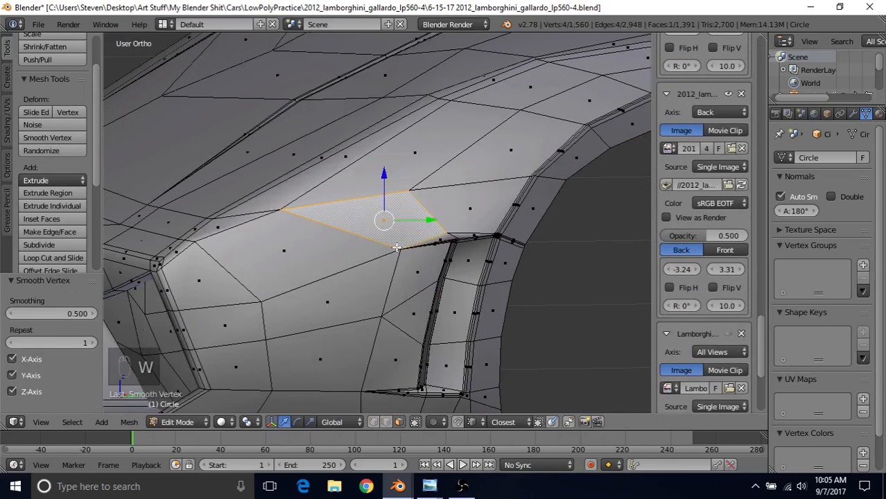
In vertex selection, move the smoothed face's lower vertex slightly rearward along Y and 0.008 along Z.
{"action": "left_click", "coordinate": [373, 423]}
{"action": "right_click", "coordinate": [400, 251]}
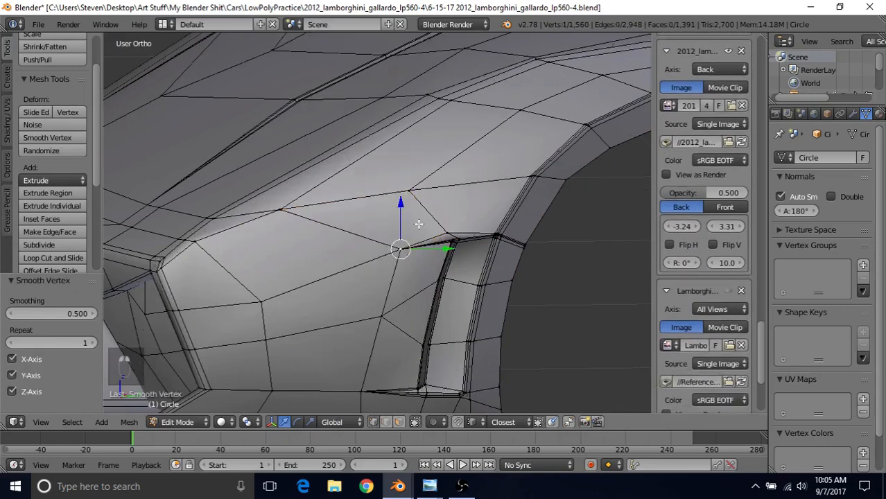
{"action": "left_click_drag", "start_coordinate": [446, 248], "coordinate": [454, 249]}
{"action": "left_click_drag", "start_coordinate": [409, 201], "coordinate": [409, 199]}
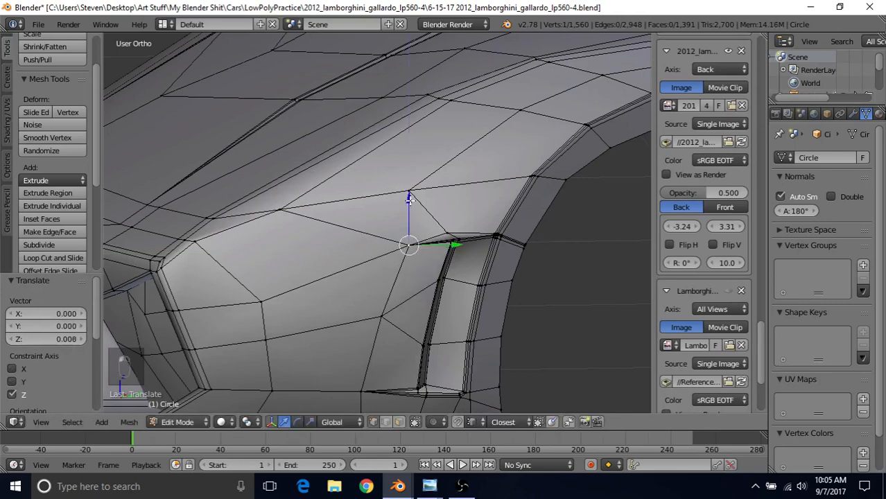
Slide the smoothed face's lower rear vertex back toward the slot's top corner by a factor of about 0.77.
{"action": "middle_click_drag", "start_coordinate": [388, 207], "coordinate": [375, 206], "text": "shift"}
{"action": "scroll", "coordinate": [374, 208], "scroll_direction": "up", "scroll_amount": 2}
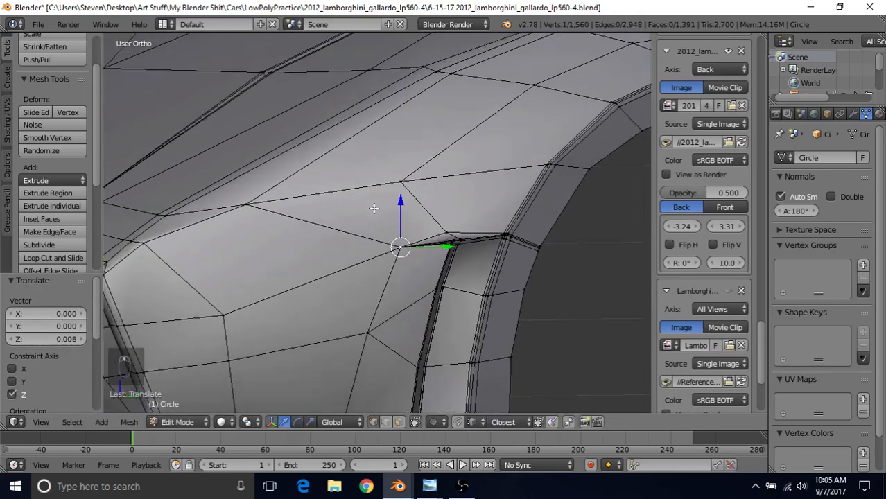
{"action": "scroll", "coordinate": [356, 248], "scroll_direction": "down", "scroll_amount": 2}
{"action": "scroll", "coordinate": [389, 200], "scroll_direction": "up", "scroll_amount": 4}
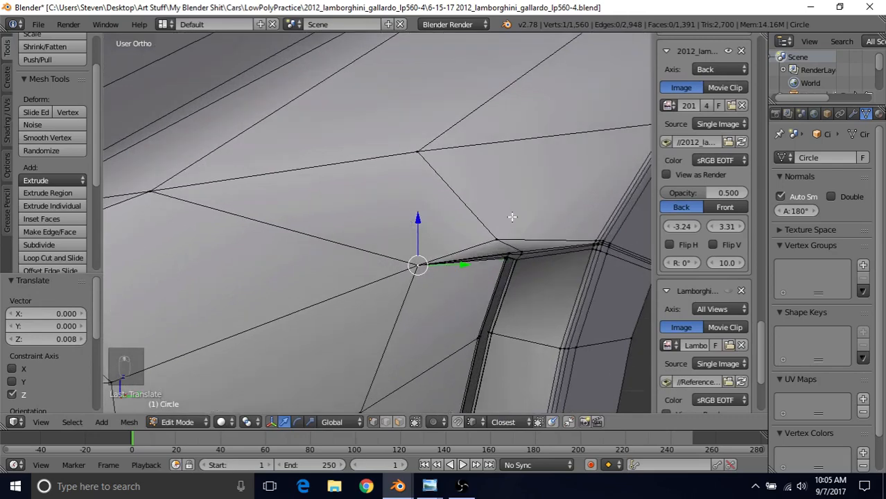
{"action": "key", "text": "g"}
{"action": "key", "text": "g"}
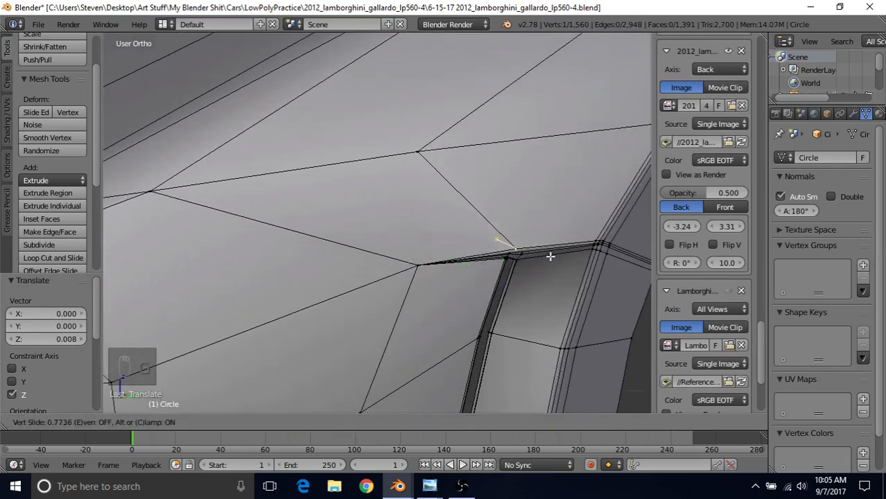
{"action": "left_click", "coordinate": [550, 255]}
{"action": "key", "text": "Tab"}
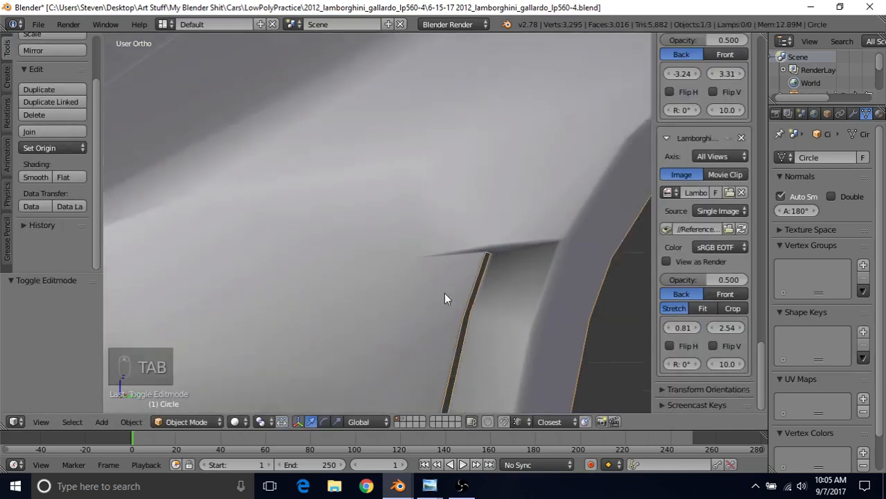
Slide the smoothed face's front vertex forward toward the hood crease and check the fender shading in object mode.
{"action": "key", "text": "Tab"}
{"action": "middle_click_drag", "start_coordinate": [412, 229], "coordinate": [521, 194], "text": "shift"}
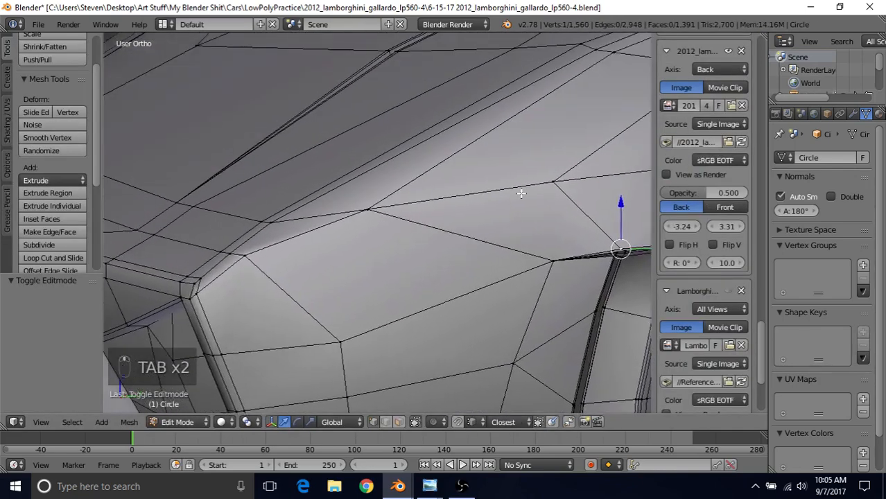
{"action": "key", "text": "g"}
{"action": "key", "text": "g"}
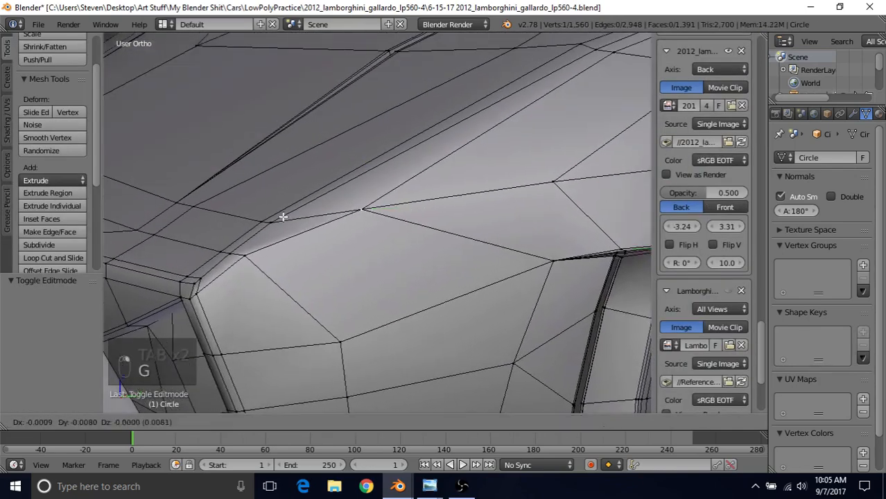
{"action": "left_click", "coordinate": [217, 219]}
{"action": "key", "text": "Tab"}
{"action": "scroll", "coordinate": [382, 271], "scroll_direction": "down", "scroll_amount": 5}
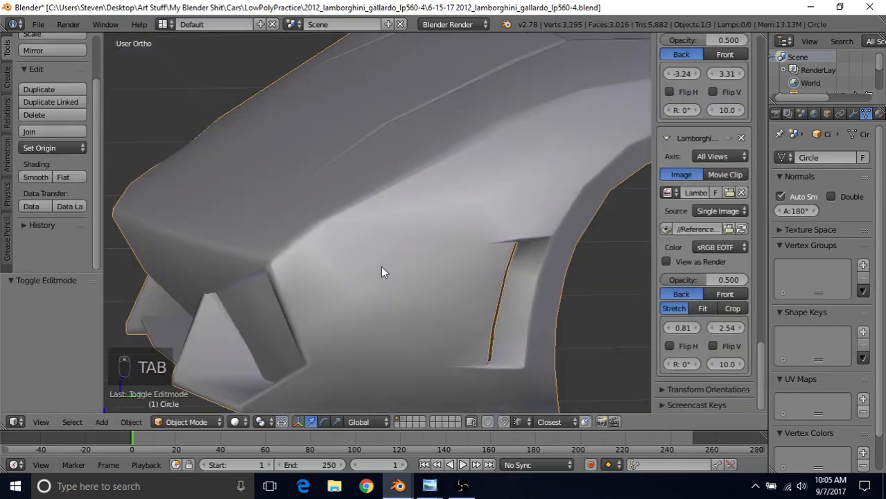
{"action": "middle_click_drag", "start_coordinate": [382, 271], "coordinate": [394, 223]}
{"action": "scroll", "coordinate": [394, 223], "scroll_direction": "up", "scroll_amount": 3}
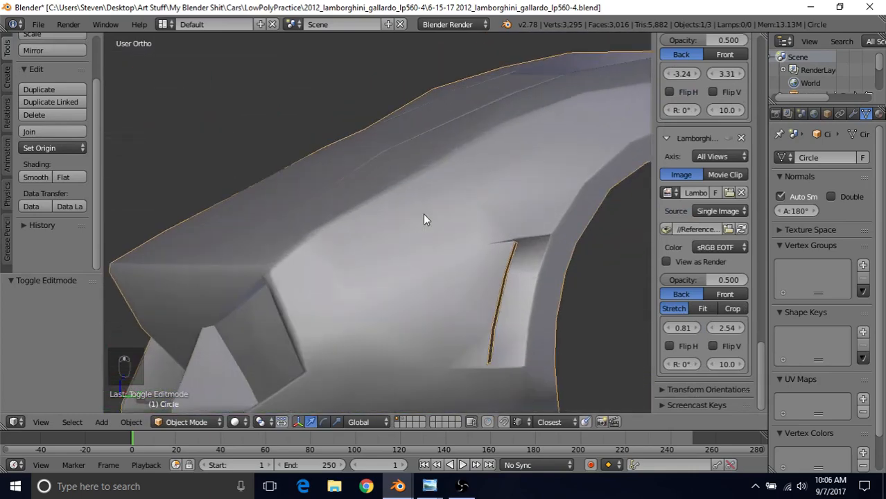
Apply Smooth with a factor of 0.5 and one repeat to the face directly above the slot beside the wheel arch.
{"action": "key", "text": "Tab"}
{"action": "scroll", "coordinate": [416, 222], "scroll_direction": "up", "scroll_amount": 4}
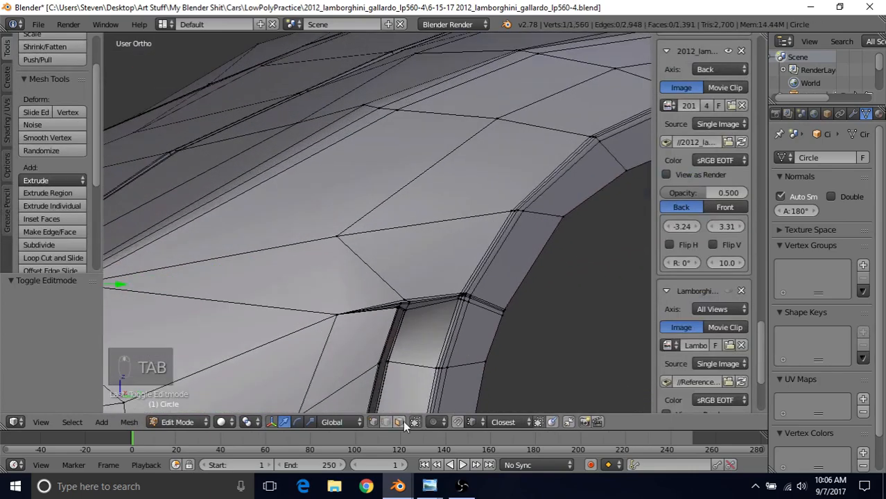
{"action": "left_click", "coordinate": [401, 422]}
{"action": "right_click", "coordinate": [443, 254]}
{"action": "middle_click_drag", "start_coordinate": [438, 277], "coordinate": [439, 248], "text": "shift"}
{"action": "key", "text": "w"}
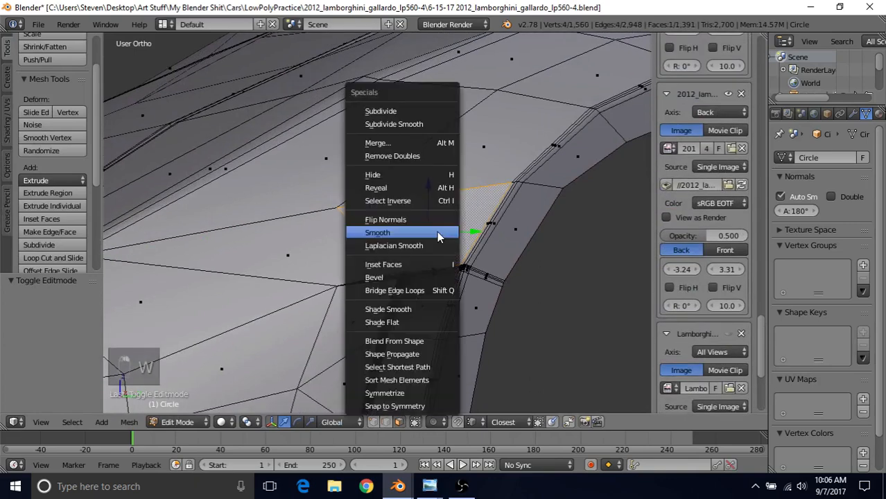
{"action": "left_click", "coordinate": [437, 232]}
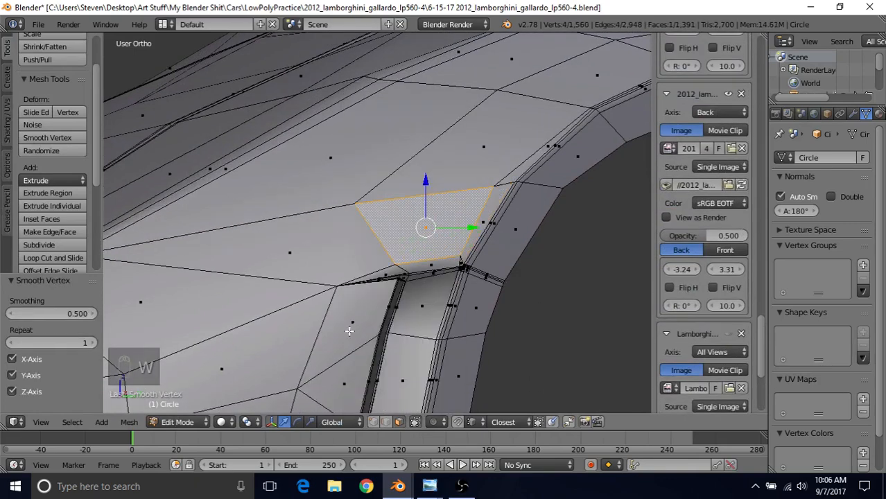
Slide the smoothed face's lower rear vertex down toward the junction of the slot and wheel arch by a factor of 0.869.
{"action": "scroll", "coordinate": [379, 237], "scroll_direction": "up", "scroll_amount": 3}
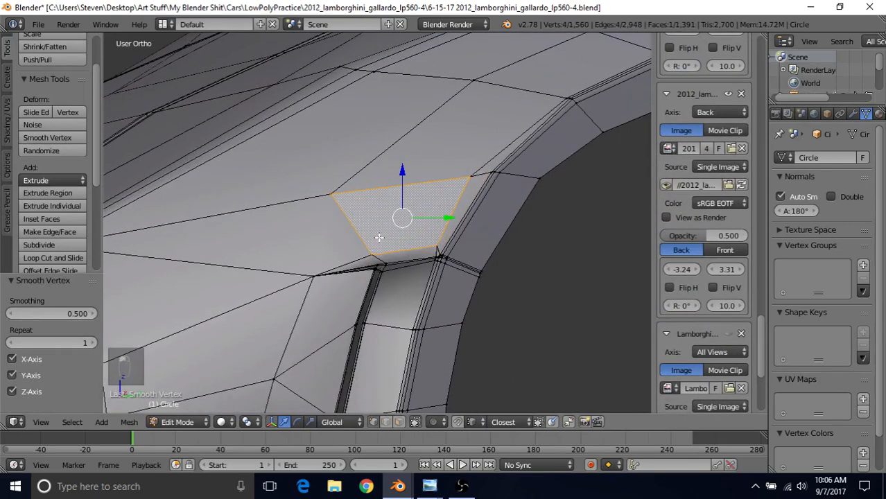
{"action": "right_click", "coordinate": [480, 271]}
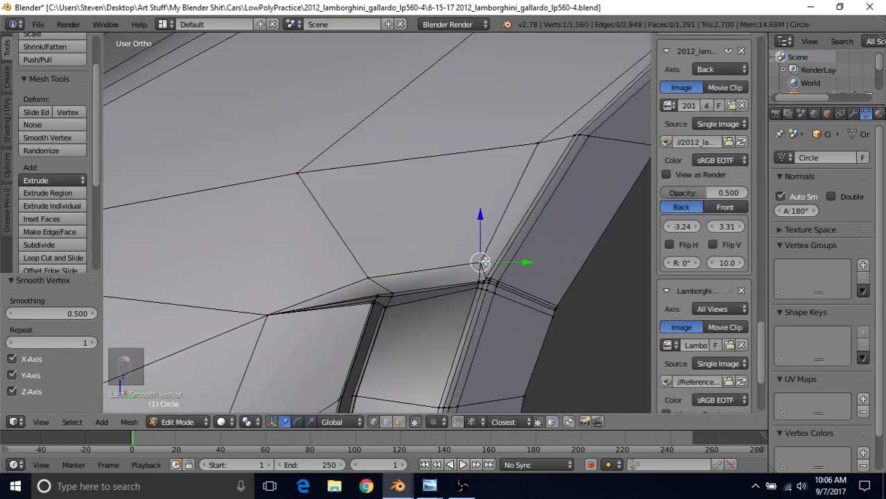
{"action": "key", "text": "g"}
{"action": "key", "text": "g"}
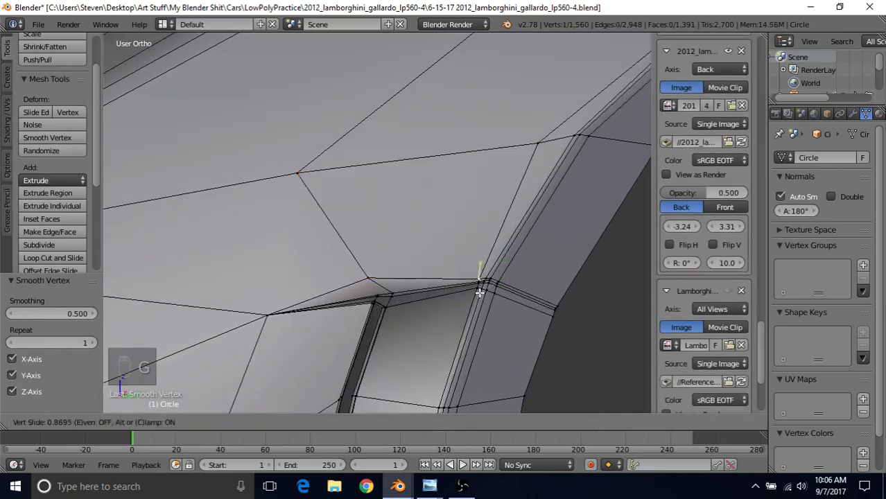
{"action": "left_click", "coordinate": [480, 292]}
Slide the smoothed face's lower front vertex toward the slot's top corner by a factor of about 0.86.
{"action": "key", "text": "g"}
{"action": "key", "text": "g"}
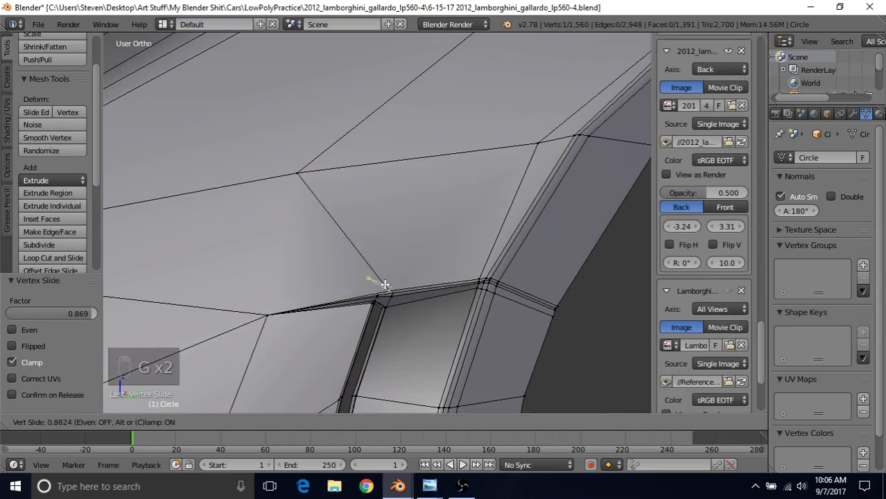
{"action": "left_click", "coordinate": [384, 282]}
{"action": "key", "text": "Tab"}
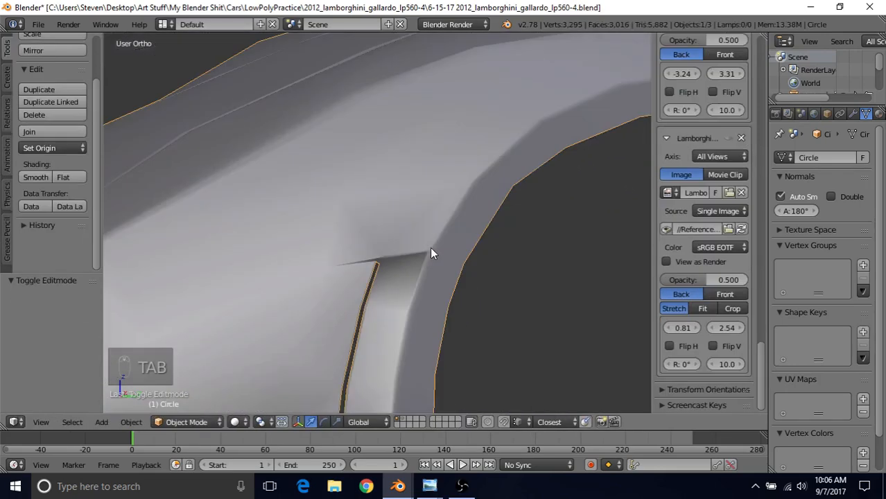
Slide the smoothed face's upper rear vertex toward the wheel arch edge by a factor of 0.837.
{"action": "key", "text": "Tab"}
{"action": "middle_click_drag", "start_coordinate": [413, 217], "coordinate": [323, 255]}
{"action": "scroll", "coordinate": [323, 256], "scroll_direction": "up", "scroll_amount": 5}
{"action": "key", "text": "g"}
{"action": "key", "text": "g"}
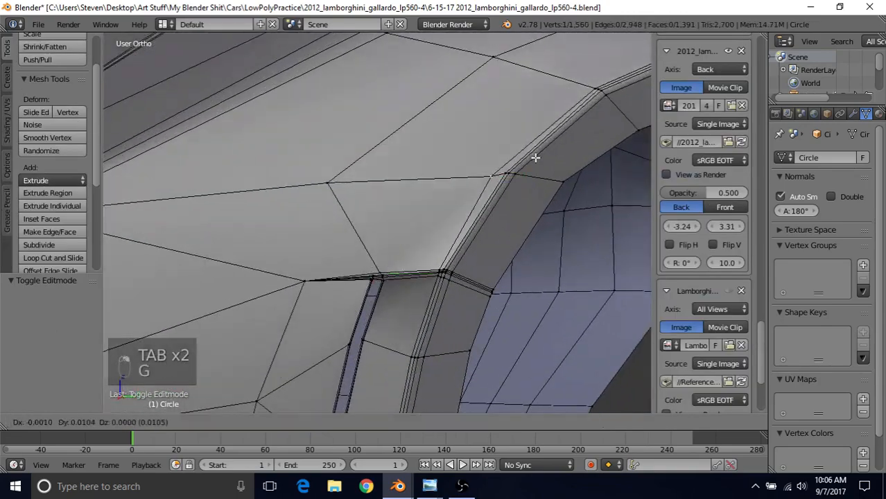
{"action": "left_click", "coordinate": [546, 159]}
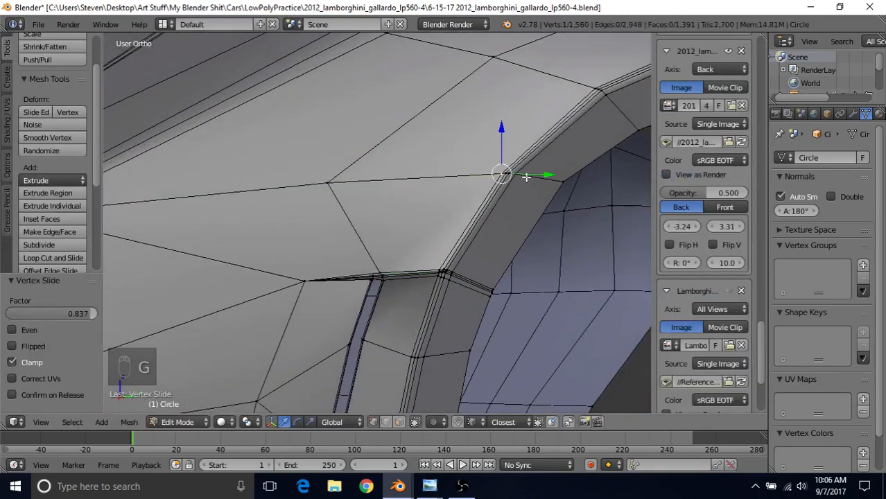
Move the fender vertex at the upper front corner of the face above the slot slightly outward along X.
{"action": "key", "text": "Tab"}
{"action": "middle_click_drag", "start_coordinate": [429, 210], "coordinate": [373, 176]}
{"action": "key", "text": "Tab"}
{"action": "scroll", "coordinate": [392, 215], "scroll_direction": "up", "scroll_amount": 3}
{"action": "right_click", "coordinate": [373, 176]}
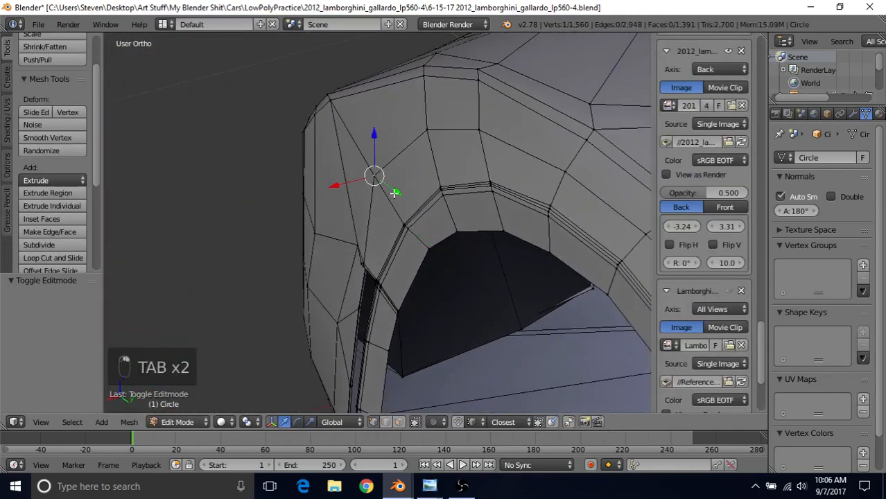
{"action": "left_click_drag", "start_coordinate": [331, 187], "coordinate": [316, 188]}
{"action": "key", "text": "Tab"}
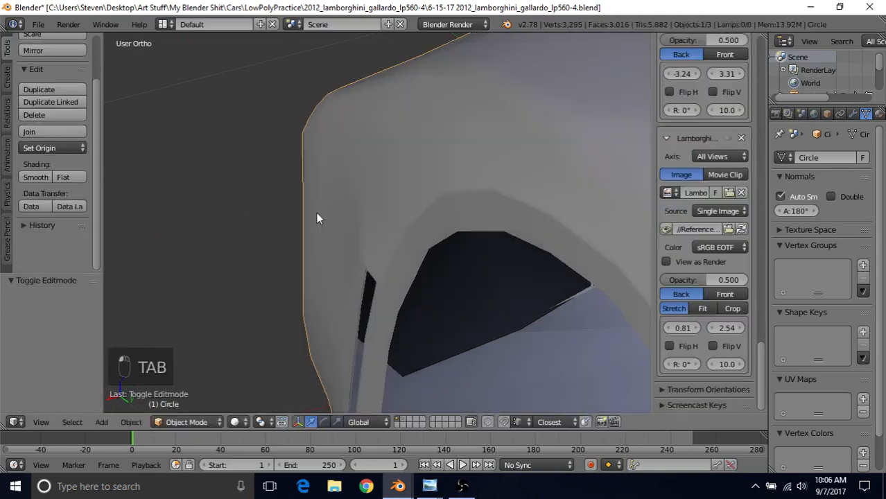
Apply Smooth once to the face directly above the slot beside the wheel arch.
{"action": "scroll", "coordinate": [316, 213], "scroll_direction": "down", "scroll_amount": 2}
{"action": "middle_click_drag", "start_coordinate": [396, 189], "coordinate": [490, 182]}
{"action": "scroll", "coordinate": [489, 183], "scroll_direction": "up", "scroll_amount": 2}
{"action": "key", "text": "Tab"}
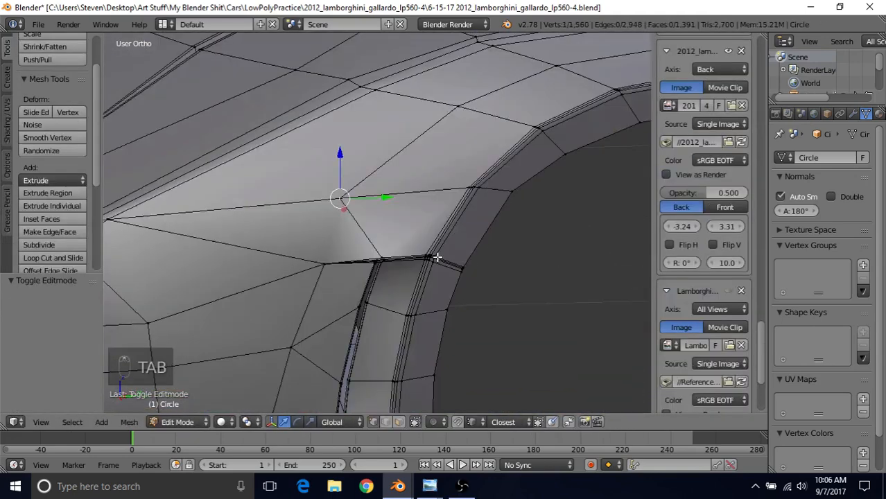
{"action": "left_click", "coordinate": [399, 422]}
{"action": "left_click", "coordinate": [421, 240]}
{"action": "key", "text": "w"}
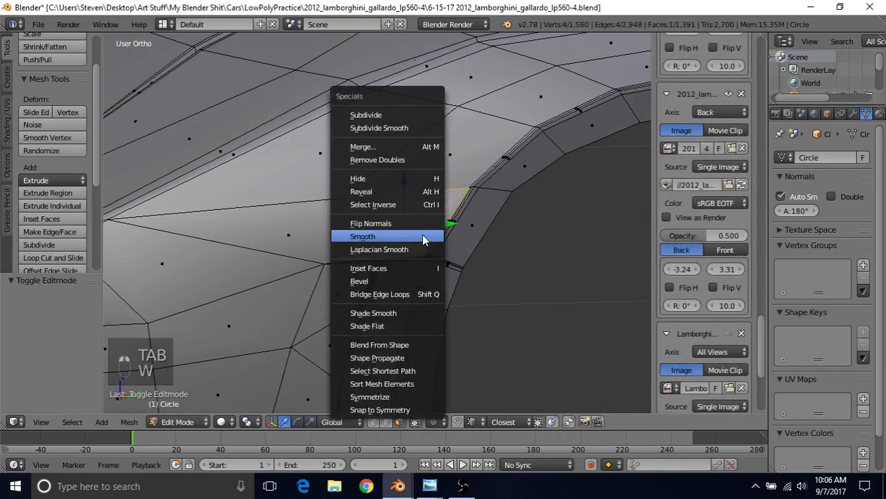
{"action": "left_click", "coordinate": [421, 241]}
{"action": "key", "text": "Tab"}
{"action": "key", "text": "Tab"}
Smooth the same face above the slot several more times with a factor of 0.5 and one repeat.
{"action": "key", "text": "w"}
{"action": "key", "text": "w"}
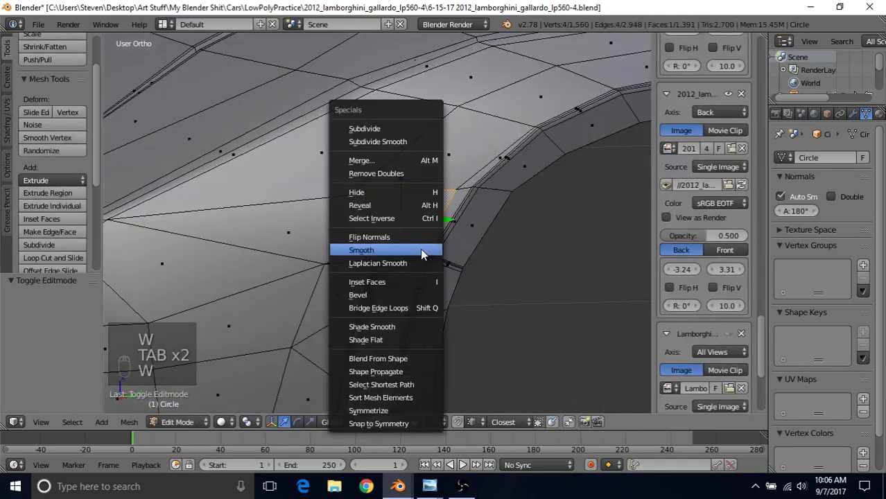
{"action": "left_click", "coordinate": [420, 248]}
{"action": "key", "text": "w"}
{"action": "left_click", "coordinate": [420, 248]}
{"action": "key", "text": "w"}
{"action": "left_click", "coordinate": [421, 249]}
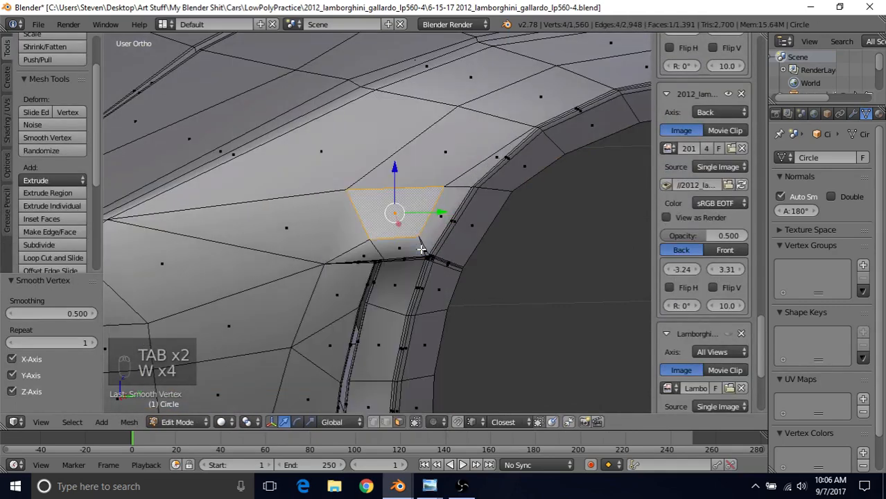
Add the adjacent face toward the car's front to the selection and smooth both faces together.
{"action": "key", "text": "Tab"}
{"action": "scroll", "coordinate": [399, 235], "scroll_direction": "down", "scroll_amount": 2}
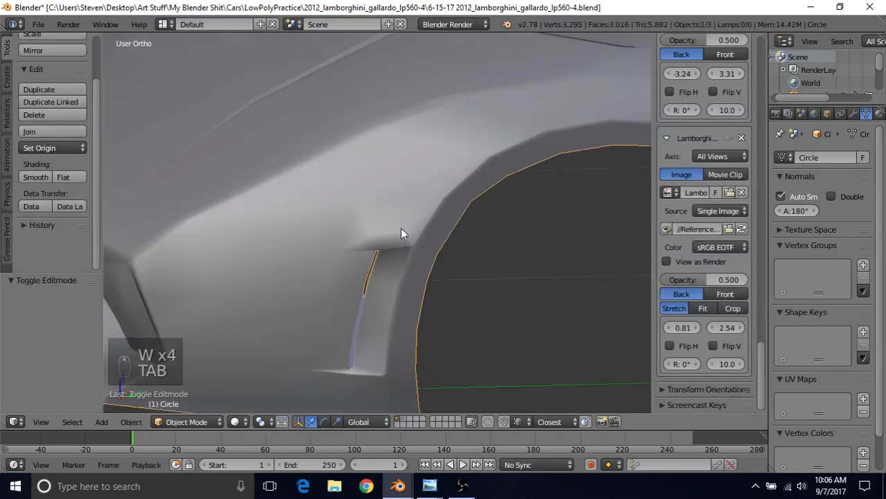
{"action": "middle_click_drag", "start_coordinate": [400, 228], "coordinate": [414, 191]}
{"action": "key", "text": "Tab"}
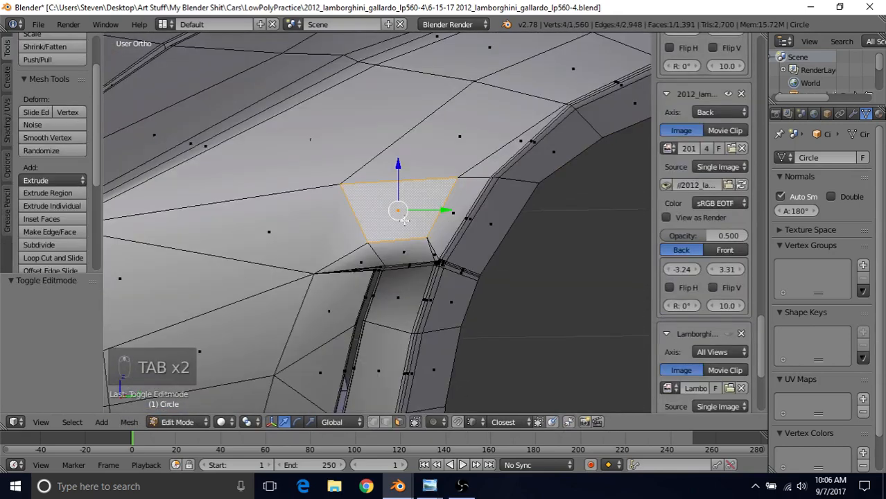
{"action": "right_click", "coordinate": [298, 231], "text": "shift"}
{"action": "key", "text": "w"}
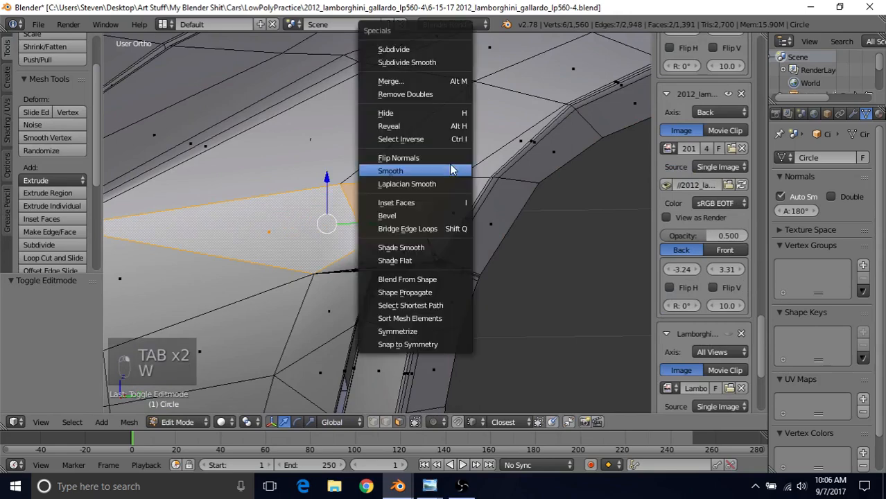
{"action": "left_click", "coordinate": [424, 177]}
{"action": "key", "text": "Tab"}
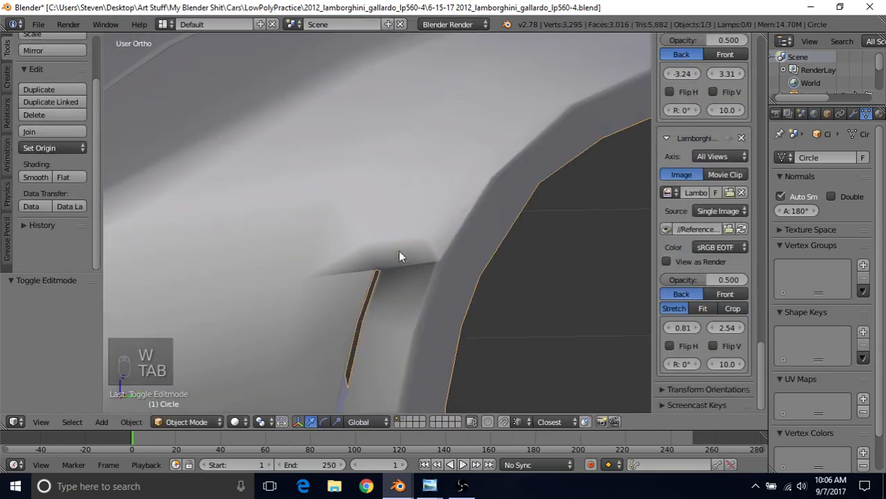
{"action": "key", "text": "Tab"}
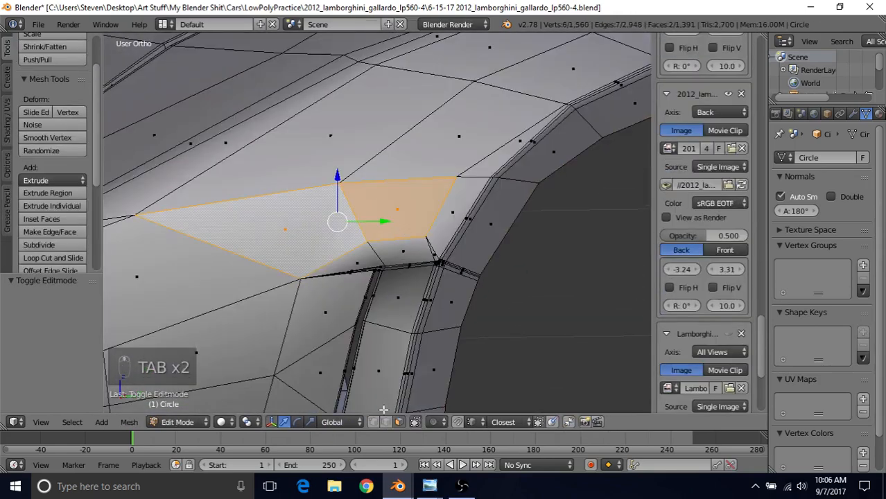
Slide the smoothed face's lower front vertex to the slot's top corner by about 0.86 and its lower rear vertex toward the arch junction by 0.877.
{"action": "right_click", "coordinate": [369, 247]}
{"action": "key", "text": "g"}
{"action": "key", "text": "g"}
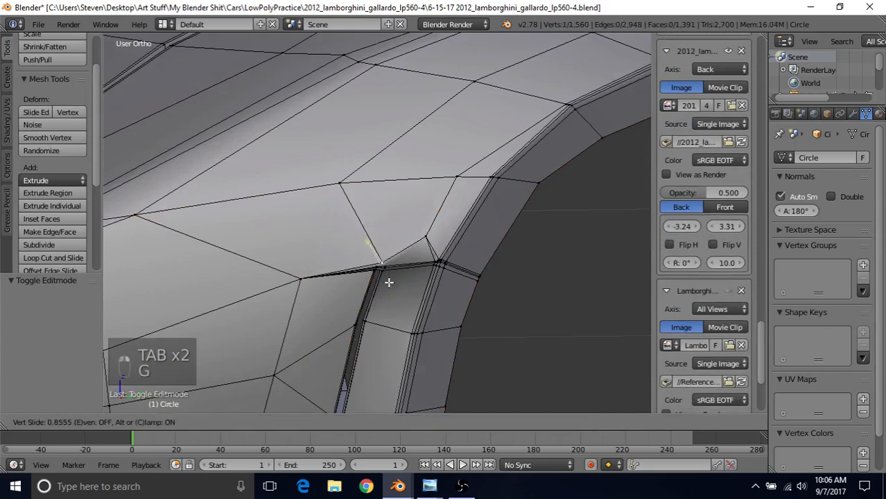
{"action": "left_click", "coordinate": [389, 281]}
{"action": "key", "text": "g"}
{"action": "key", "text": "g"}
{"action": "left_click", "coordinate": [430, 260]}
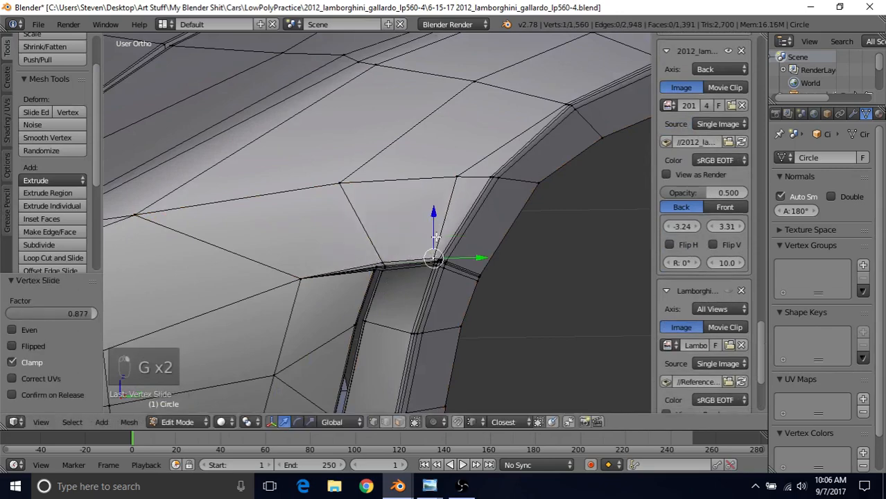
Slide the smoothed face's upper rear vertex toward the wheel arch edge by a factor of about 0.81.
{"action": "right_click", "coordinate": [457, 178]}
{"action": "key", "text": "g"}
{"action": "key", "text": "g"}
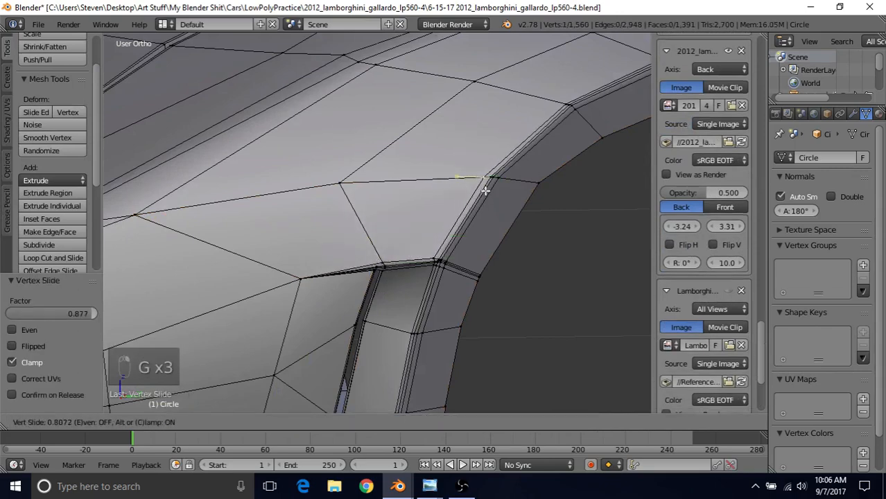
{"action": "left_click", "coordinate": [485, 190]}
Raise the slot crease's front tip vertex and shift it 0.013 along Y, and slide the fender vertex ahead of it toward the body crease by 0.795.
{"action": "left_click_drag", "start_coordinate": [301, 248], "coordinate": [305, 237]}
{"action": "left_click_drag", "start_coordinate": [339, 273], "coordinate": [351, 276]}
{"action": "middle_click_drag", "start_coordinate": [350, 277], "coordinate": [415, 227]}
{"action": "key", "text": "g"}
{"action": "key", "text": "g"}
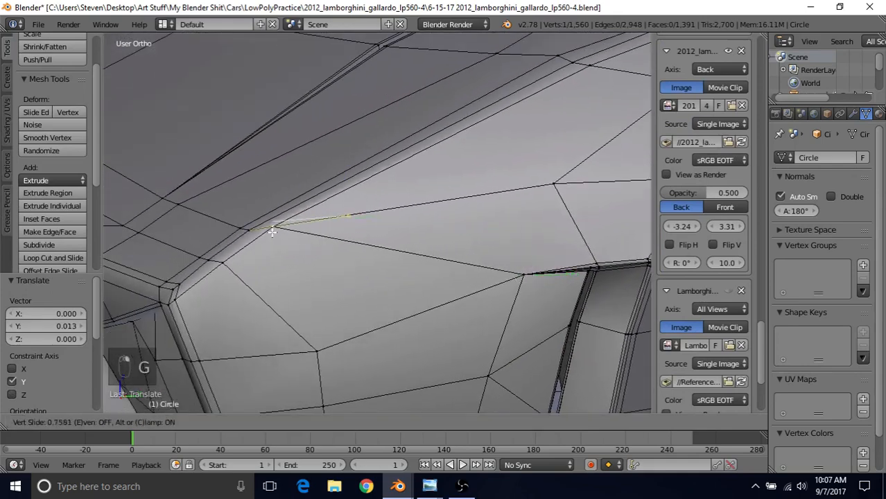
{"action": "left_click", "coordinate": [271, 235]}
{"action": "middle_click_drag", "start_coordinate": [471, 239], "coordinate": [244, 220]}
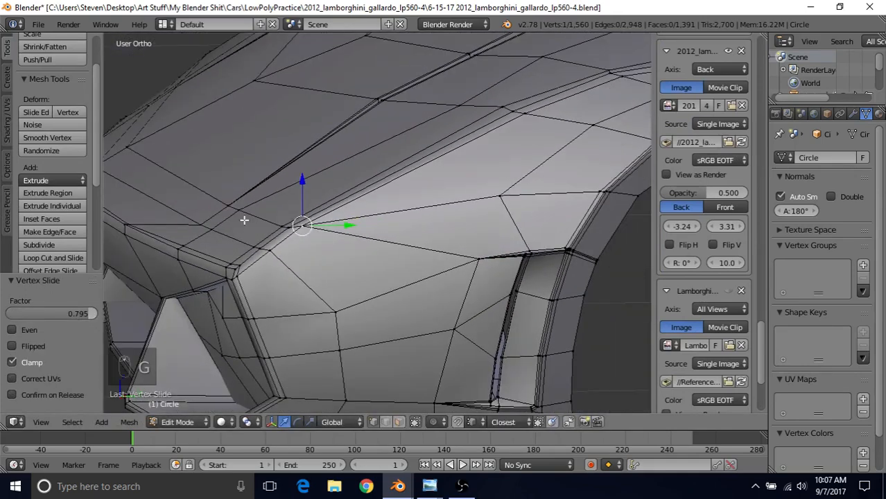
Subdivide the edge running up from the slot's top front corner with one cut.
{"action": "key", "text": "Tab"}
{"action": "scroll", "coordinate": [440, 208], "scroll_direction": "down", "scroll_amount": 3}
{"action": "middle_click_drag", "start_coordinate": [440, 207], "coordinate": [352, 239]}
{"action": "scroll", "coordinate": [423, 244], "scroll_direction": "up", "scroll_amount": 3}
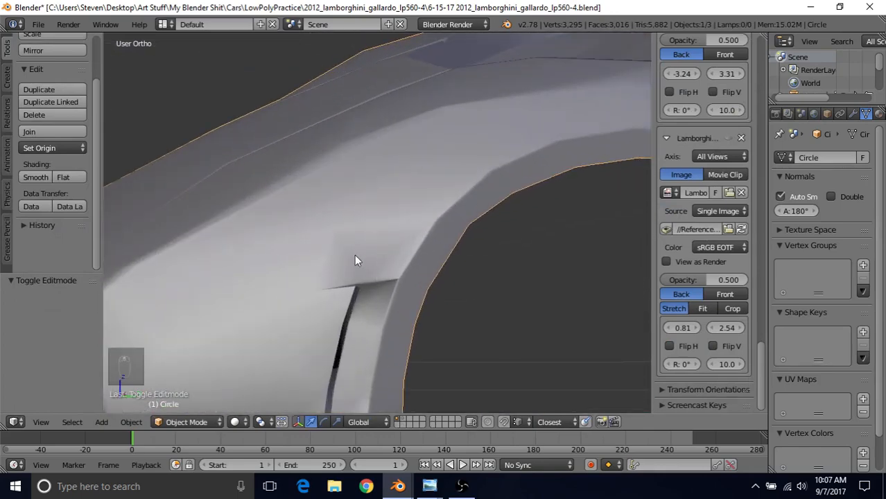
{"action": "scroll", "coordinate": [418, 243], "scroll_direction": "up", "scroll_amount": 4}
{"action": "key", "text": "Tab"}
{"action": "scroll", "coordinate": [419, 215], "scroll_direction": "up", "scroll_amount": 2}
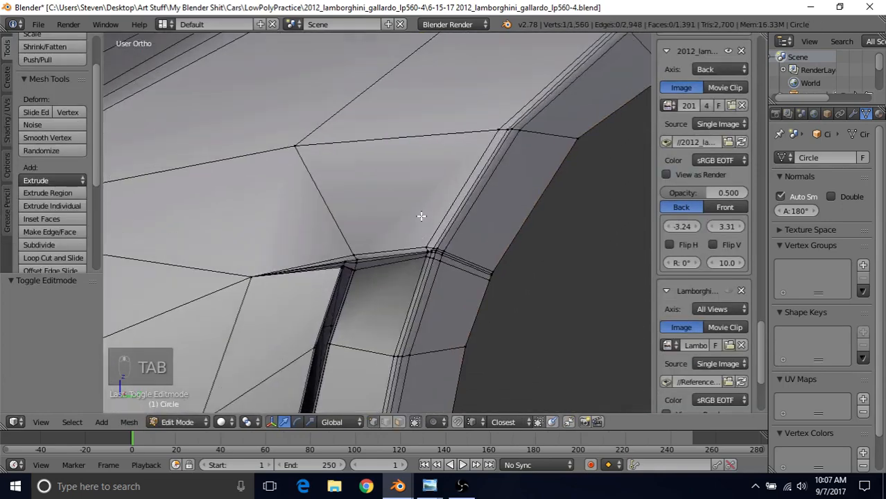
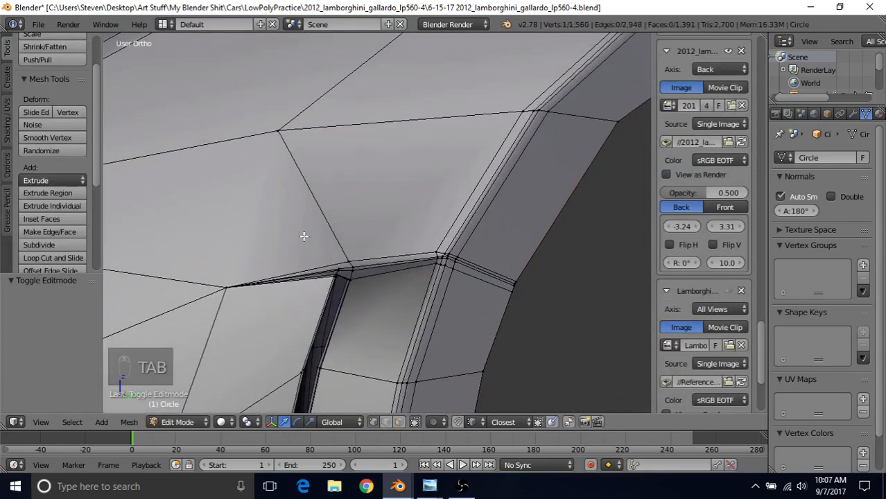
{"action": "left_click", "coordinate": [386, 421]}
{"action": "middle_click_drag", "start_coordinate": [386, 280], "coordinate": [440, 287], "text": "shift"}
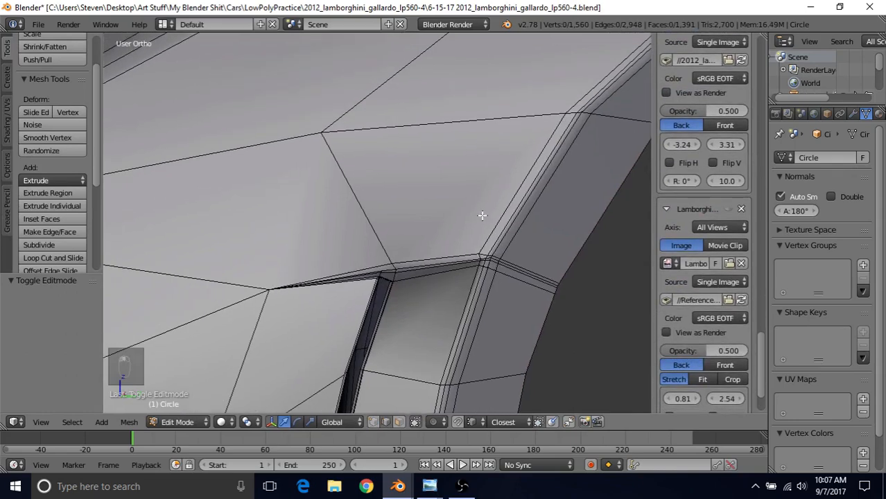
{"action": "right_click", "coordinate": [368, 236]}
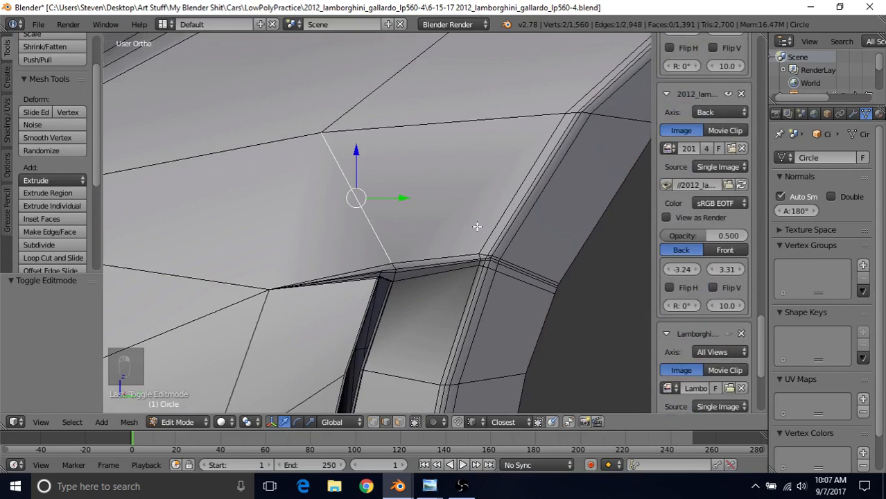
{"action": "left_click", "coordinate": [66, 245]}
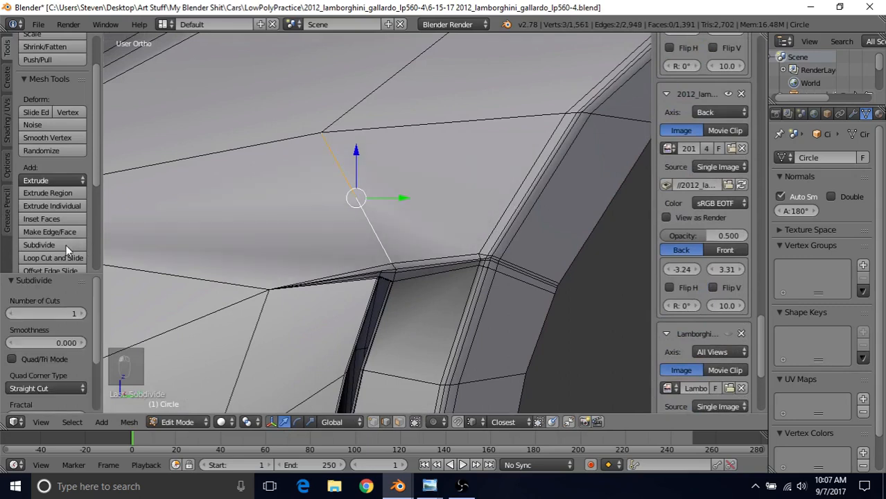
Slide the new midpoint vertex down its edge toward the slot's top front corner by a factor of 0.907.
{"action": "right_click", "coordinate": [368, 206]}
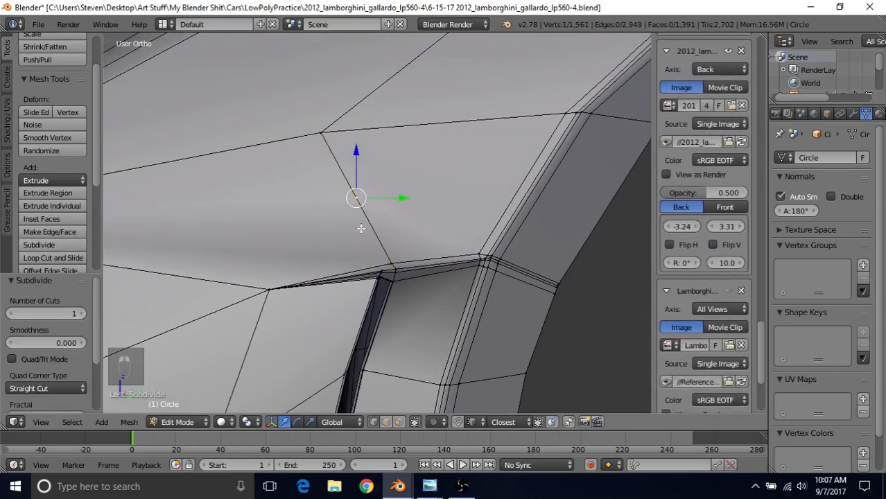
{"action": "key", "text": "g"}
{"action": "key", "text": "g"}
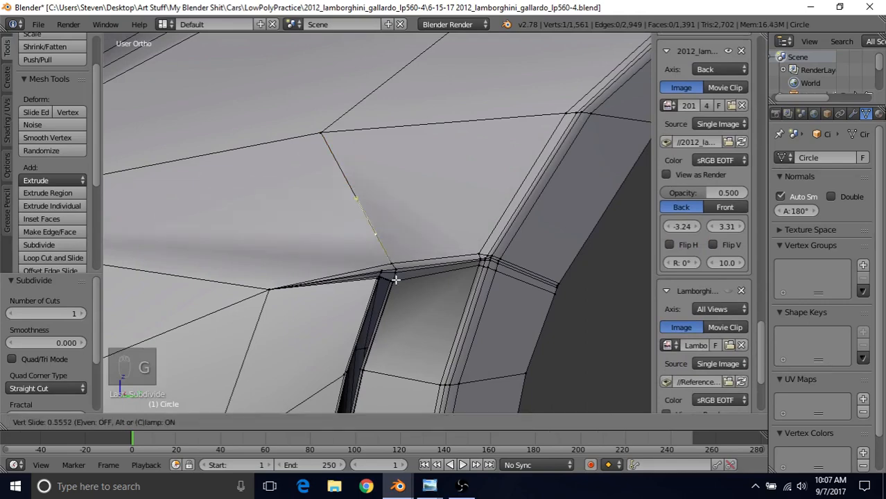
{"action": "left_click", "coordinate": [405, 295]}
Connect the slid vertex to the arch-side vertex at the slot's top and to the crease's front tip vertex.
{"action": "scroll", "coordinate": [414, 251], "scroll_direction": "up", "scroll_amount": 3}
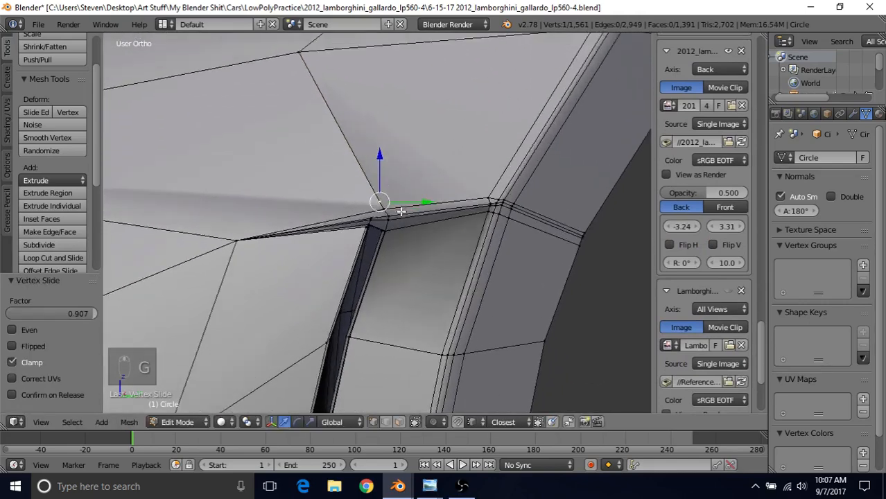
{"action": "key", "text": "j"}
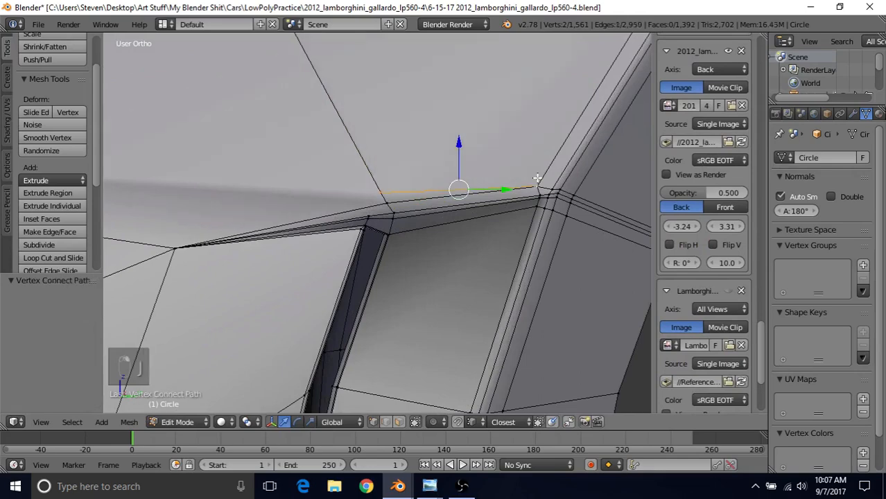
{"action": "right_click", "coordinate": [386, 185]}
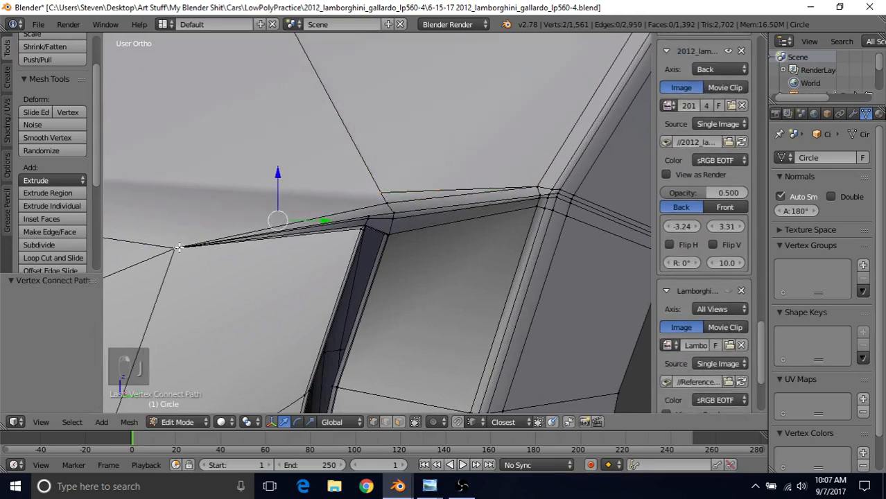
{"action": "key", "text": "j"}
Slide the new junction vertex closer to the slot's upper edge by a factor of about 0.49.
{"action": "right_click", "coordinate": [389, 186]}
{"action": "key", "text": "g"}
{"action": "key", "text": "g"}
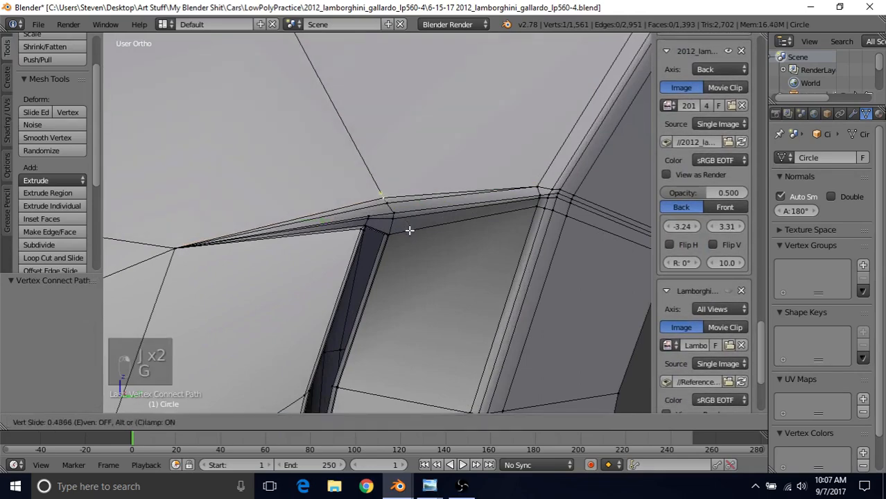
{"action": "left_click", "coordinate": [411, 229]}
{"action": "key", "text": "Tab"}
{"action": "scroll", "coordinate": [393, 149], "scroll_direction": "down", "scroll_amount": 2}
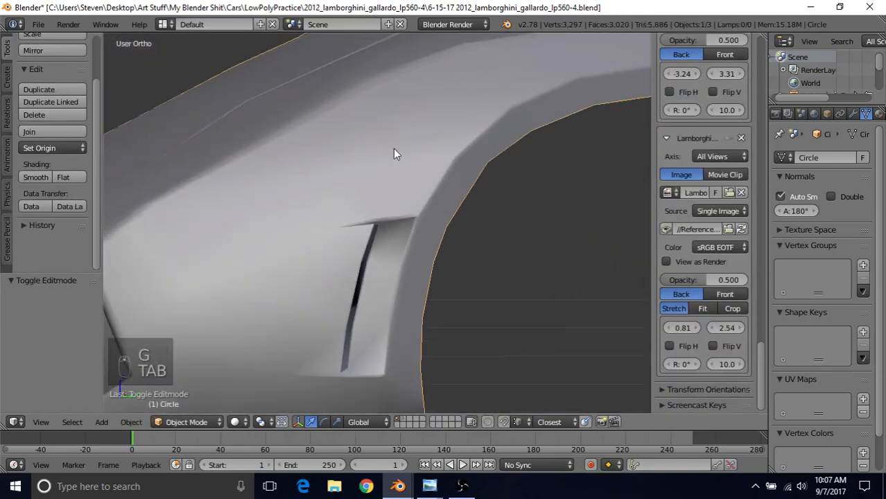
Tighten the edge lines at the slot's top front corner with vertex slides of 0.523 and 0.695, and check the shading in Object Mode.
{"action": "scroll", "coordinate": [394, 212], "scroll_direction": "up", "scroll_amount": 3}
{"action": "middle_click_drag", "start_coordinate": [395, 217], "coordinate": [356, 229]}
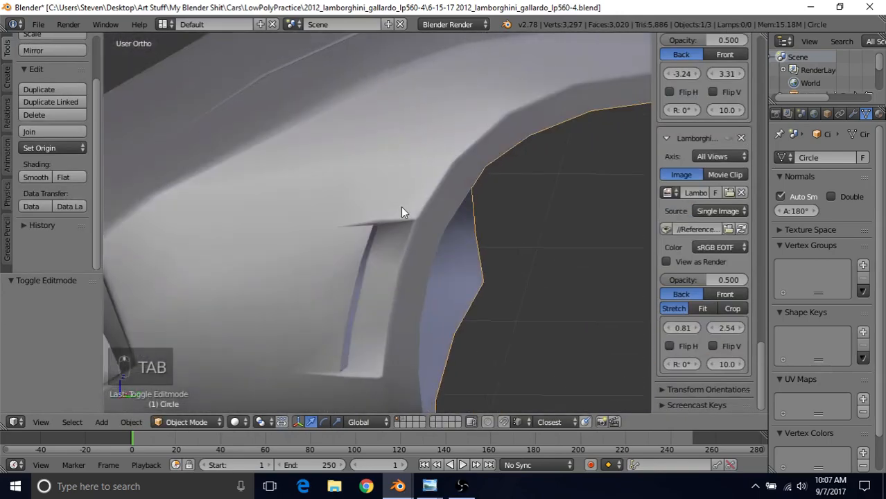
{"action": "key", "text": "Tab"}
{"action": "scroll", "coordinate": [400, 207], "scroll_direction": "up", "scroll_amount": 4}
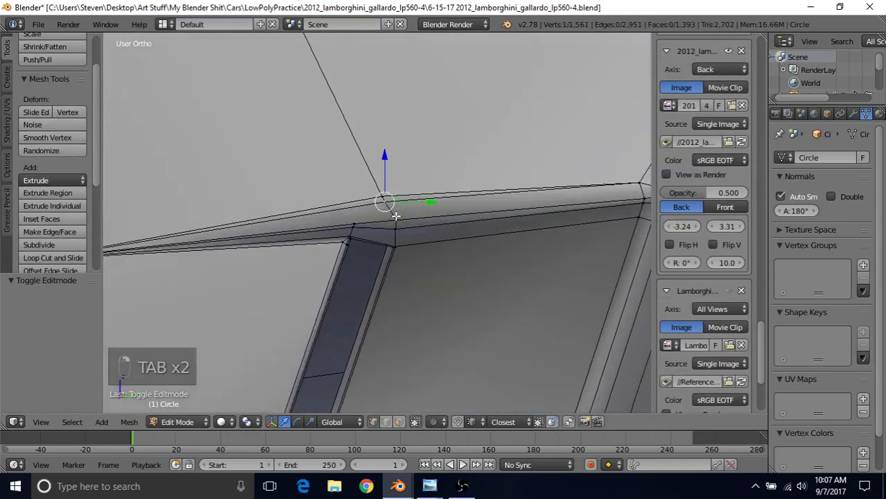
{"action": "key", "text": "g"}
{"action": "key", "text": "g"}
{"action": "left_click", "coordinate": [410, 230]}
{"action": "right_click", "coordinate": [383, 197]}
{"action": "key", "text": "g"}
{"action": "key", "text": "g"}
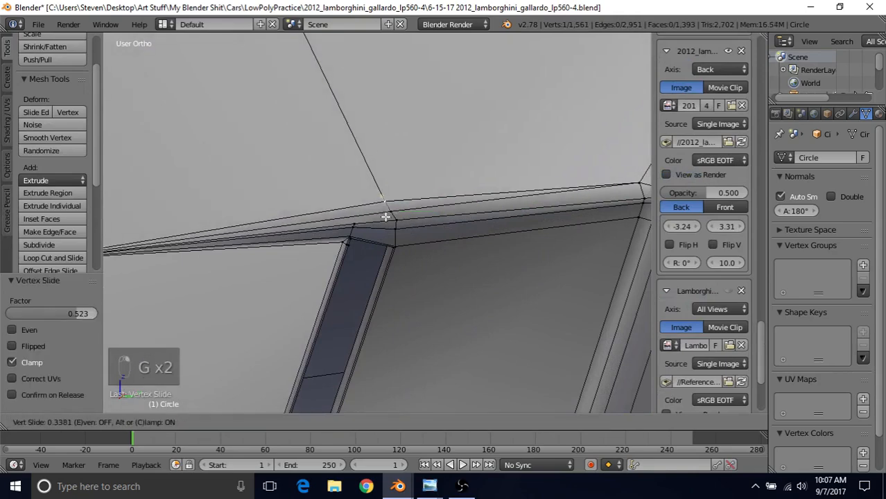
{"action": "left_click", "coordinate": [389, 219]}
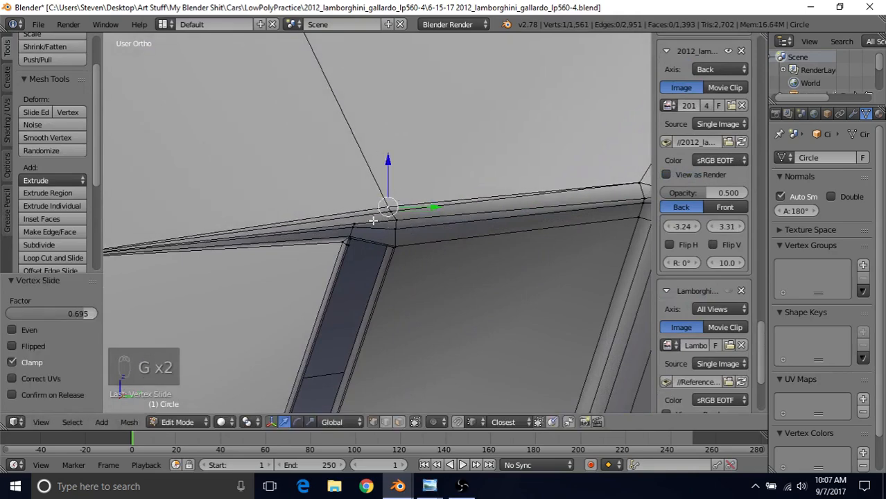
{"action": "scroll", "coordinate": [373, 223], "scroll_direction": "down", "scroll_amount": 5}
{"action": "key", "text": "Tab"}
{"action": "scroll", "coordinate": [353, 241], "scroll_direction": "down", "scroll_amount": 2}
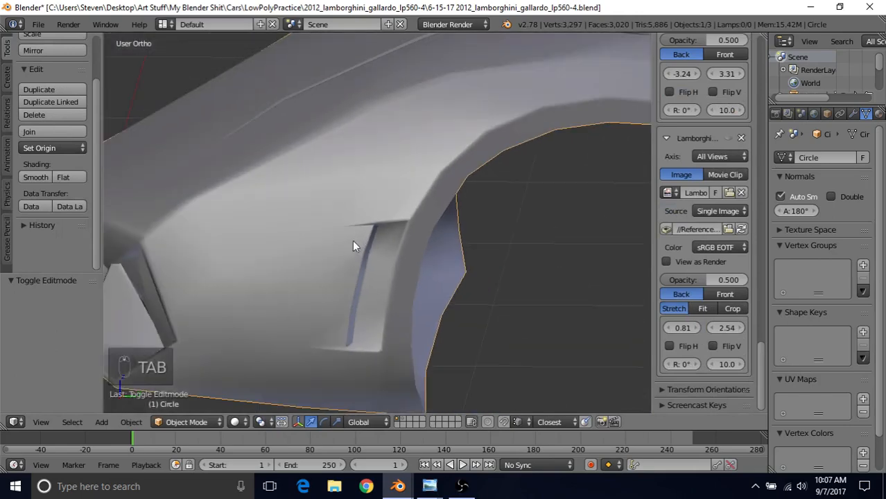
{"action": "mouse_move", "coordinate": [396, 174]}
{"action": "middle_mouse_down"}
{"action": "mouse_move", "coordinate": [421, 202]}
{"action": "mouse_move", "coordinate": [485, 188]}
{"action": "mouse_move", "coordinate": [393, 200]}
{"action": "mouse_move", "coordinate": [405, 206]}
{"action": "middle_mouse_up"}
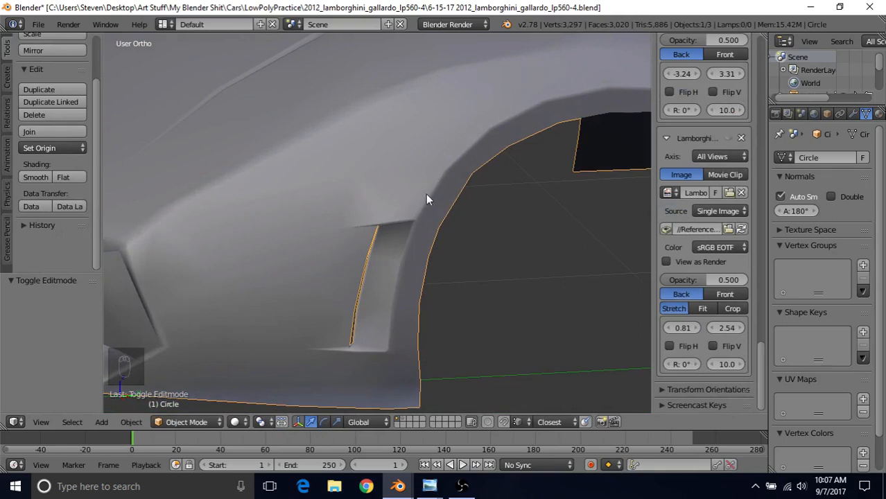
Examine the mesh and shading around the slot before the front wheel arch, in Edit Mode and in Object Mode.
{"action": "middle_click_drag", "start_coordinate": [426, 194], "coordinate": [283, 221]}
{"action": "scroll", "coordinate": [432, 221], "scroll_direction": "up", "scroll_amount": 2}
{"action": "key", "text": "Tab"}
{"action": "scroll", "coordinate": [402, 240], "scroll_direction": "up", "scroll_amount": 2}
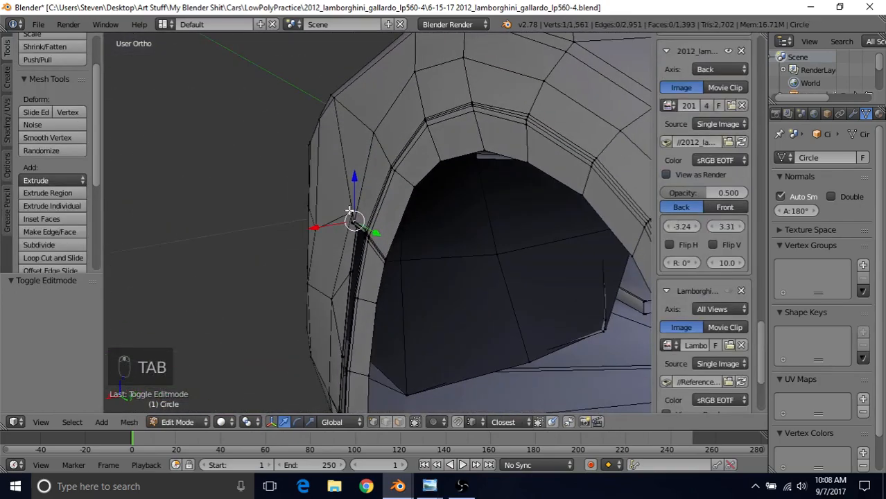
{"action": "middle_click_drag", "start_coordinate": [351, 211], "coordinate": [352, 215]}
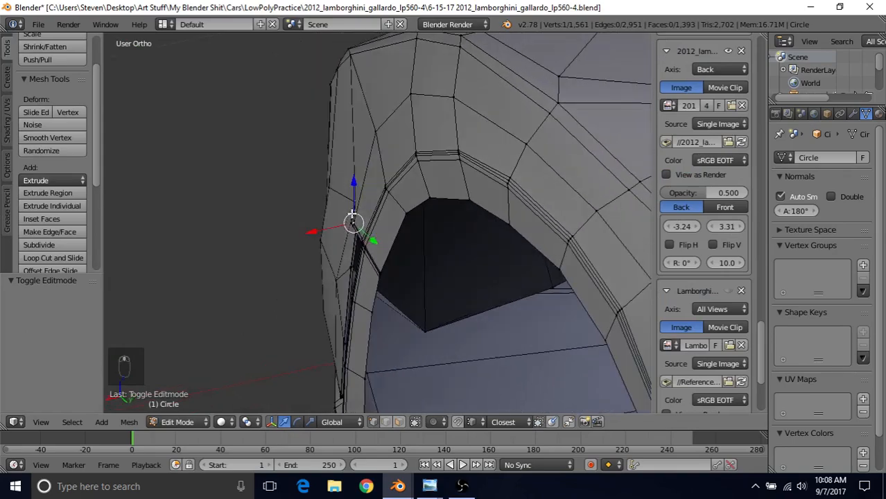
{"action": "left_click_drag", "start_coordinate": [352, 215], "coordinate": [370, 212]}
{"action": "middle_click_drag", "start_coordinate": [370, 212], "coordinate": [323, 219]}
{"action": "key", "text": "Tab"}
{"action": "scroll", "coordinate": [333, 243], "scroll_direction": "down", "scroll_amount": 3}
{"action": "middle_click_drag", "start_coordinate": [338, 254], "coordinate": [400, 186]}
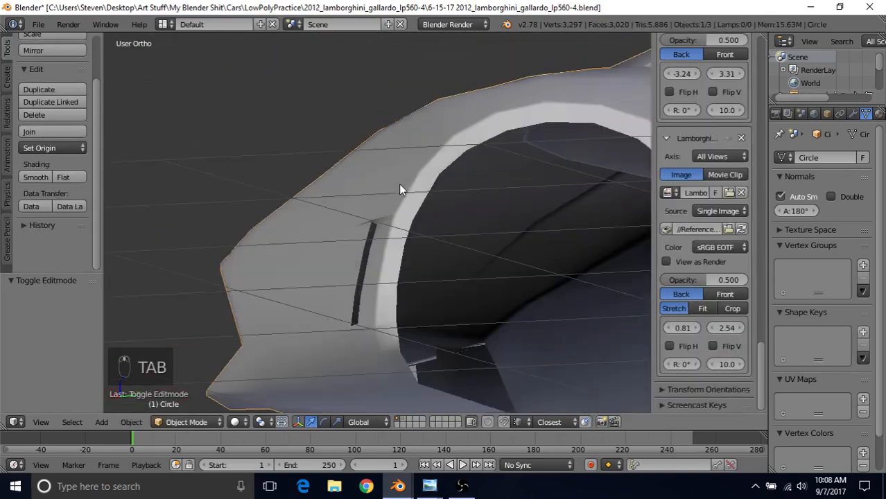
{"action": "scroll", "coordinate": [368, 254], "scroll_direction": "up", "scroll_amount": 6}
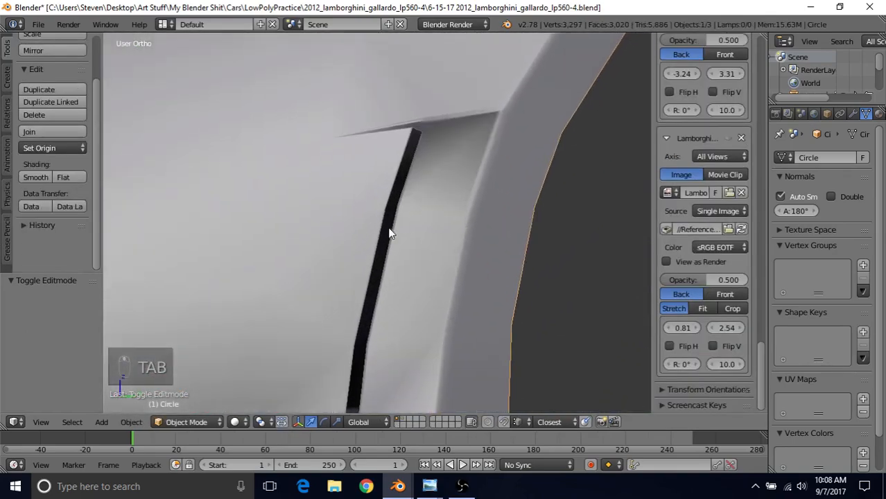
{"action": "scroll", "coordinate": [396, 299], "scroll_direction": "down", "scroll_amount": 6}
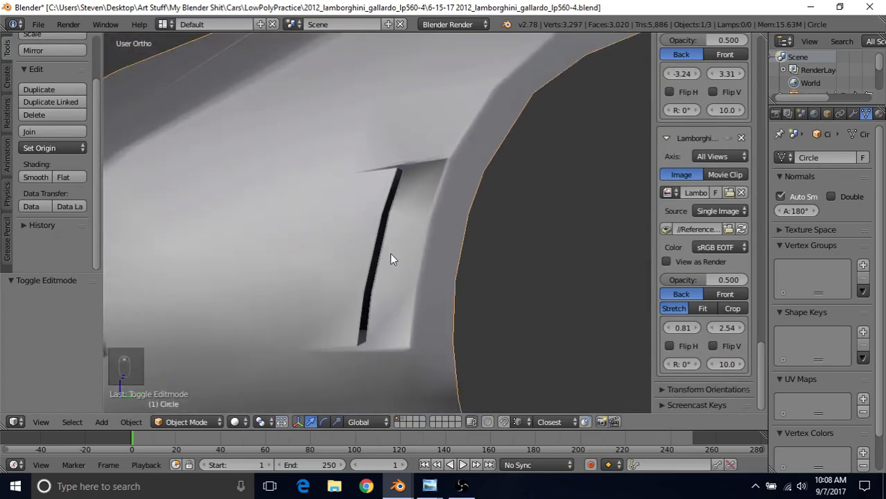
{"action": "middle_click_drag", "start_coordinate": [405, 197], "coordinate": [392, 206], "text": "shift"}
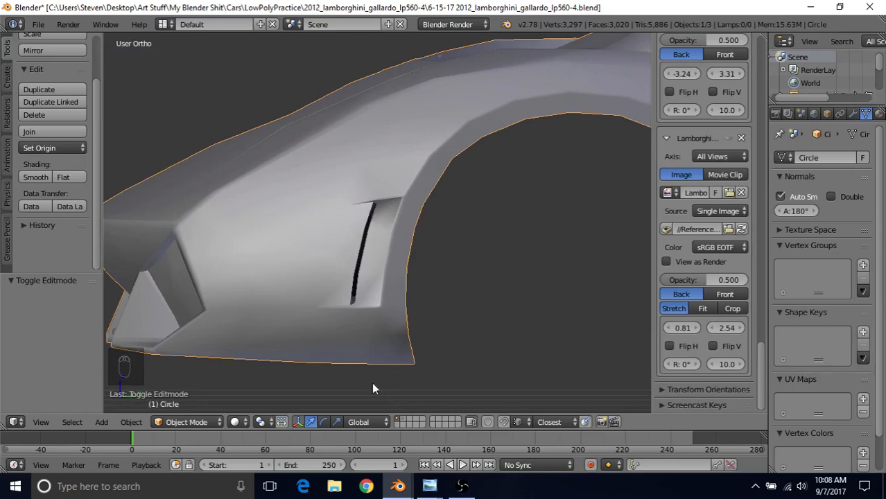
Switch to the Blender window with the practice15 front intake V4 record6 file and examine its slot shading before the front wheel arch.
{"action": "mouse_move", "coordinate": [398, 486]}
{"action": "left_click", "coordinate": [345, 450]}
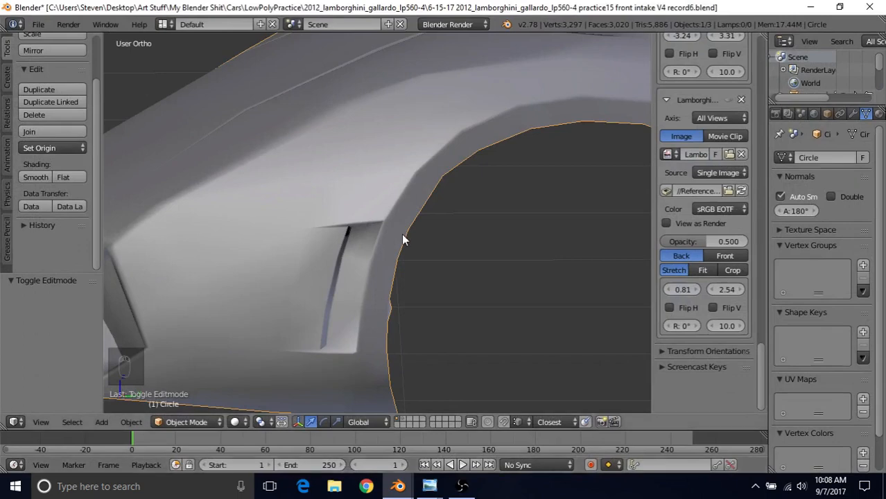
{"action": "middle_click_drag", "start_coordinate": [402, 233], "coordinate": [390, 259]}
{"action": "key", "text": "Tab"}
{"action": "key", "text": "Tab"}
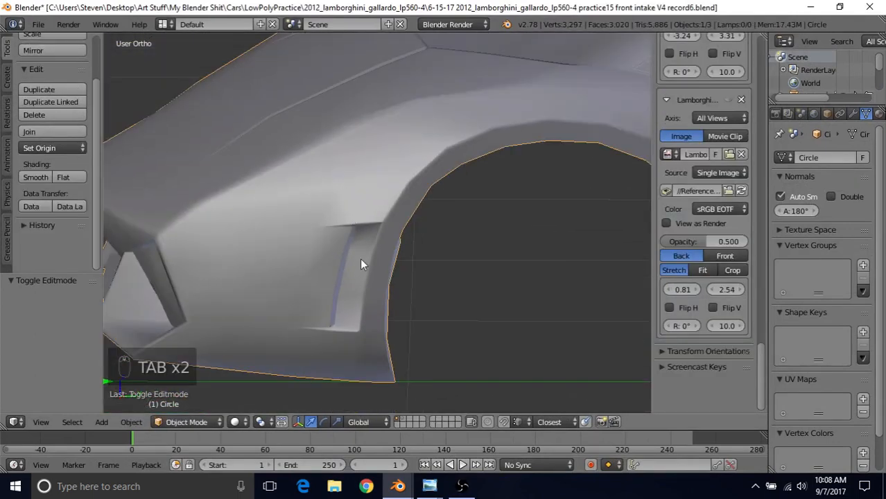
{"action": "middle_click_drag", "start_coordinate": [361, 264], "coordinate": [491, 197]}
{"action": "middle_click_drag", "start_coordinate": [343, 216], "coordinate": [406, 208]}
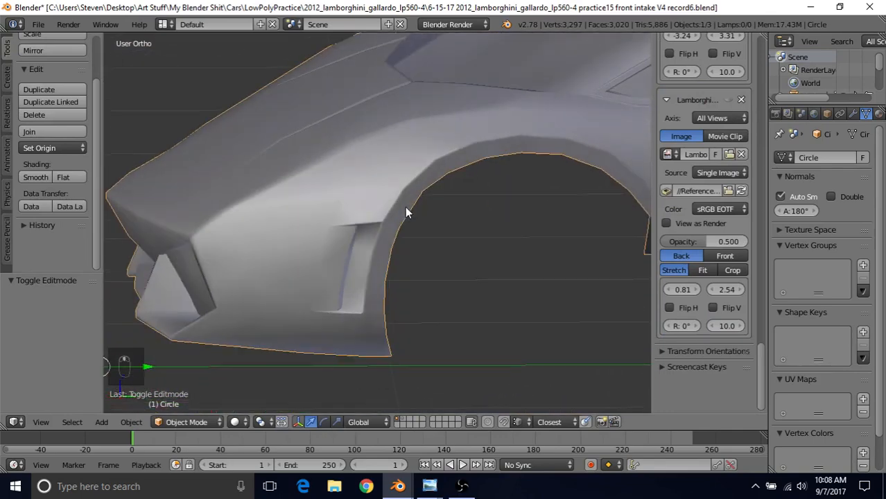
Return to the 2012_lamborghini_gallardo_lp560-4.blend window and compare its slot shading and topology with the practice version.
{"action": "mouse_move", "coordinate": [398, 486]}
{"action": "left_click", "coordinate": [442, 412]}
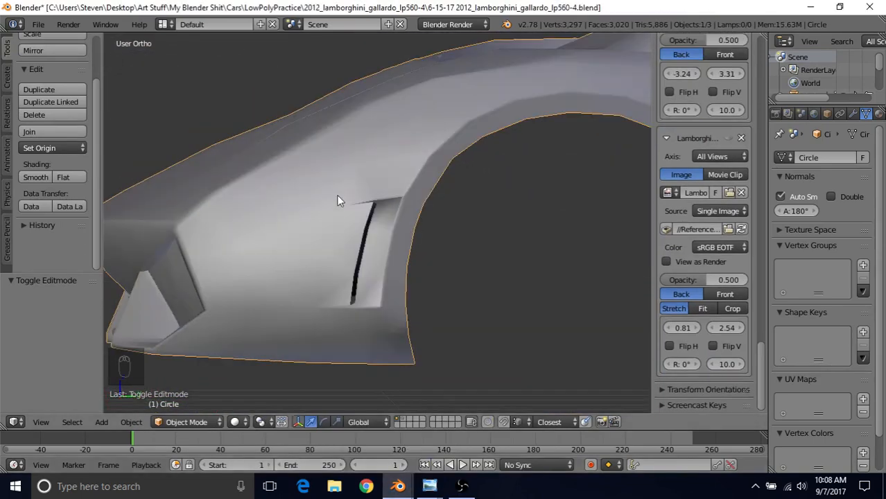
{"action": "middle_click_drag", "start_coordinate": [337, 195], "coordinate": [445, 202]}
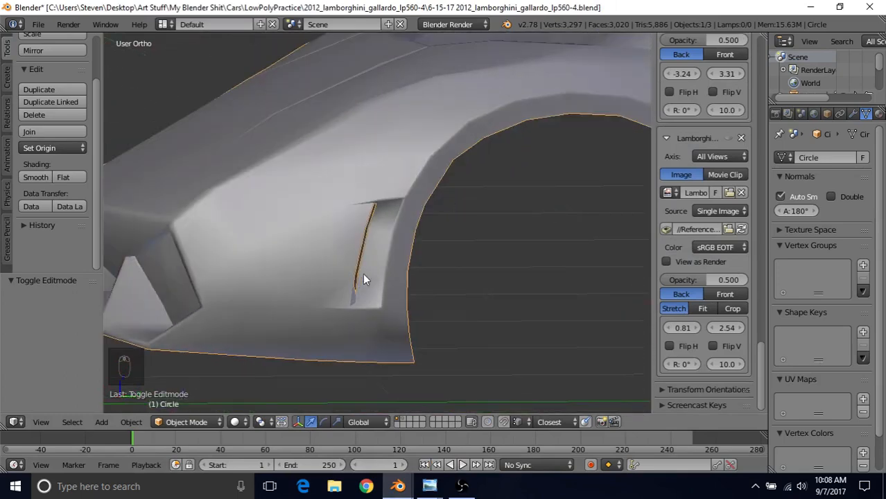
{"action": "mouse_move", "coordinate": [362, 274]}
{"action": "middle_mouse_down"}
{"action": "mouse_move", "coordinate": [371, 282]}
{"action": "mouse_move", "coordinate": [402, 245]}
{"action": "mouse_move", "coordinate": [354, 287]}
{"action": "mouse_move", "coordinate": [353, 274]}
{"action": "middle_mouse_up"}
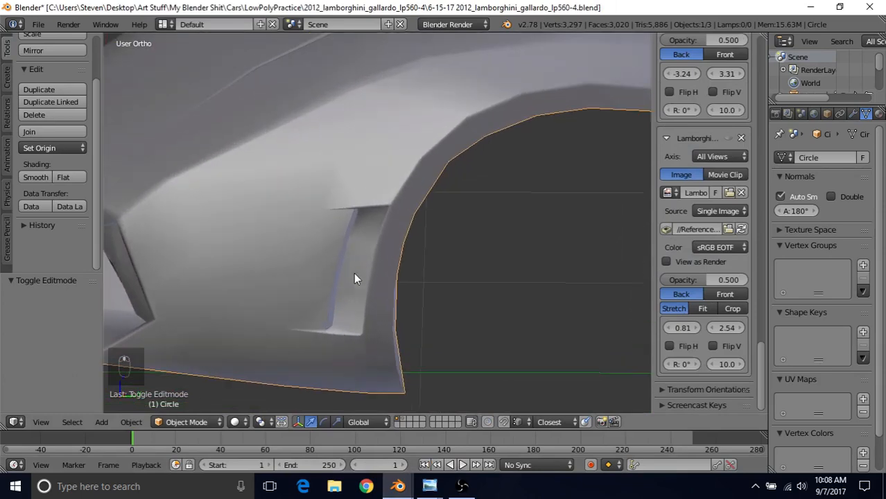
{"action": "key", "text": "Tab"}
{"action": "middle_click_drag", "start_coordinate": [391, 316], "coordinate": [309, 233]}
{"action": "key", "text": "Tab"}
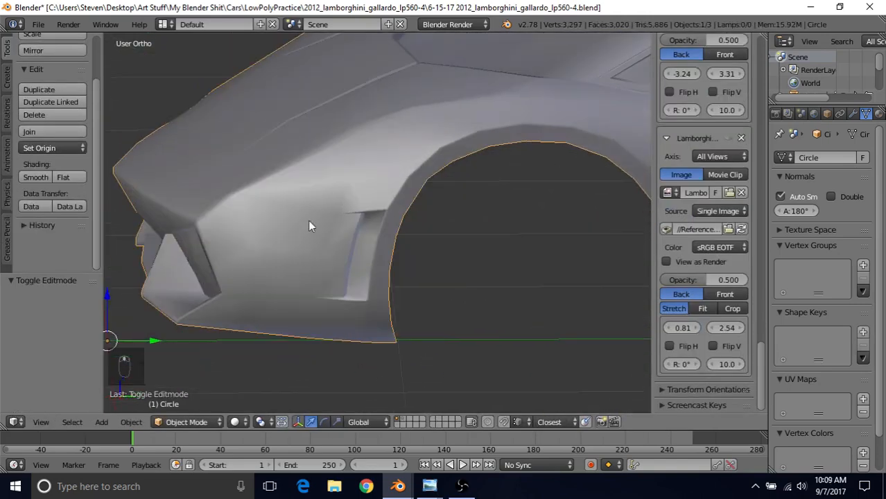
Undo the last three mesh edits around the wheel arch and check the slot's shading in Object Mode.
{"action": "key", "text": "Tab"}
{"action": "middle_click_drag", "start_coordinate": [374, 228], "coordinate": [352, 210]}
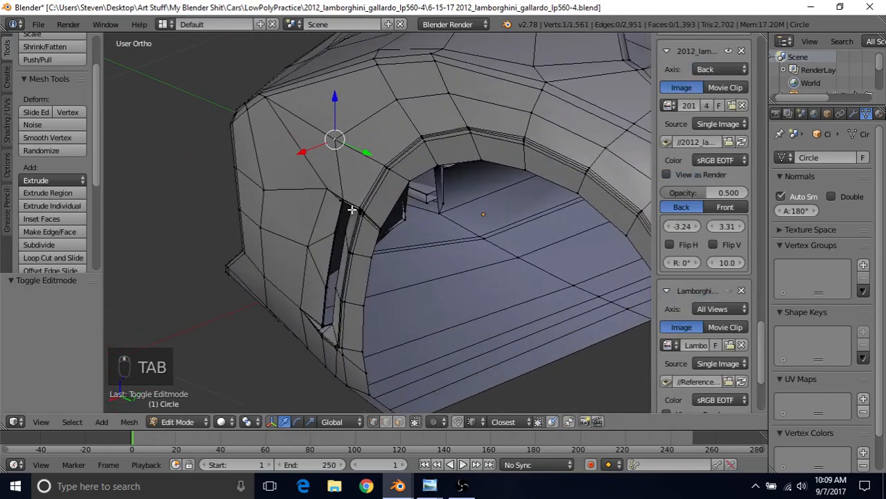
{"action": "key", "text": "ctrl+z"}
{"action": "key", "text": "ctrl+z"}
{"action": "key", "text": "ctrl+z"}
{"action": "key", "text": "Tab"}
{"action": "mouse_move", "coordinate": [378, 305]}
{"action": "middle_mouse_down"}
{"action": "mouse_move", "coordinate": [381, 258]}
{"action": "mouse_move", "coordinate": [435, 245]}
{"action": "mouse_move", "coordinate": [419, 294]}
{"action": "mouse_move", "coordinate": [394, 310]}
{"action": "middle_mouse_up"}
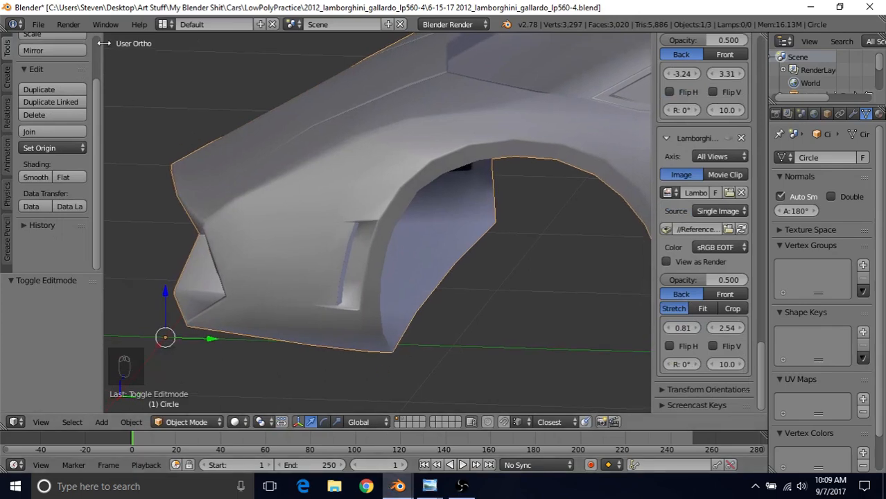
Save the current car model file.
{"action": "left_click", "coordinate": [38, 24]}
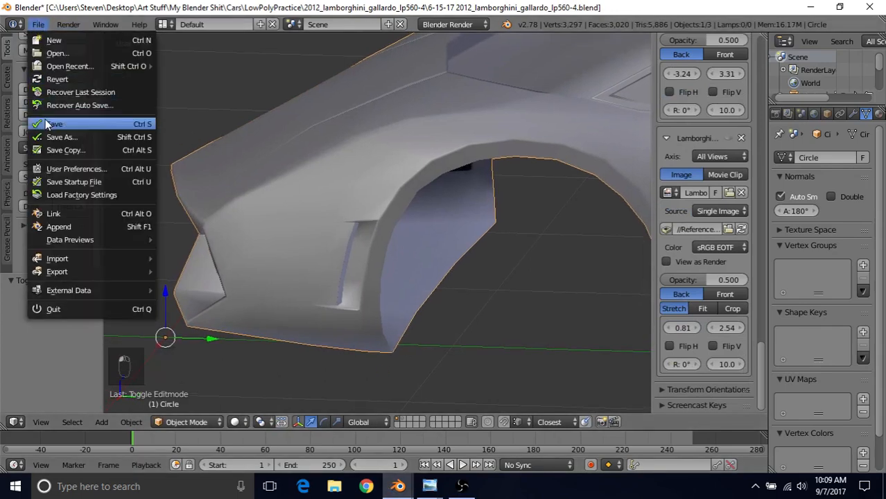